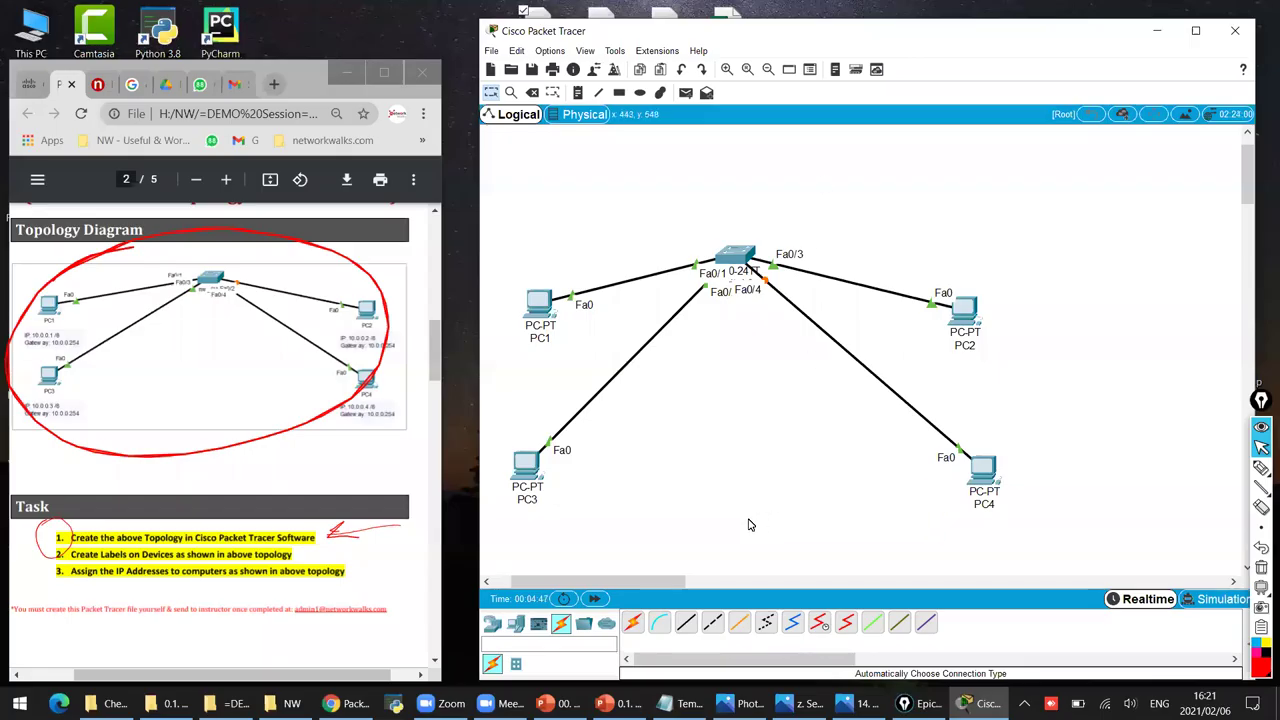
Clear the red annotations and review the lab PDF's title page, topology diagram and task list.
{"action": "left_click", "coordinate": [1261, 567]}
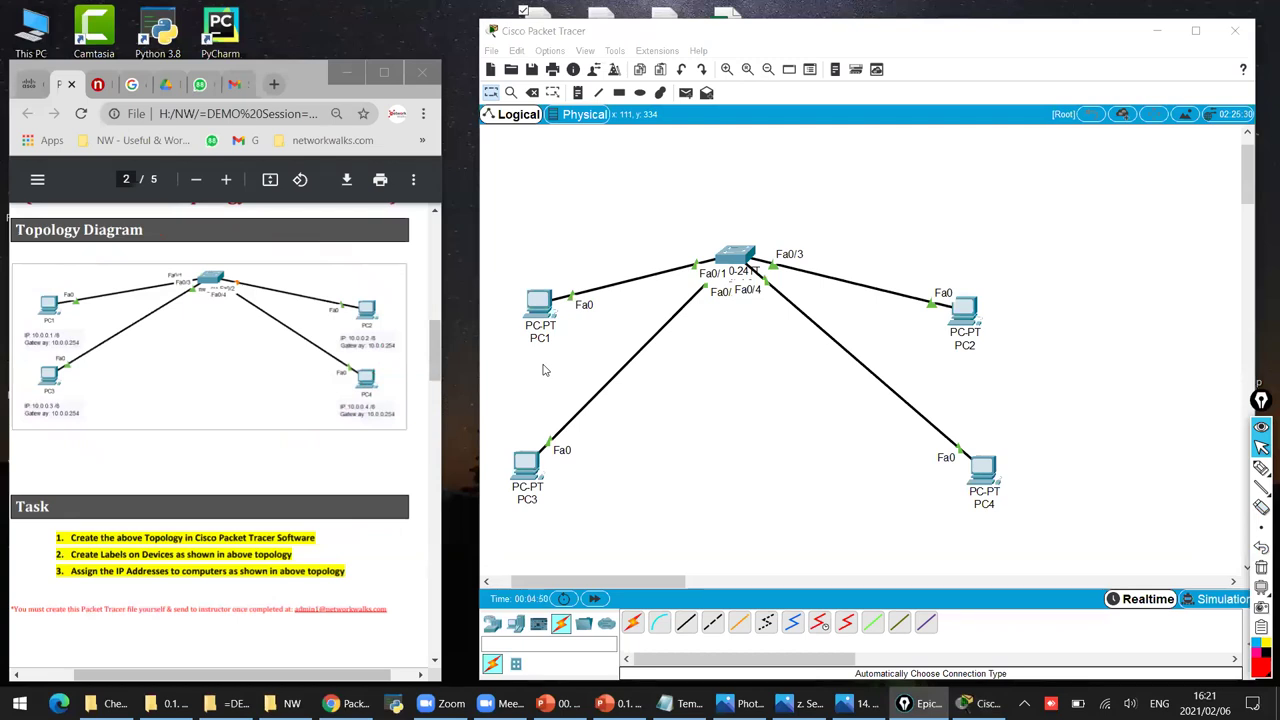
{"action": "left_click_drag", "start_coordinate": [431, 363], "coordinate": [432, 323]}
{"action": "right_click", "coordinate": [439, 357]}
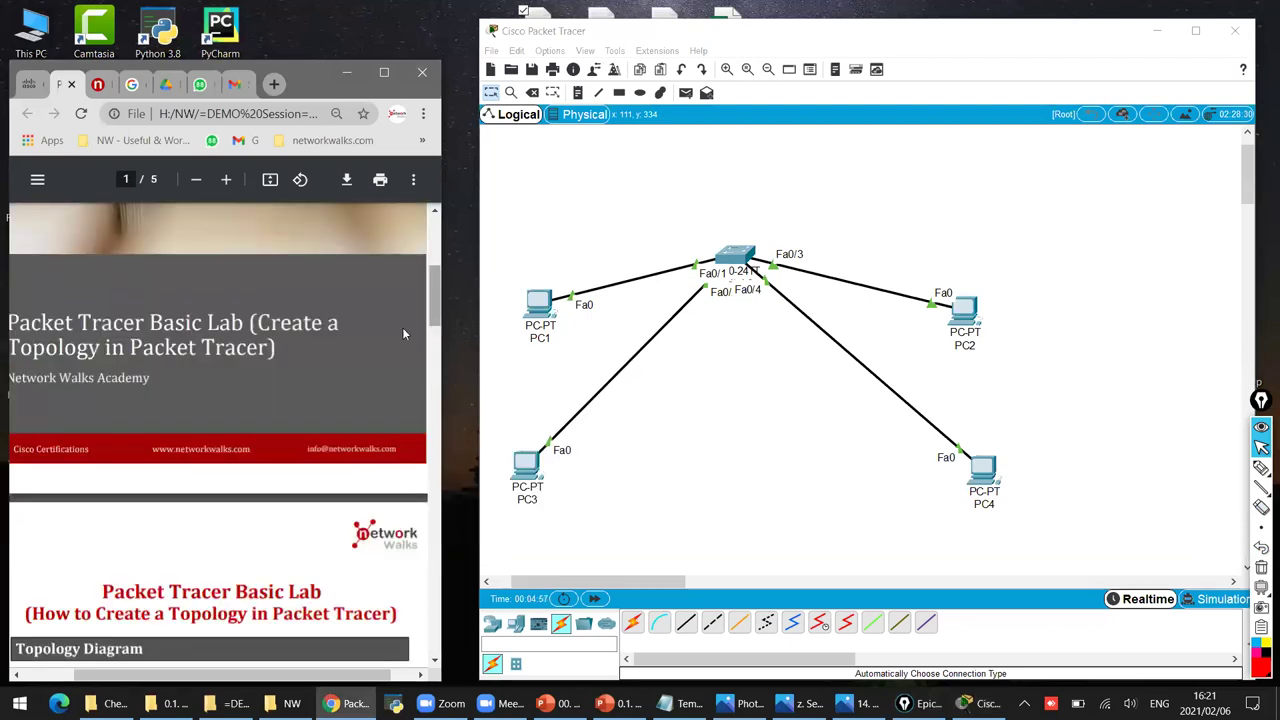
{"action": "scroll", "coordinate": [350, 350], "scroll_direction": "up", "scroll_amount": 1}
{"action": "scroll", "coordinate": [291, 370], "scroll_direction": "left", "scroll_amount": 2}
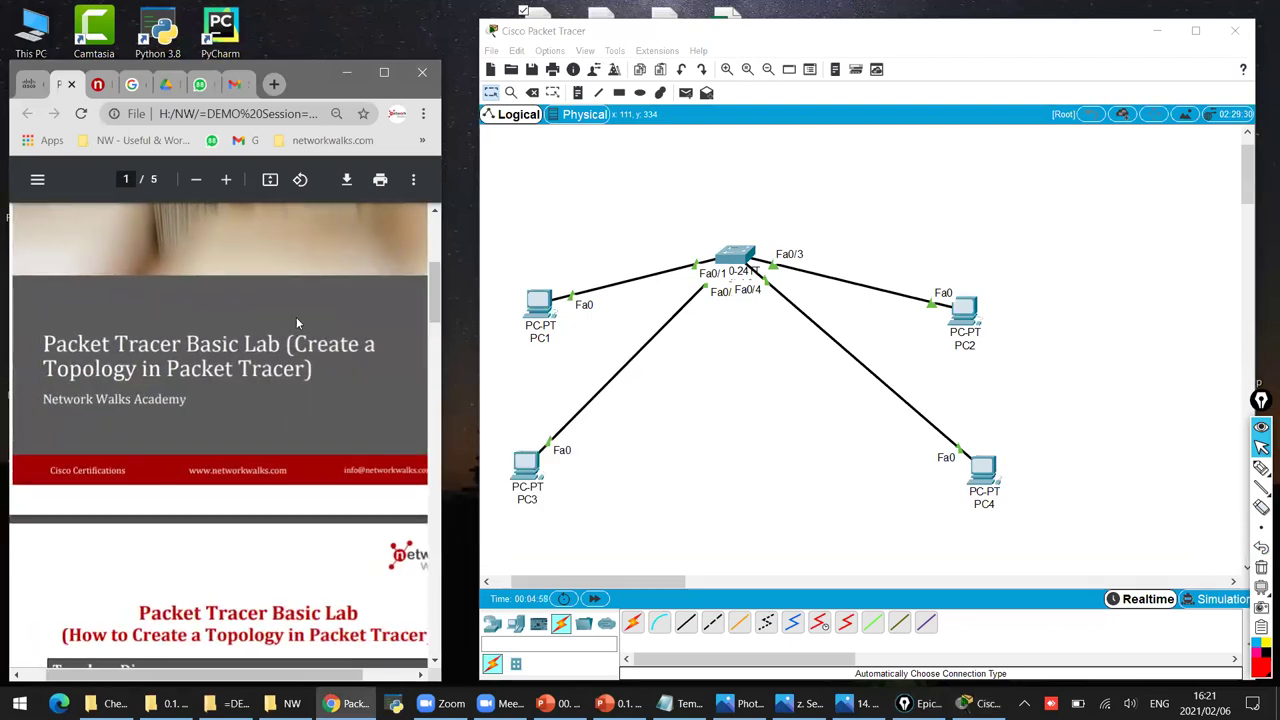
{"action": "scroll", "coordinate": [297, 323], "scroll_direction": "up", "scroll_amount": 3}
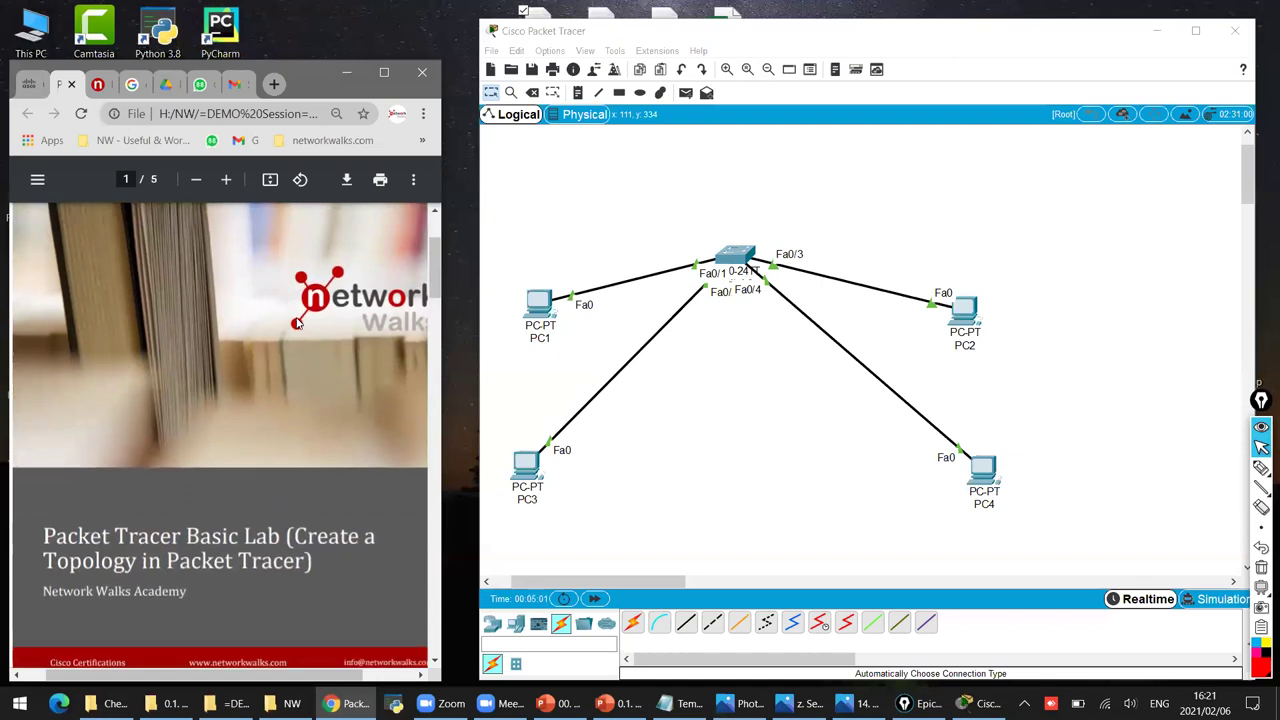
{"action": "scroll", "coordinate": [296, 321], "scroll_direction": "down", "scroll_amount": 2}
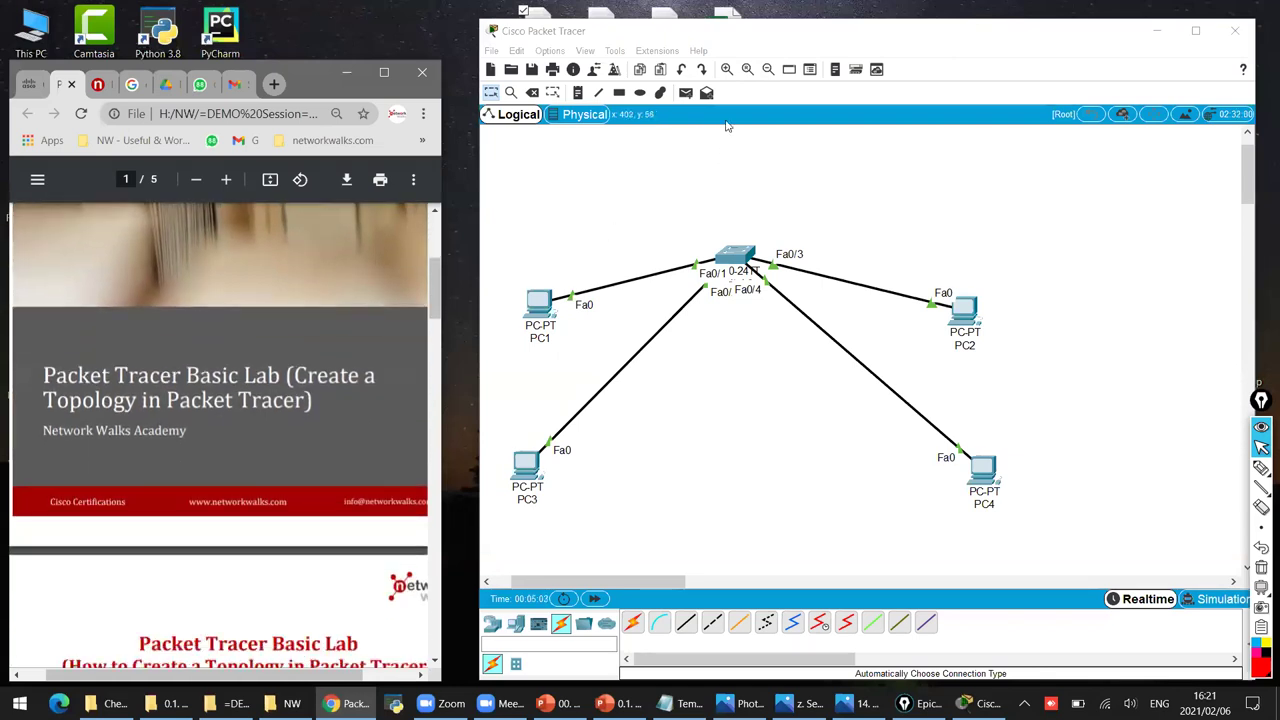
{"action": "left_click", "coordinate": [727, 125]}
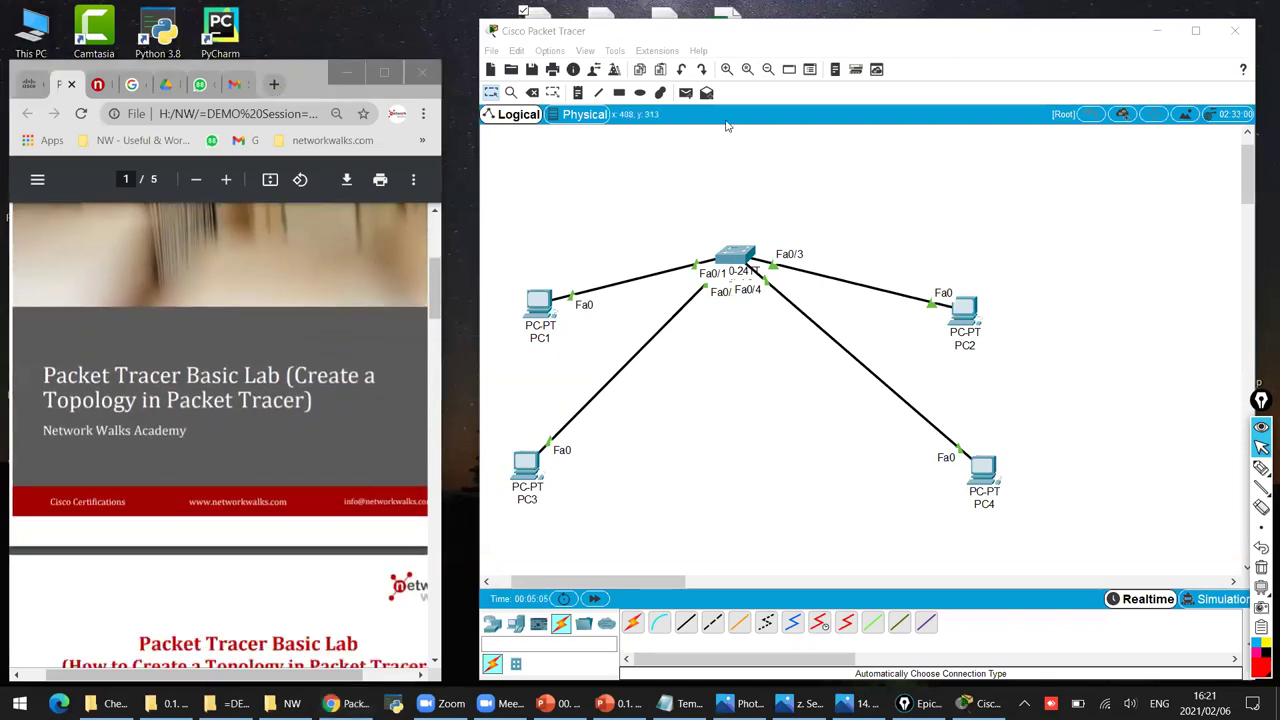
{"action": "scroll", "coordinate": [321, 503], "scroll_direction": "down", "scroll_amount": 5}
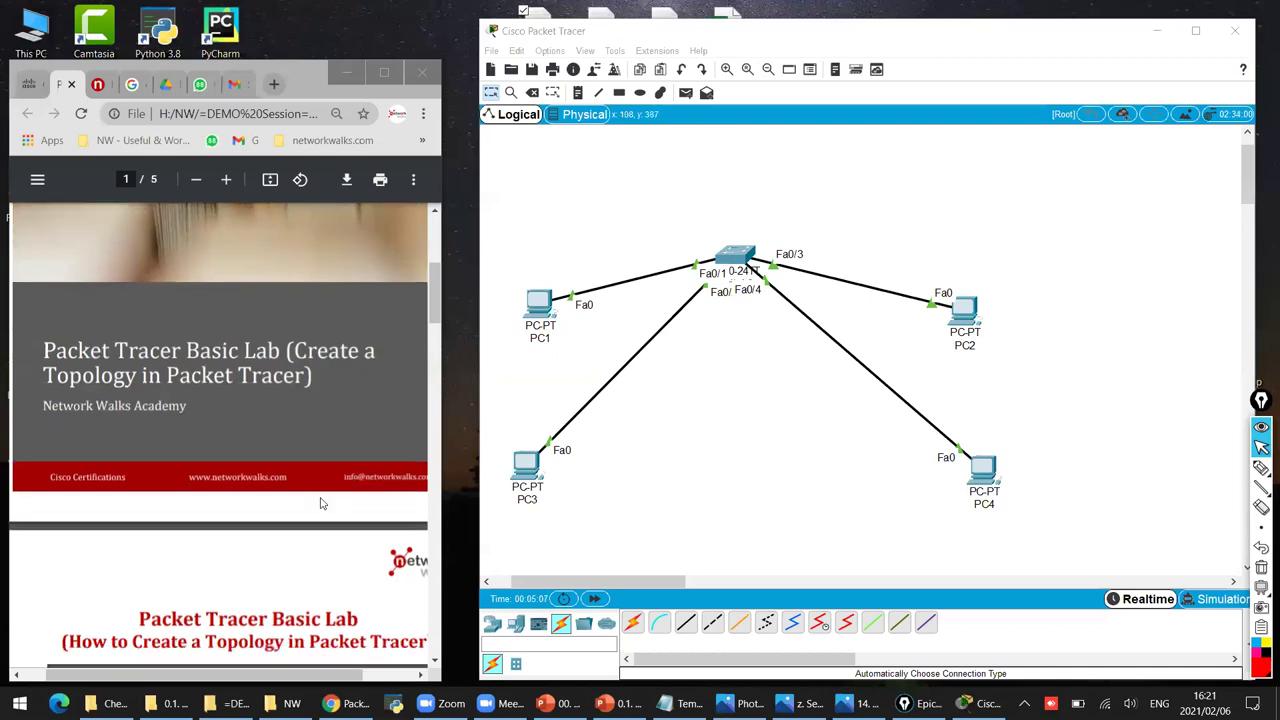
{"action": "scroll", "coordinate": [320, 503], "scroll_direction": "right", "scroll_amount": 1}
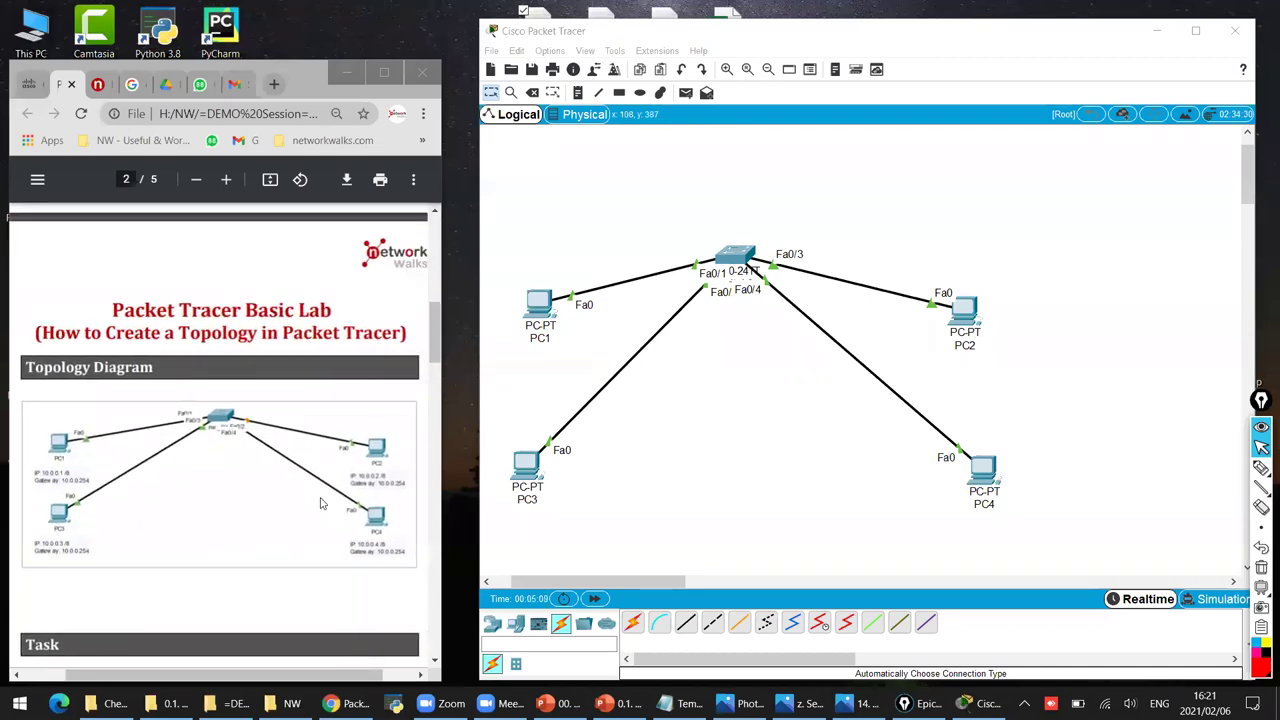
{"action": "scroll", "coordinate": [325, 477], "scroll_direction": "down", "scroll_amount": 1}
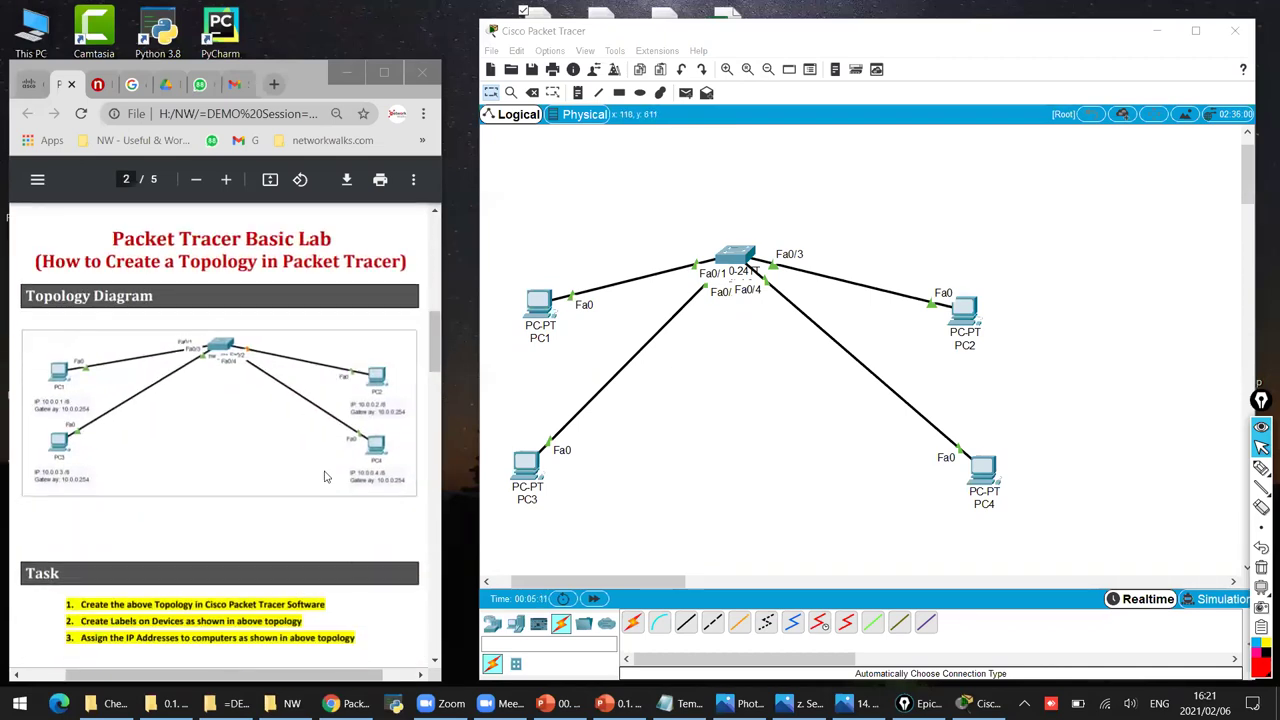
Mark the topology diagram and task 1 with the red pen, draw an arrow to the workspace, and clear the marks.
{"action": "left_click", "coordinate": [1261, 466]}
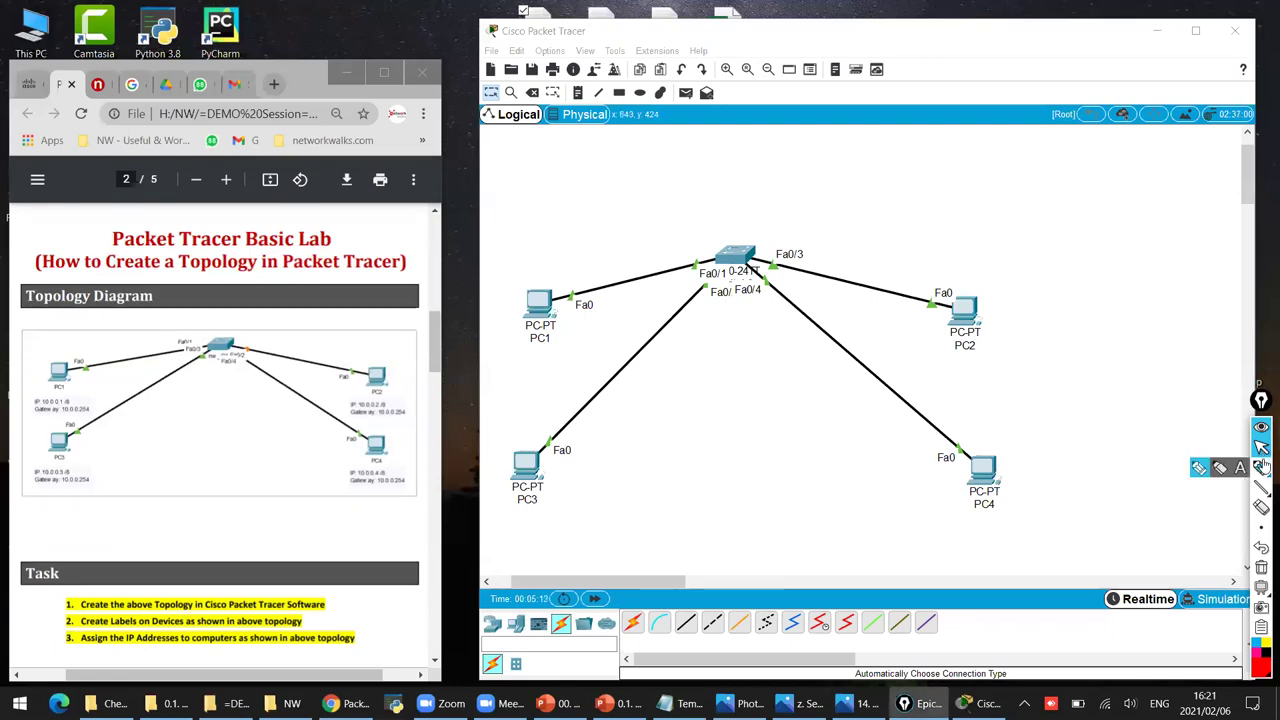
{"action": "mouse_move", "coordinate": [40, 335]}
{"action": "left_mouse_down"}
{"action": "mouse_move", "coordinate": [263, 446]}
{"action": "mouse_move", "coordinate": [37, 354]}
{"action": "left_mouse_up"}
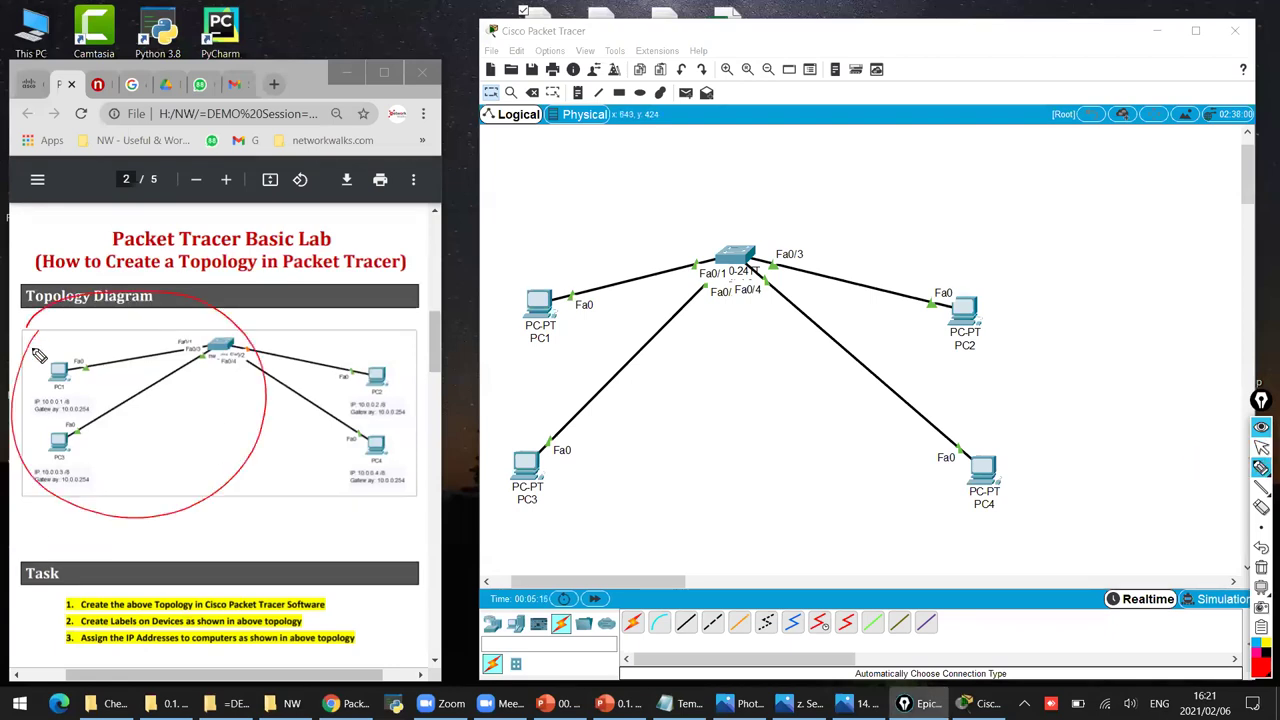
{"action": "mouse_move", "coordinate": [145, 668]}
{"action": "left_mouse_down"}
{"action": "mouse_move", "coordinate": [200, 528]}
{"action": "mouse_move", "coordinate": [30, 560]}
{"action": "mouse_move", "coordinate": [20, 607]}
{"action": "mouse_move", "coordinate": [60, 590]}
{"action": "mouse_move", "coordinate": [120, 616]}
{"action": "mouse_move", "coordinate": [212, 621]}
{"action": "left_mouse_up"}
{"action": "left_click", "coordinate": [1261, 568]}
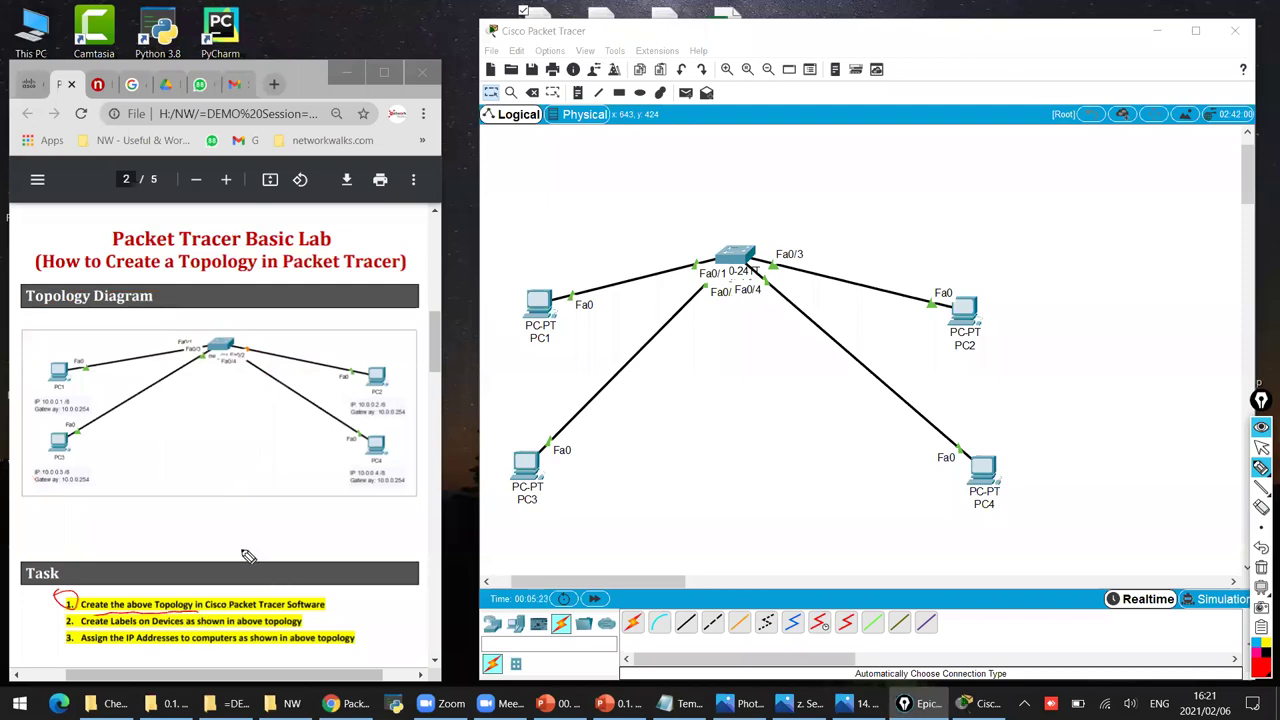
{"action": "left_click_drag", "start_coordinate": [255, 562], "coordinate": [535, 418]}
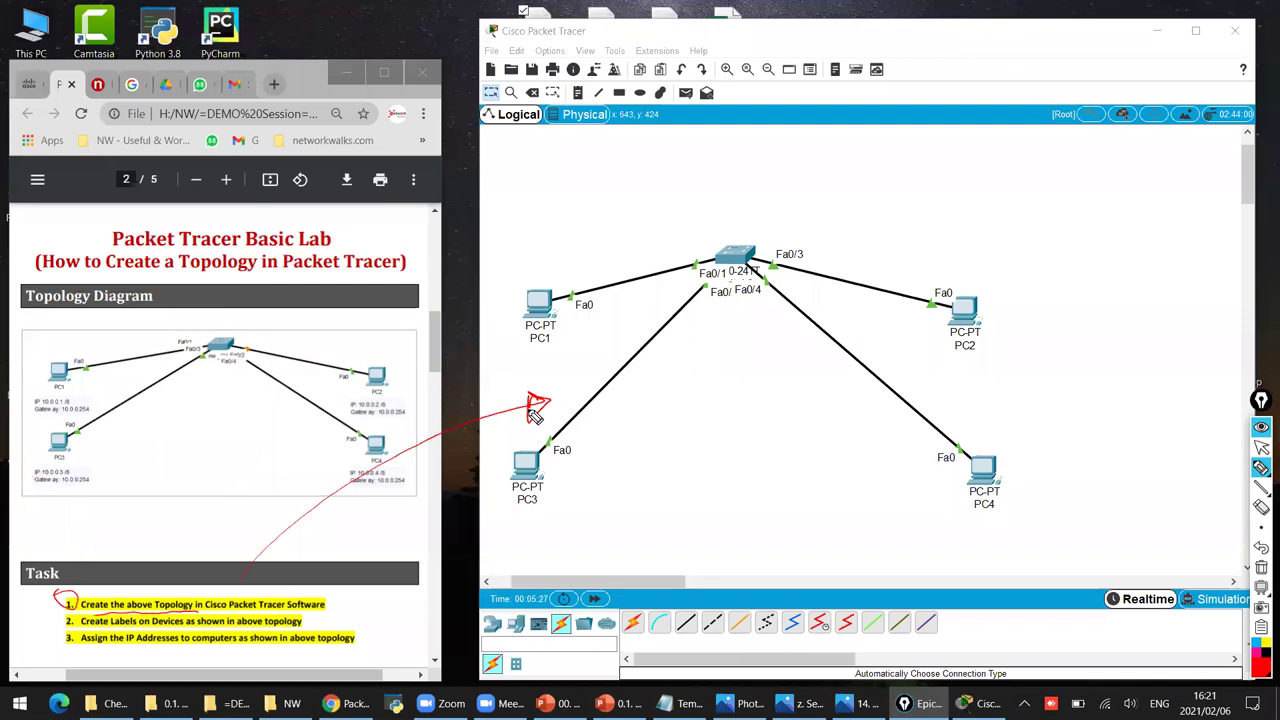
{"action": "left_click", "coordinate": [1261, 567]}
{"action": "left_click", "coordinate": [1261, 448]}
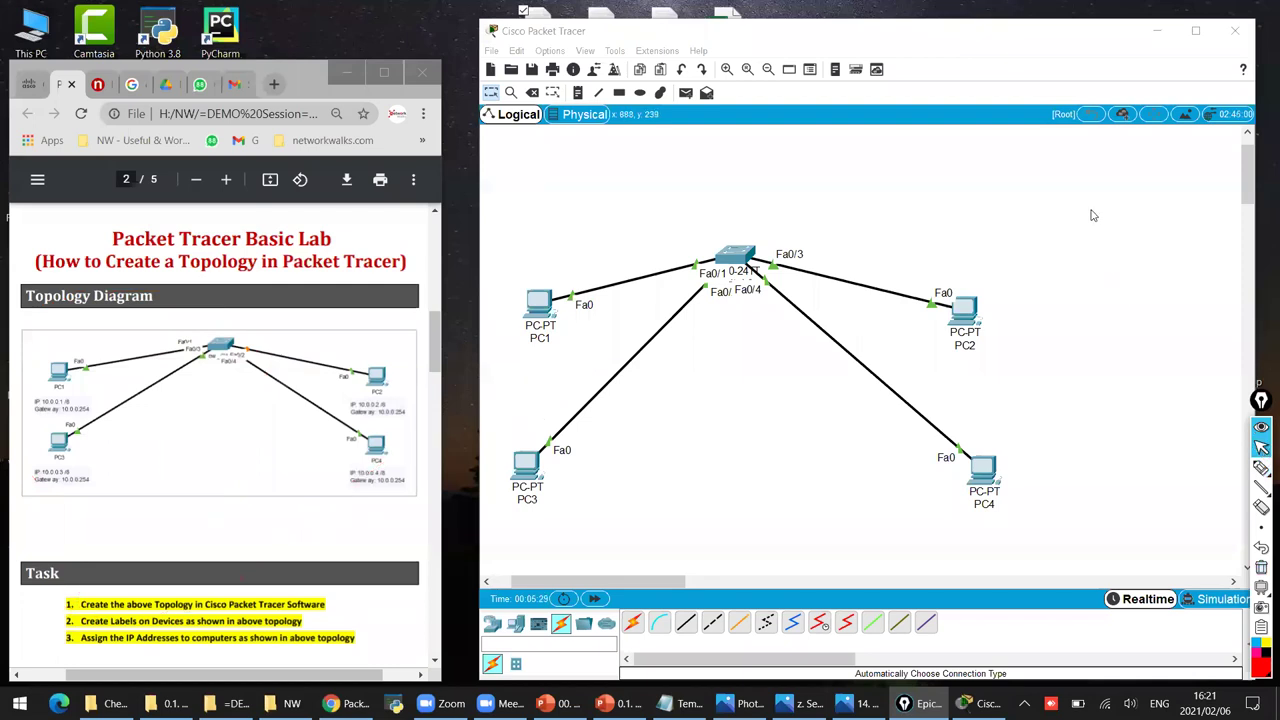
Delete the existing topology of one switch and four PCs from the workspace.
{"action": "left_click", "coordinate": [509, 577]}
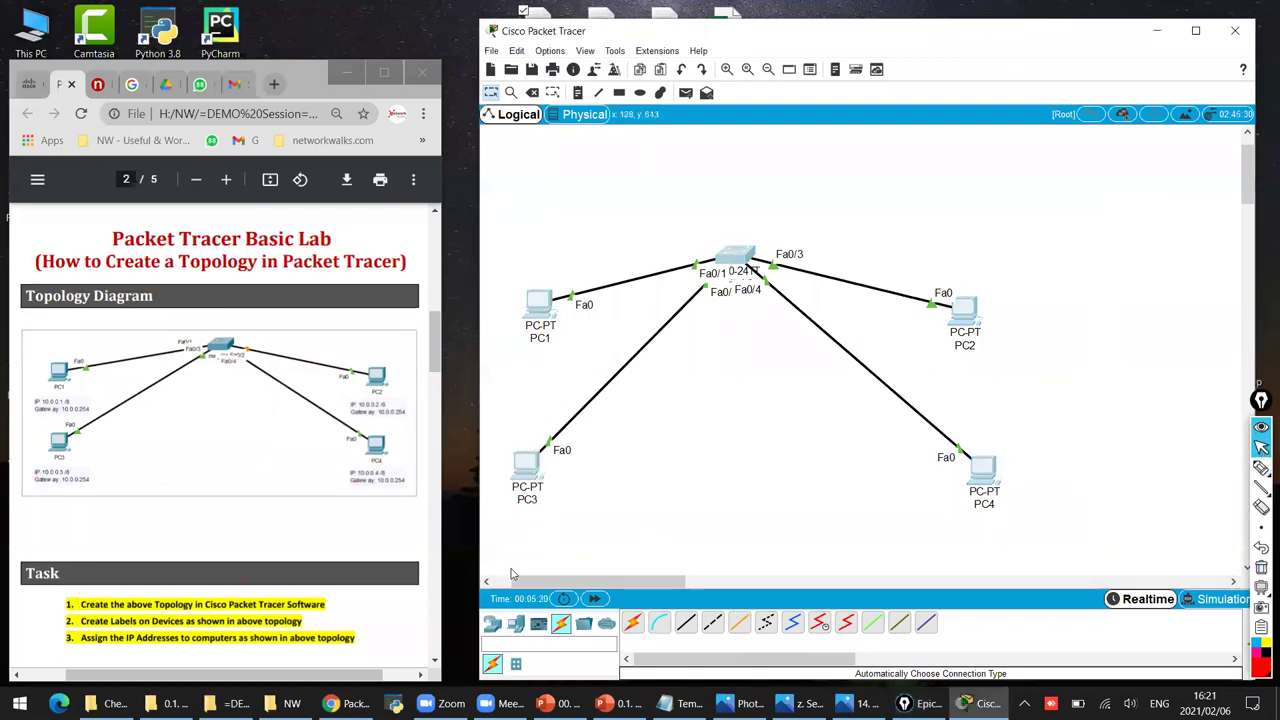
{"action": "key", "text": "Delete"}
{"action": "key", "text": "Return"}
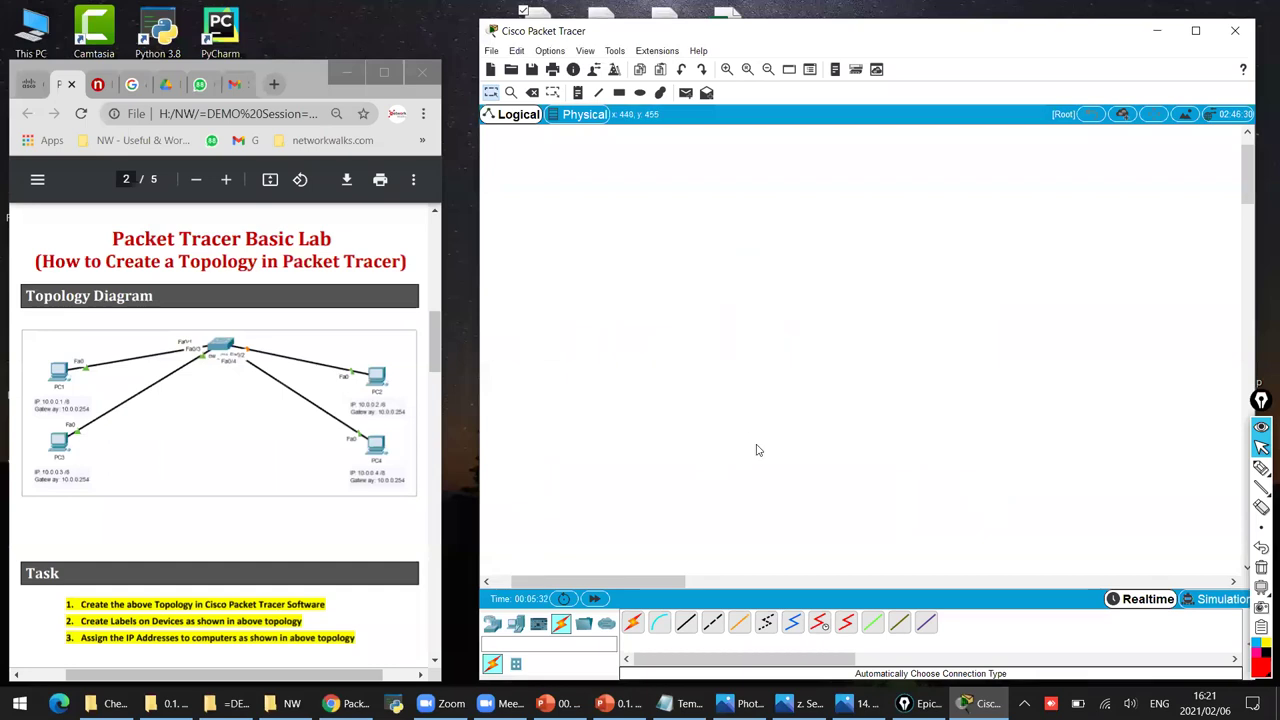
Place a 2960-24TT switch in the upper middle of the workspace and a PC to its lower left.
{"action": "left_click", "coordinate": [493, 623]}
{"action": "left_click", "coordinate": [515, 664]}
{"action": "left_click", "coordinate": [633, 623]}
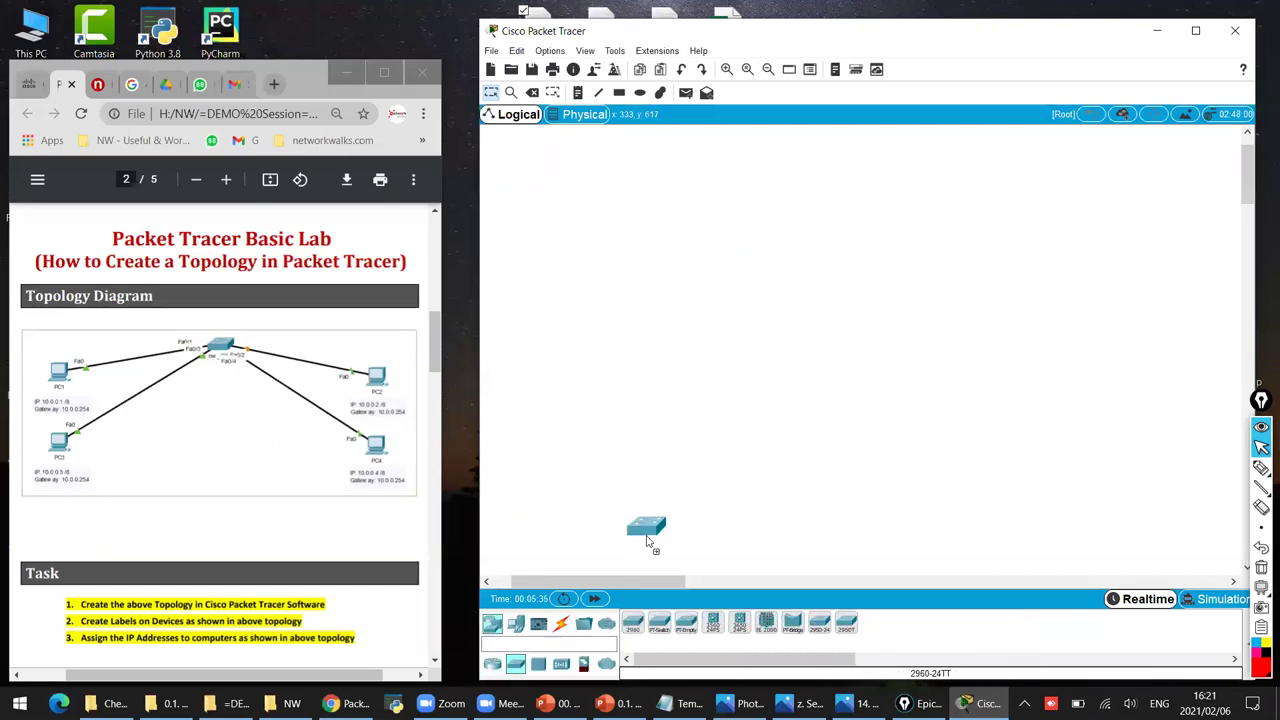
{"action": "left_click", "coordinate": [781, 244]}
{"action": "left_click", "coordinate": [515, 623]}
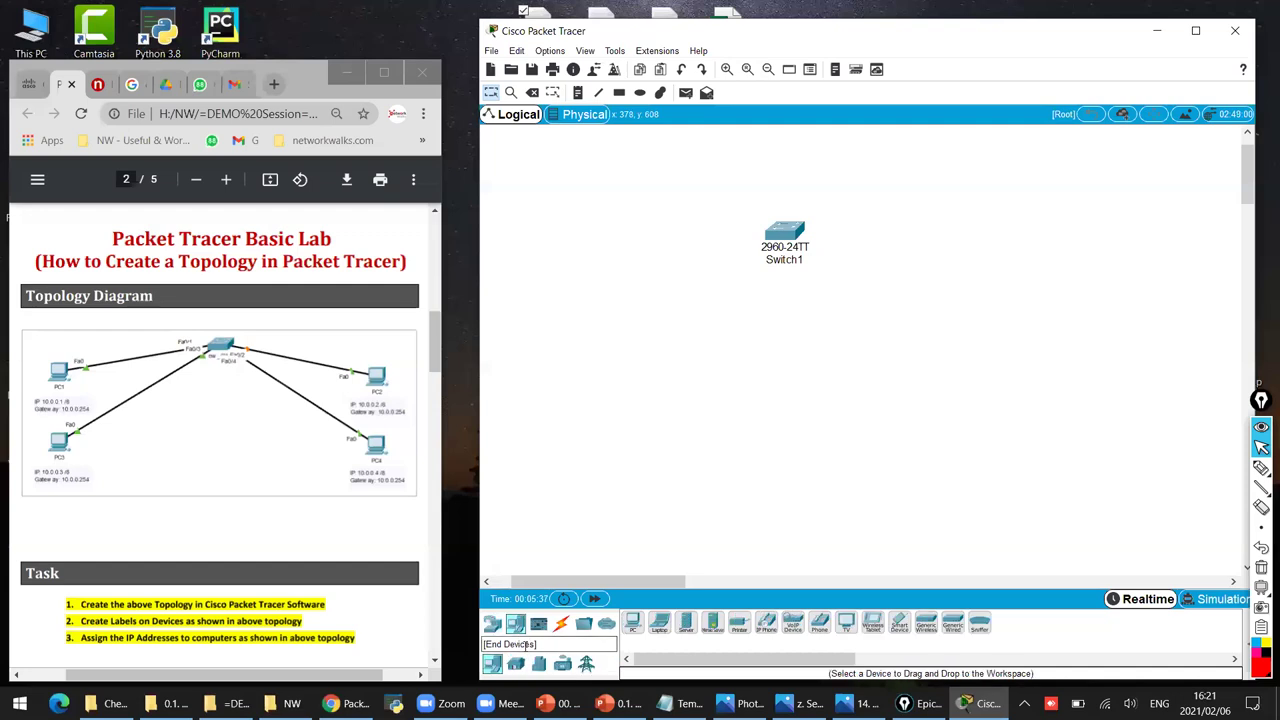
{"action": "left_click", "coordinate": [633, 623]}
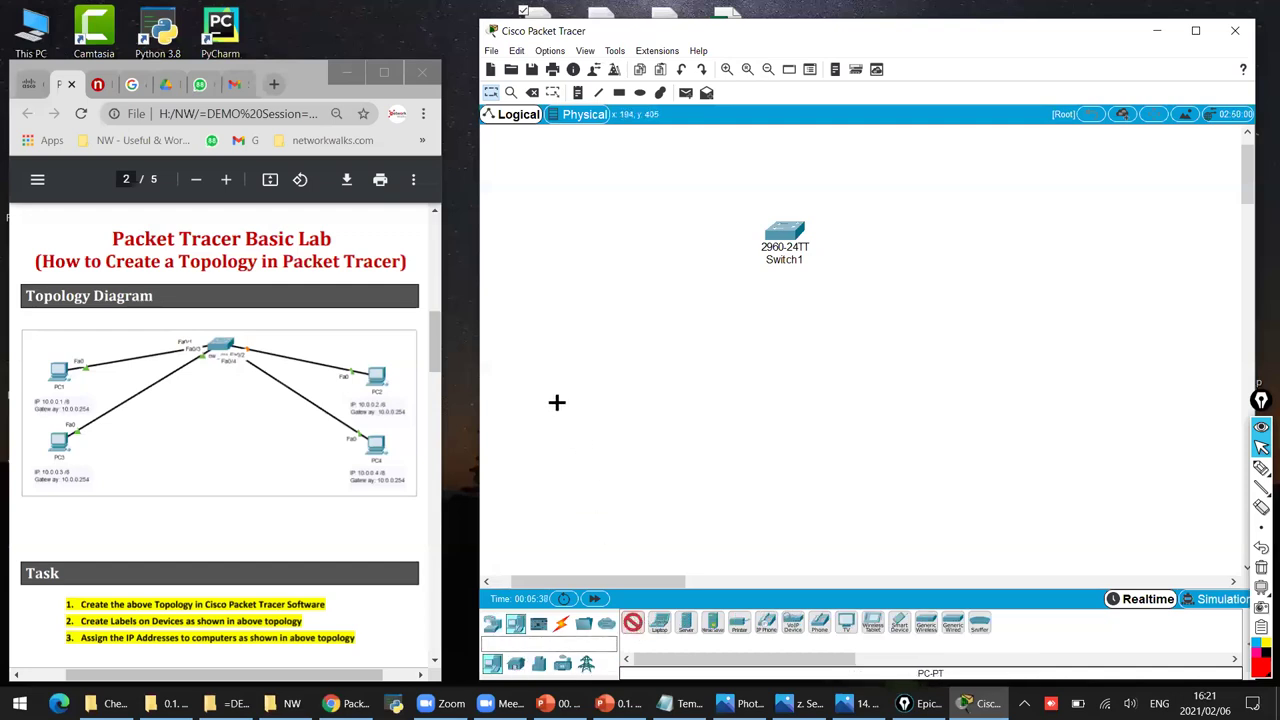
{"action": "left_click", "coordinate": [540, 288]}
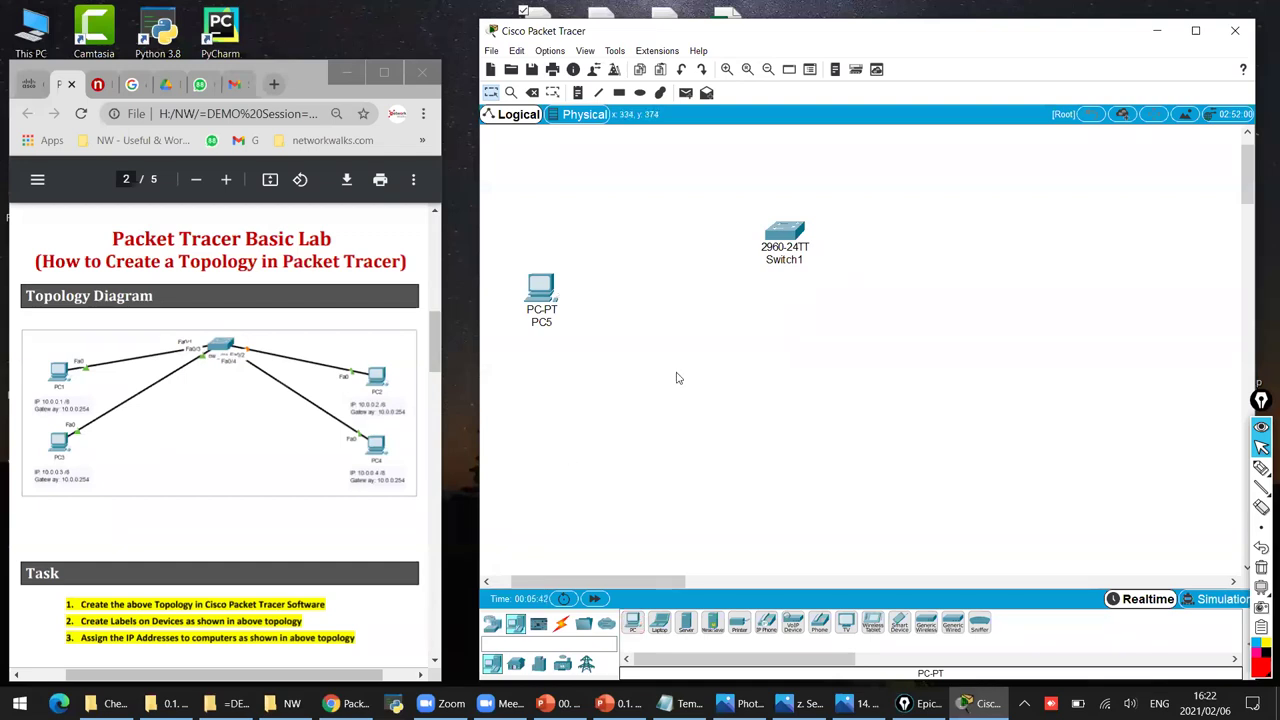
Delete the newly placed switch and PC from the workspace.
{"action": "scroll", "coordinate": [857, 428], "scroll_direction": "up", "scroll_amount": 1}
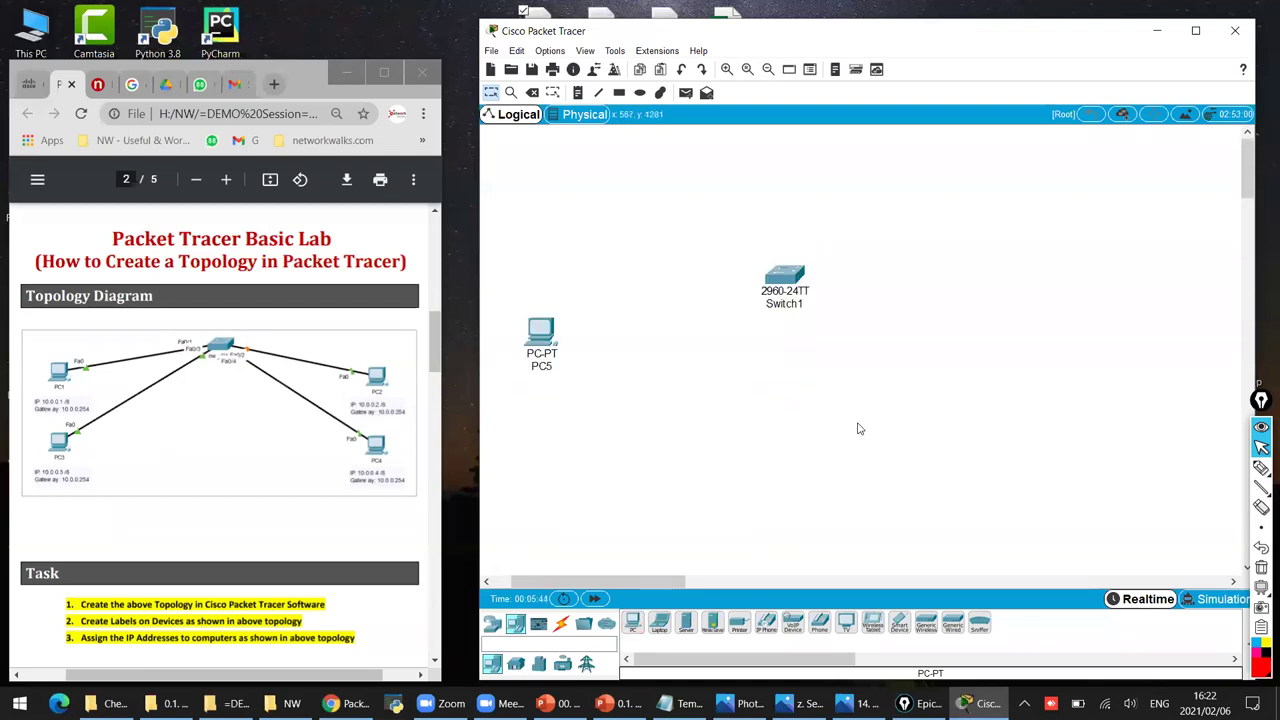
{"action": "left_click_drag", "start_coordinate": [982, 552], "coordinate": [893, 492]}
{"action": "left_click_drag", "start_coordinate": [871, 371], "coordinate": [497, 186]}
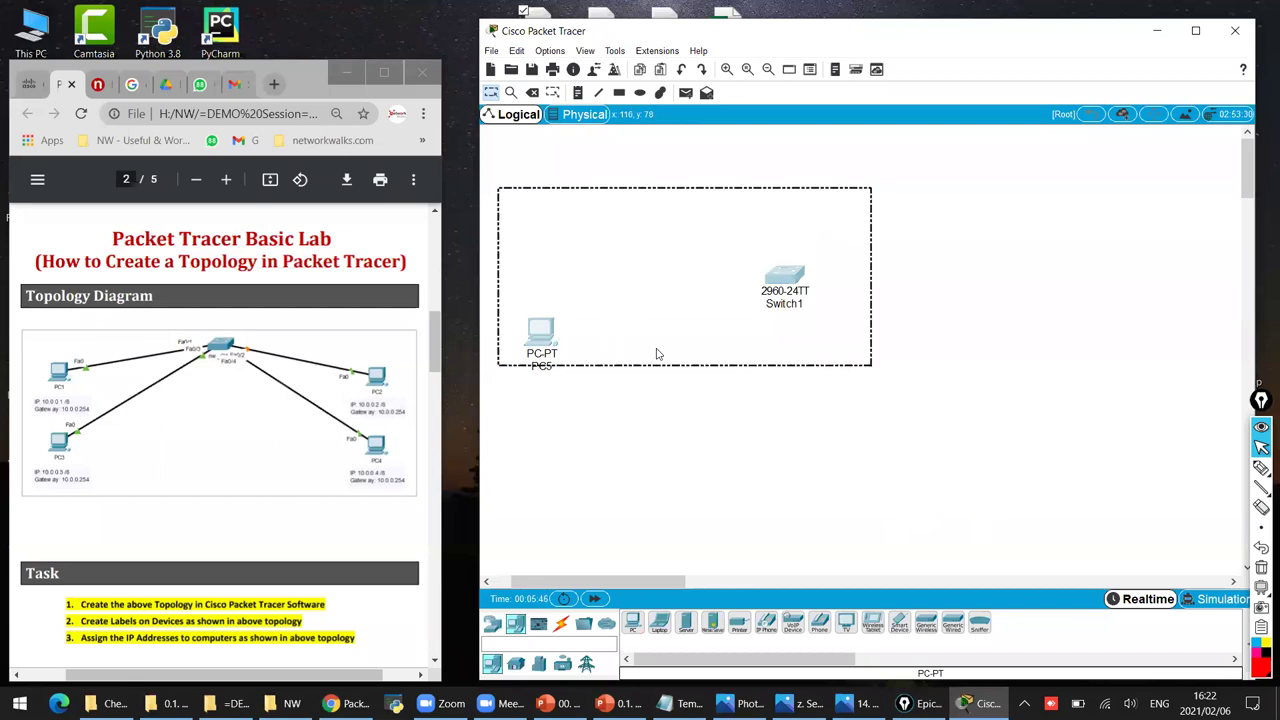
{"action": "key", "text": "Delete"}
{"action": "key", "text": "Return"}
{"action": "key", "text": "Escape"}
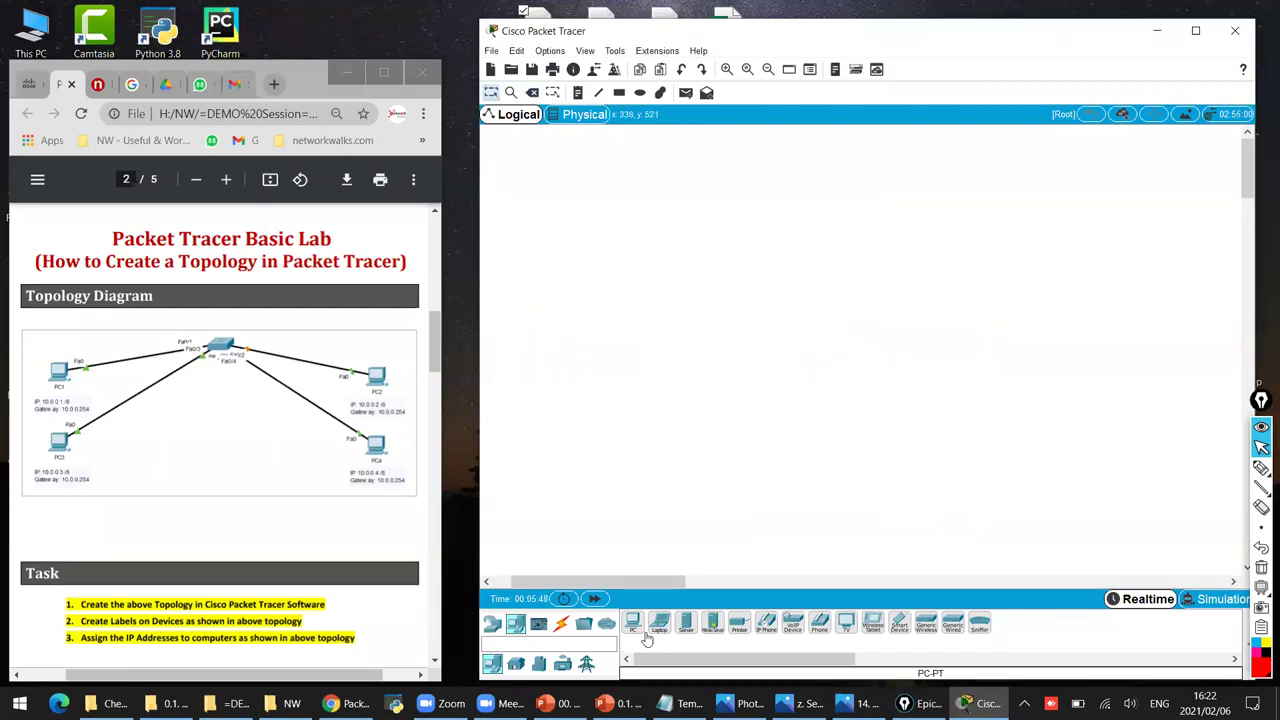
Place a 2960-24TT switch in the upper part of the empty workspace.
{"action": "left_click", "coordinate": [492, 623]}
{"action": "left_click", "coordinate": [515, 664]}
{"action": "left_click_drag", "start_coordinate": [630, 622], "coordinate": [686, 218]}
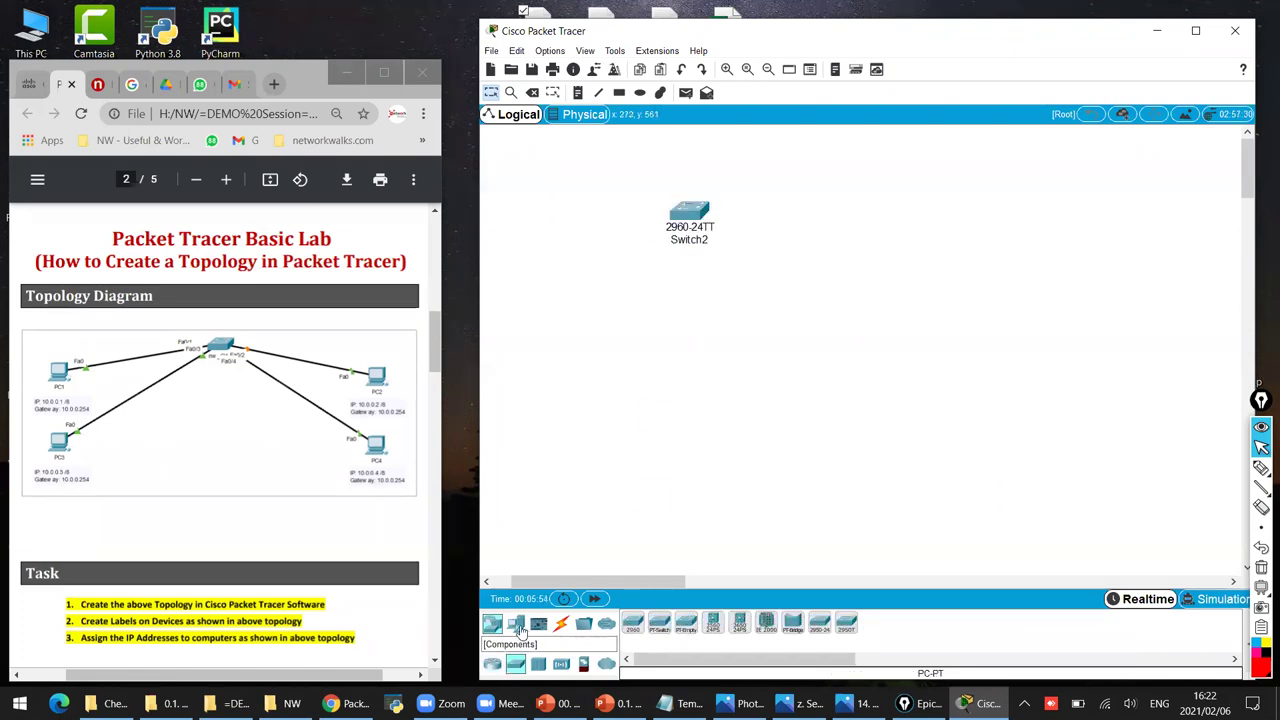
Start a new blank file and place a 2960-24TT switch in the upper middle of its workspace.
{"action": "left_click", "coordinate": [491, 69]}
{"action": "left_click", "coordinate": [920, 386]}
{"action": "left_click", "coordinate": [632, 624]}
{"action": "left_click", "coordinate": [726, 264]}
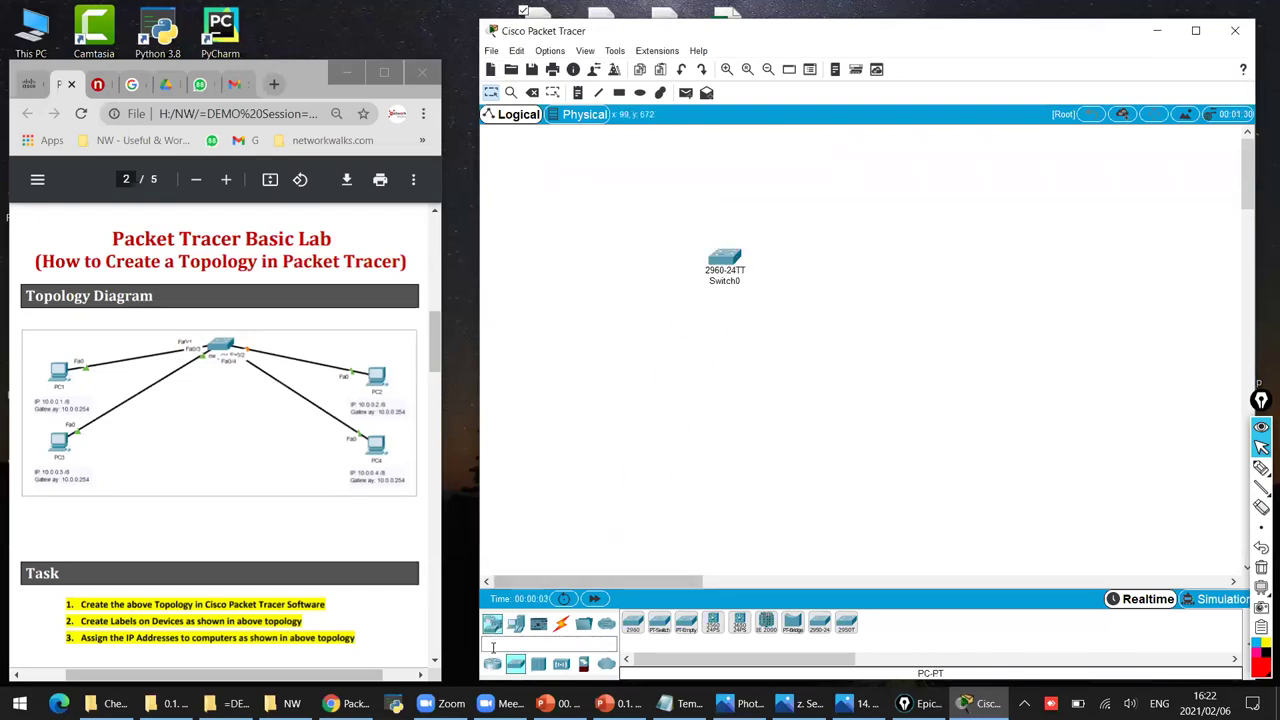
Place two PCs next to each other to the lower left of Switch0.
{"action": "left_click", "coordinate": [515, 623]}
{"action": "left_click", "coordinate": [632, 622]}
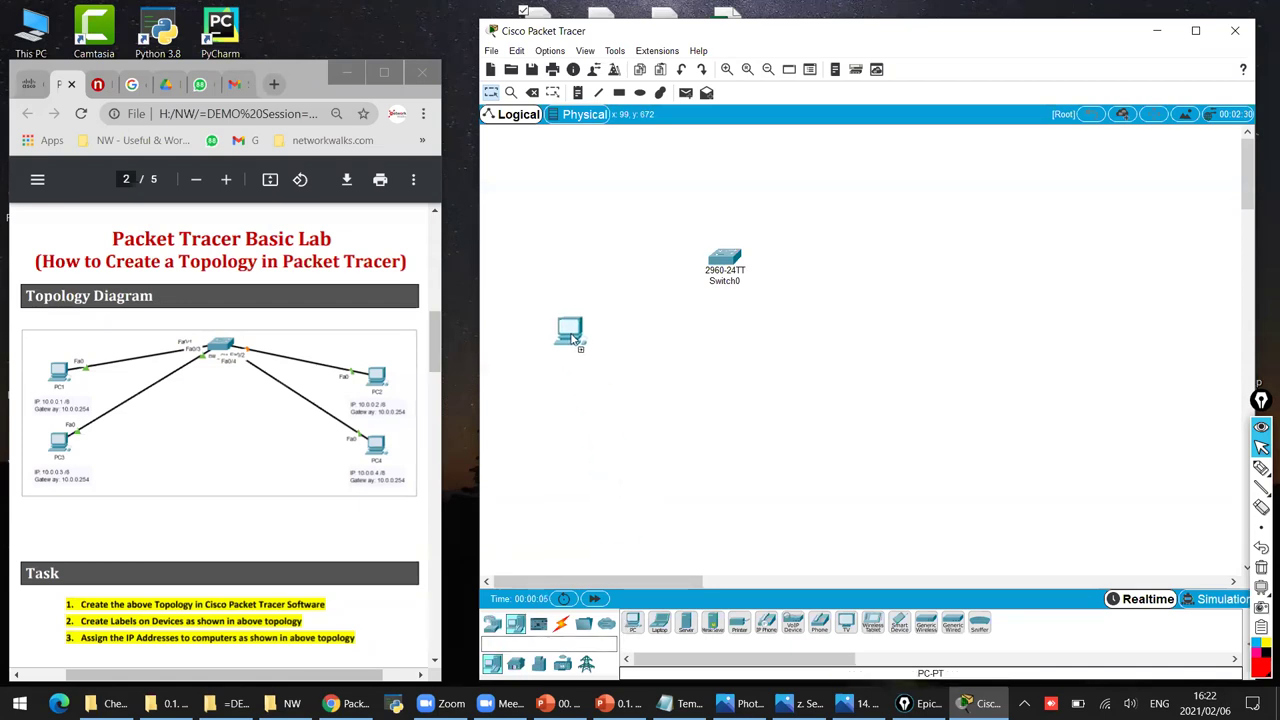
{"action": "left_click", "coordinate": [567, 380]}
{"action": "left_click", "coordinate": [632, 622]}
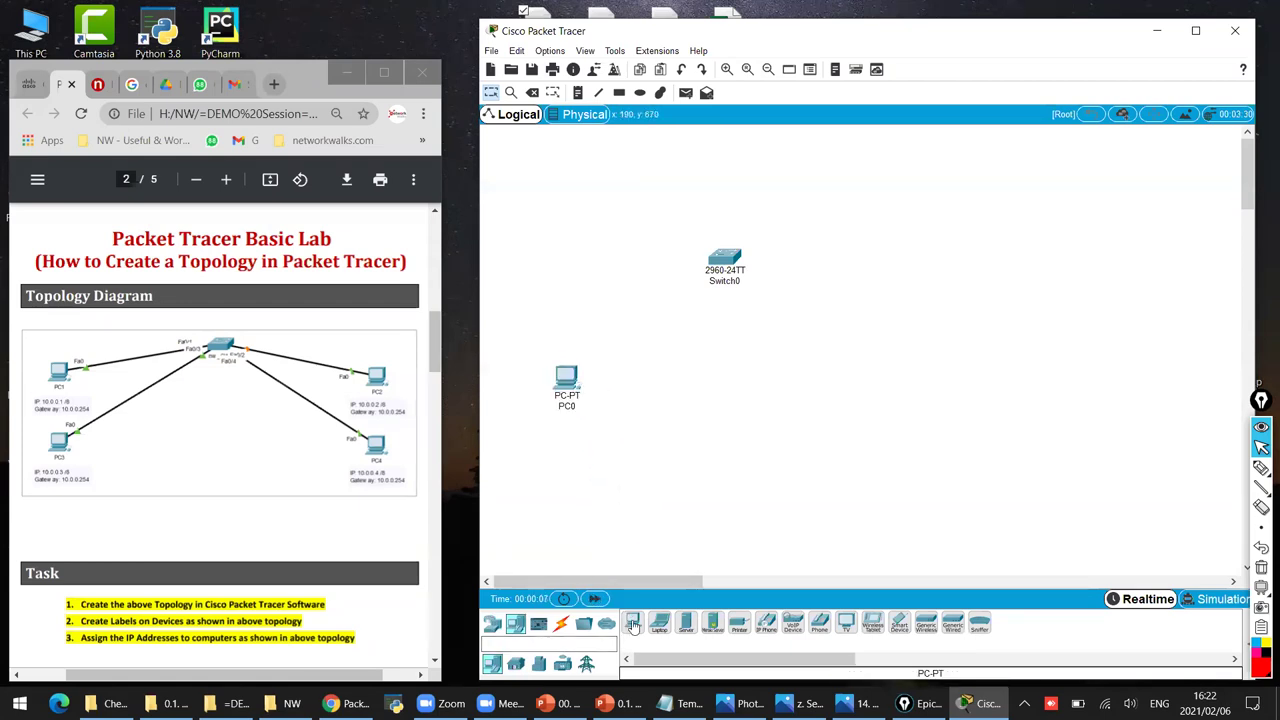
{"action": "left_click", "coordinate": [601, 340]}
Place three more PCs, one to the right of Switch0, one at the lower left and one at the lower right.
{"action": "left_click", "coordinate": [632, 622]}
{"action": "left_click", "coordinate": [948, 353]}
{"action": "left_click", "coordinate": [632, 622]}
{"action": "left_click", "coordinate": [609, 477]}
{"action": "left_click", "coordinate": [632, 624]}
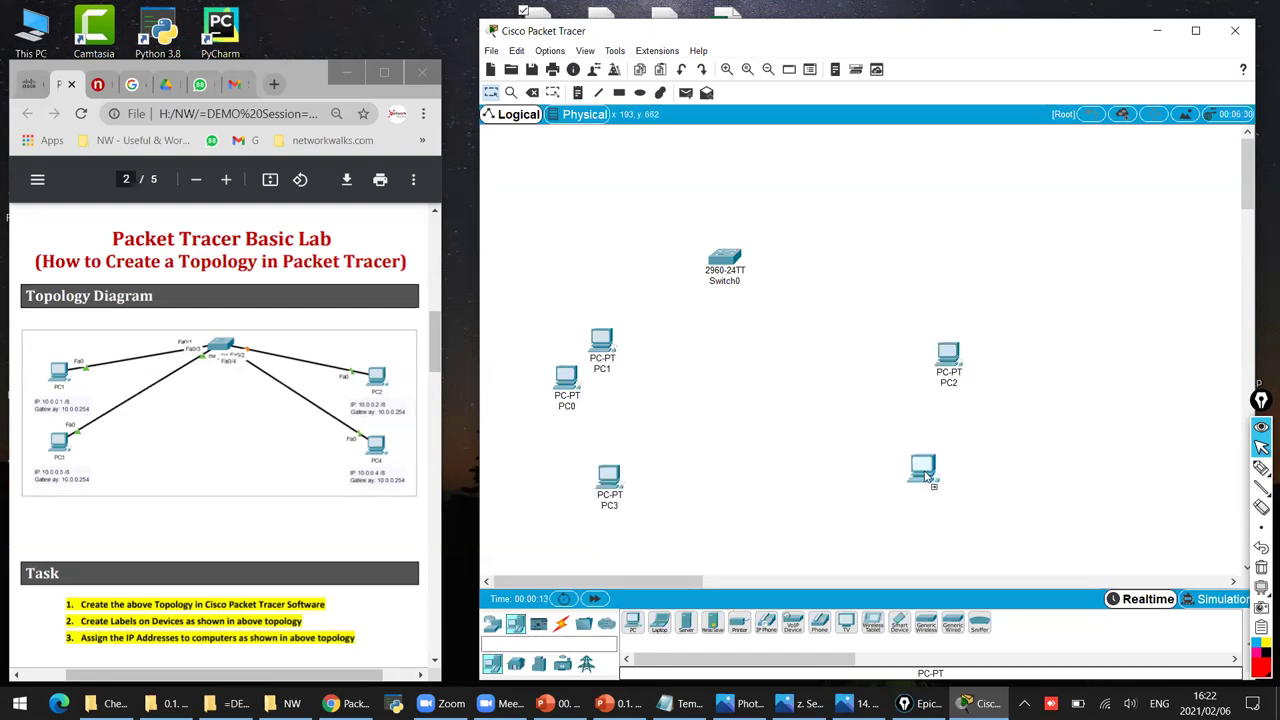
{"action": "left_click", "coordinate": [946, 470]}
Delete the surplus PC0 from the workspace.
{"action": "left_click_drag", "start_coordinate": [620, 403], "coordinate": [534, 372]}
{"action": "key", "text": "Delete"}
{"action": "key", "text": "Return"}
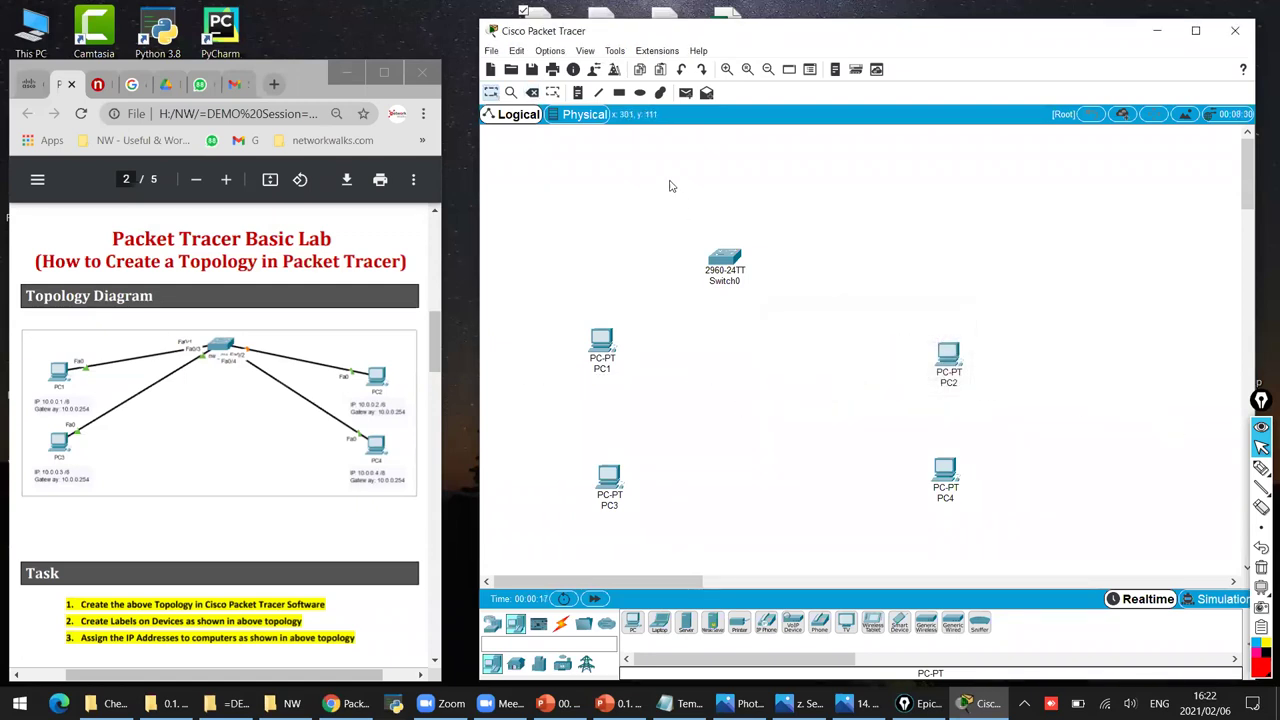
Move PC2 and PC4 together closer to Switch0, keeping them on its right side.
{"action": "left_click", "coordinate": [727, 69]}
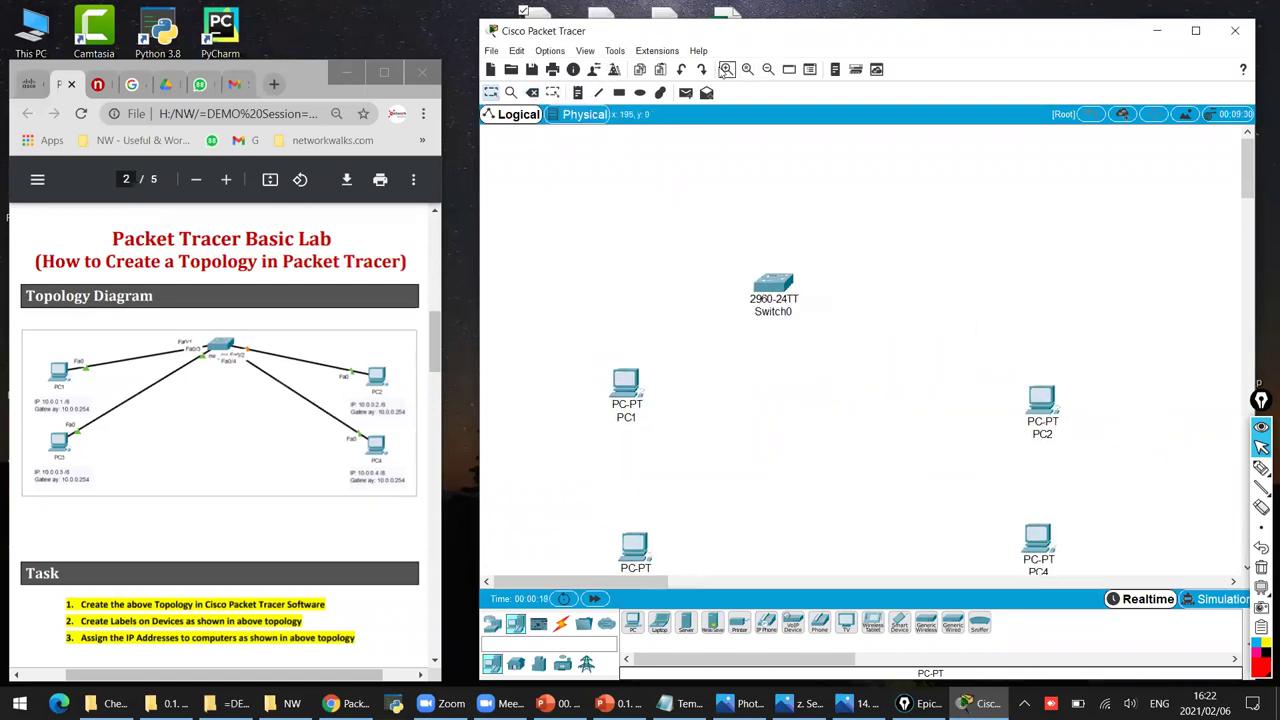
{"action": "scroll", "coordinate": [838, 509], "scroll_direction": "down", "scroll_amount": 2}
{"action": "left_click_drag", "start_coordinate": [1140, 540], "coordinate": [947, 292]}
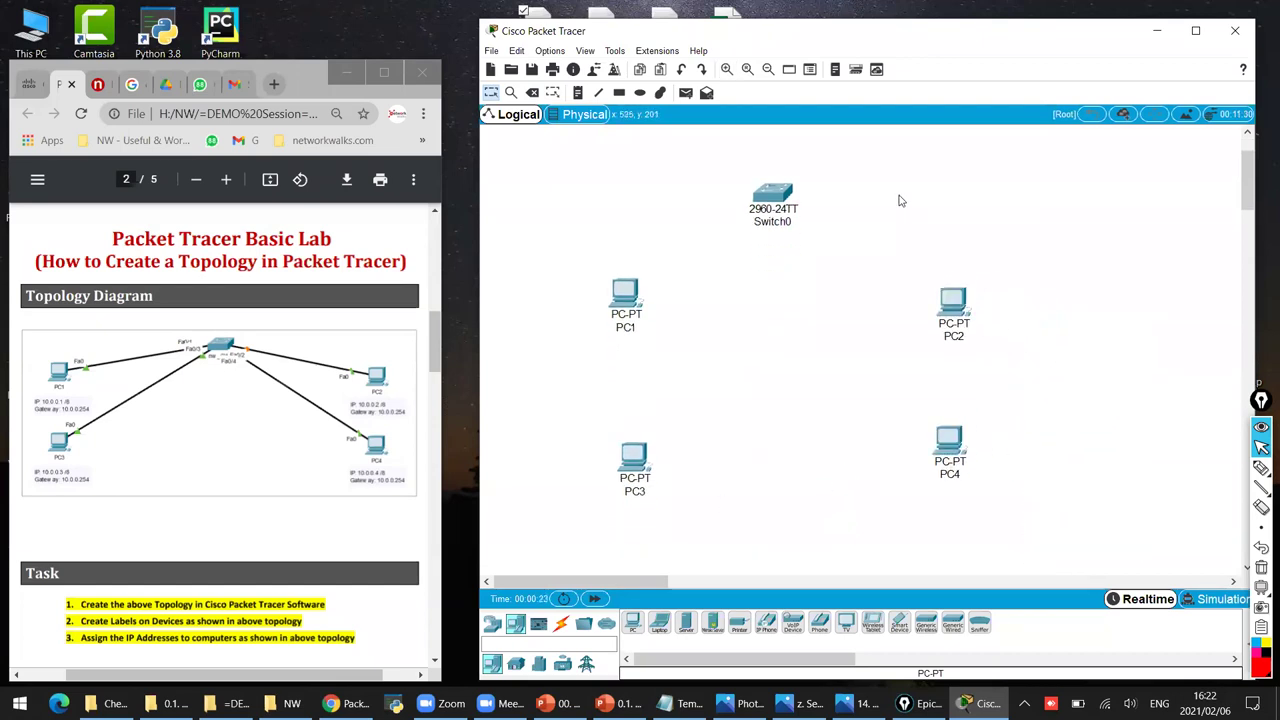
Connect Switch0 to PC1 and PC3 using the automatically chosen connection type.
{"action": "left_click", "coordinate": [561, 624]}
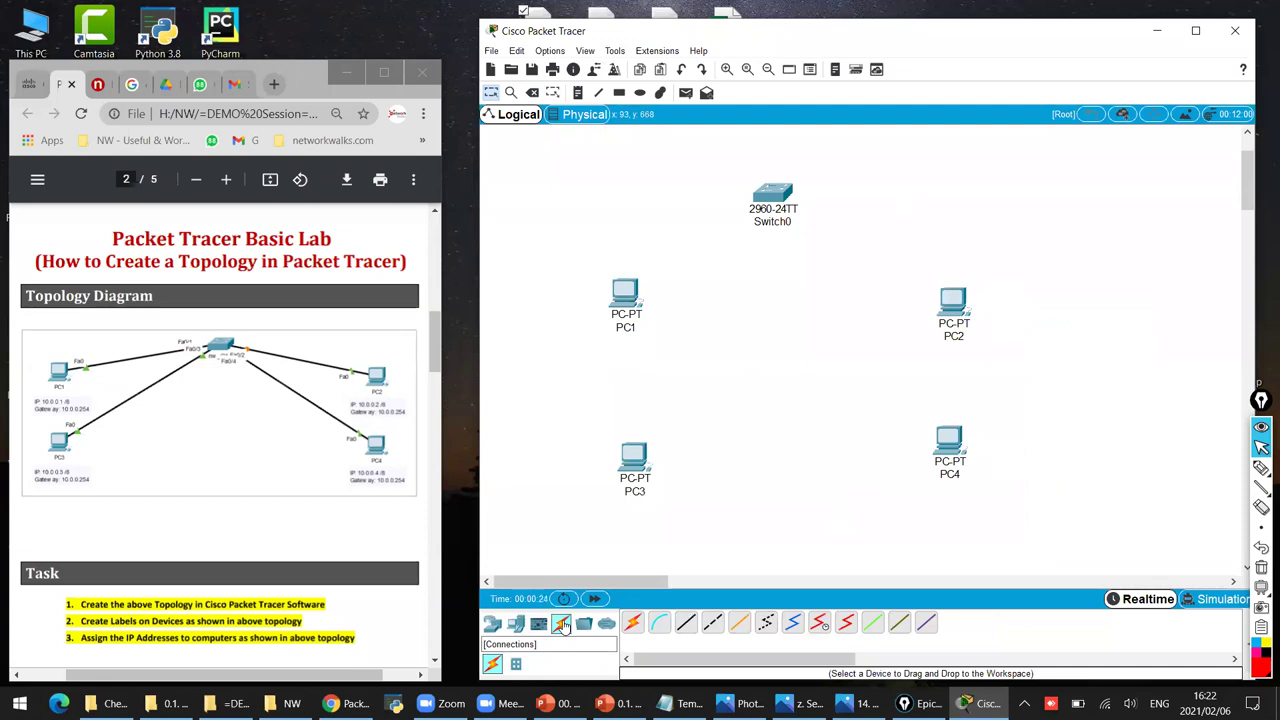
{"action": "left_click", "coordinate": [635, 625]}
{"action": "left_click", "coordinate": [772, 200]}
{"action": "left_click", "coordinate": [635, 624]}
{"action": "left_click", "coordinate": [770, 198]}
{"action": "left_click", "coordinate": [648, 460]}
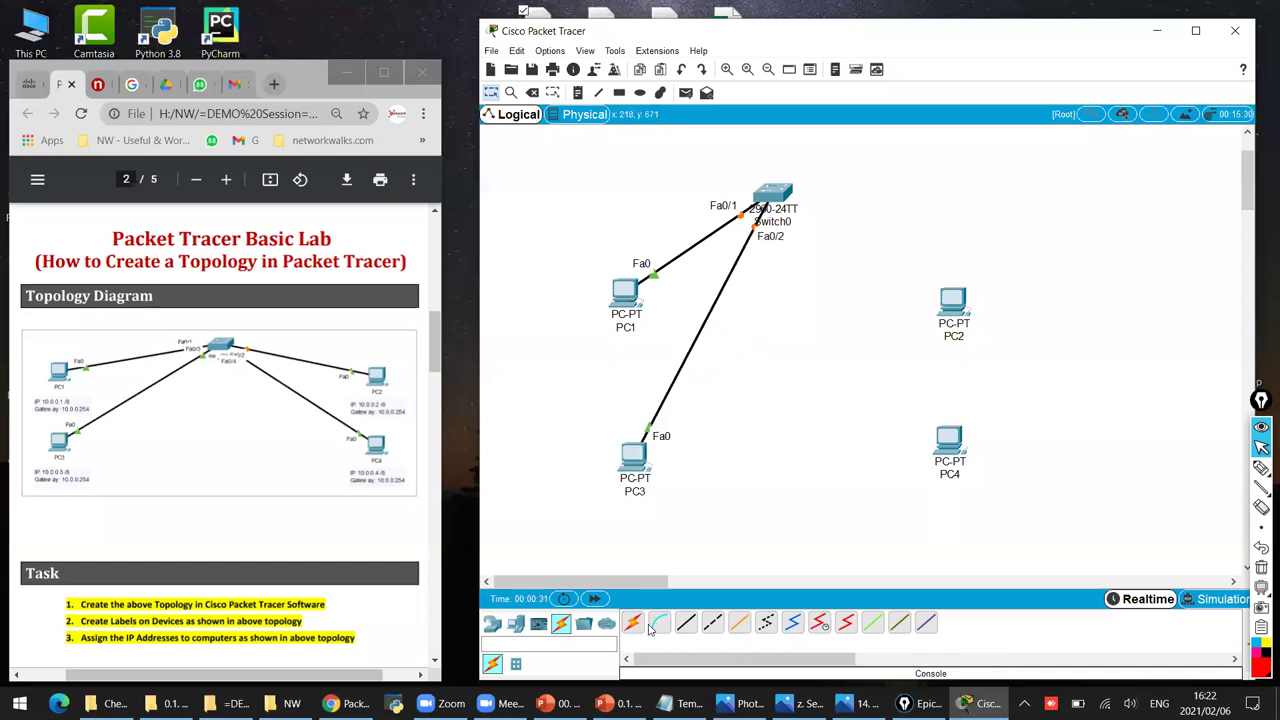
Connect Switch0 to PC2 and PC4 using the automatically chosen connection type.
{"action": "left_click", "coordinate": [768, 192]}
{"action": "left_click", "coordinate": [945, 295]}
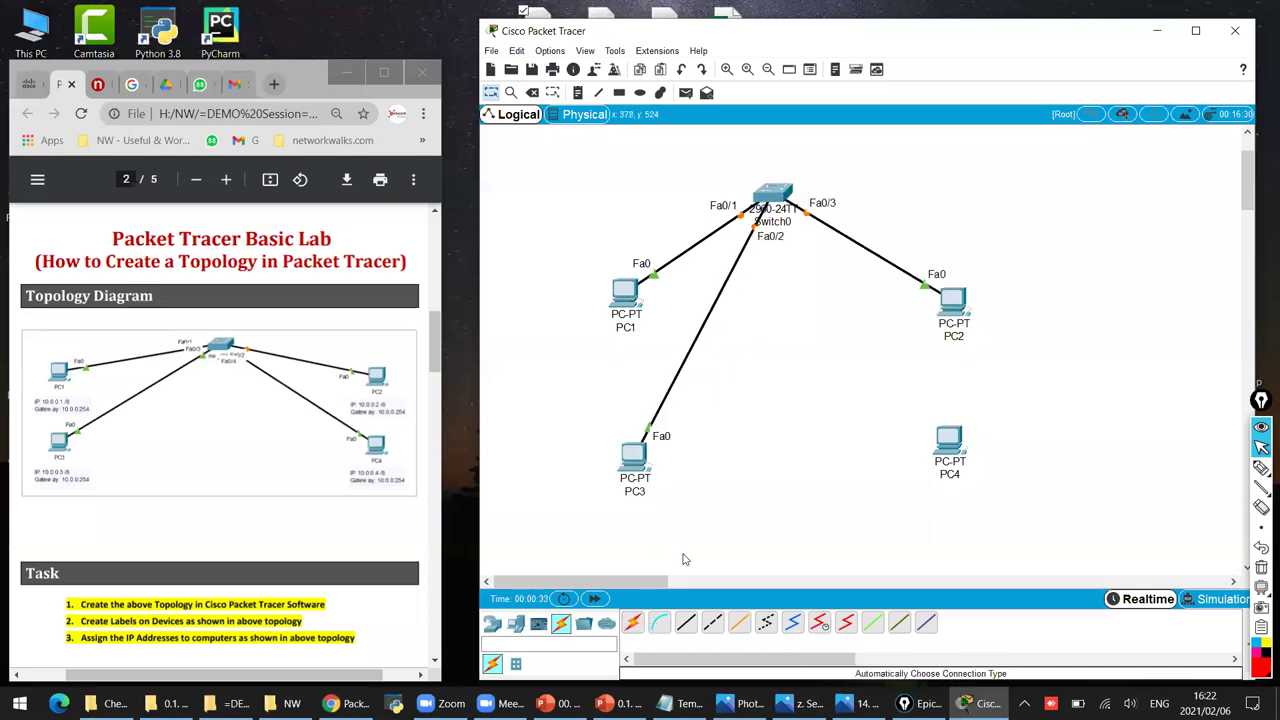
{"action": "left_click", "coordinate": [633, 622]}
{"action": "left_click", "coordinate": [783, 239]}
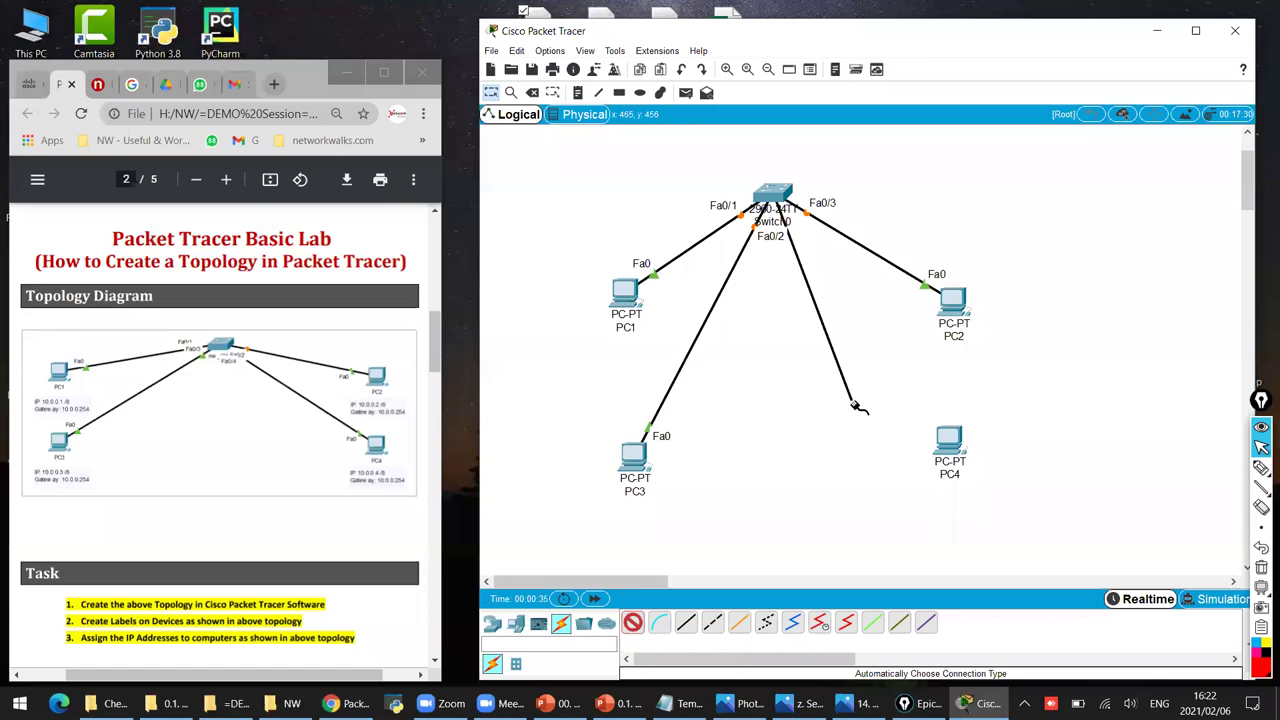
{"action": "left_click", "coordinate": [953, 451]}
{"action": "mouse_move", "coordinate": [1259, 464]}
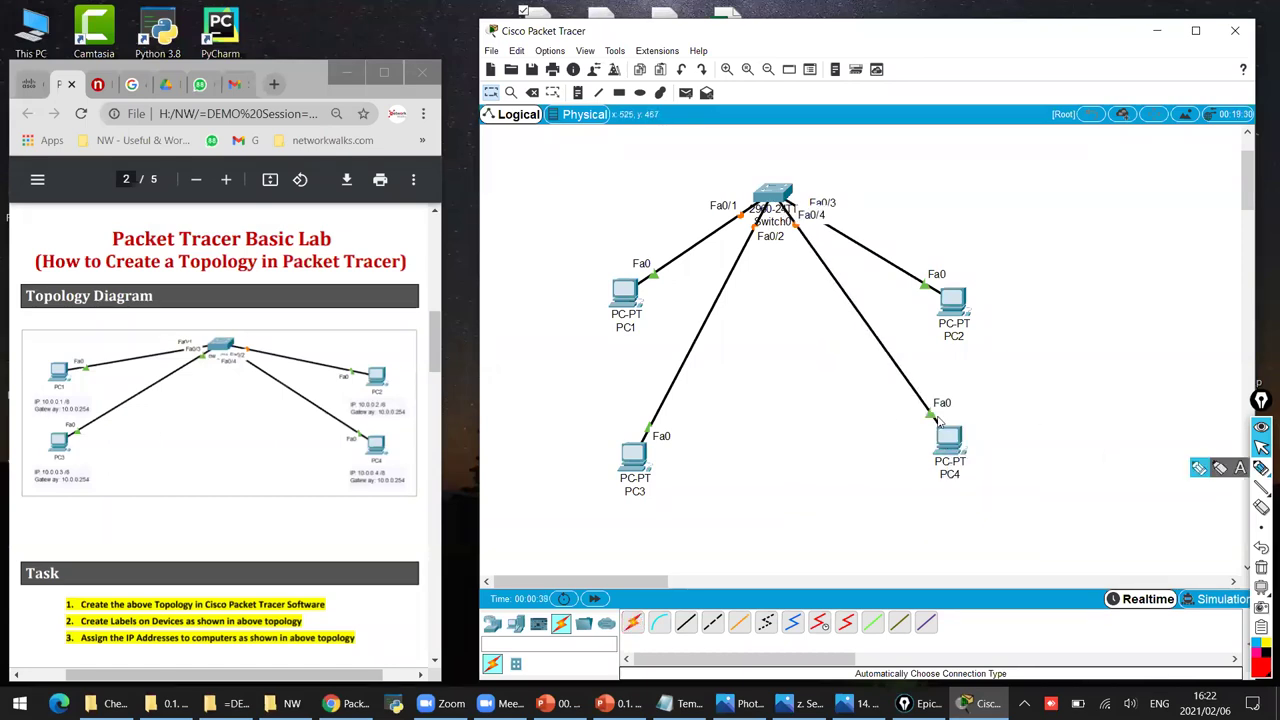
Spread PC1, PC3, PC2 and PC4 slightly upward and outward from Switch0 to widen the topology layout.
{"action": "left_click_drag", "start_coordinate": [622, 300], "coordinate": [588, 265]}
{"action": "left_click_drag", "start_coordinate": [630, 460], "coordinate": [592, 421]}
{"action": "left_click_drag", "start_coordinate": [951, 290], "coordinate": [986, 268]}
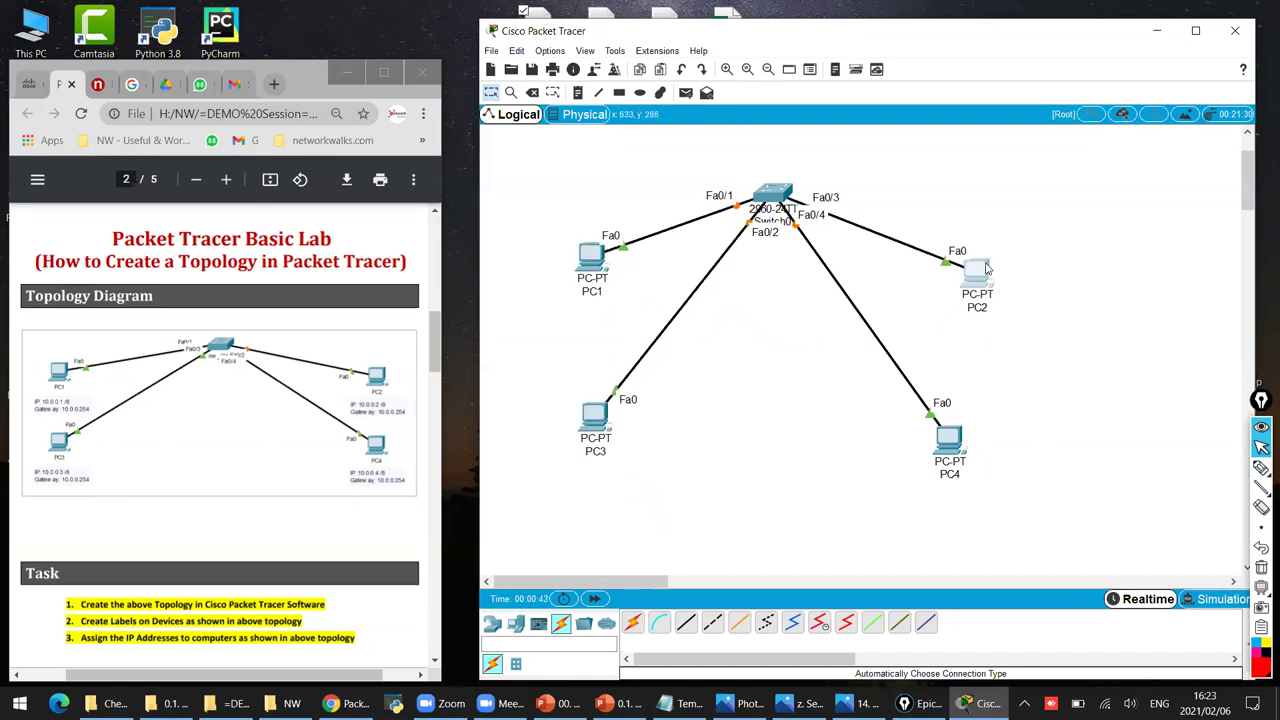
{"action": "left_click_drag", "start_coordinate": [948, 435], "coordinate": [976, 410]}
{"action": "scroll", "coordinate": [649, 580], "scroll_direction": "right", "scroll_amount": 3}
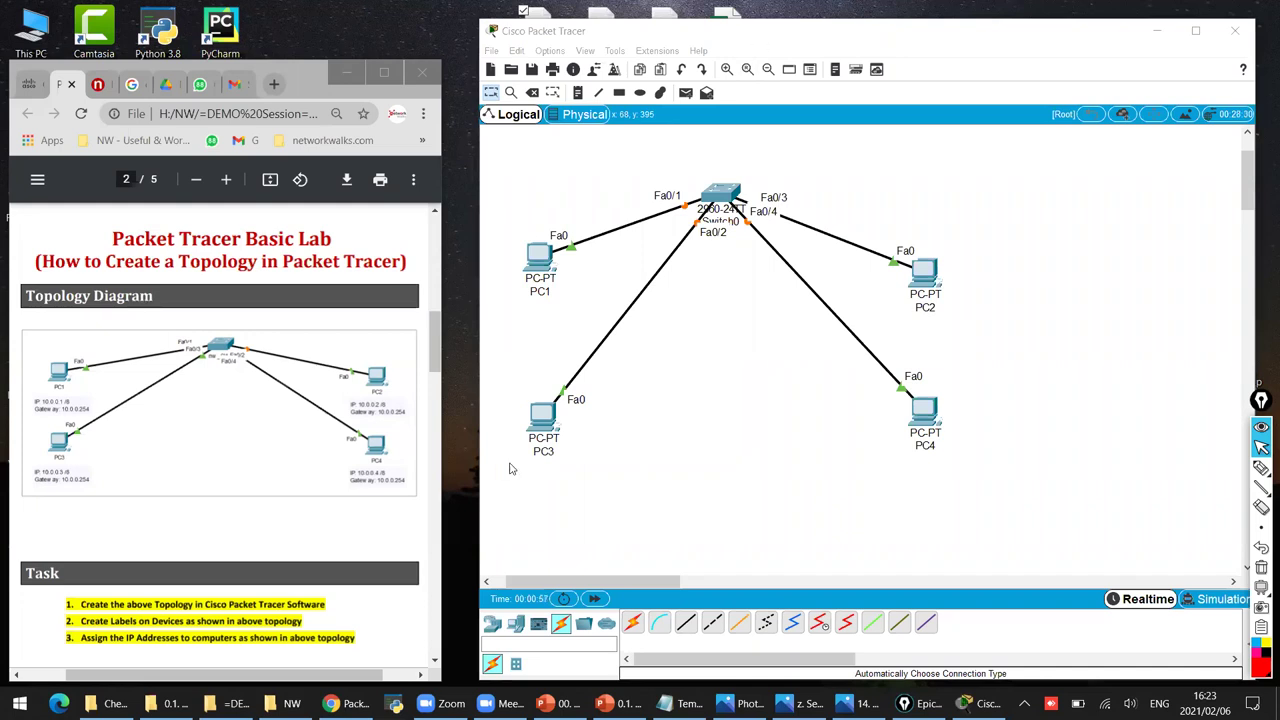
Circle the console cable in red pen, draw arrows to the straight-through and fiber cables, and clear the marks.
{"action": "left_click", "coordinate": [1261, 468]}
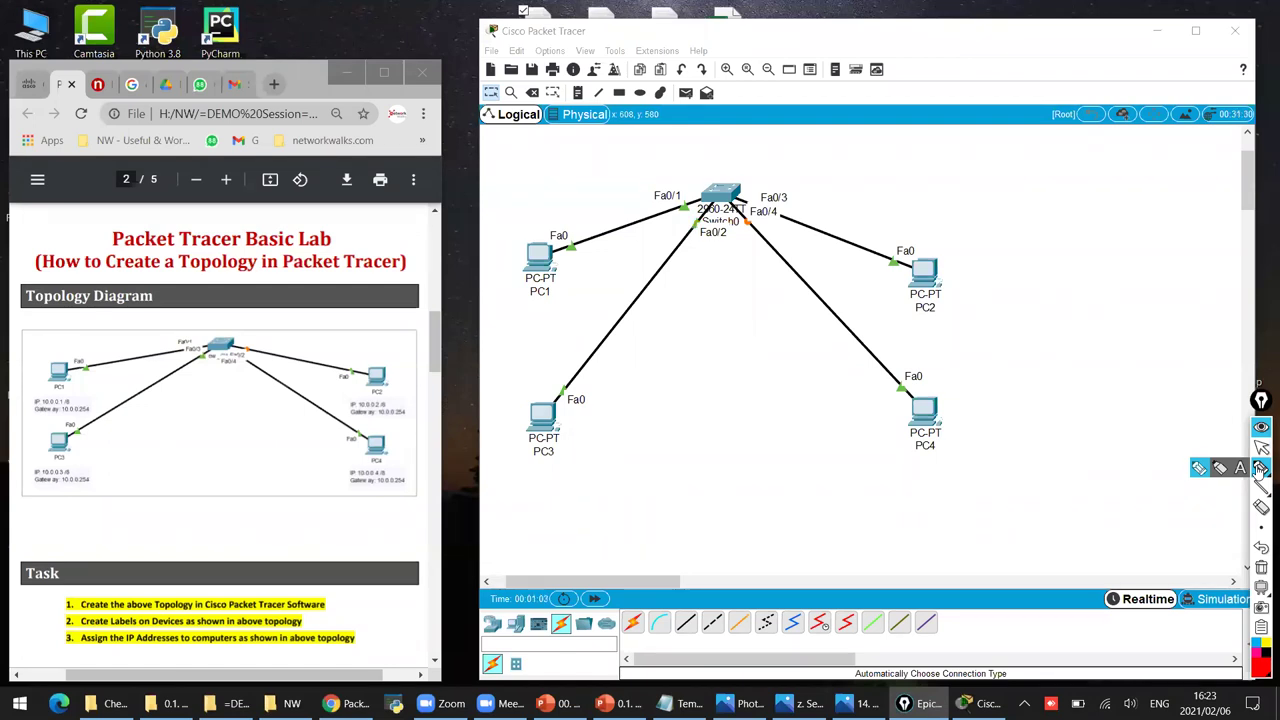
{"action": "mouse_move", "coordinate": [668, 612]}
{"action": "left_mouse_down"}
{"action": "mouse_move", "coordinate": [647, 618]}
{"action": "mouse_move", "coordinate": [662, 604]}
{"action": "left_mouse_up"}
{"action": "left_click_drag", "start_coordinate": [693, 531], "coordinate": [661, 605]}
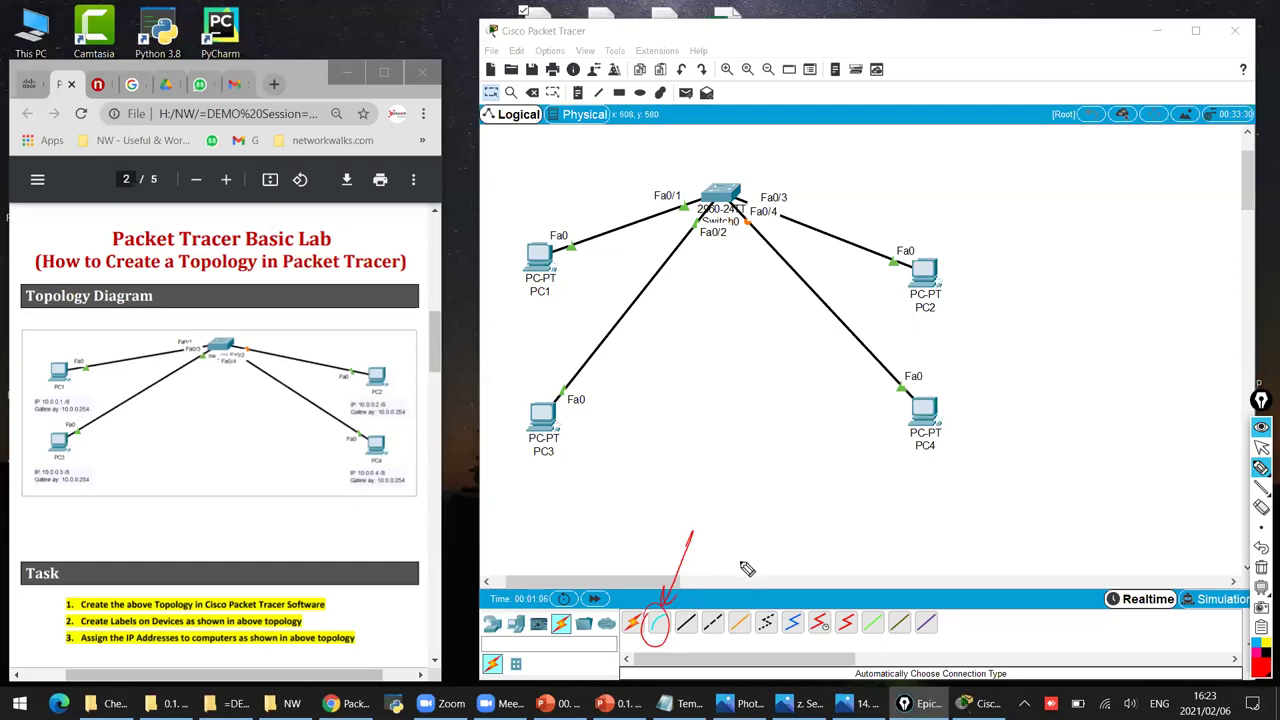
{"action": "left_click_drag", "start_coordinate": [757, 538], "coordinate": [693, 606]}
{"action": "left_click_drag", "start_coordinate": [689, 590], "coordinate": [708, 597]}
{"action": "left_click_drag", "start_coordinate": [823, 544], "coordinate": [733, 607]}
{"action": "left_click_drag", "start_coordinate": [737, 590], "coordinate": [752, 596]}
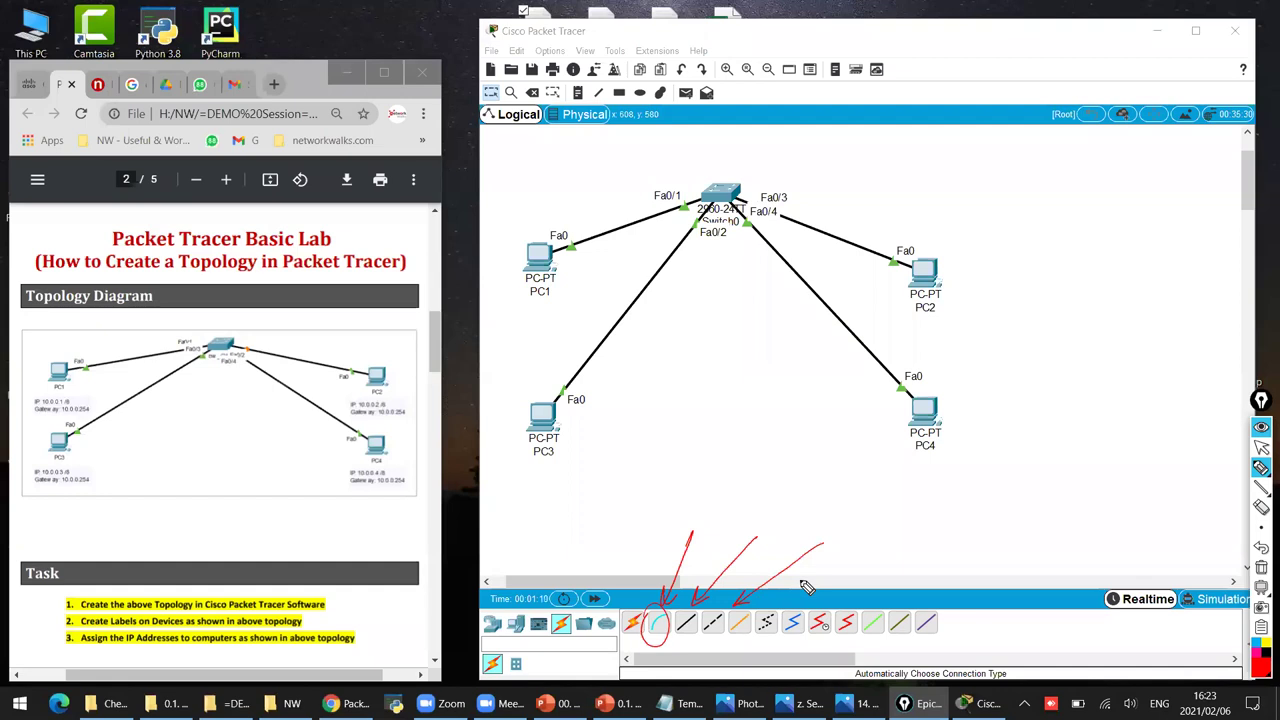
{"action": "left_click", "coordinate": [1260, 569]}
Circle the copper straight-through and cross-over cable types in red pen, clear the mark and return to the normal cursor.
{"action": "mouse_move", "coordinate": [708, 640]}
{"action": "left_mouse_down"}
{"action": "mouse_move", "coordinate": [689, 594]}
{"action": "mouse_move", "coordinate": [683, 625]}
{"action": "left_mouse_up"}
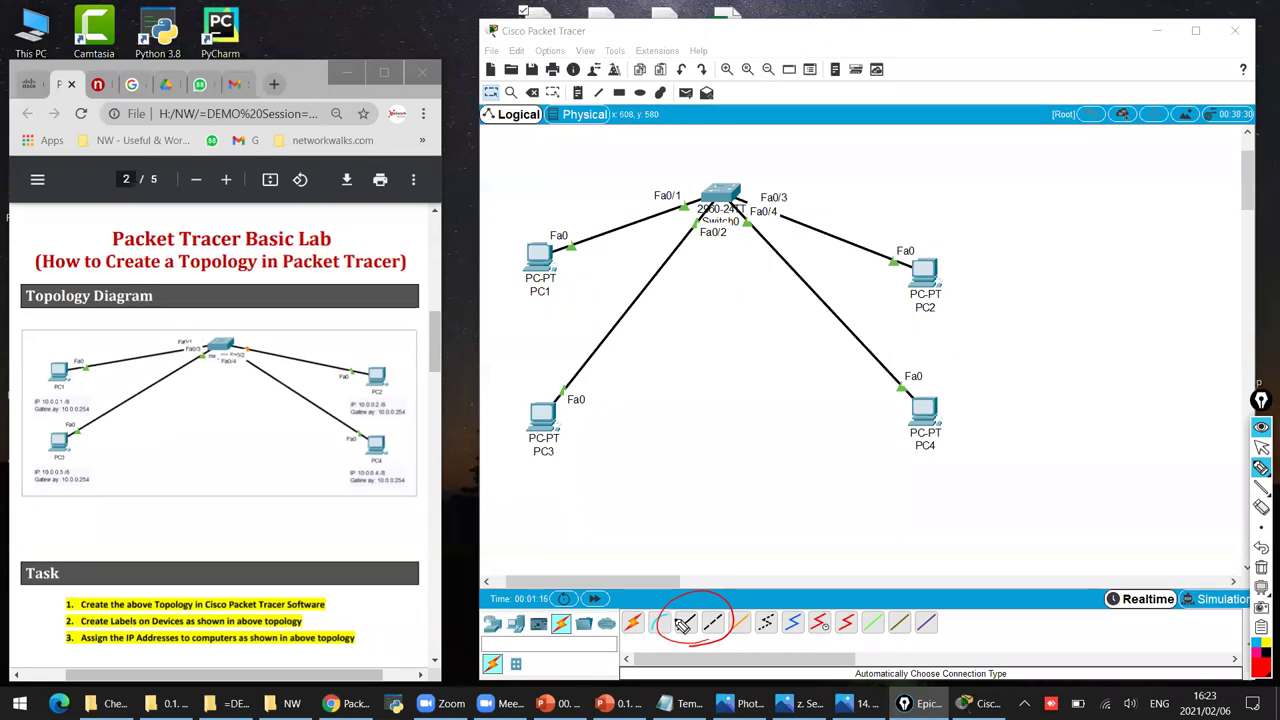
{"action": "left_click", "coordinate": [1261, 568]}
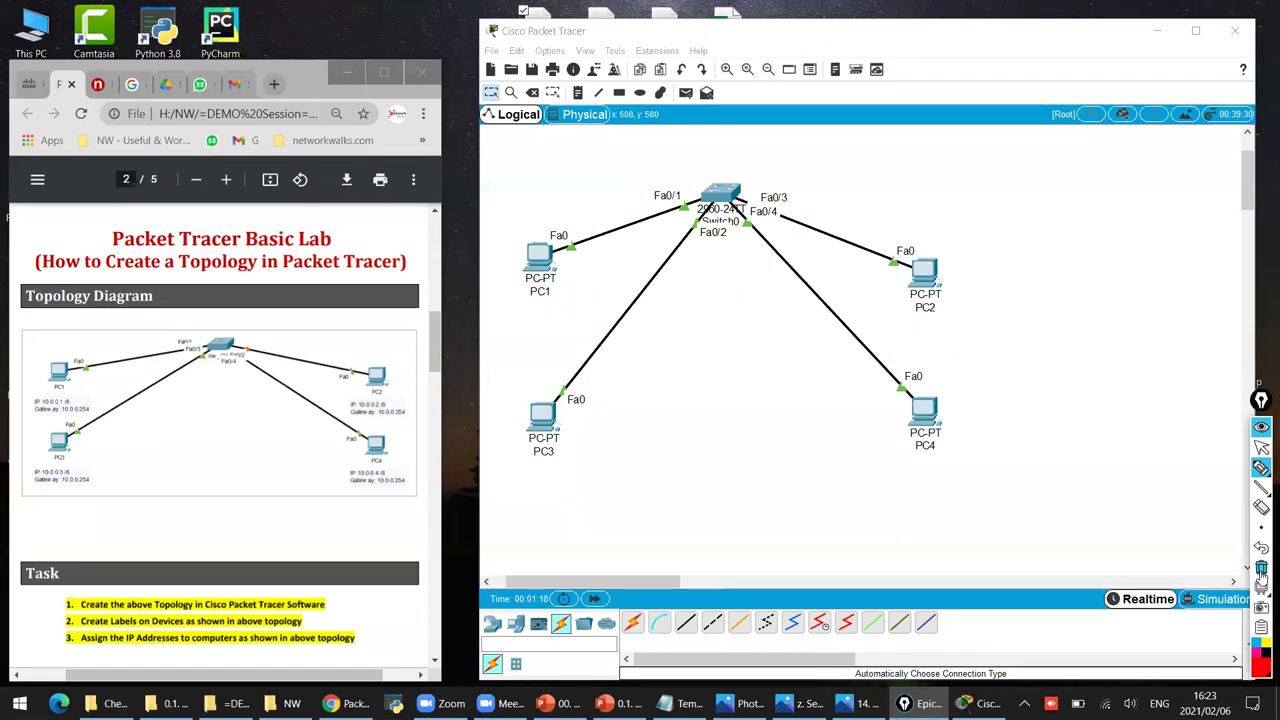
{"action": "mouse_move", "coordinate": [1262, 476]}
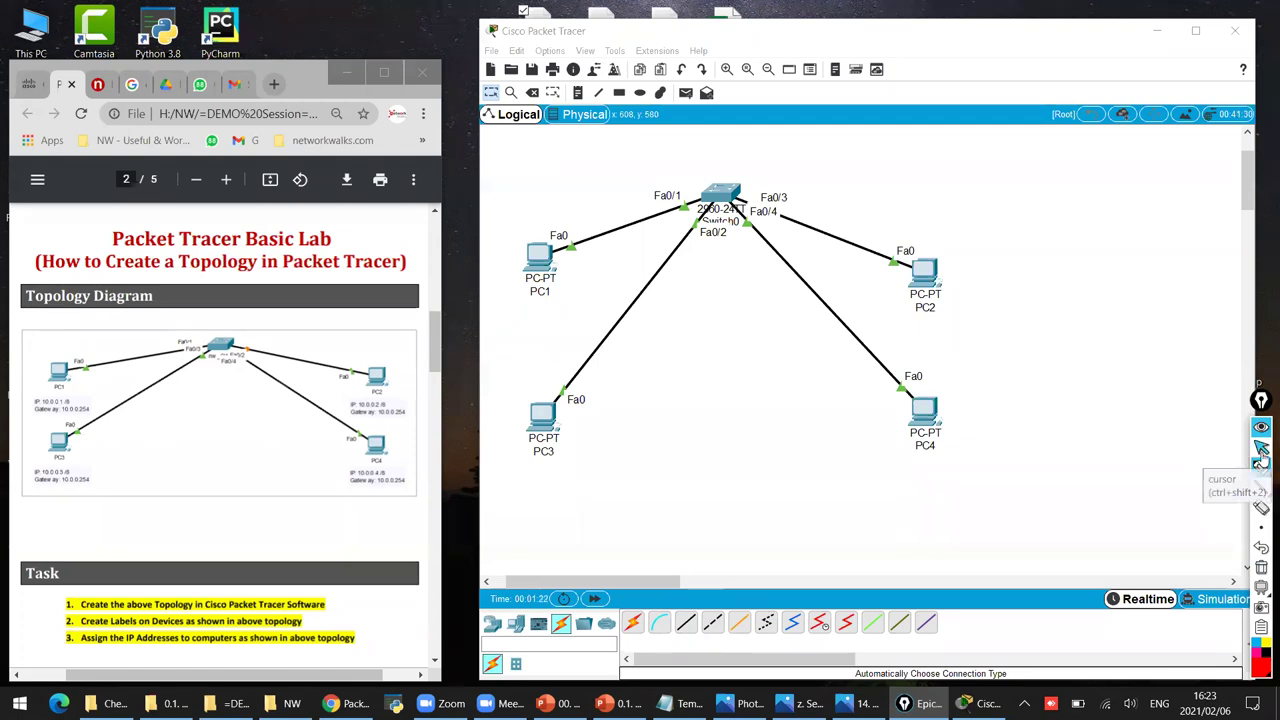
{"action": "left_click", "coordinate": [1261, 452]}
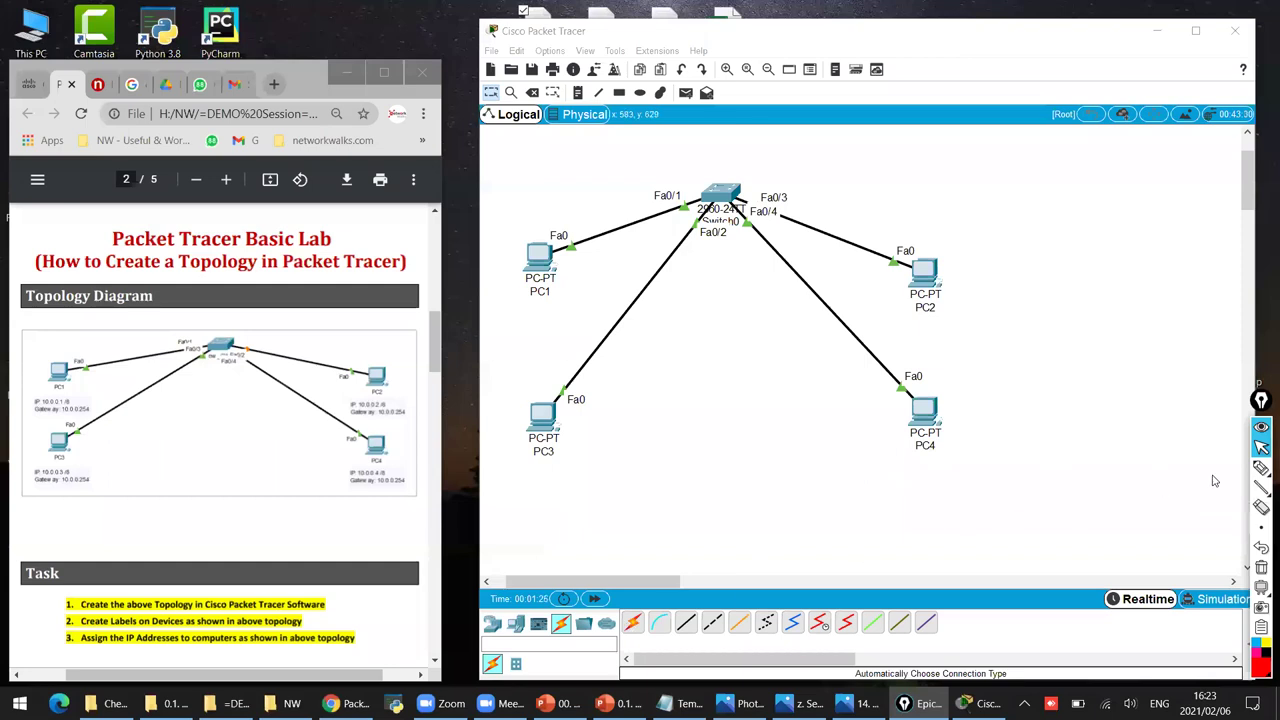
Circle the automatic connection type in red pen with an arrow up to the topology, clear it and restore the cursor.
{"action": "left_click", "coordinate": [1261, 468]}
{"action": "mouse_move", "coordinate": [640, 594]}
{"action": "left_mouse_down"}
{"action": "mouse_move", "coordinate": [634, 372]}
{"action": "mouse_move", "coordinate": [643, 393]}
{"action": "left_mouse_up"}
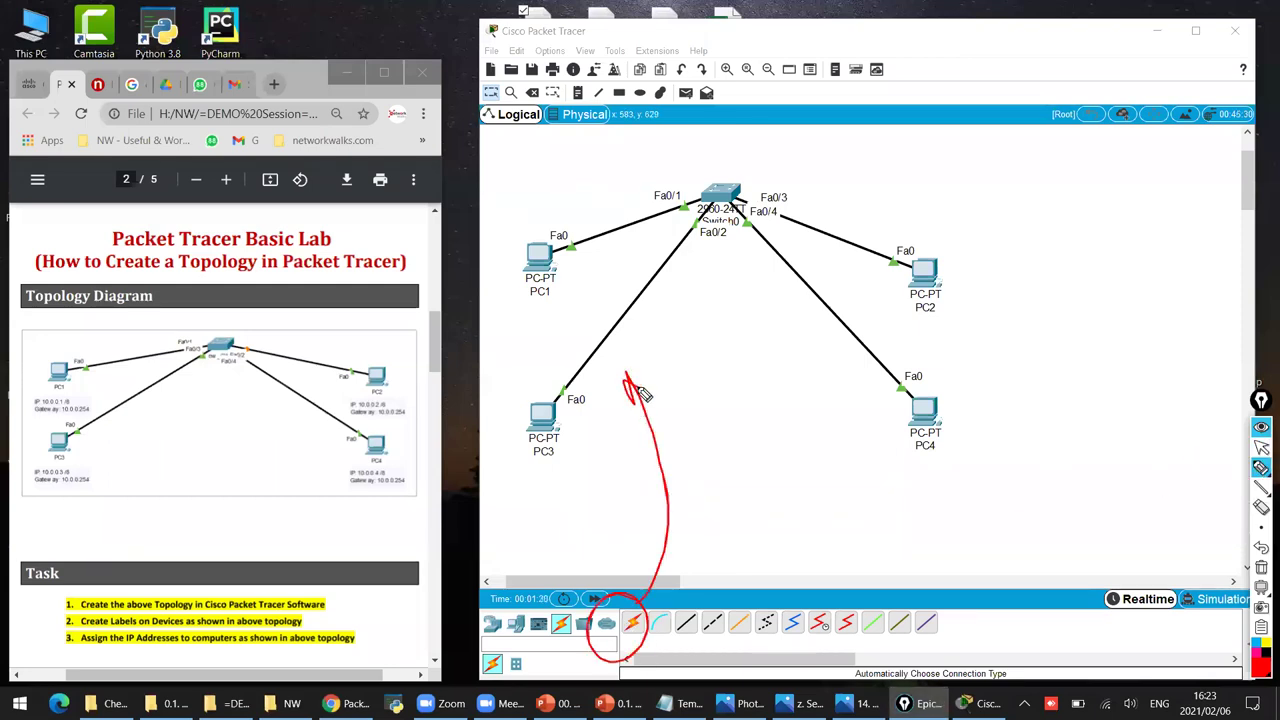
{"action": "mouse_move", "coordinate": [640, 393]}
{"action": "left_mouse_down"}
{"action": "mouse_move", "coordinate": [628, 380]}
{"action": "mouse_move", "coordinate": [650, 392]}
{"action": "mouse_move", "coordinate": [636, 397]}
{"action": "left_mouse_up"}
{"action": "left_click", "coordinate": [1261, 570]}
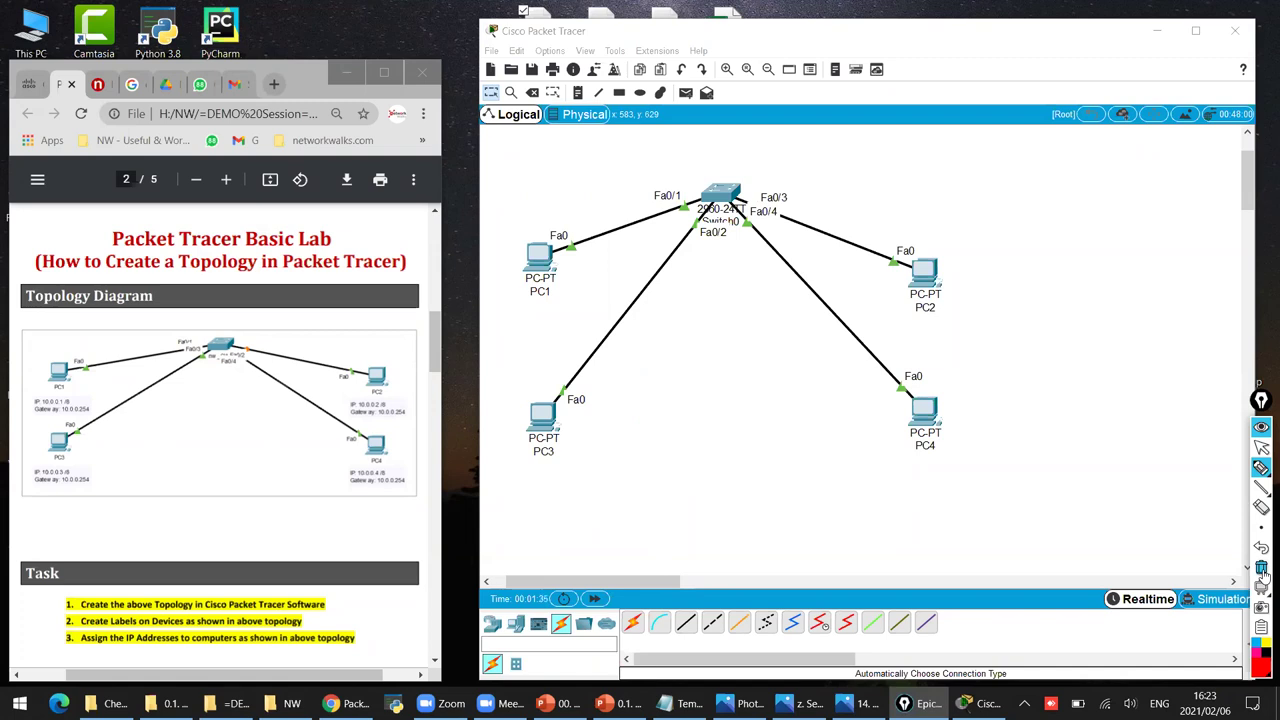
{"action": "left_click", "coordinate": [1261, 446]}
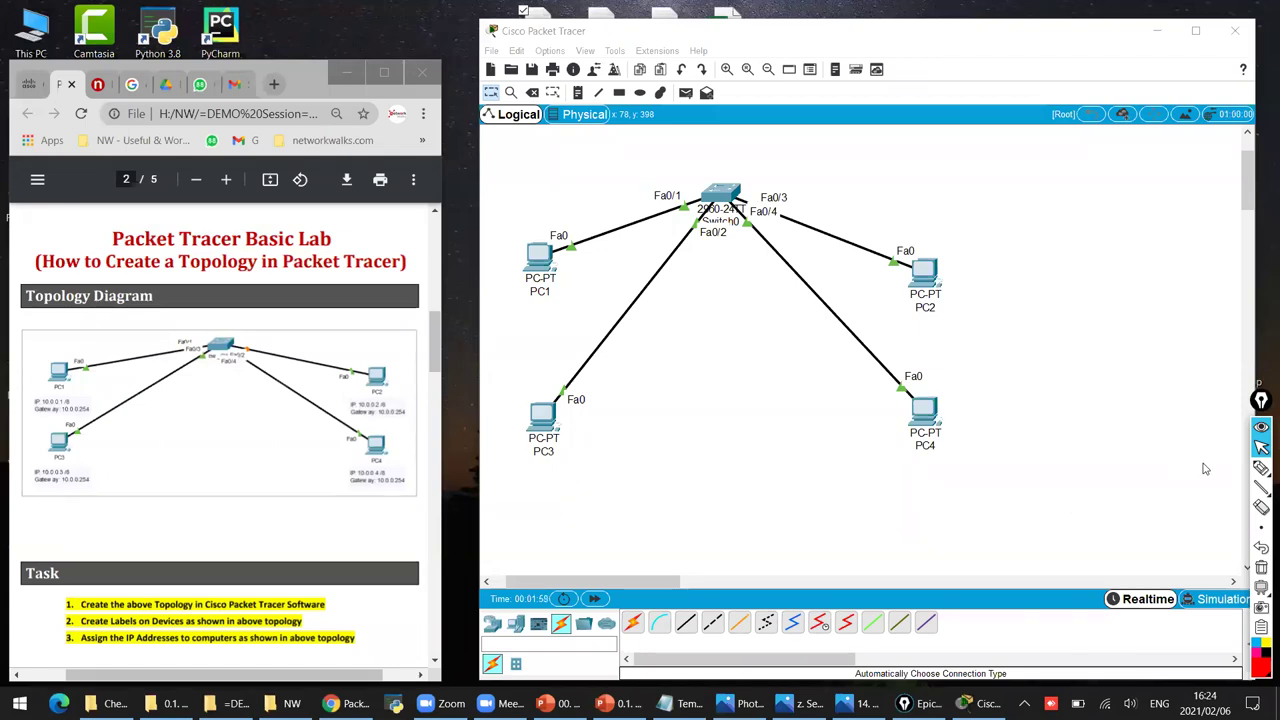
Circle, underline and tick task 1 of the lab PDF in red pen, and clear the marks.
{"action": "left_click", "coordinate": [1261, 467]}
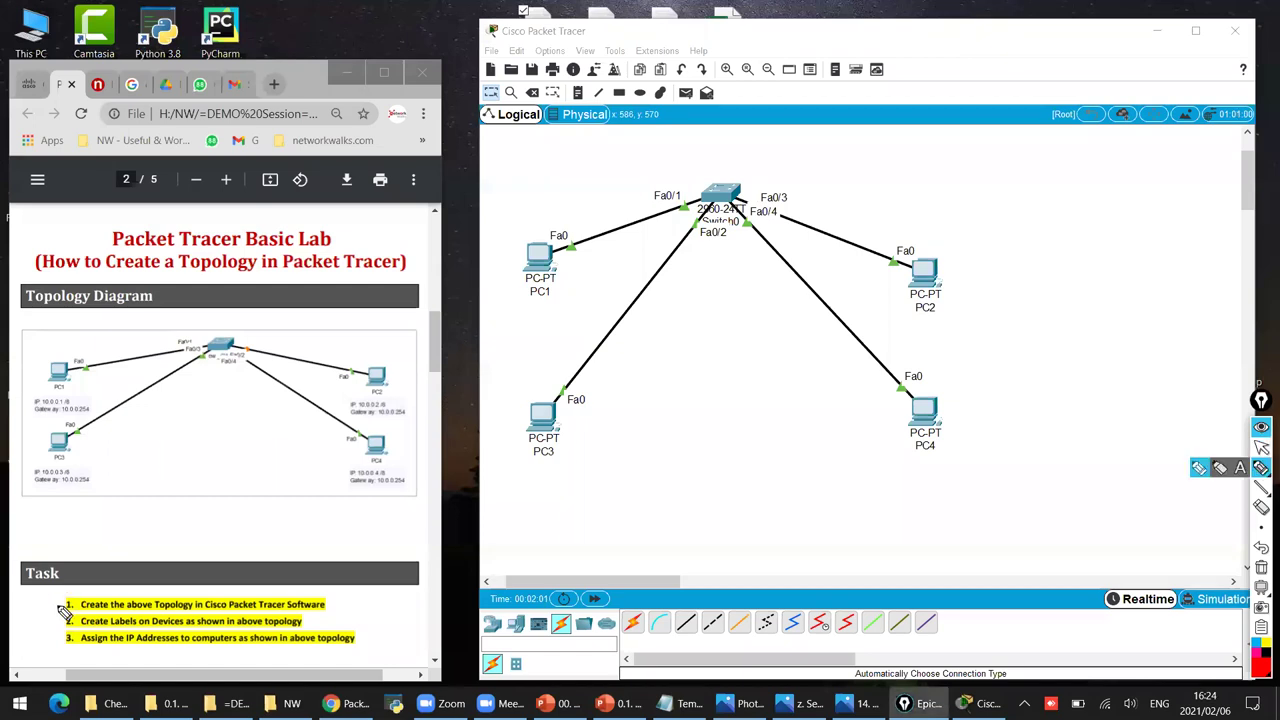
{"action": "mouse_move", "coordinate": [62, 612]}
{"action": "left_mouse_down"}
{"action": "mouse_move", "coordinate": [80, 598]}
{"action": "mouse_move", "coordinate": [135, 616]}
{"action": "mouse_move", "coordinate": [302, 613]}
{"action": "left_mouse_up"}
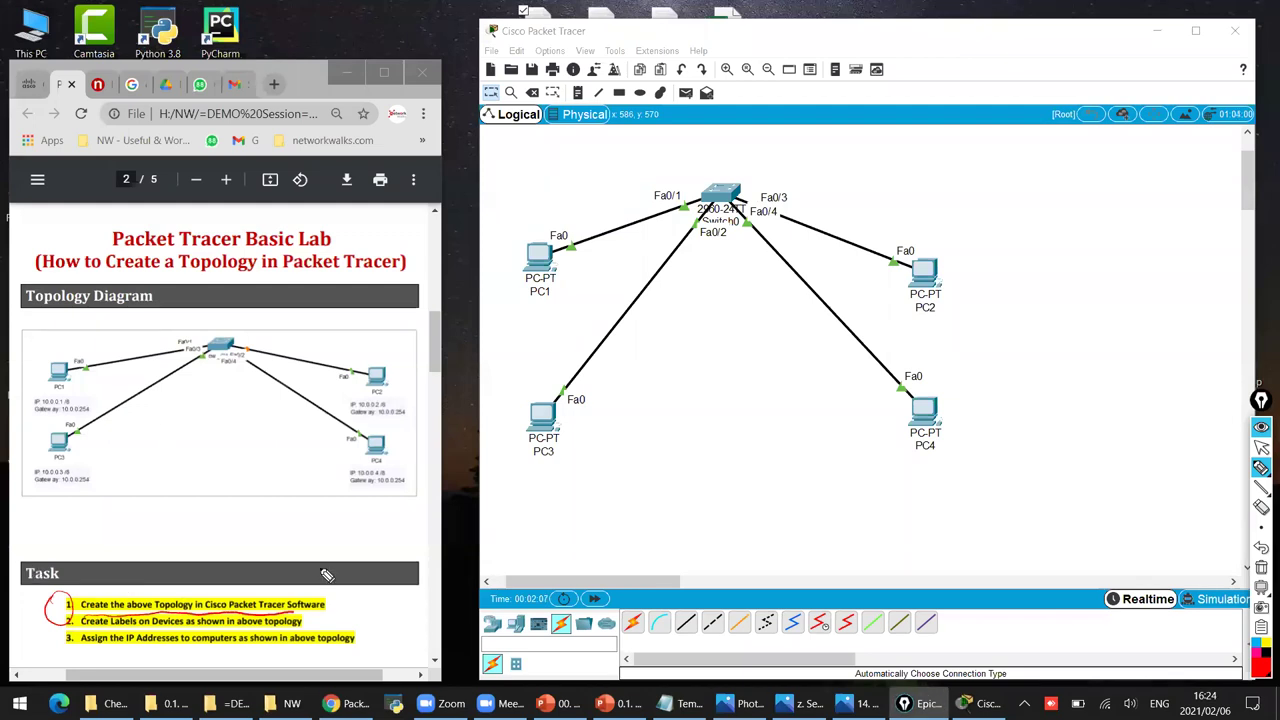
{"action": "left_click_drag", "start_coordinate": [330, 606], "coordinate": [362, 586]}
{"action": "left_click", "coordinate": [1260, 568]}
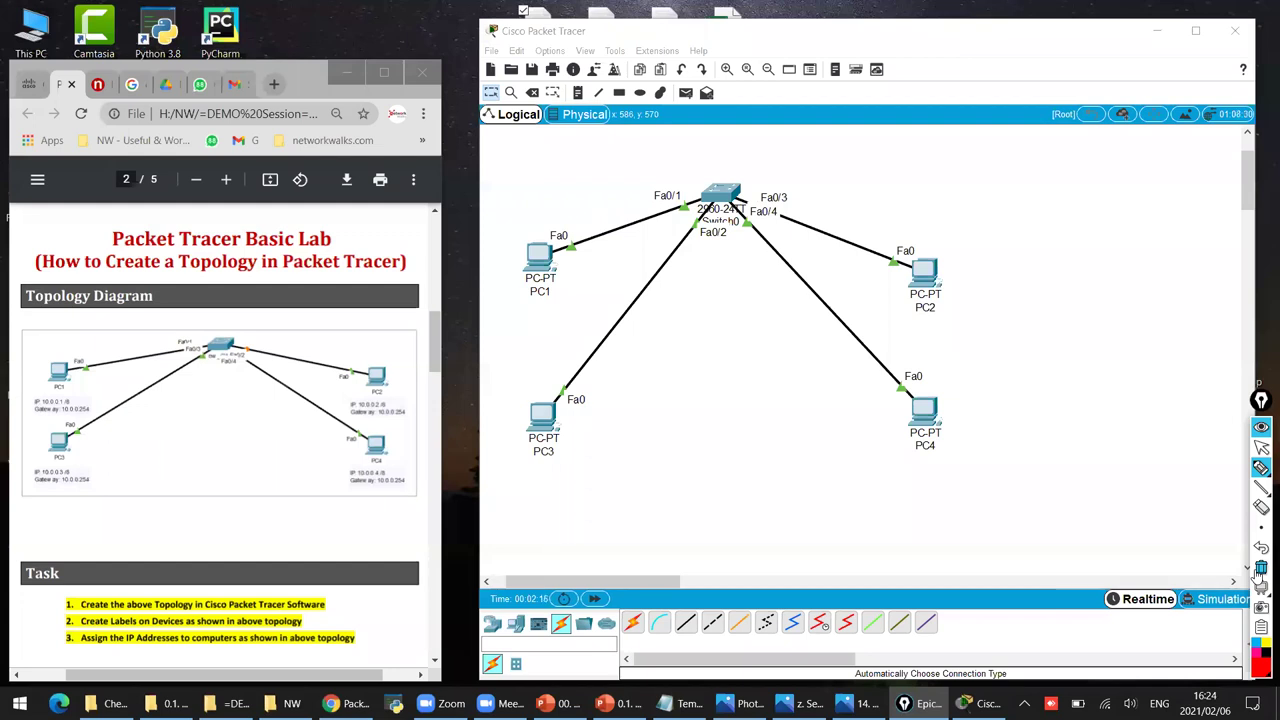
Circle the PDF's topology diagram with an arrow to the workspace, mark task 1 as done, and clear the annotations.
{"action": "mouse_move", "coordinate": [80, 322]}
{"action": "left_mouse_down"}
{"action": "mouse_move", "coordinate": [320, 460]}
{"action": "mouse_move", "coordinate": [60, 480]}
{"action": "mouse_move", "coordinate": [120, 545]}
{"action": "mouse_move", "coordinate": [520, 405]}
{"action": "left_mouse_up"}
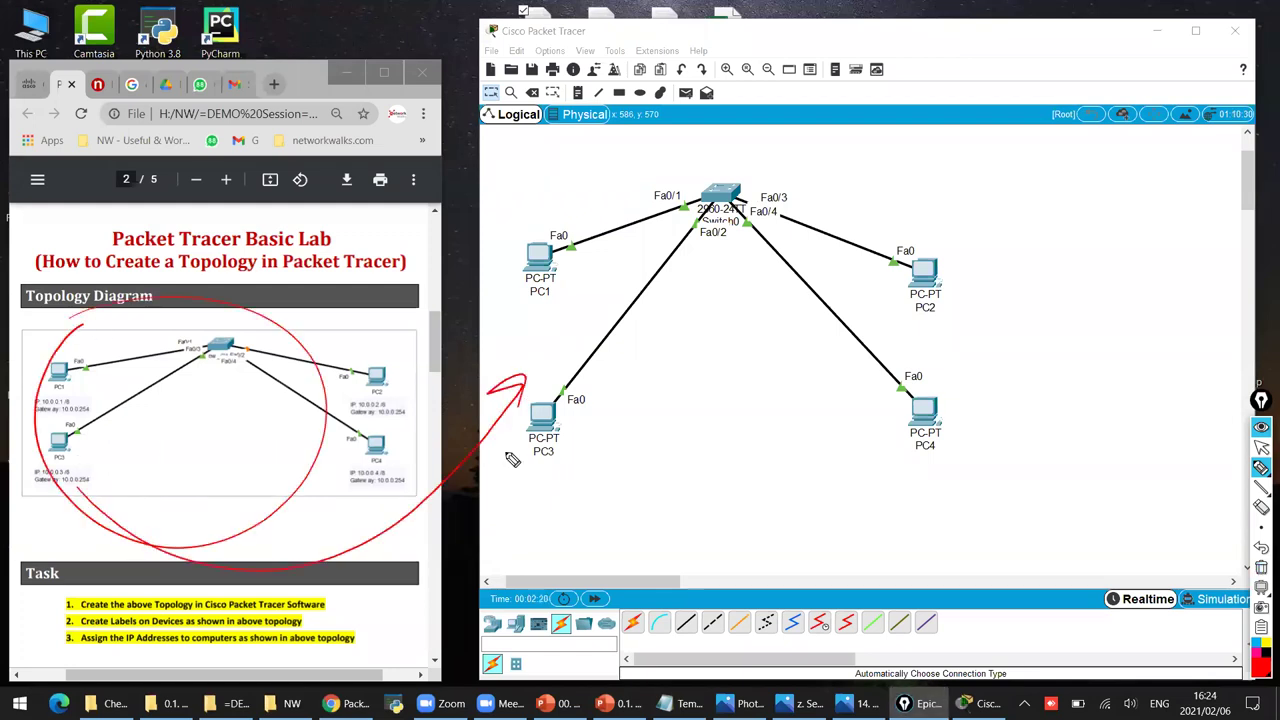
{"action": "left_click_drag", "start_coordinate": [80, 598], "coordinate": [62, 585]}
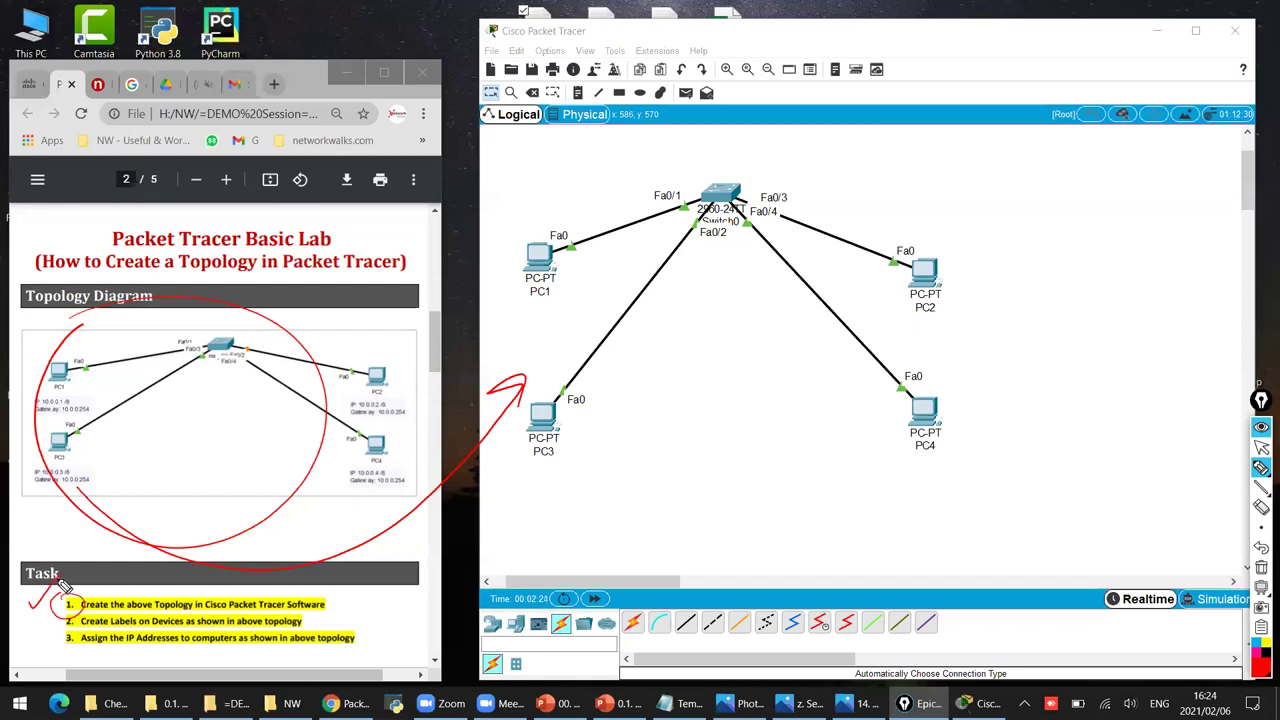
{"action": "left_click", "coordinate": [1261, 567]}
Circle and underline task 2 in the PDF, circle the PC1 and PC3 address labels in the diagram, and restore the cursor.
{"action": "left_click_drag", "start_coordinate": [64, 634], "coordinate": [302, 640]}
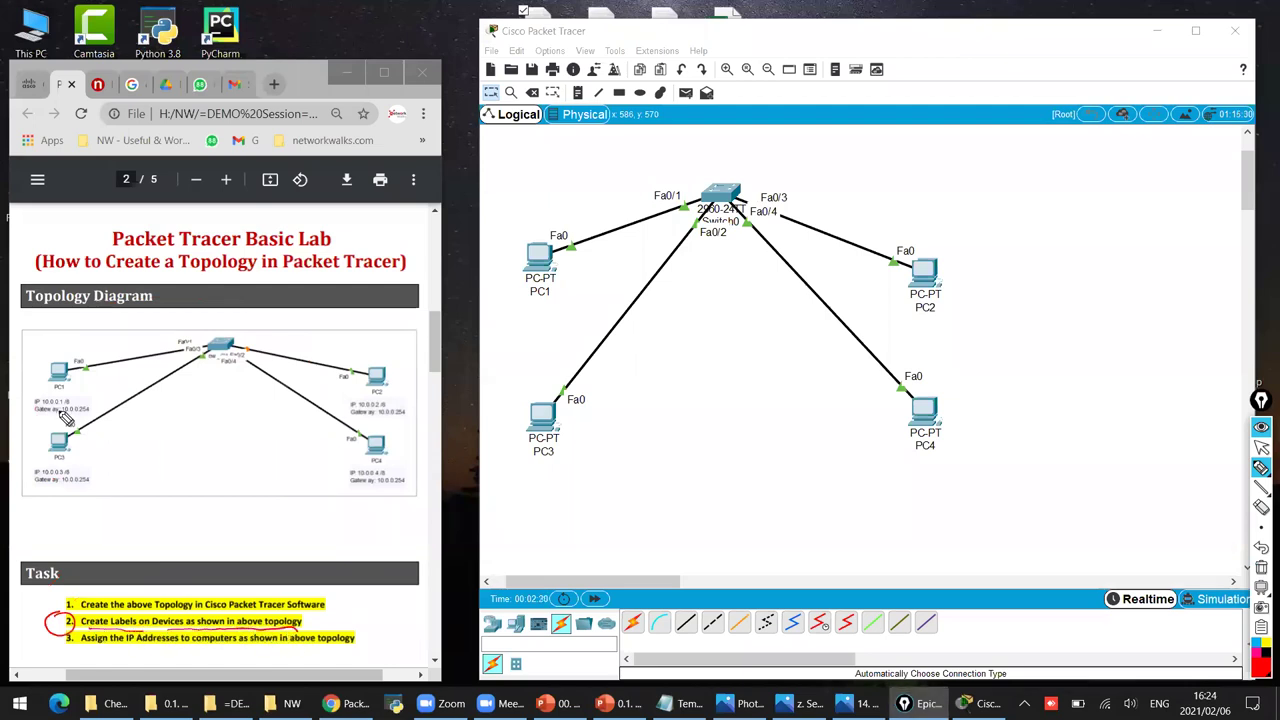
{"action": "mouse_move", "coordinate": [24, 416]}
{"action": "left_mouse_down"}
{"action": "mouse_move", "coordinate": [62, 422]}
{"action": "mouse_move", "coordinate": [28, 404]}
{"action": "left_mouse_up"}
{"action": "mouse_move", "coordinate": [60, 462]}
{"action": "left_mouse_down"}
{"action": "mouse_move", "coordinate": [30, 490]}
{"action": "mouse_move", "coordinate": [90, 478]}
{"action": "left_mouse_up"}
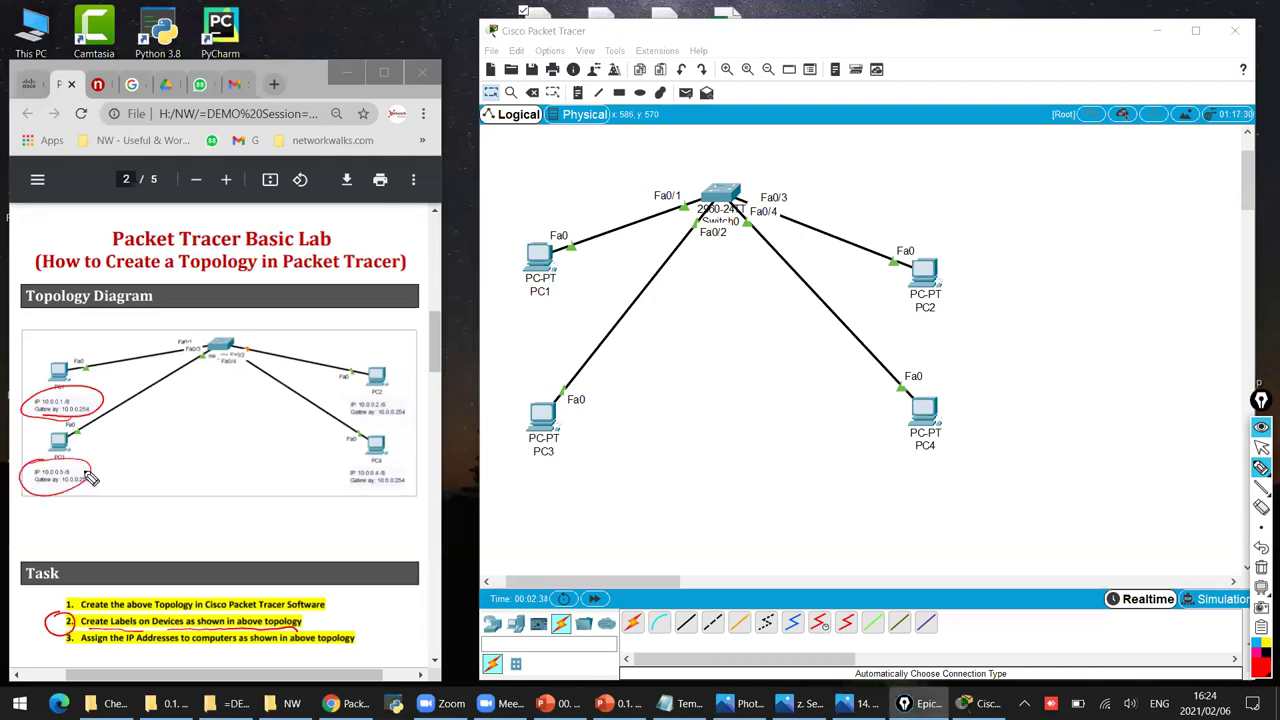
{"action": "left_click", "coordinate": [1262, 446]}
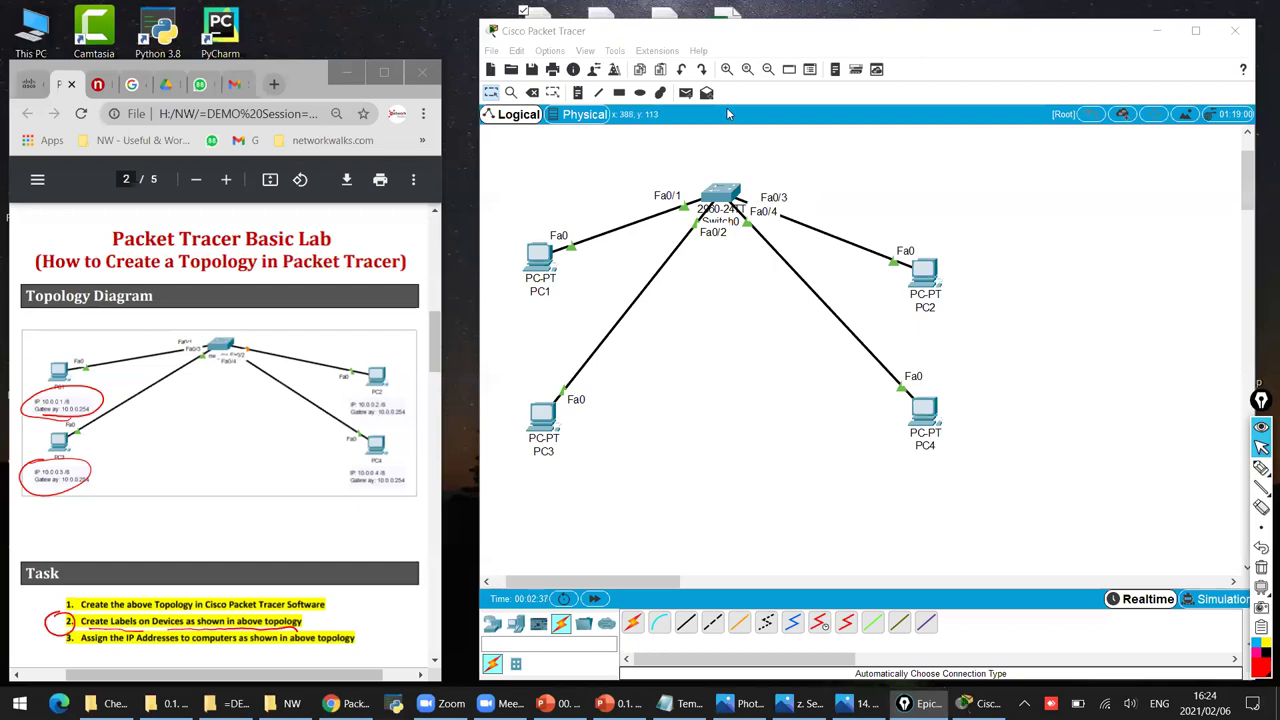
{"action": "left_click", "coordinate": [692, 379]}
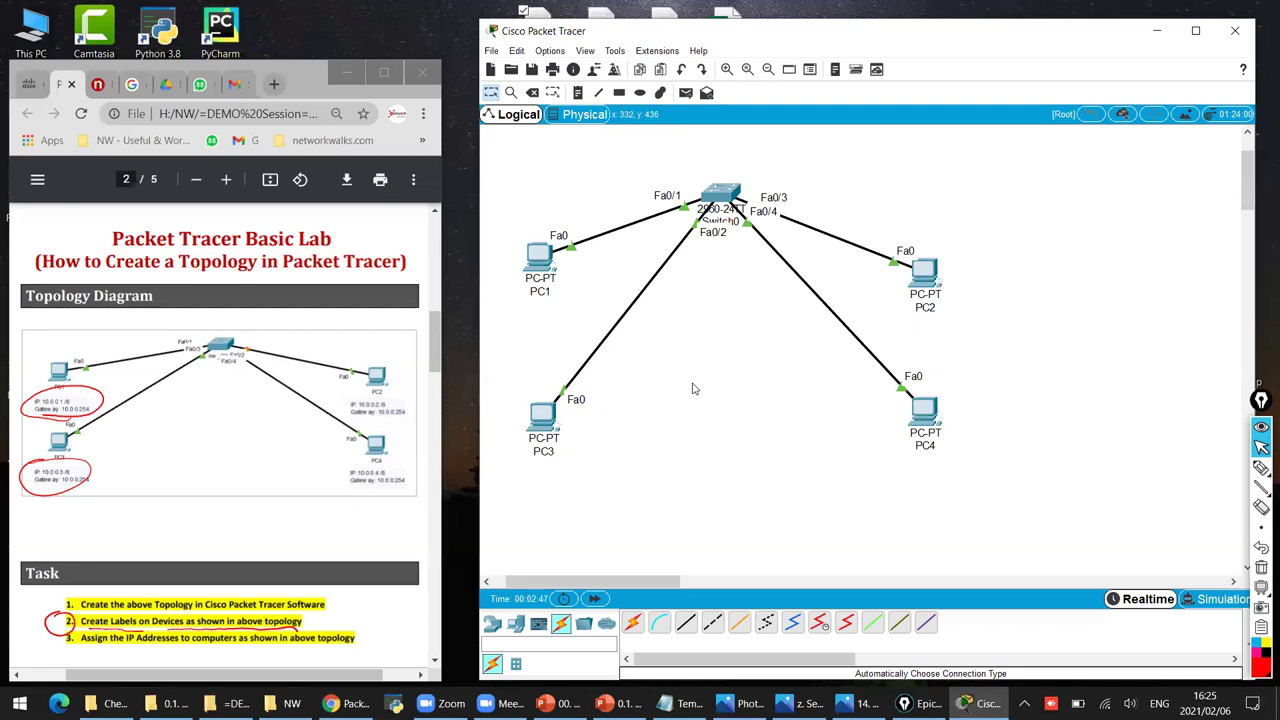
{"action": "mouse_move", "coordinate": [945, 418]}
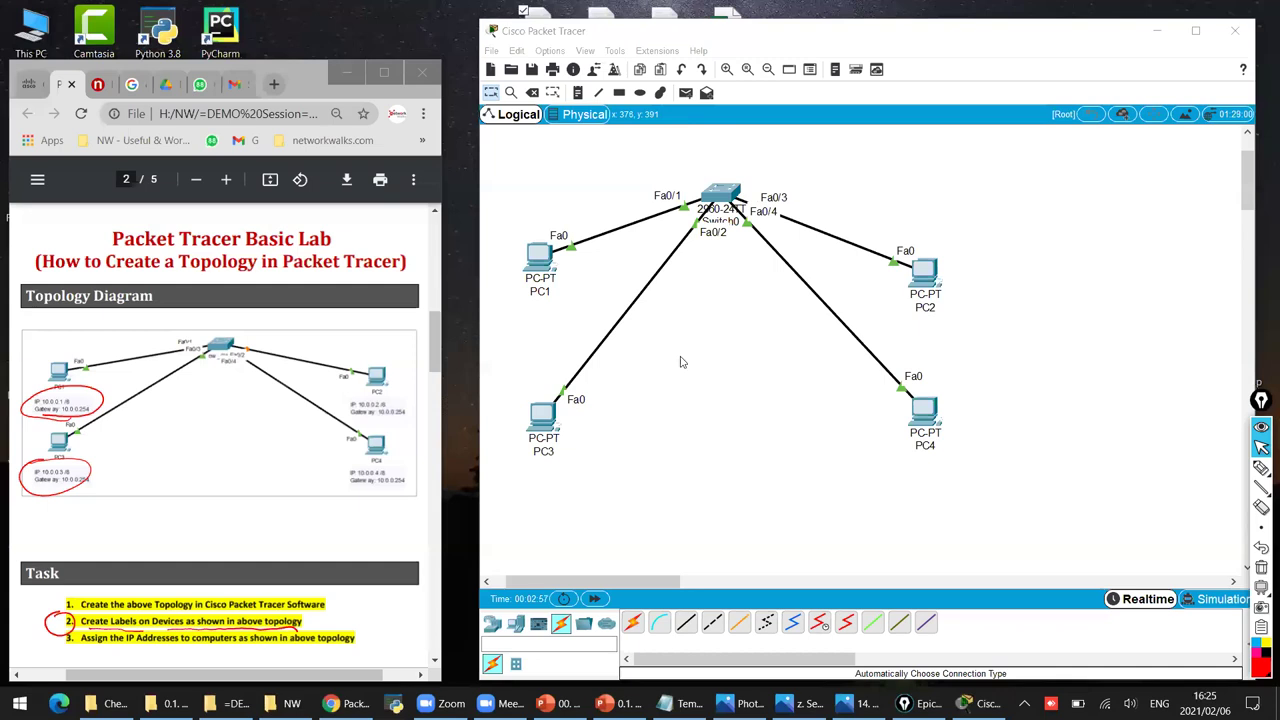
{"action": "left_click", "coordinate": [545, 182]}
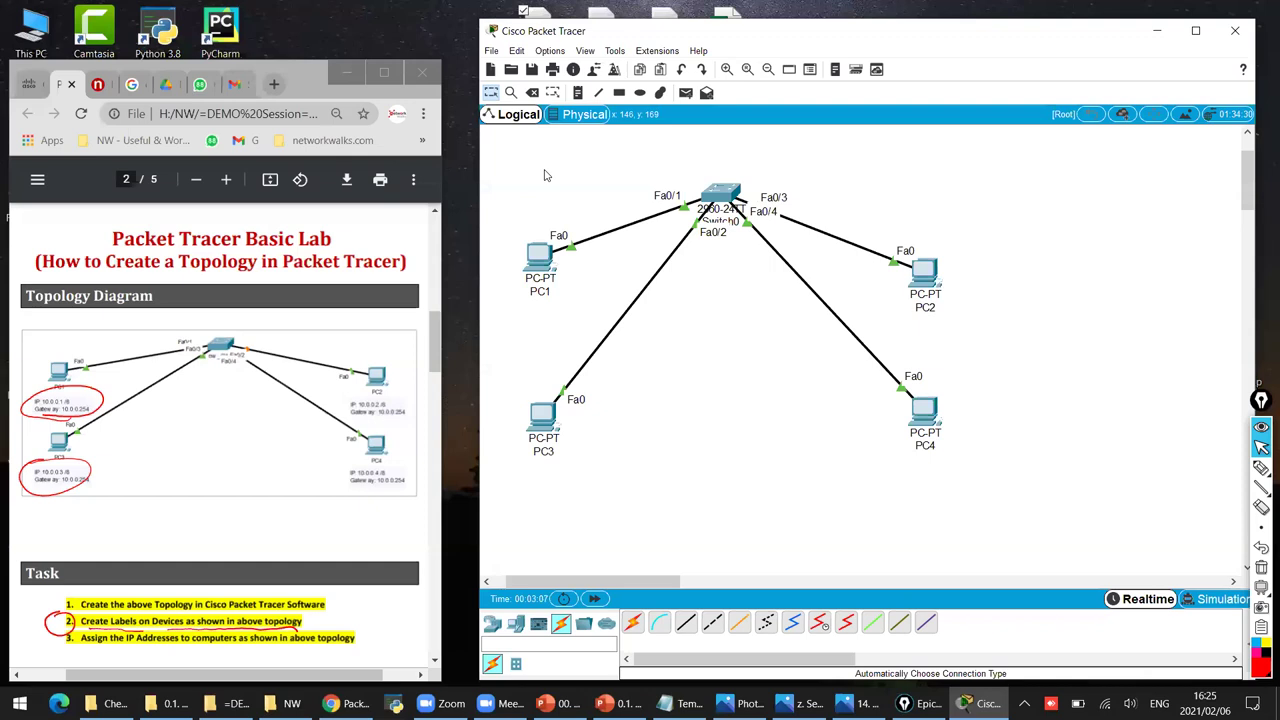
Add a two-line note reading "IP: 10.0.0.1 /8" and "Gateway: 10.0.0.254" and position it directly beneath PC1.
{"action": "left_click", "coordinate": [578, 92]}
{"action": "left_click", "coordinate": [506, 321]}
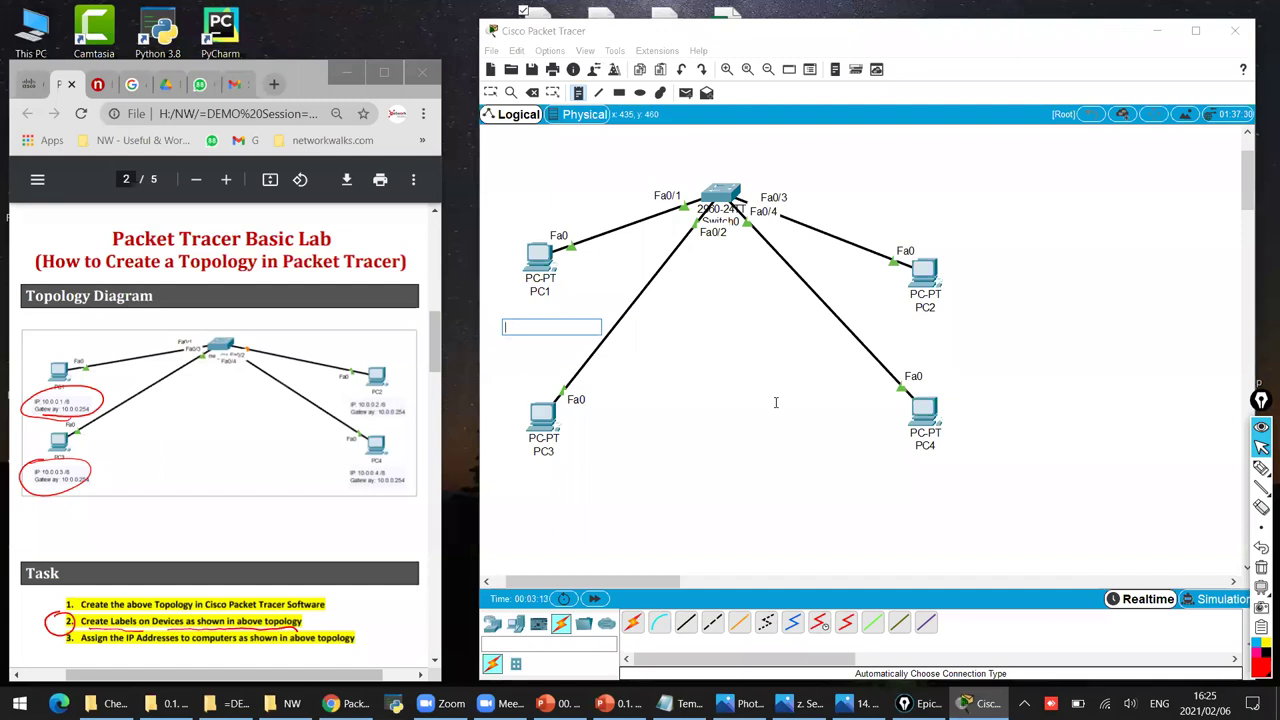
{"action": "type", "text": "IP: 10.0.0.1 /8"}
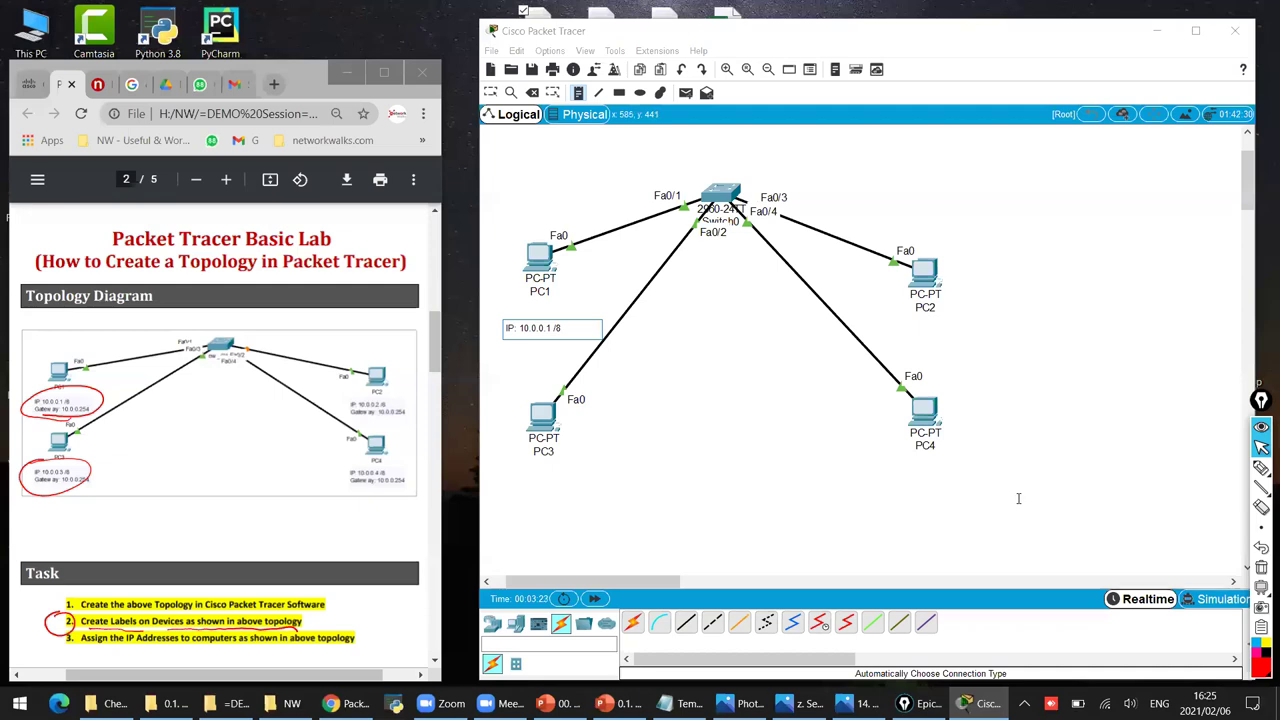
{"action": "key", "text": "Return"}
{"action": "type", "text": "Gatewa"}
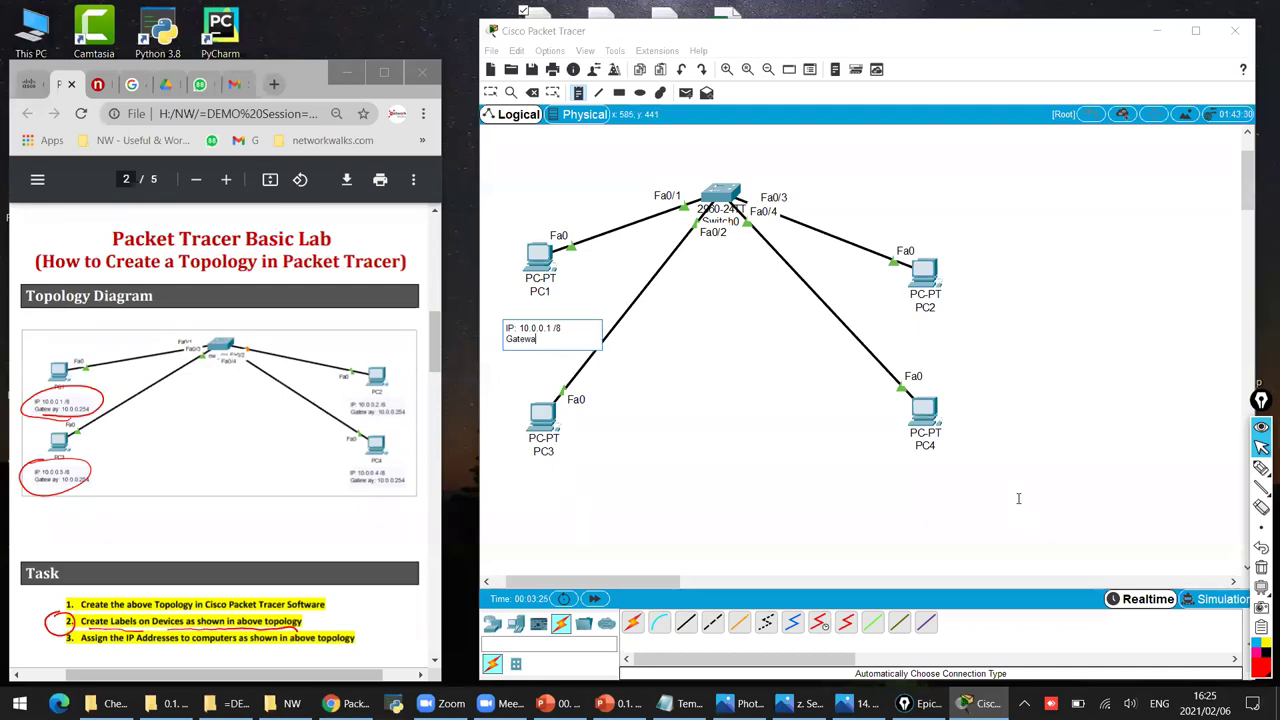
{"action": "type", "text": "y: 10.0.0.254"}
{"action": "left_click", "coordinate": [1261, 448]}
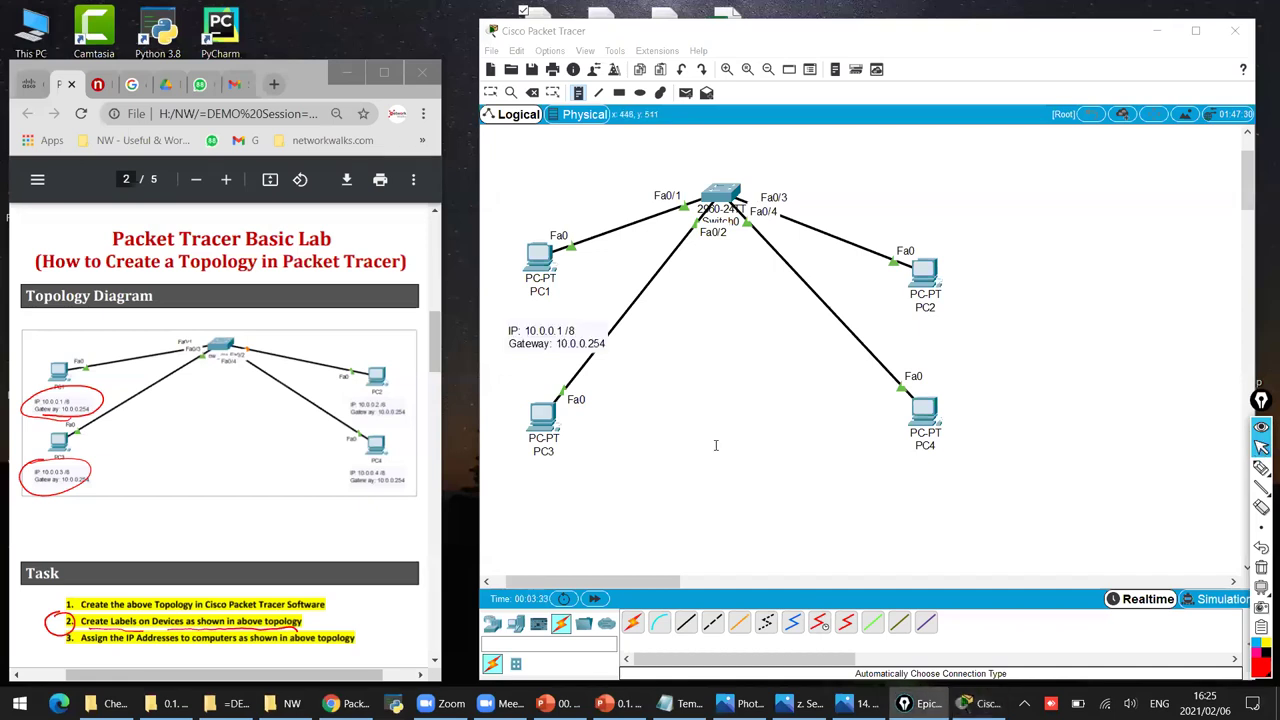
{"action": "left_click", "coordinate": [712, 485]}
{"action": "key", "text": "Escape"}
{"action": "left_click_drag", "start_coordinate": [543, 321], "coordinate": [532, 301]}
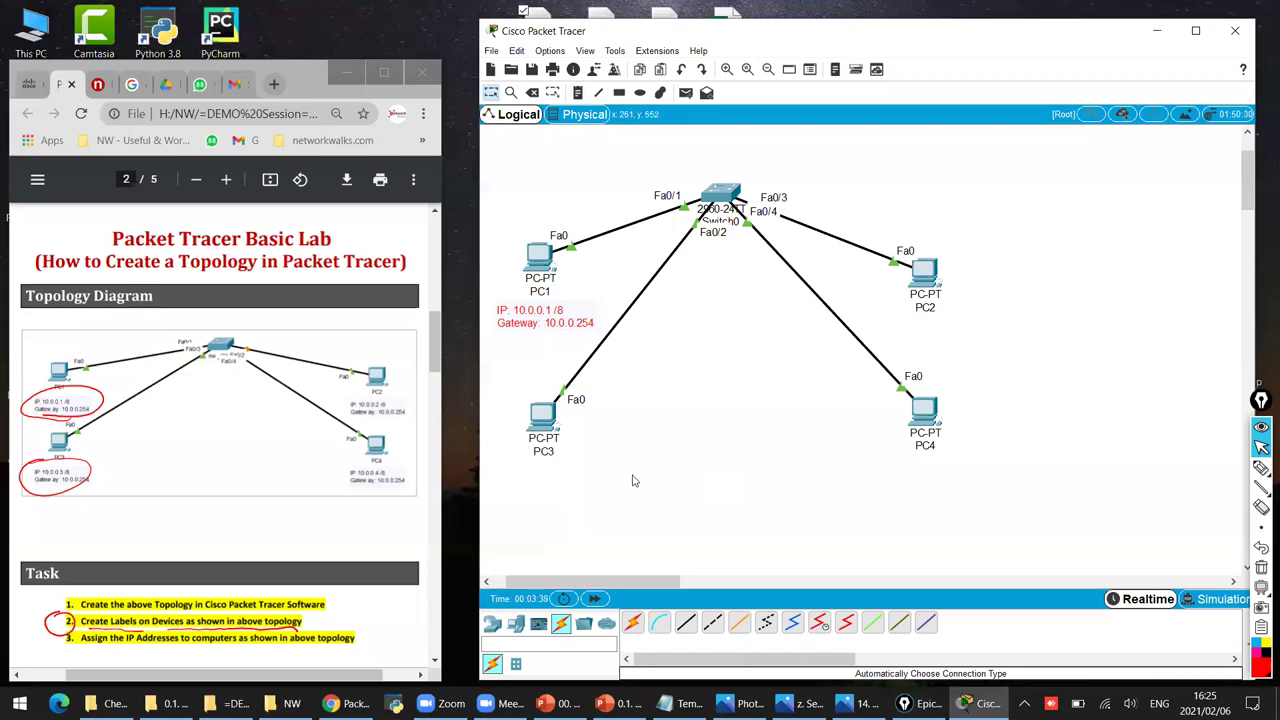
Switch to Chrome and open youtube.com in a new browser tab.
{"action": "key", "text": "alt+Tab"}
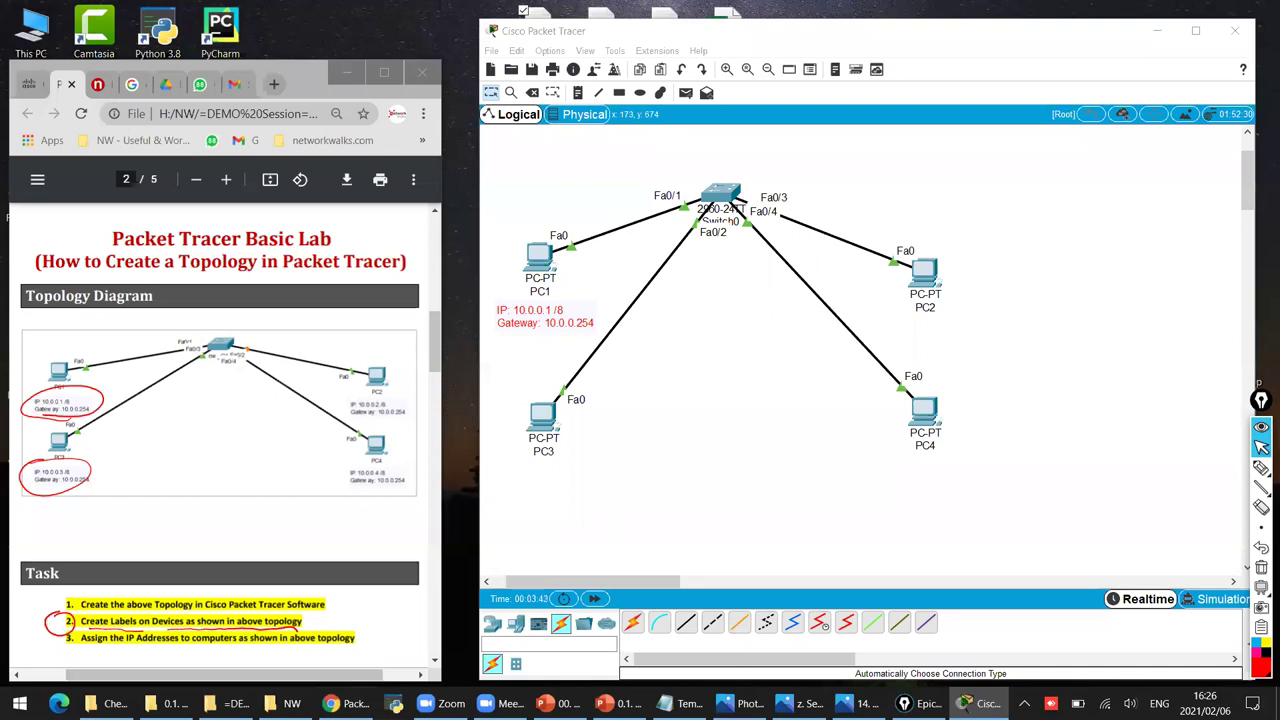
{"action": "left_click", "coordinate": [345, 703]}
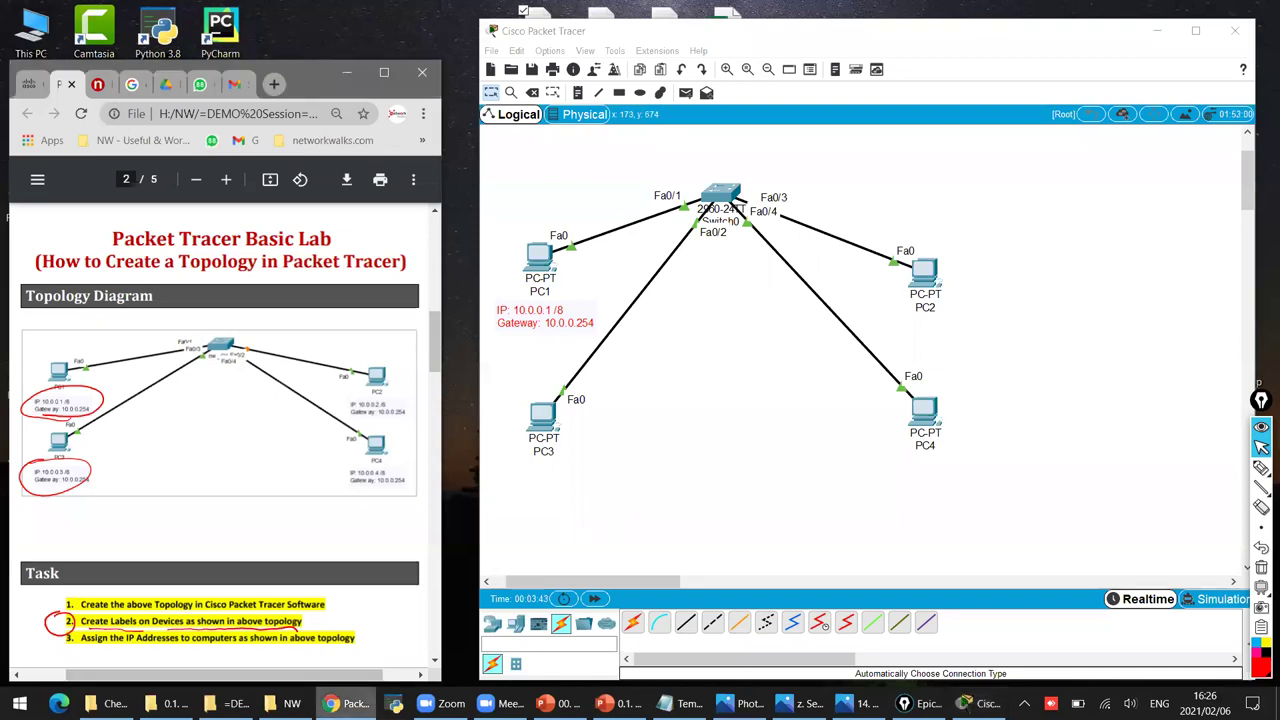
{"action": "left_click", "coordinate": [272, 85]}
{"action": "type", "text": "youtube.com"}
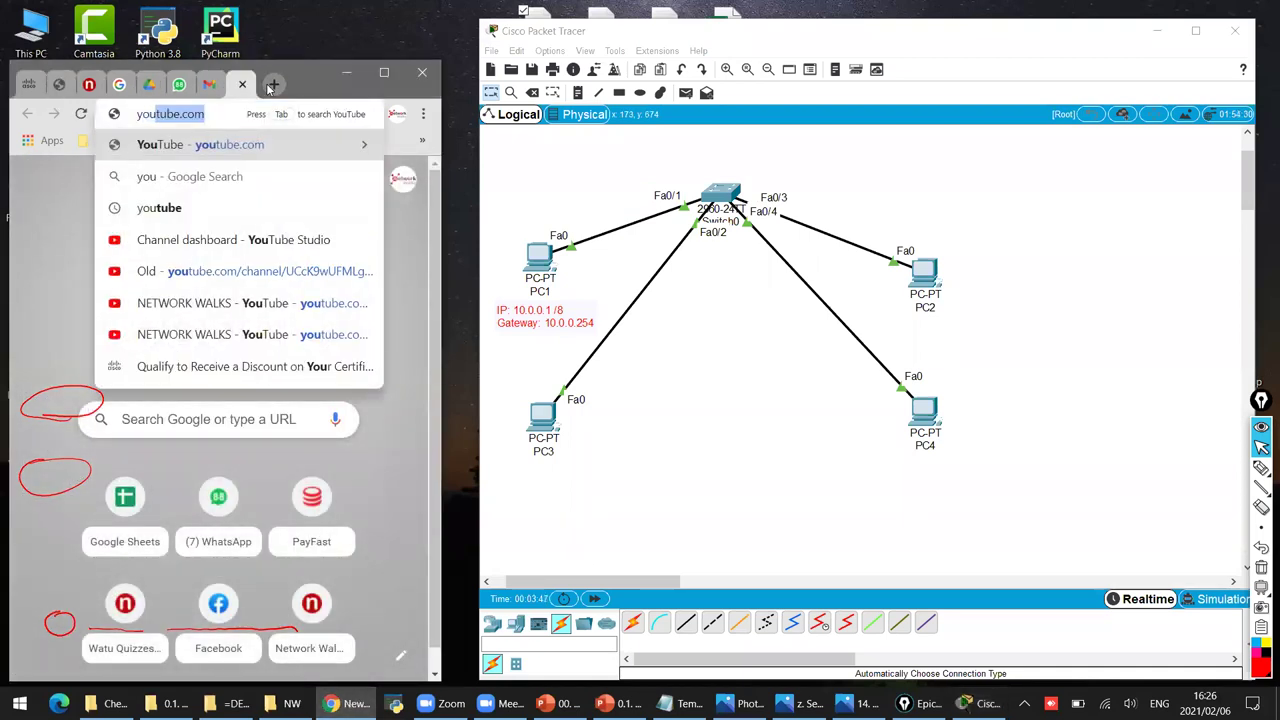
{"action": "key", "text": "Return"}
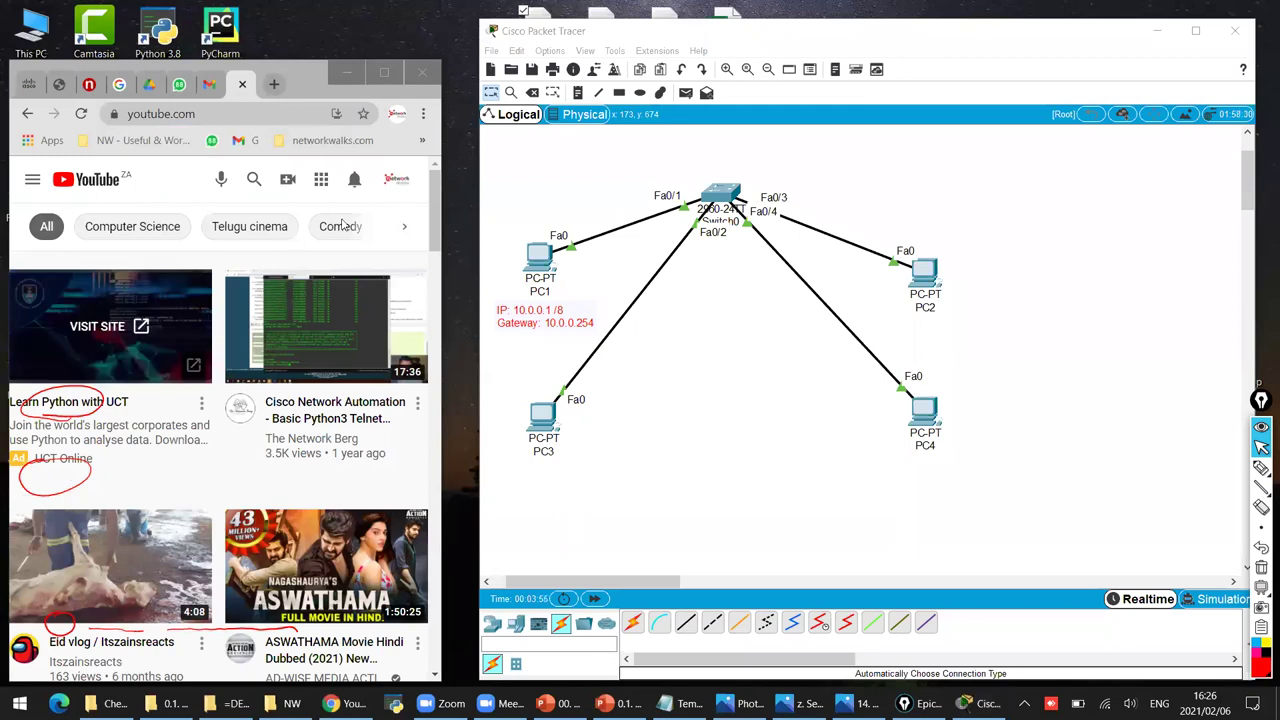
Search YouTube for "network walks" and open the NETWORK WALKS channel.
{"action": "scroll", "coordinate": [414, 279], "scroll_direction": "down", "scroll_amount": 1}
{"action": "scroll", "coordinate": [414, 278], "scroll_direction": "up", "scroll_amount": 1}
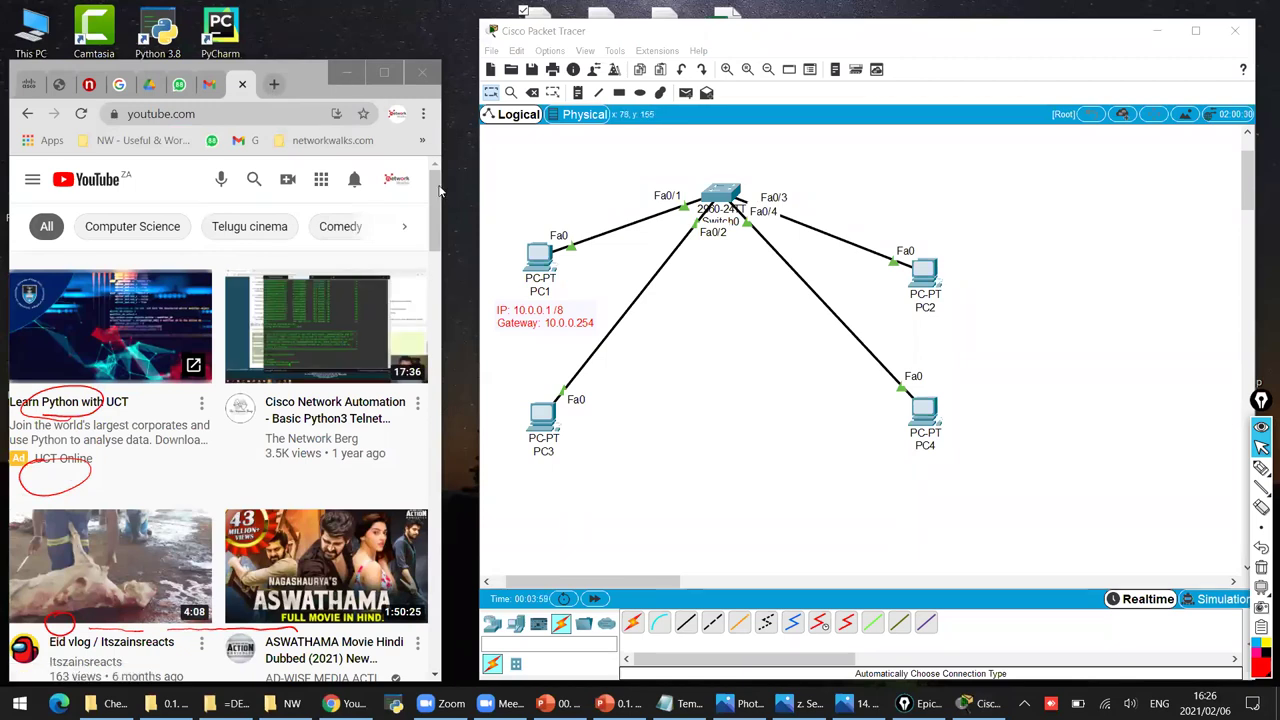
{"action": "left_click", "coordinate": [254, 180]}
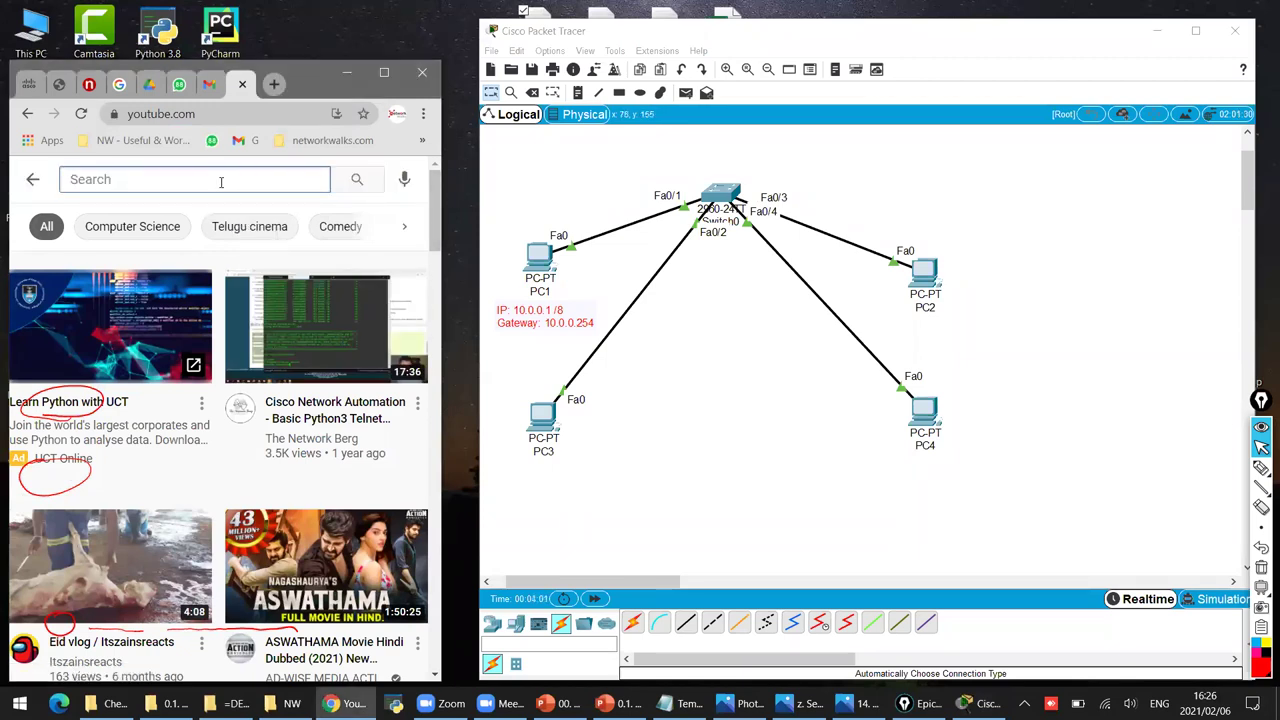
{"action": "type", "text": "netw"}
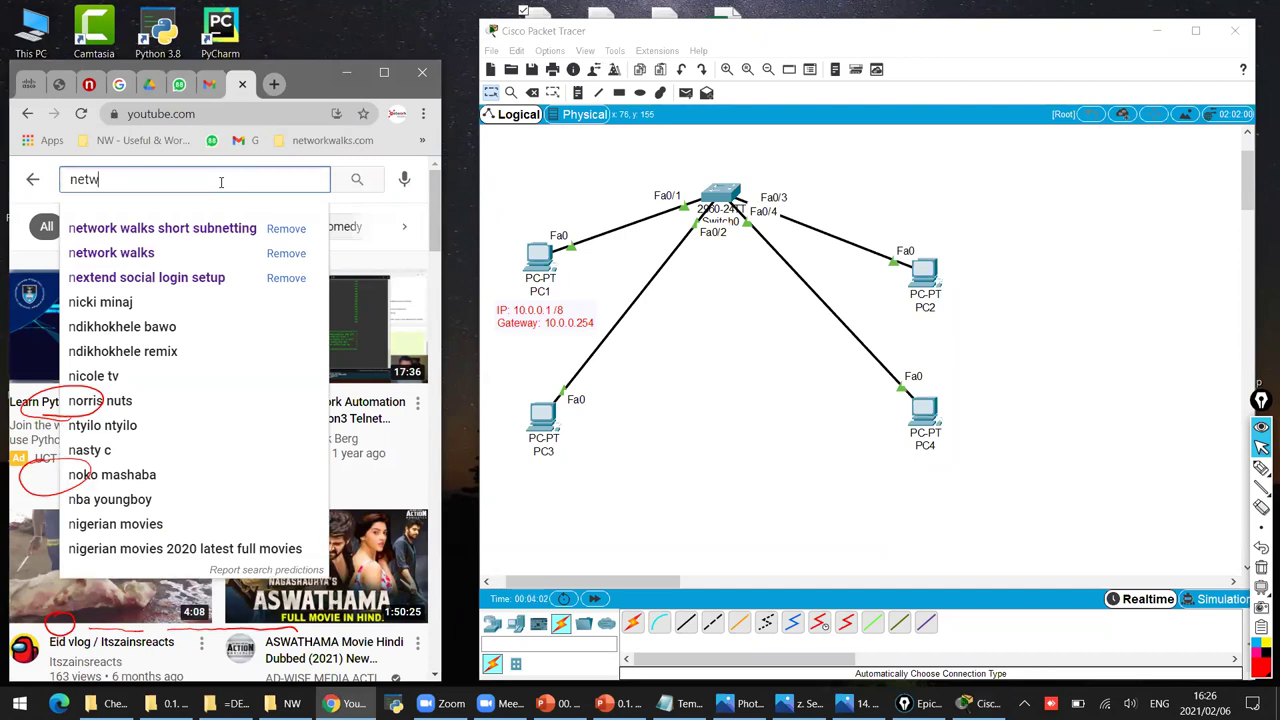
{"action": "type", "text": "ork walks"}
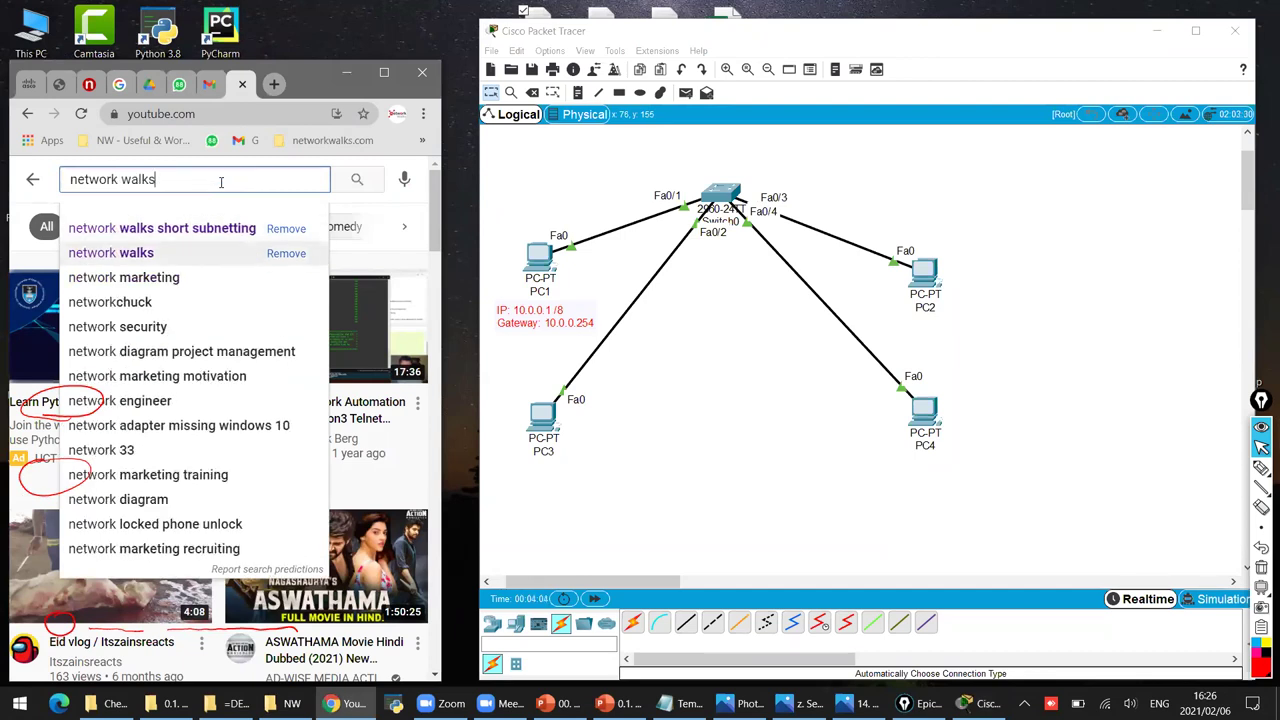
{"action": "key", "text": "Return"}
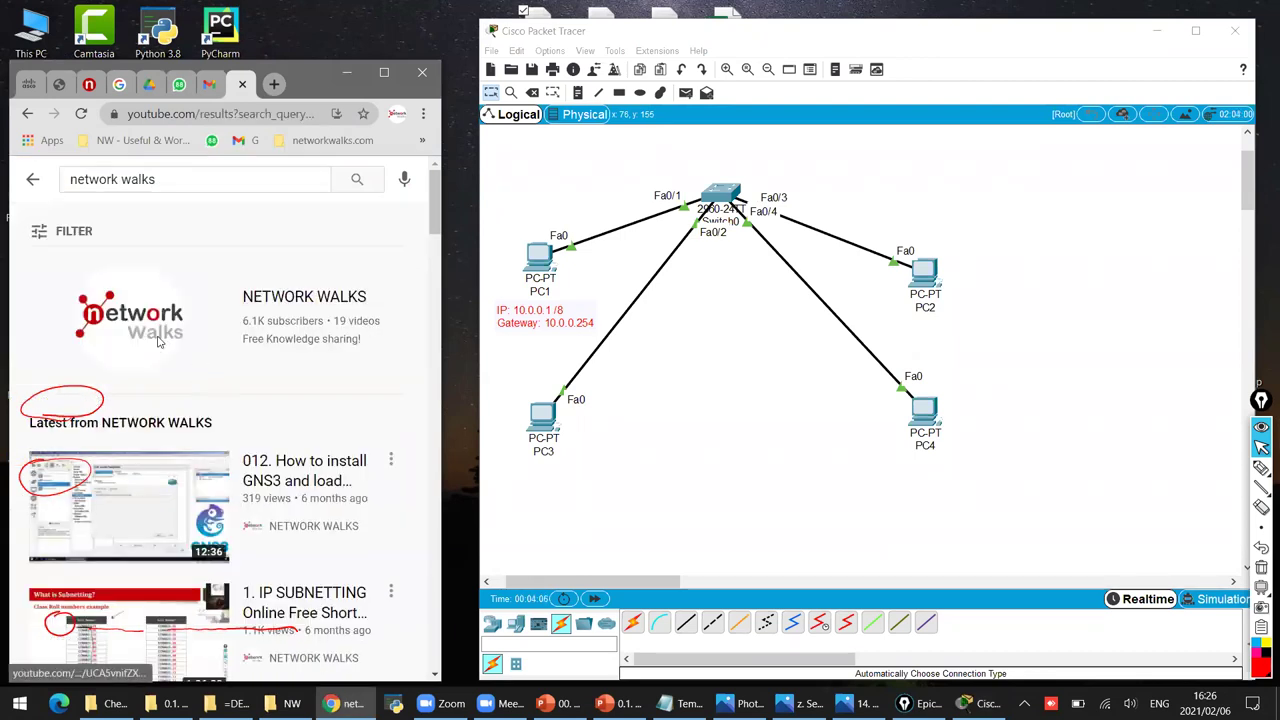
{"action": "left_click", "coordinate": [189, 354]}
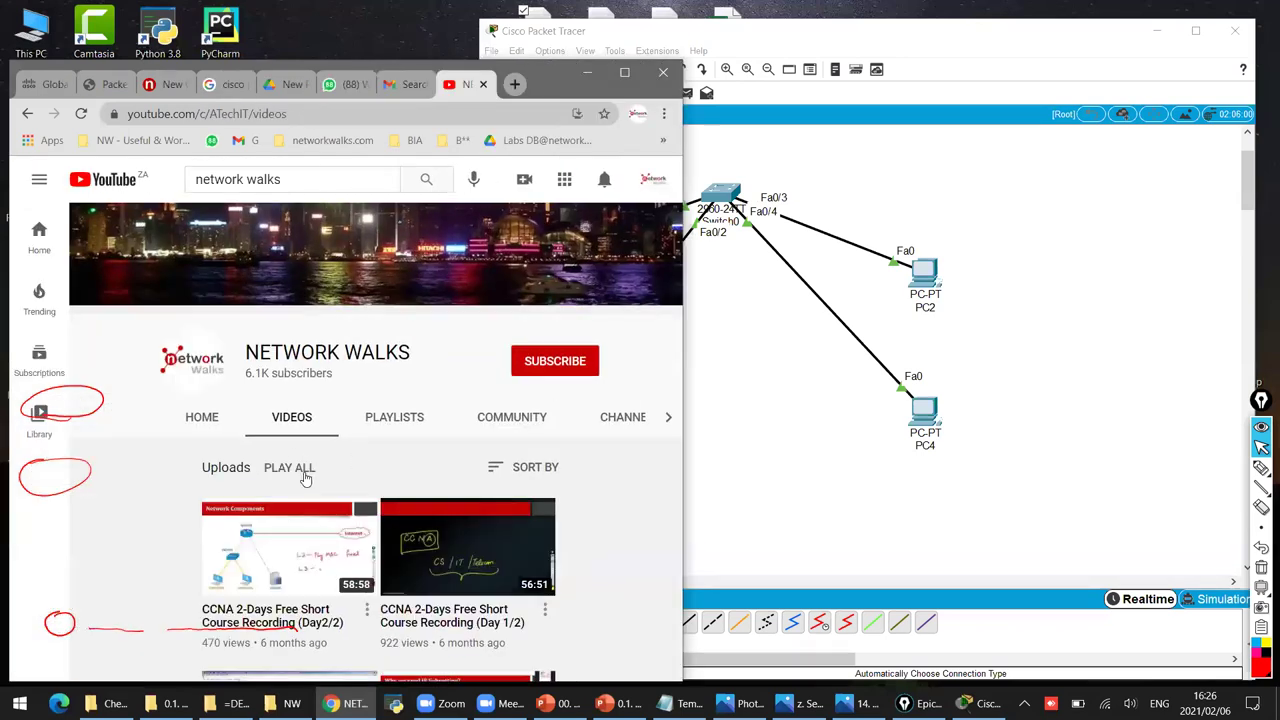
Browse the channel's uploaded videos and copy the link of "1. IP SUBNETTING Online Free Short Course (1/4)".
{"action": "scroll", "coordinate": [306, 478], "scroll_direction": "down", "scroll_amount": 2}
{"action": "scroll", "coordinate": [306, 478], "scroll_direction": "down", "scroll_amount": 1}
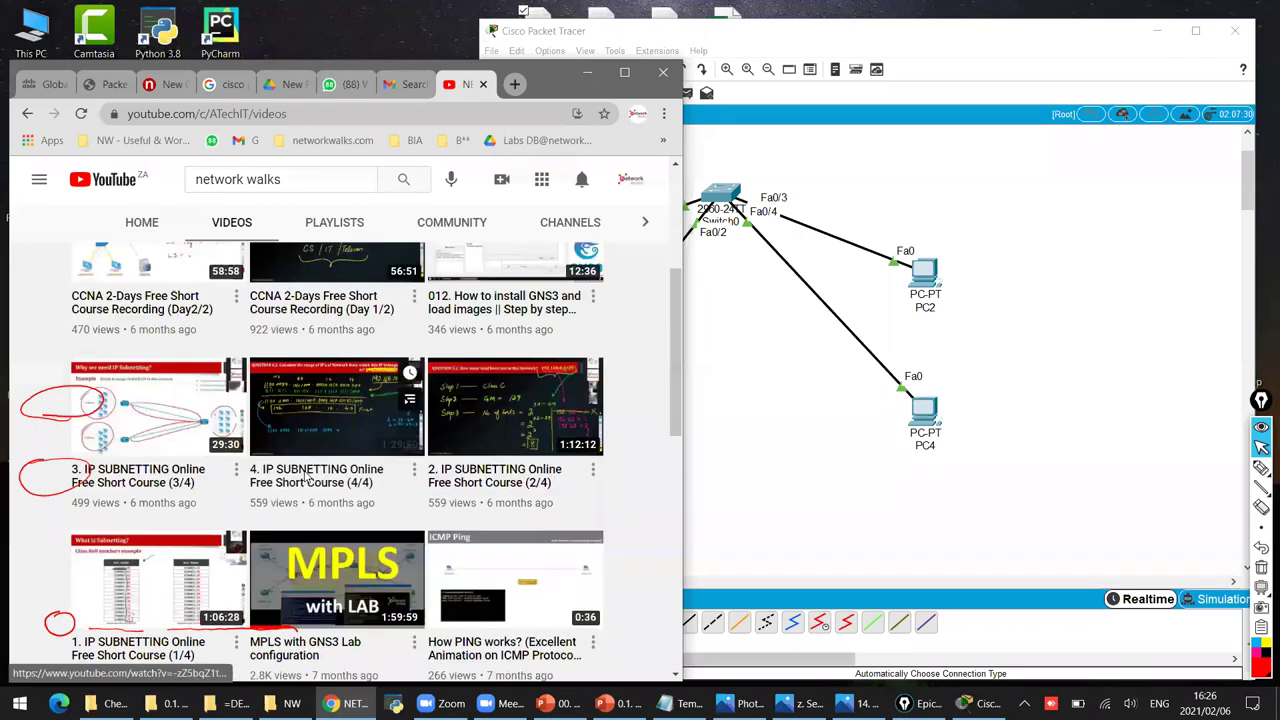
{"action": "scroll", "coordinate": [325, 415], "scroll_direction": "down", "scroll_amount": 1}
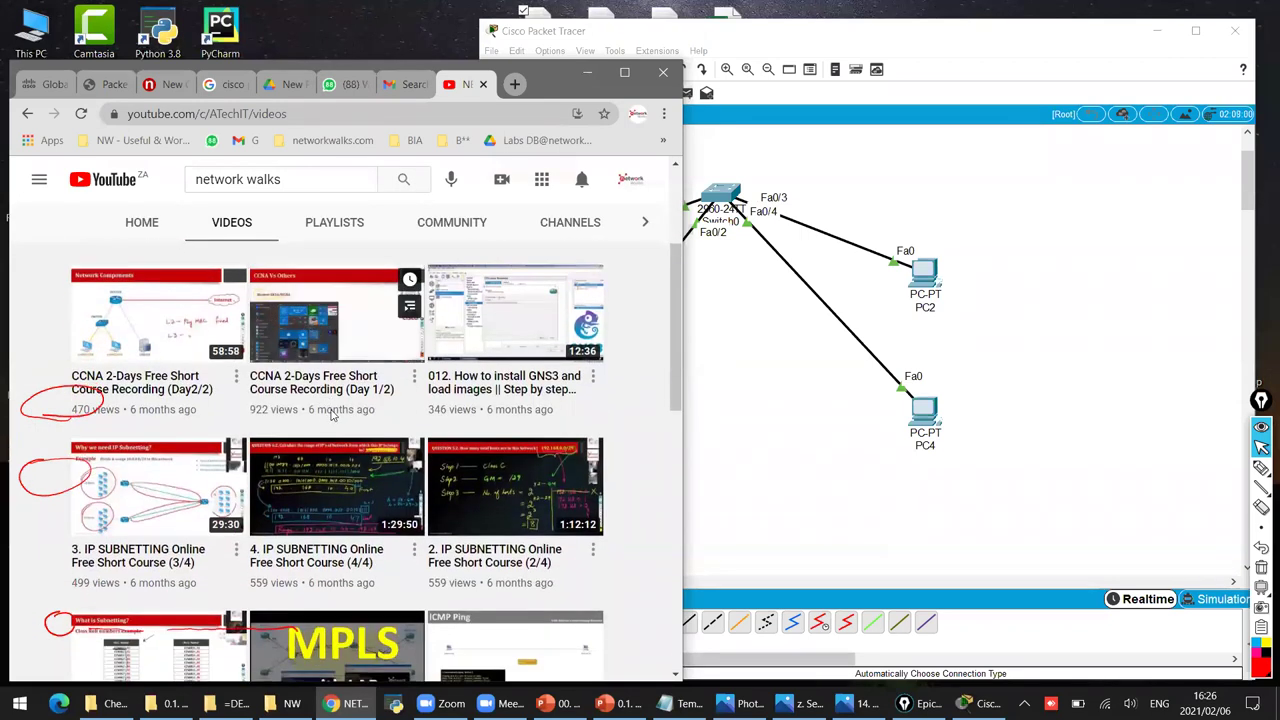
{"action": "scroll", "coordinate": [333, 416], "scroll_direction": "down", "scroll_amount": 3}
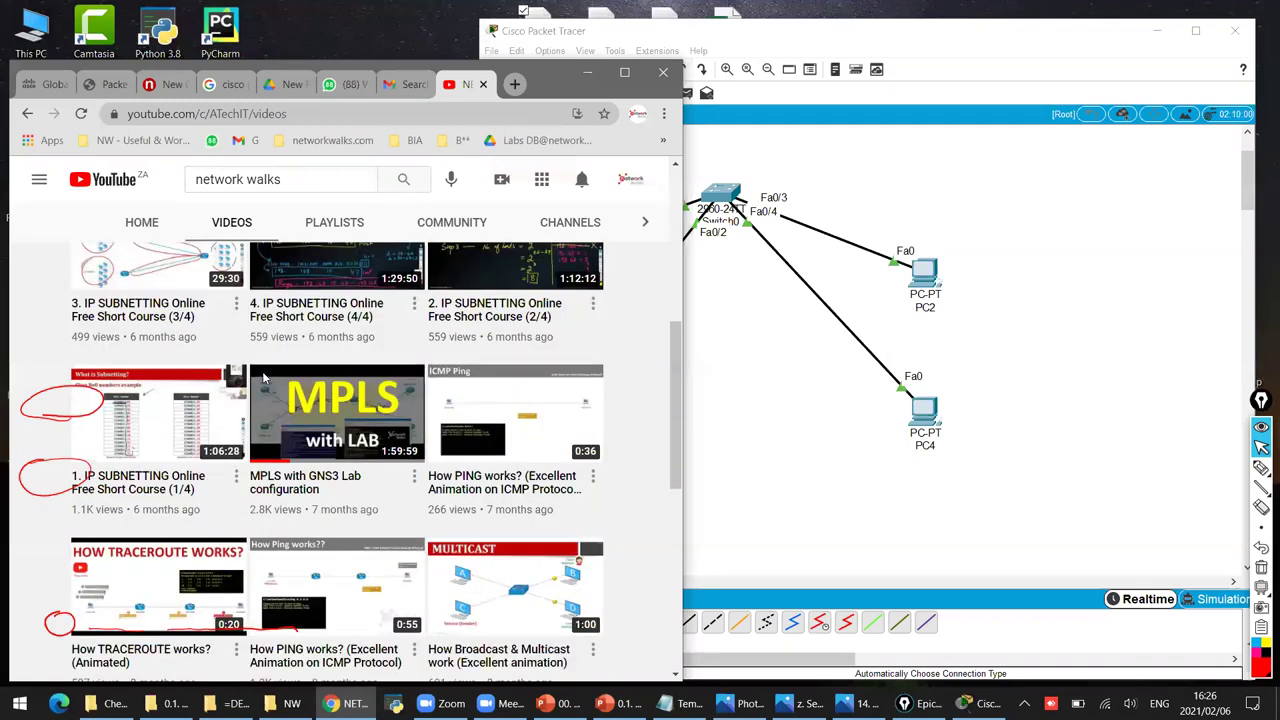
{"action": "scroll", "coordinate": [193, 516], "scroll_direction": "up", "scroll_amount": 1}
{"action": "right_click", "coordinate": [193, 515]}
{"action": "left_click", "coordinate": [341, 376]}
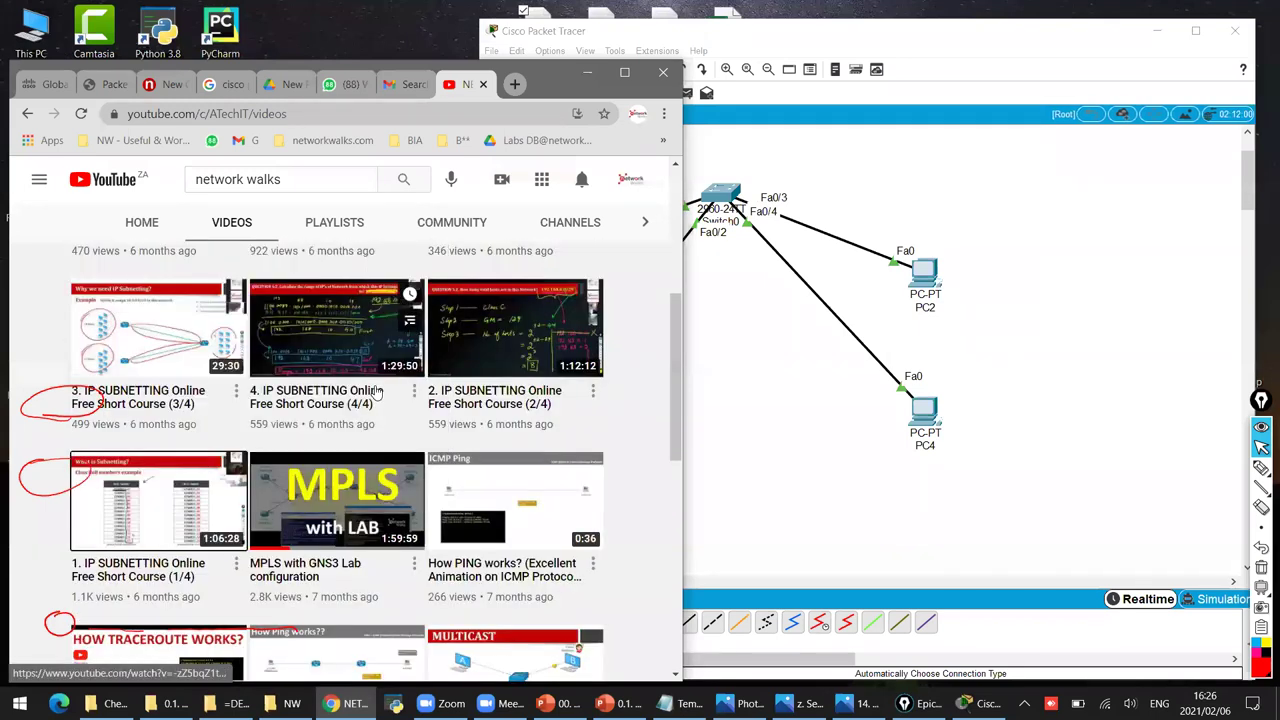
{"action": "key", "text": "alt+Tab"}
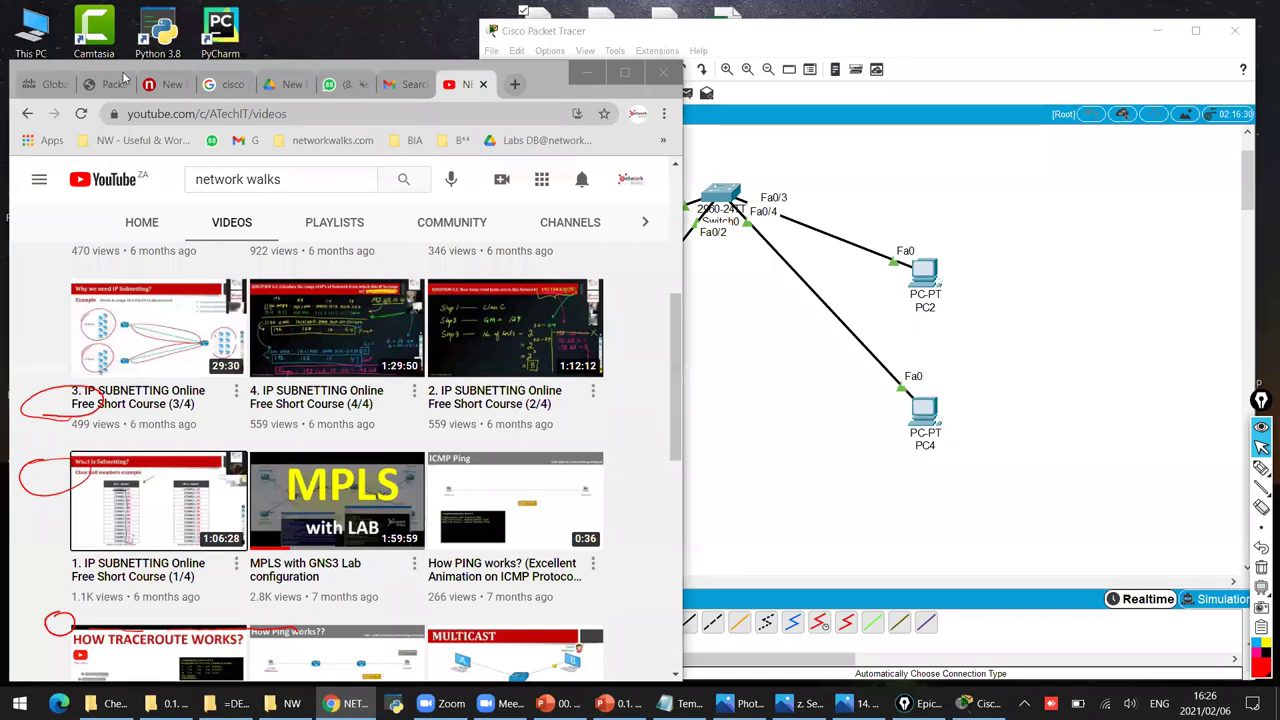
Narrow the browser window beside Packet Tracer, close the YouTube page to return to the lab PDF, and restore the cursor.
{"action": "left_click_drag", "start_coordinate": [681, 133], "coordinate": [453, 133]}
{"action": "left_click", "coordinate": [255, 84]}
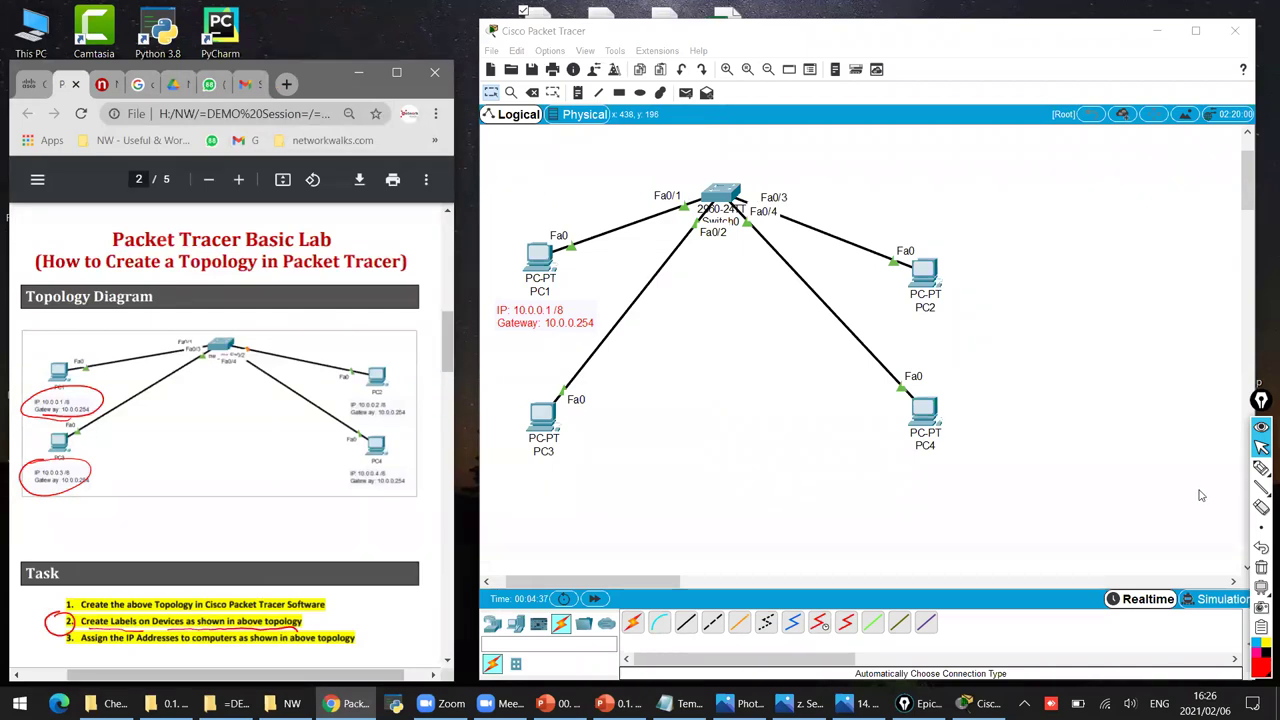
{"action": "left_click", "coordinate": [1260, 450]}
Place a copy of the PC1 address note beneath PC3 and change its IP to 10.0.0.3 /8.
{"action": "left_click_drag", "start_coordinate": [529, 353], "coordinate": [536, 483]}
{"action": "double_click", "coordinate": [555, 468]}
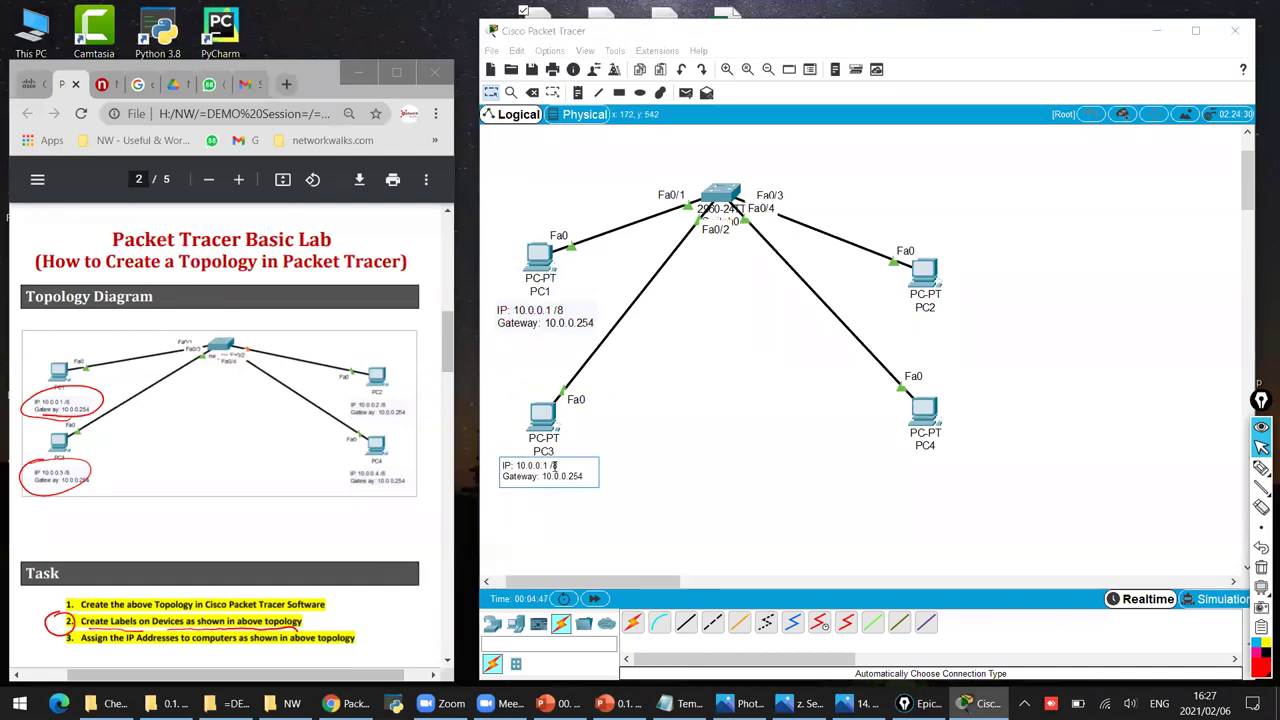
{"action": "key", "text": "BackSpace"}
{"action": "type", "text": "3"}
{"action": "left_click", "coordinate": [650, 528]}
Paste another copy of the address note beside PC2 and change its IP to 10.0.0.2 /8.
{"action": "key", "text": "ctrl+v"}
{"action": "left_click_drag", "start_coordinate": [531, 275], "coordinate": [997, 279]}
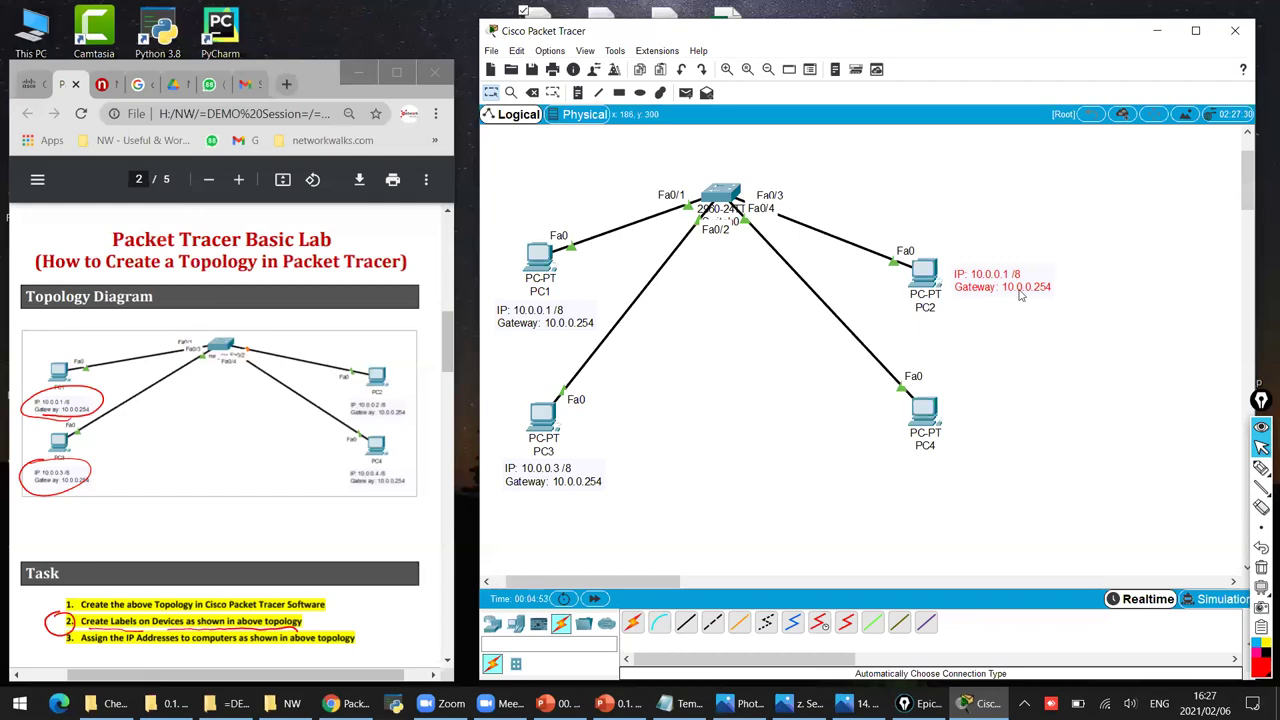
{"action": "key", "text": "BackSpace"}
{"action": "type", "text": "2"}
{"action": "left_click", "coordinate": [1059, 402]}
Paste a copy of the address note beneath PC4 and change its IP to 10.0.0.4 /8.
{"action": "key", "text": "ctrl+v"}
{"action": "left_click_drag", "start_coordinate": [549, 279], "coordinate": [901, 498]}
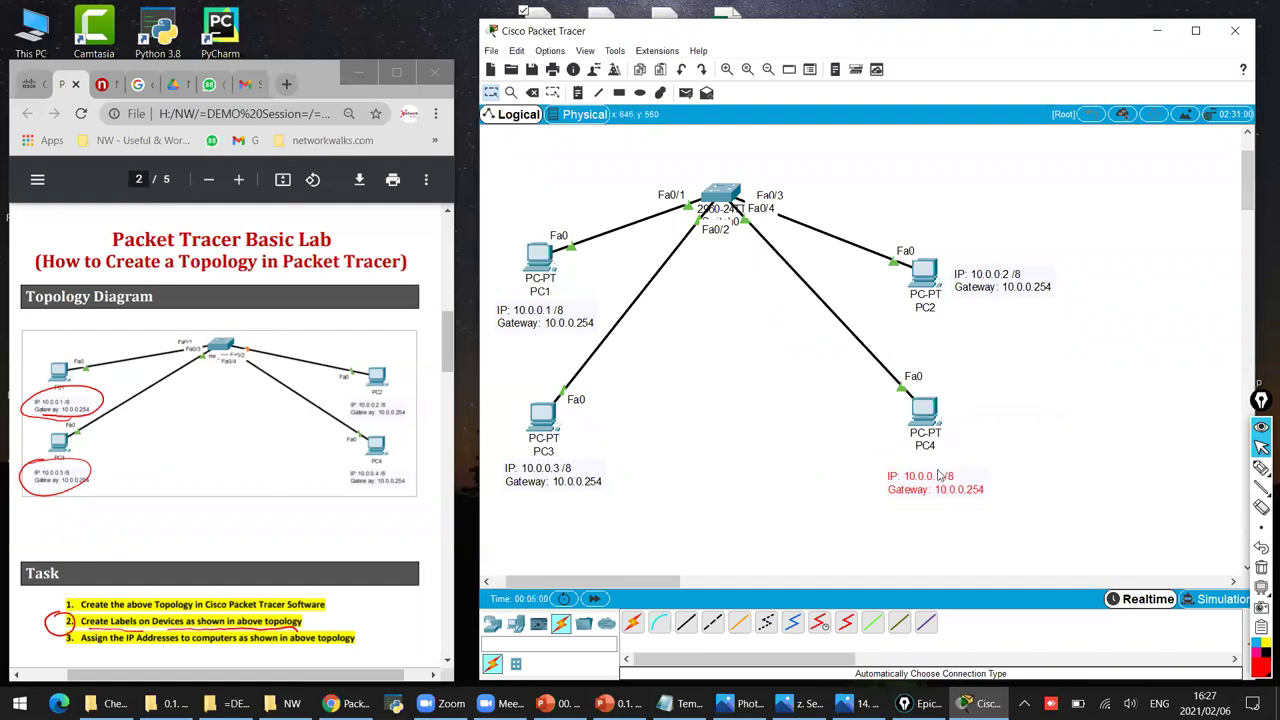
{"action": "left_click", "coordinate": [931, 476]}
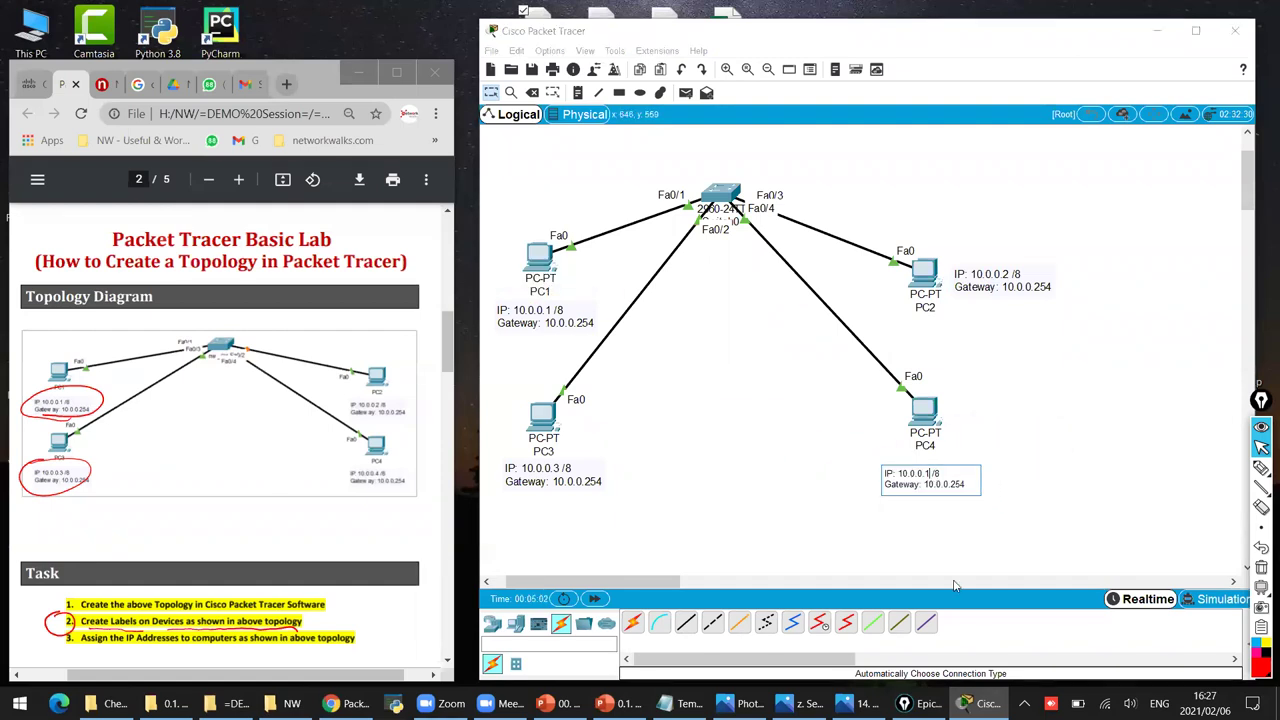
{"action": "key", "text": "BackSpace"}
{"action": "type", "text": "4"}
{"action": "left_click", "coordinate": [1095, 459]}
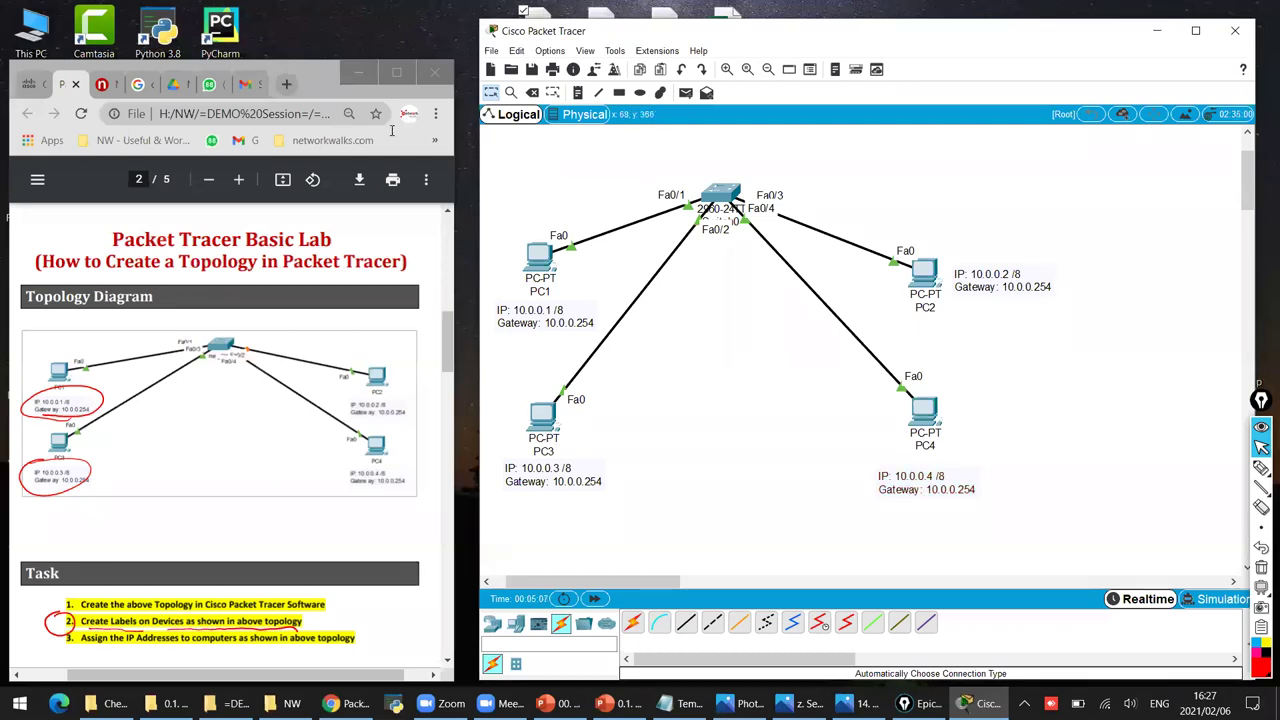
Switch to File Explorer, open the 0.1 Home Assignment and Quiz 0.1 shortcuts, and select the quiz page's address.
{"action": "left_click", "coordinate": [286, 703]}
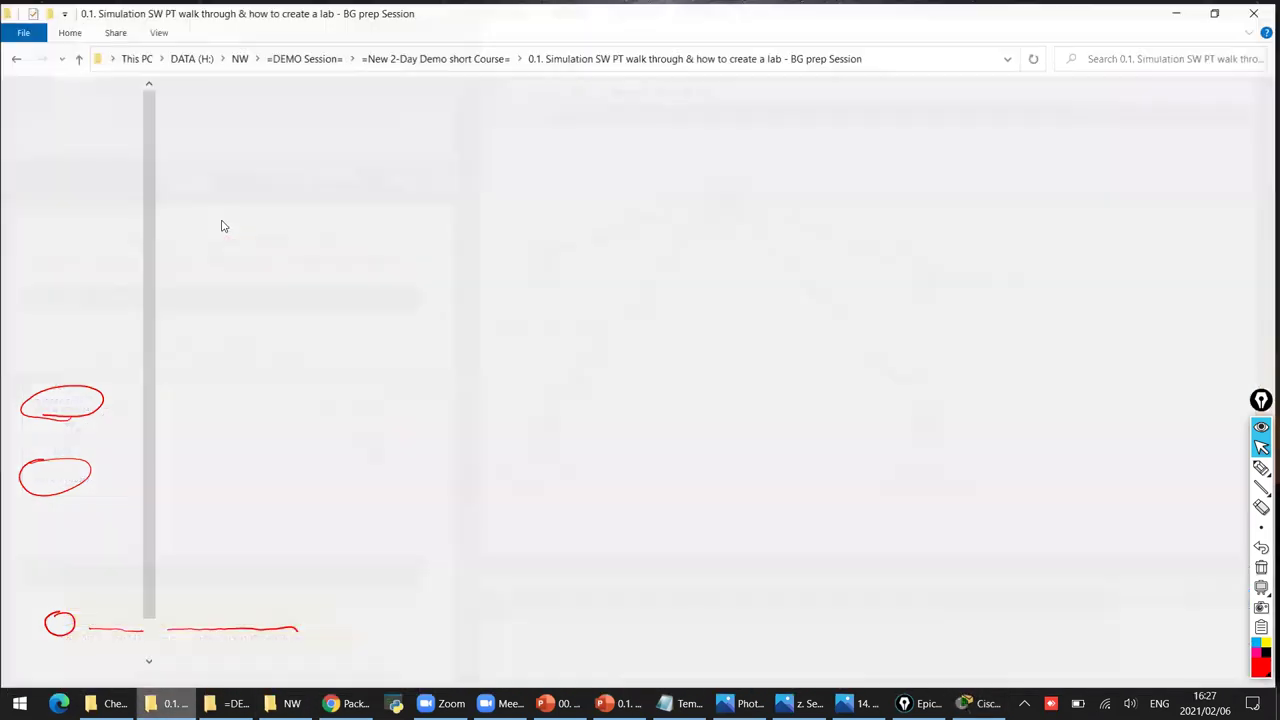
{"action": "double_click", "coordinate": [228, 217]}
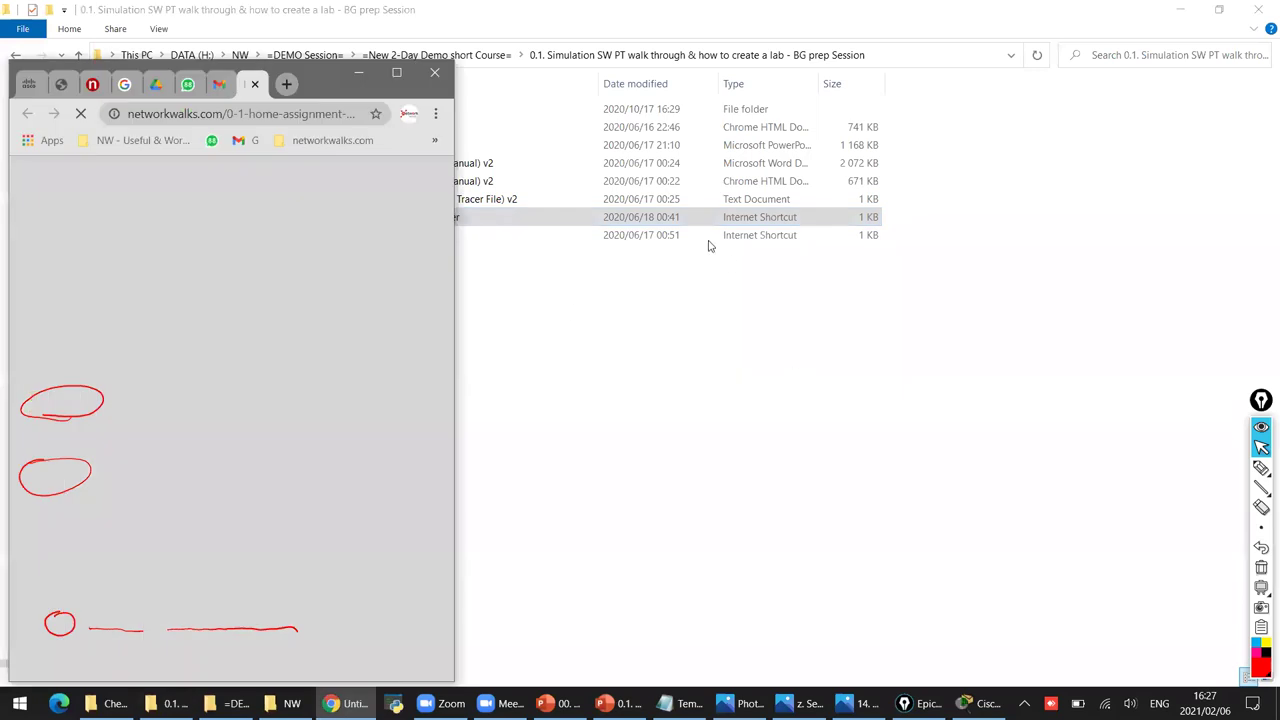
{"action": "double_click", "coordinate": [690, 235]}
{"action": "left_click", "coordinate": [229, 114]}
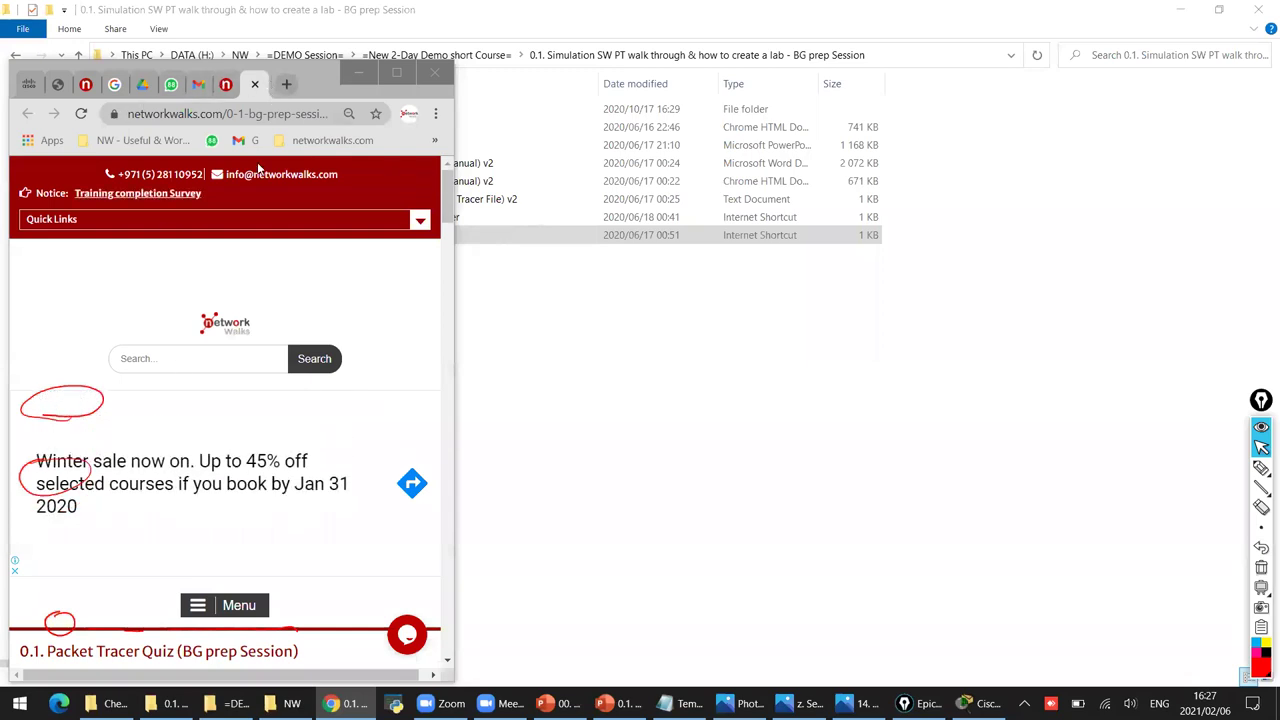
Fill in the email field of the Packet Tracer quiz, look through its questions, and close the quiz page.
{"action": "scroll", "coordinate": [149, 434], "scroll_direction": "down", "scroll_amount": 3}
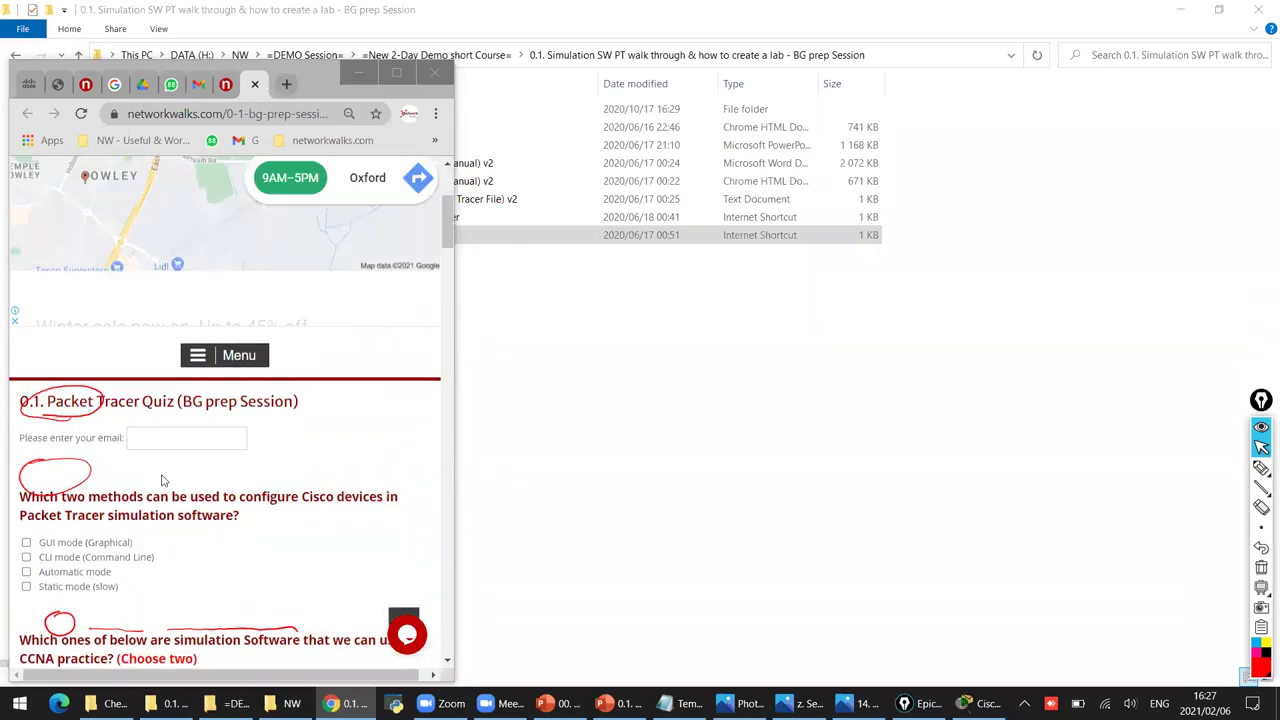
{"action": "left_click", "coordinate": [149, 434]}
{"action": "left_click", "coordinate": [160, 478]}
{"action": "scroll", "coordinate": [94, 311], "scroll_direction": "down", "scroll_amount": 2}
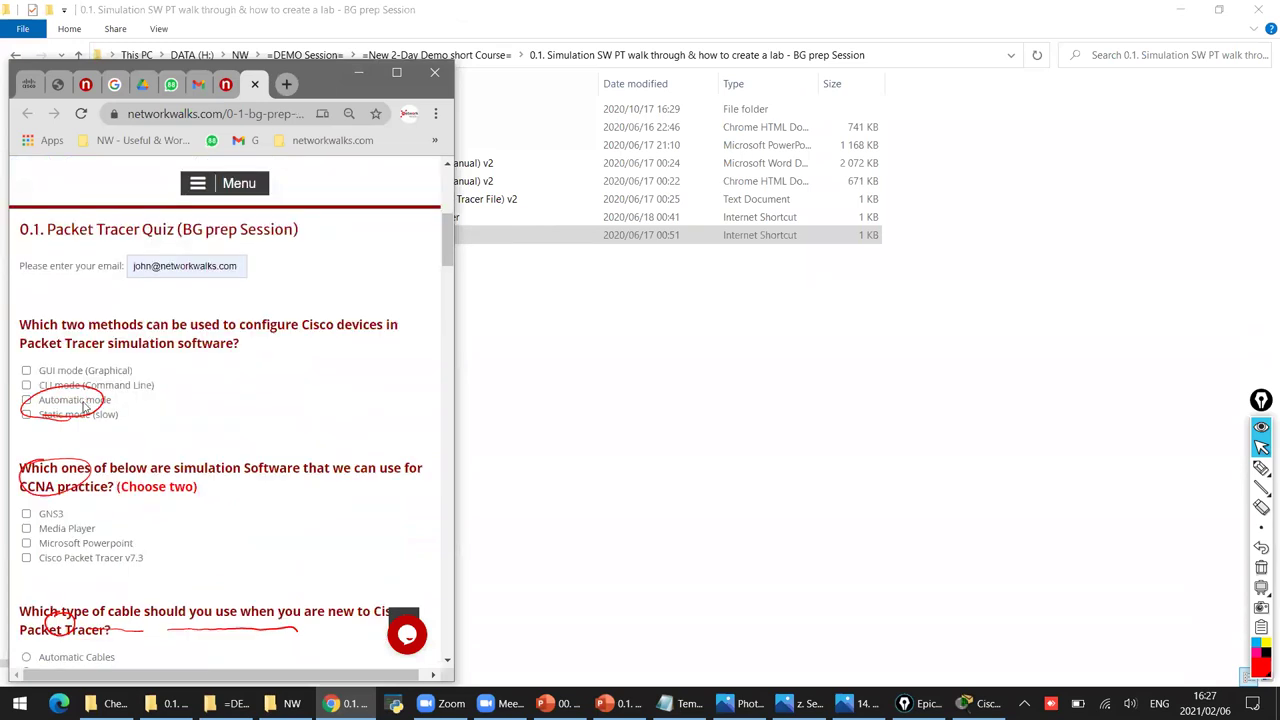
{"action": "left_click", "coordinate": [86, 401]}
{"action": "scroll", "coordinate": [86, 401], "scroll_direction": "down", "scroll_amount": 1}
{"action": "left_click", "coordinate": [84, 403]}
{"action": "scroll", "coordinate": [168, 581], "scroll_direction": "down", "scroll_amount": 2}
{"action": "scroll", "coordinate": [184, 567], "scroll_direction": "down", "scroll_amount": 3}
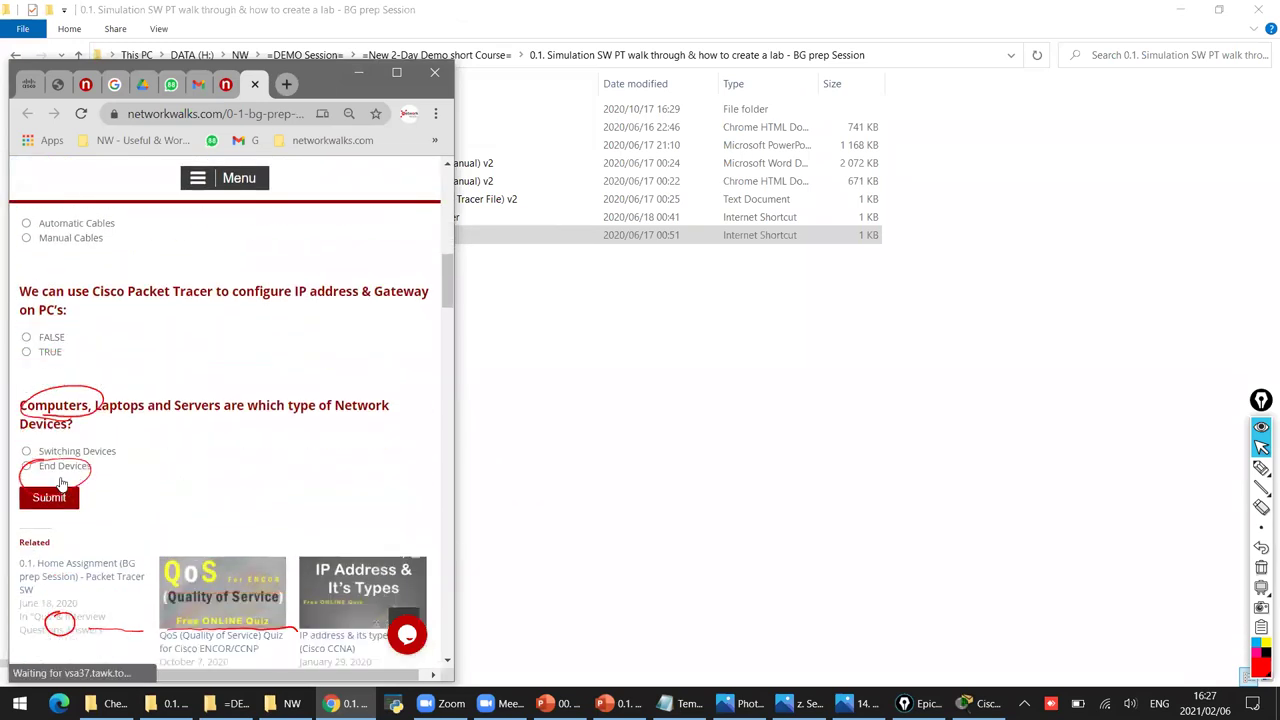
{"action": "key", "text": "ctrl+w"}
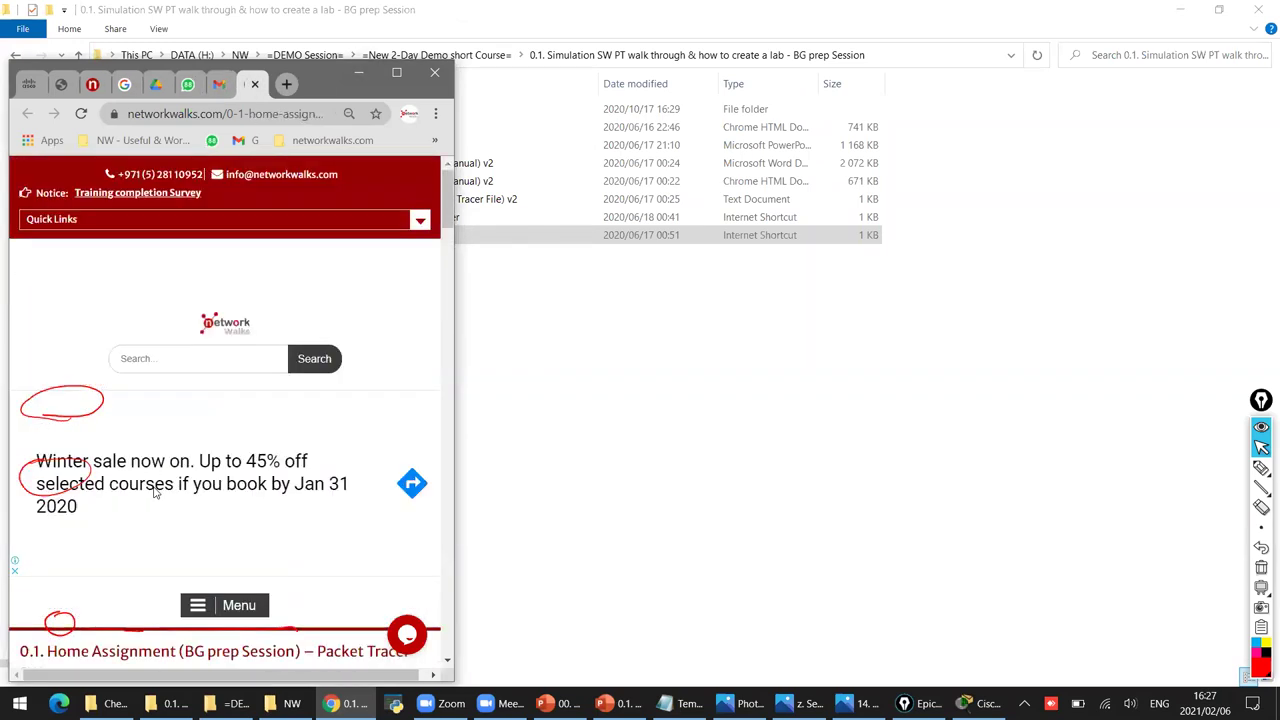
Review the home assignment's topology, fill in its email field, and select the page's address.
{"action": "scroll", "coordinate": [70, 260], "scroll_direction": "down", "scroll_amount": 3}
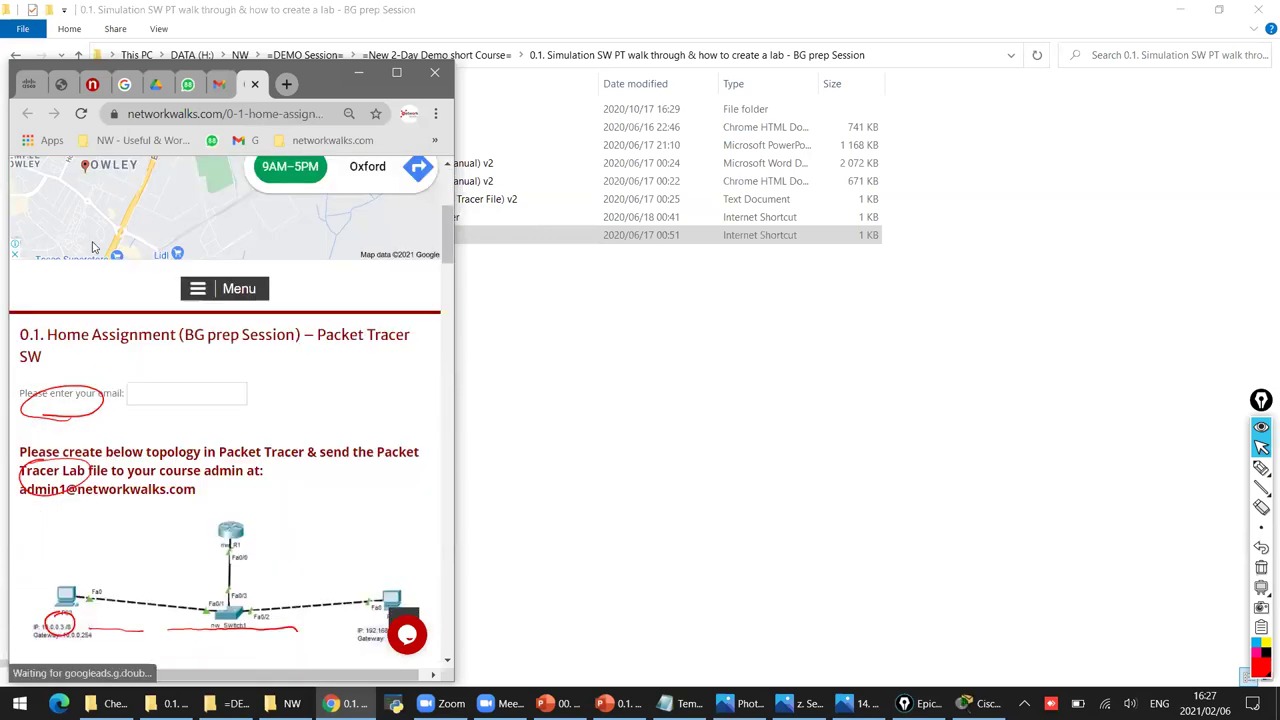
{"action": "scroll", "coordinate": [184, 303], "scroll_direction": "down", "scroll_amount": 1}
{"action": "key", "text": "ctrl+v"}
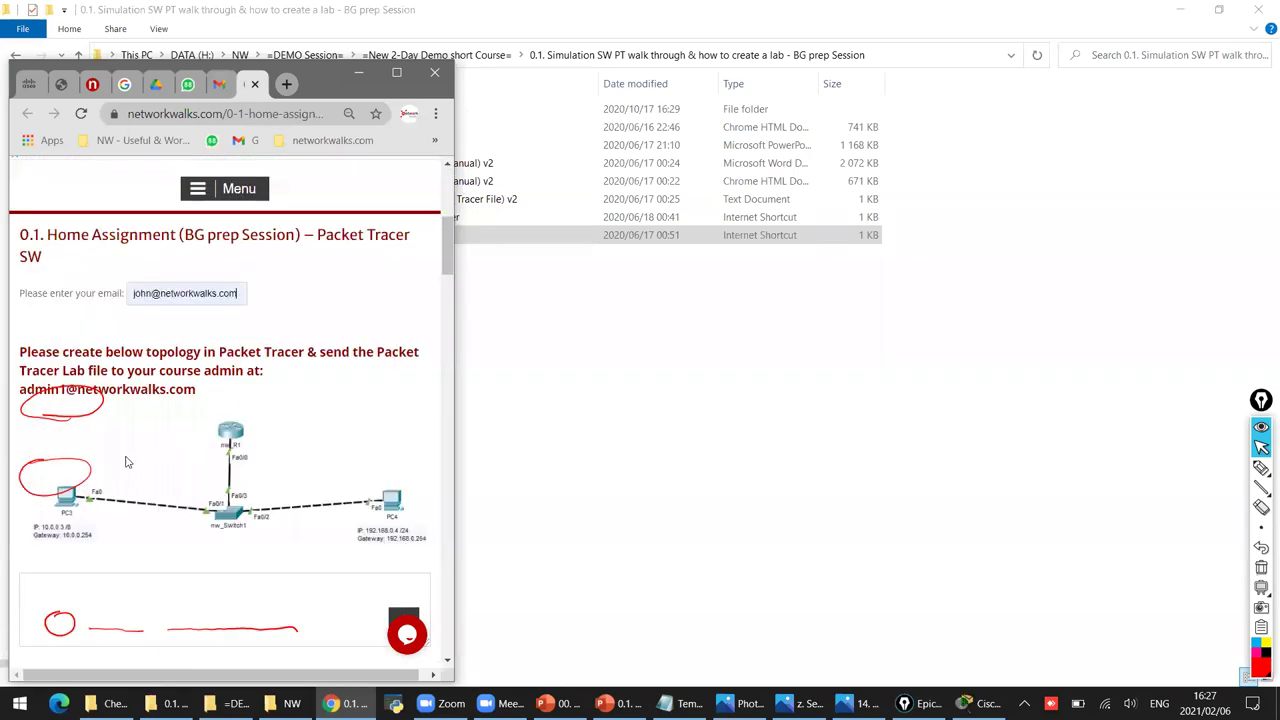
{"action": "left_click", "coordinate": [195, 118]}
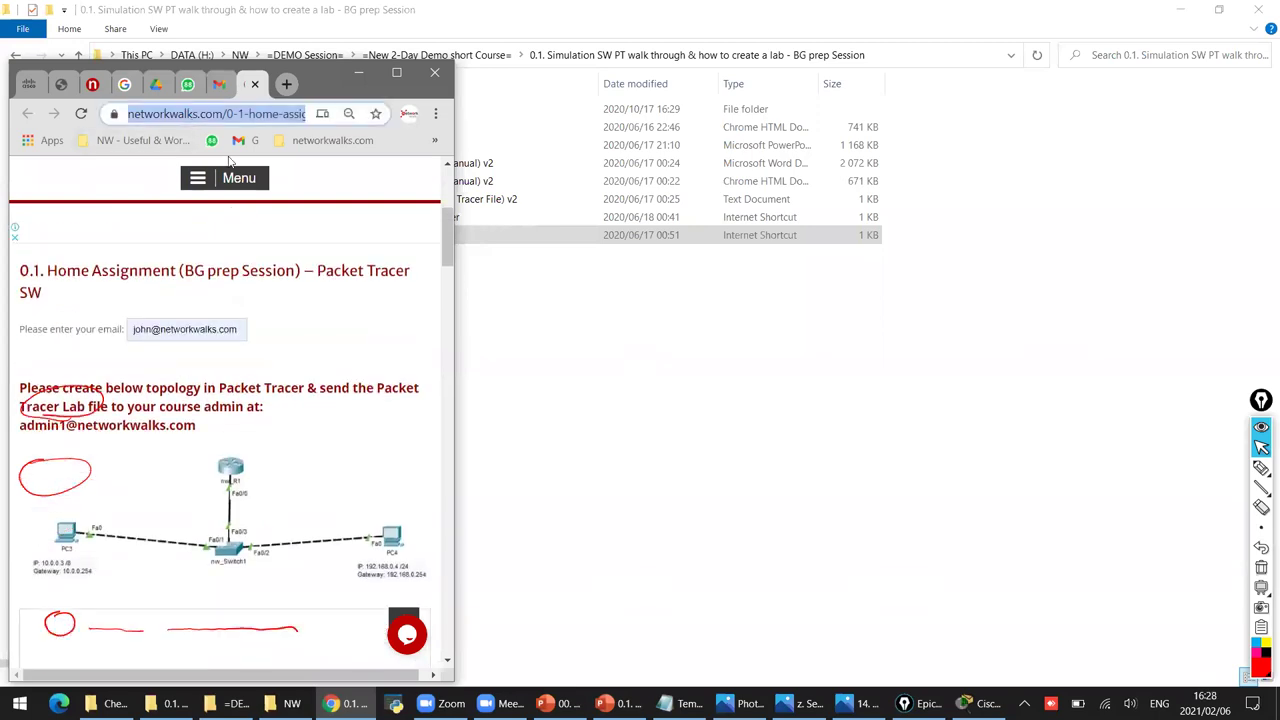
{"action": "key", "text": "alt+Tab"}
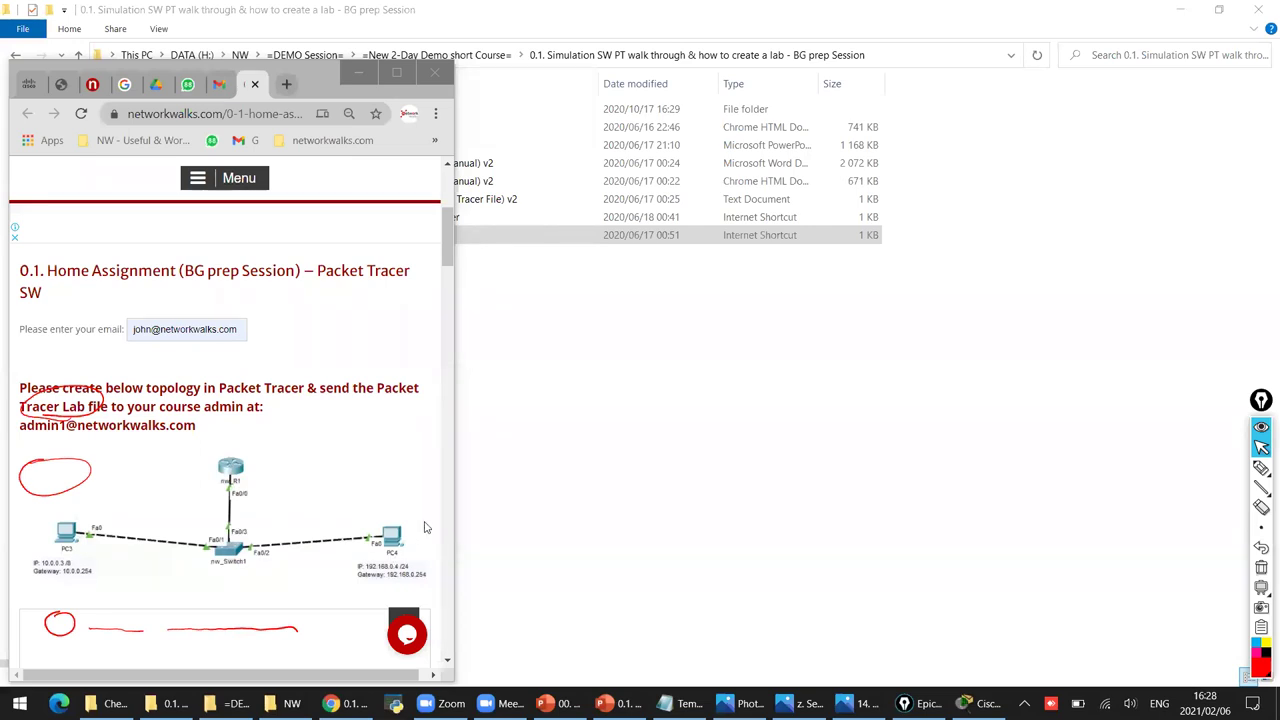
Close the home assignment page and return to the Packet Tracer Basic Lab PDF.
{"action": "left_click", "coordinate": [260, 87]}
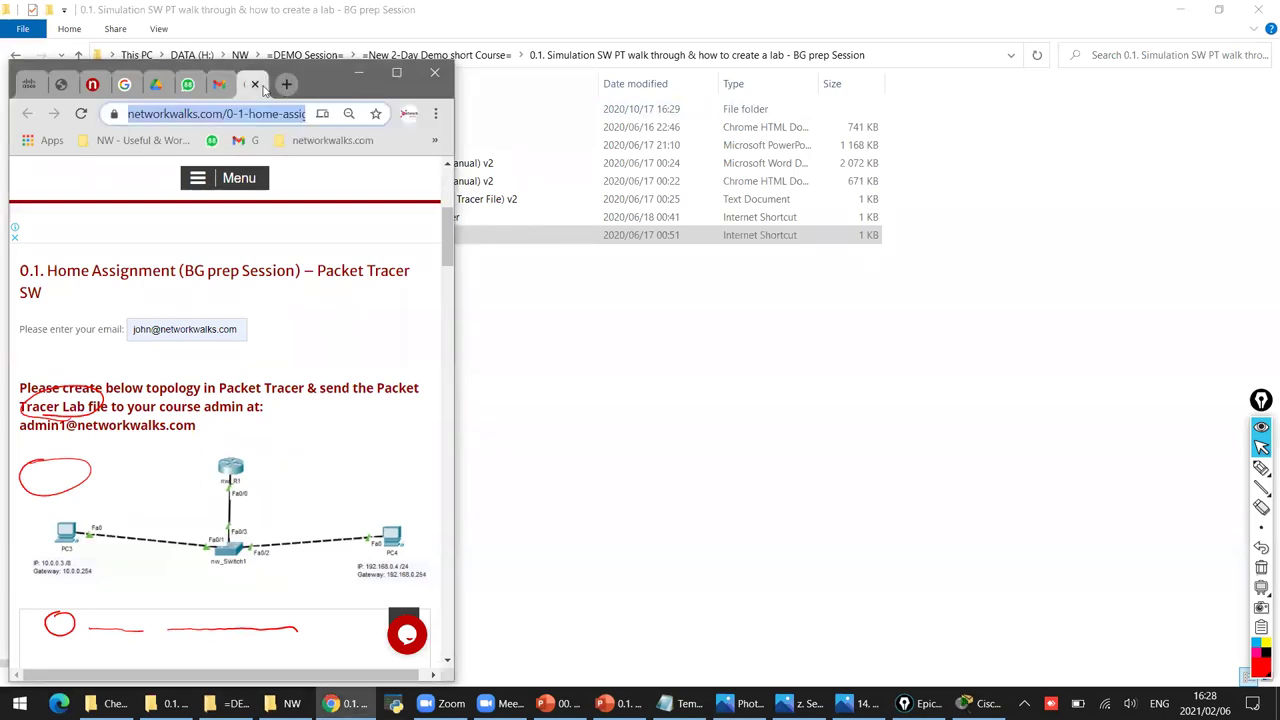
{"action": "left_click", "coordinate": [256, 86]}
{"action": "left_click", "coordinate": [262, 86]}
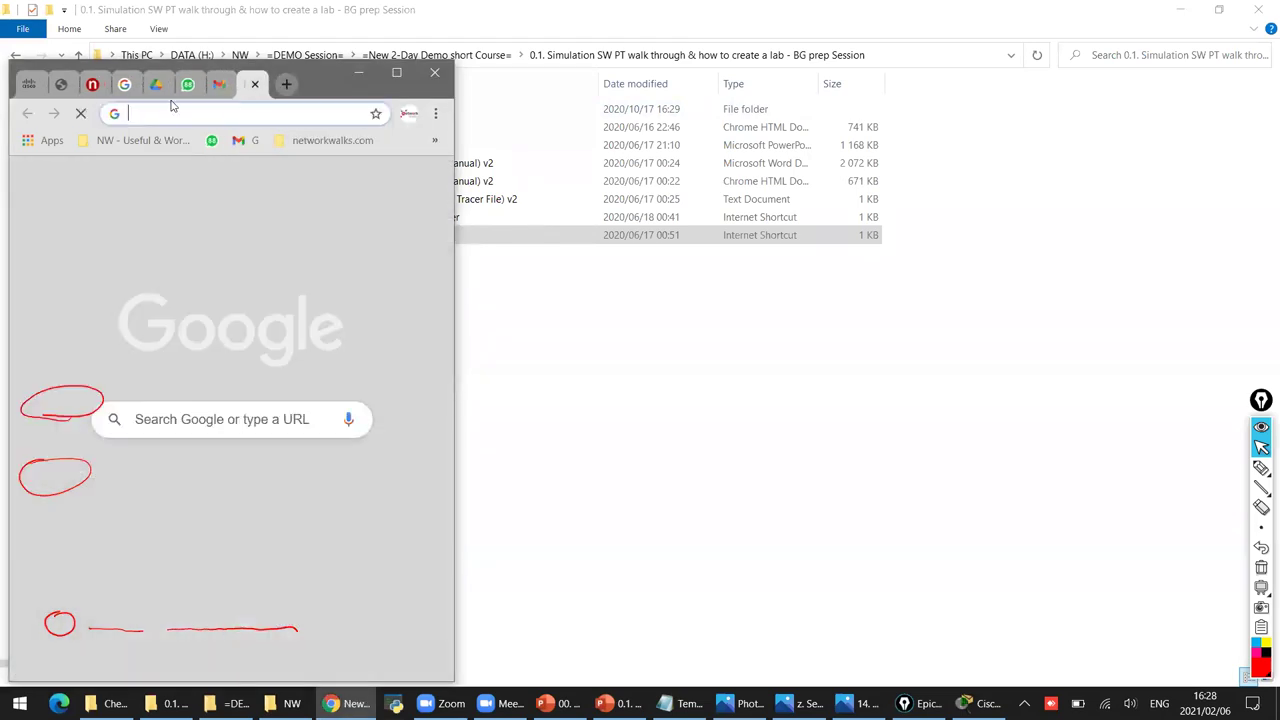
{"action": "left_click", "coordinate": [52, 88]}
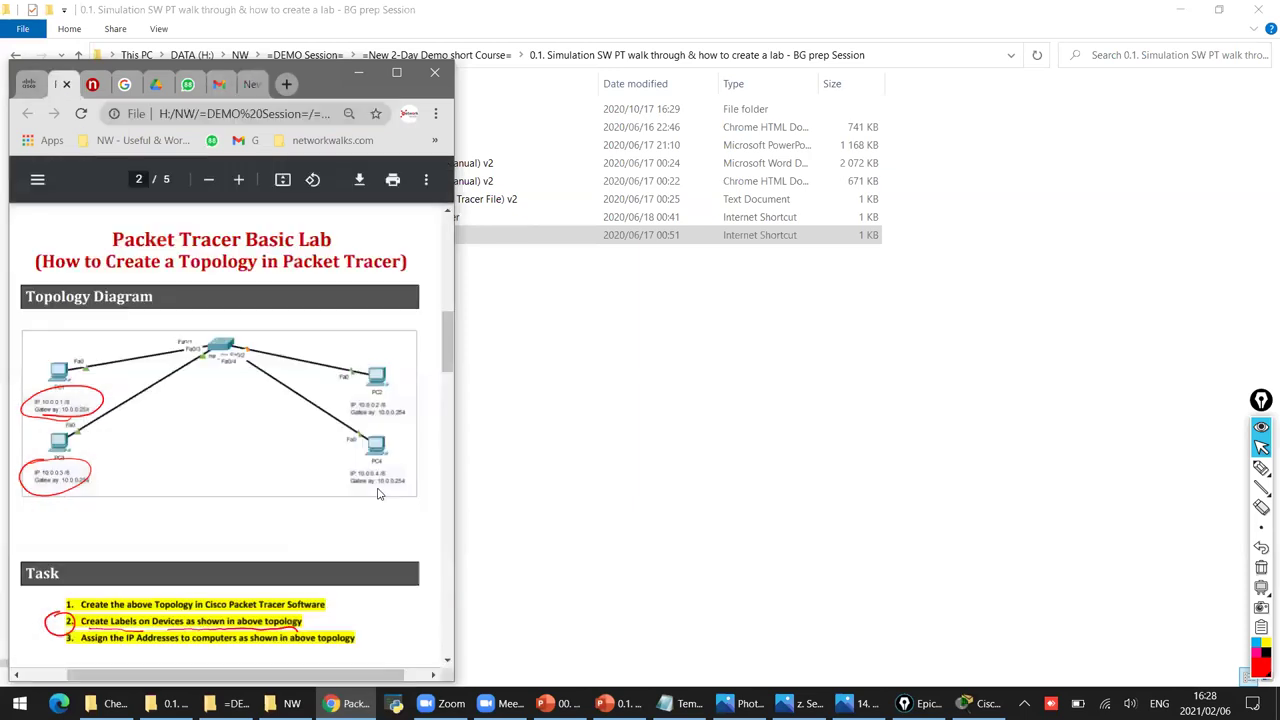
Switch to Packet Tracer and minimize the File Explorer window behind it.
{"action": "left_click", "coordinate": [982, 703]}
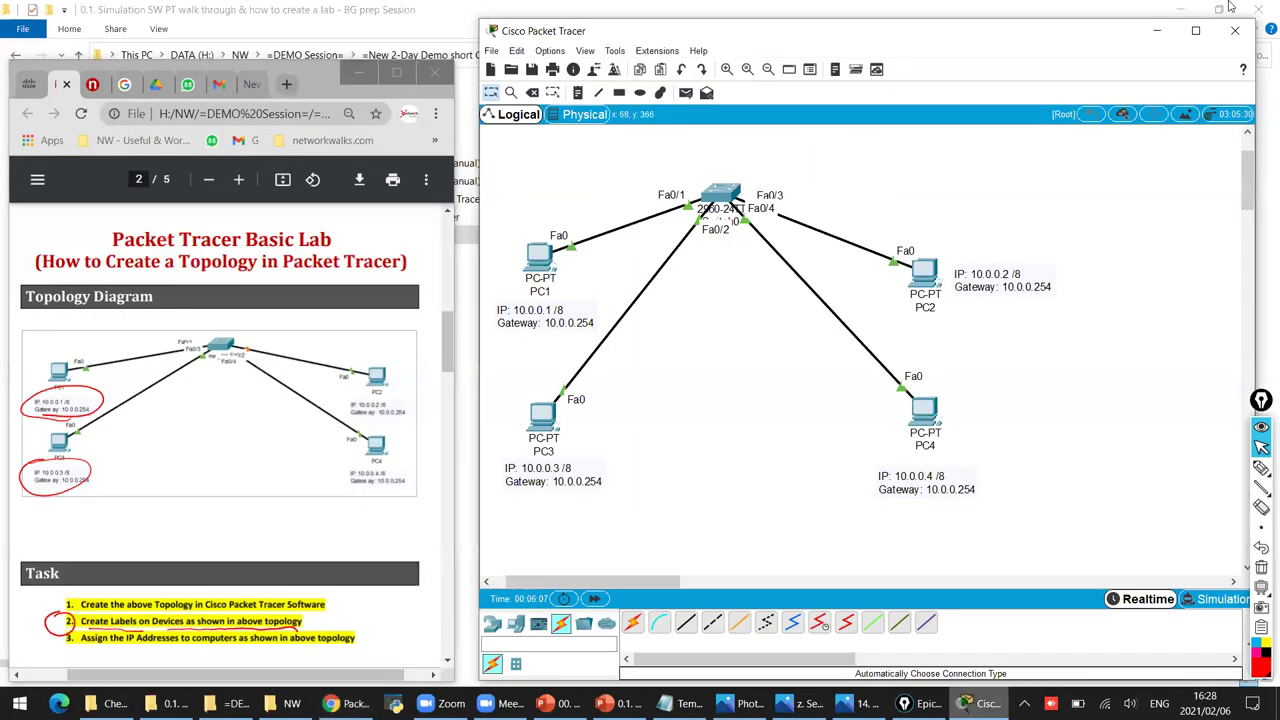
{"action": "left_click", "coordinate": [1178, 6]}
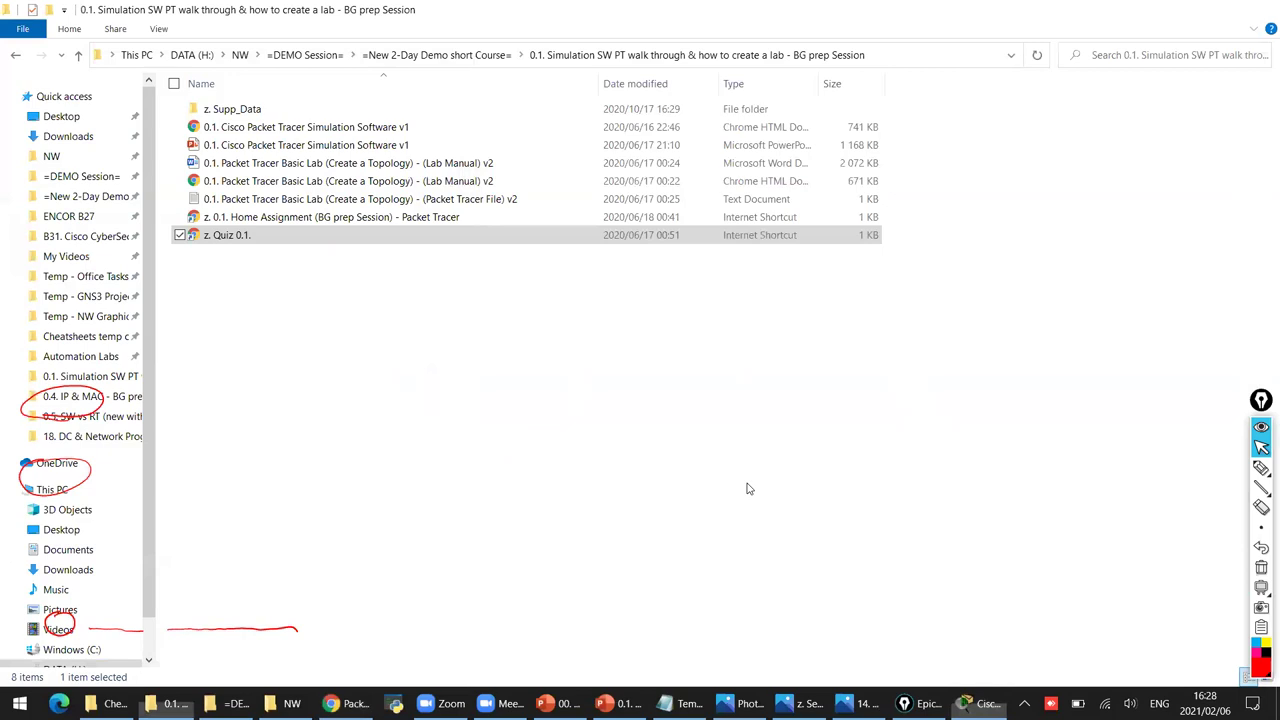
{"action": "key", "text": "super+Down"}
Tick task 2 in the PDF, circle the PC3 note in the workspace, and draw a line from the PDF's PC1 label towards the workspace.
{"action": "left_click", "coordinate": [1262, 468]}
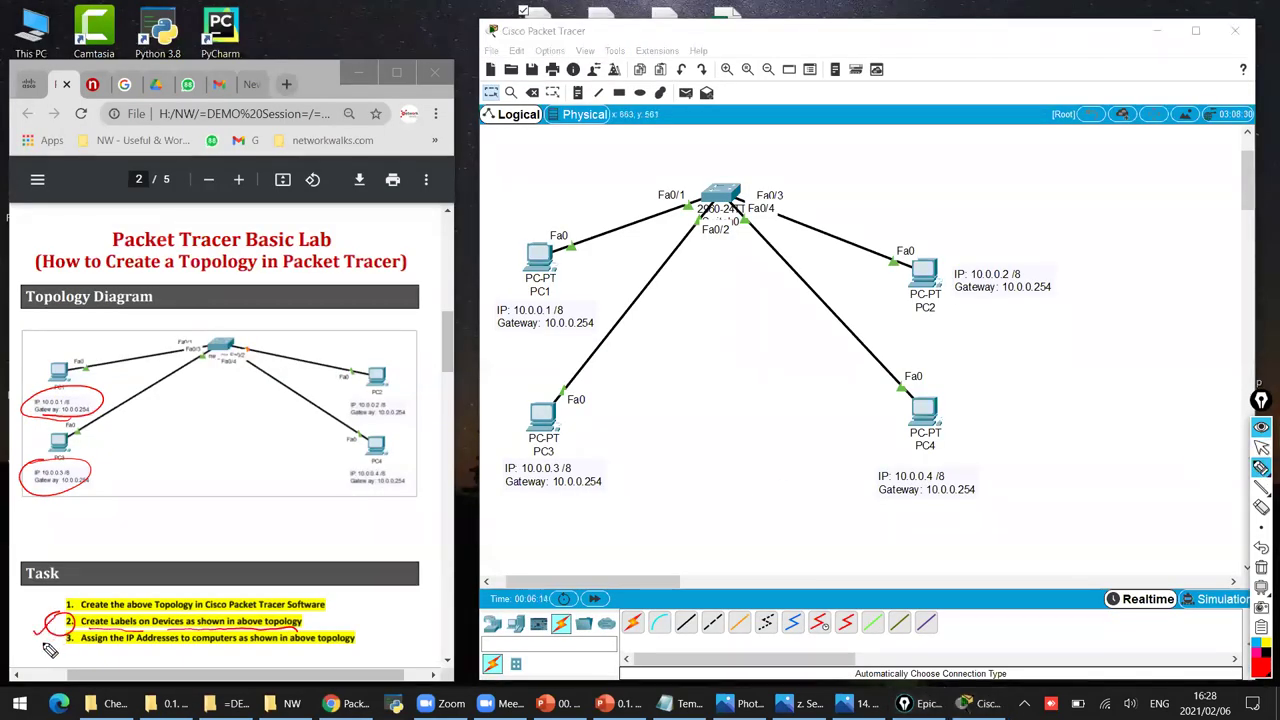
{"action": "left_click_drag", "start_coordinate": [498, 495], "coordinate": [546, 450]}
{"action": "mouse_move", "coordinate": [96, 390]}
{"action": "left_mouse_down"}
{"action": "mouse_move", "coordinate": [298, 298]}
{"action": "mouse_move", "coordinate": [467, 310]}
{"action": "left_mouse_up"}
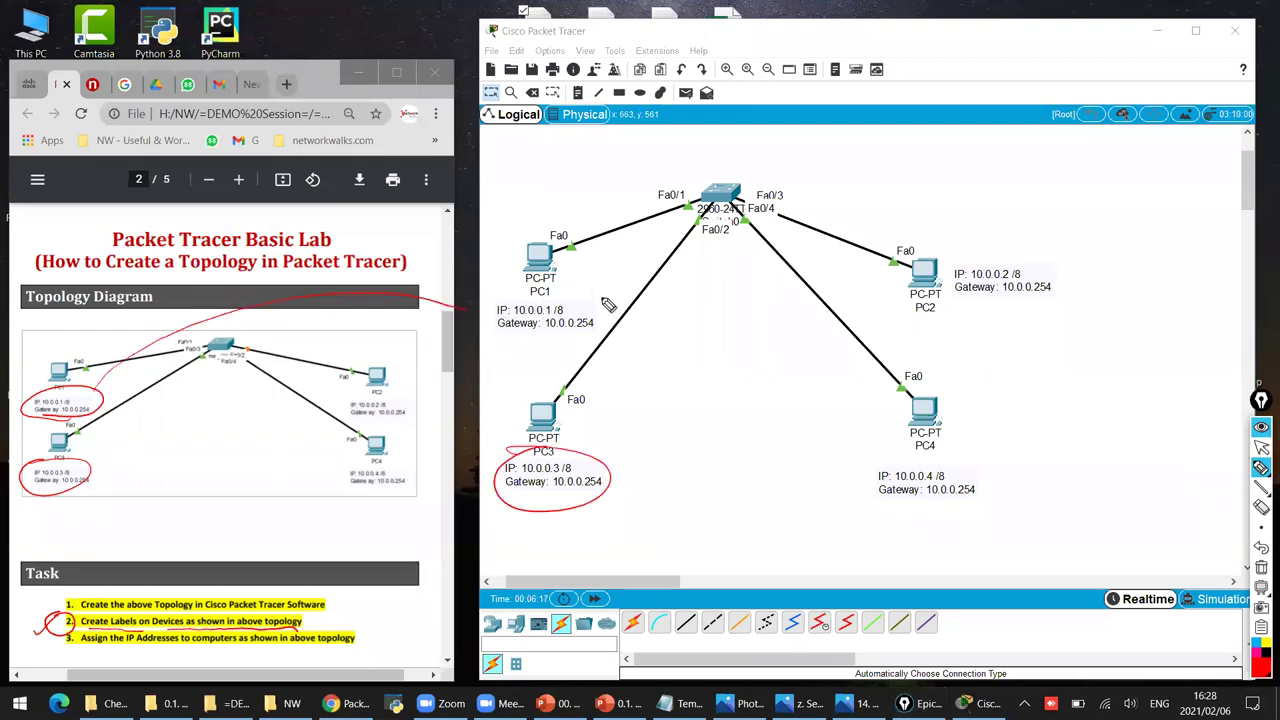
Circle the PC1 and PC2 notes in the workspace, link the PDF's PC4 label to its note with an arrow, and clear the annotations.
{"action": "left_click_drag", "start_coordinate": [533, 296], "coordinate": [540, 292]}
{"action": "left_click_drag", "start_coordinate": [345, 478], "coordinate": [418, 480]}
{"action": "mouse_move", "coordinate": [380, 505]}
{"action": "left_mouse_down"}
{"action": "mouse_move", "coordinate": [458, 545]}
{"action": "mouse_move", "coordinate": [900, 522]}
{"action": "left_mouse_up"}
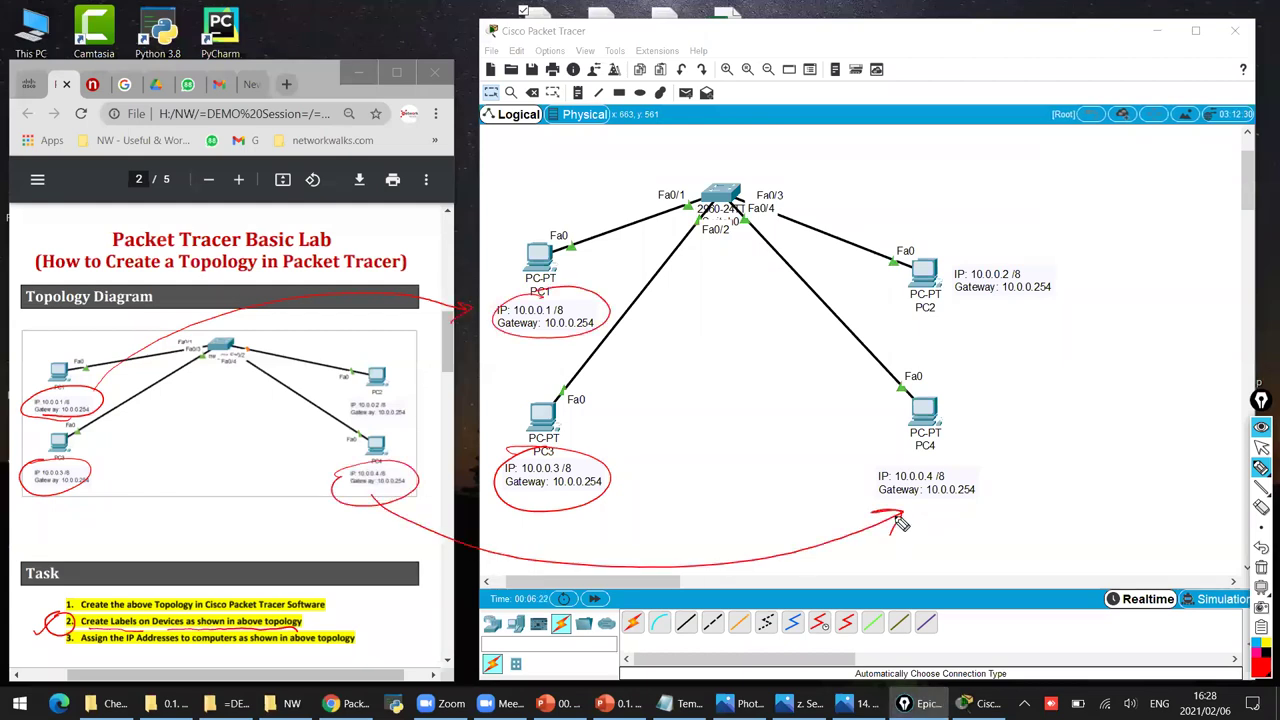
{"action": "left_click_drag", "start_coordinate": [1048, 249], "coordinate": [1068, 264]}
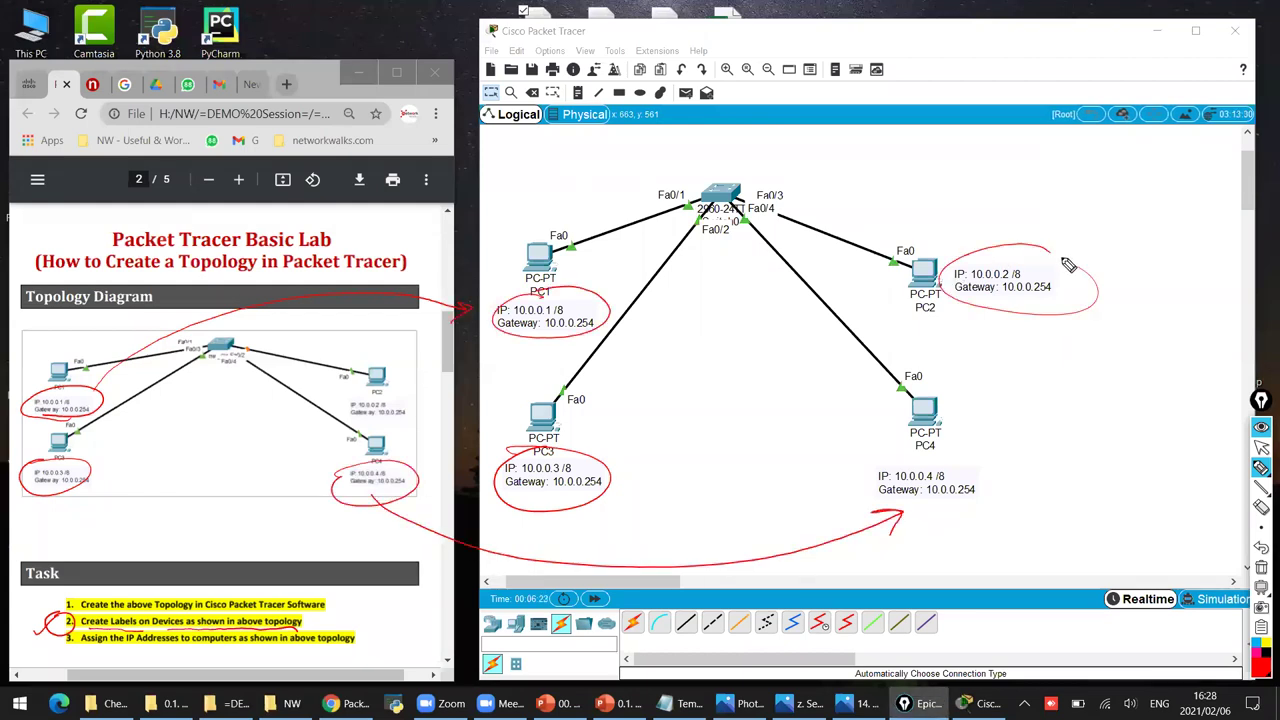
{"action": "left_click", "coordinate": [1261, 567]}
{"action": "left_click", "coordinate": [1261, 448]}
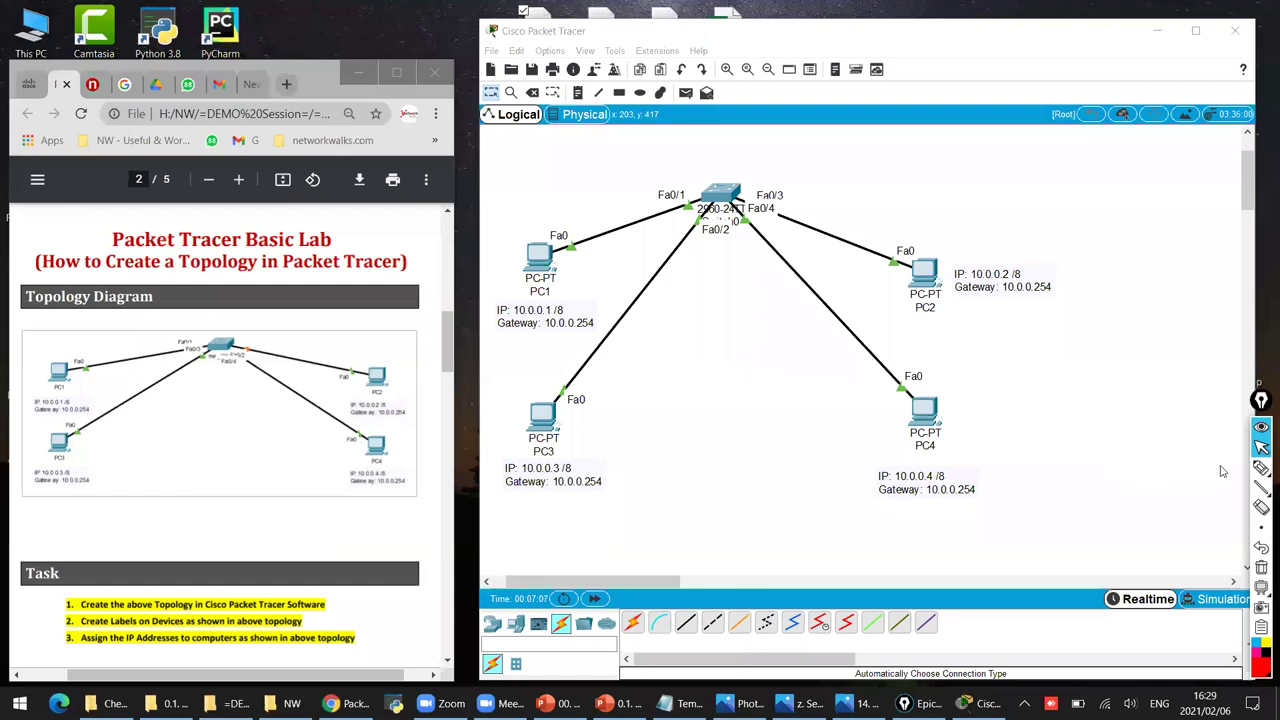
Tick tasks 1 and 2 in the PDF with the pen, and mark task 3 with a circle and an arrow.
{"action": "left_click", "coordinate": [1261, 468]}
{"action": "left_click", "coordinate": [1199, 468]}
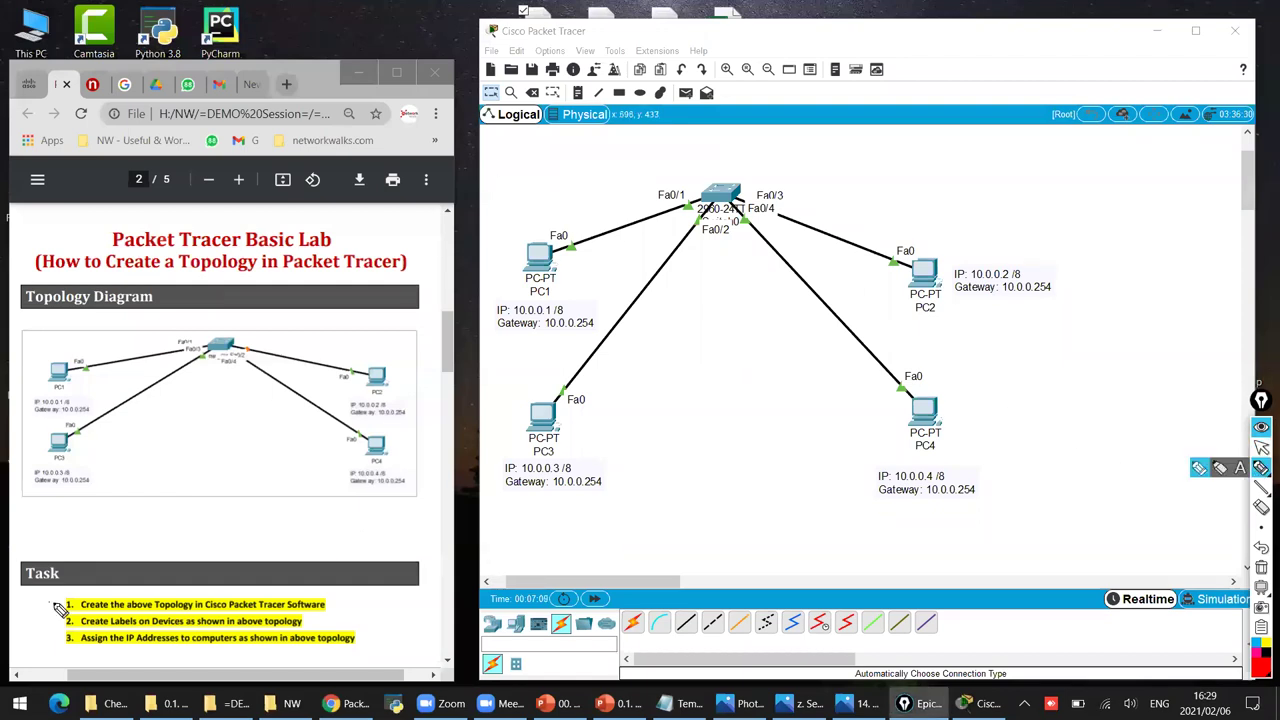
{"action": "left_click_drag", "start_coordinate": [48, 598], "coordinate": [95, 561]}
{"action": "left_click_drag", "start_coordinate": [60, 614], "coordinate": [96, 585]}
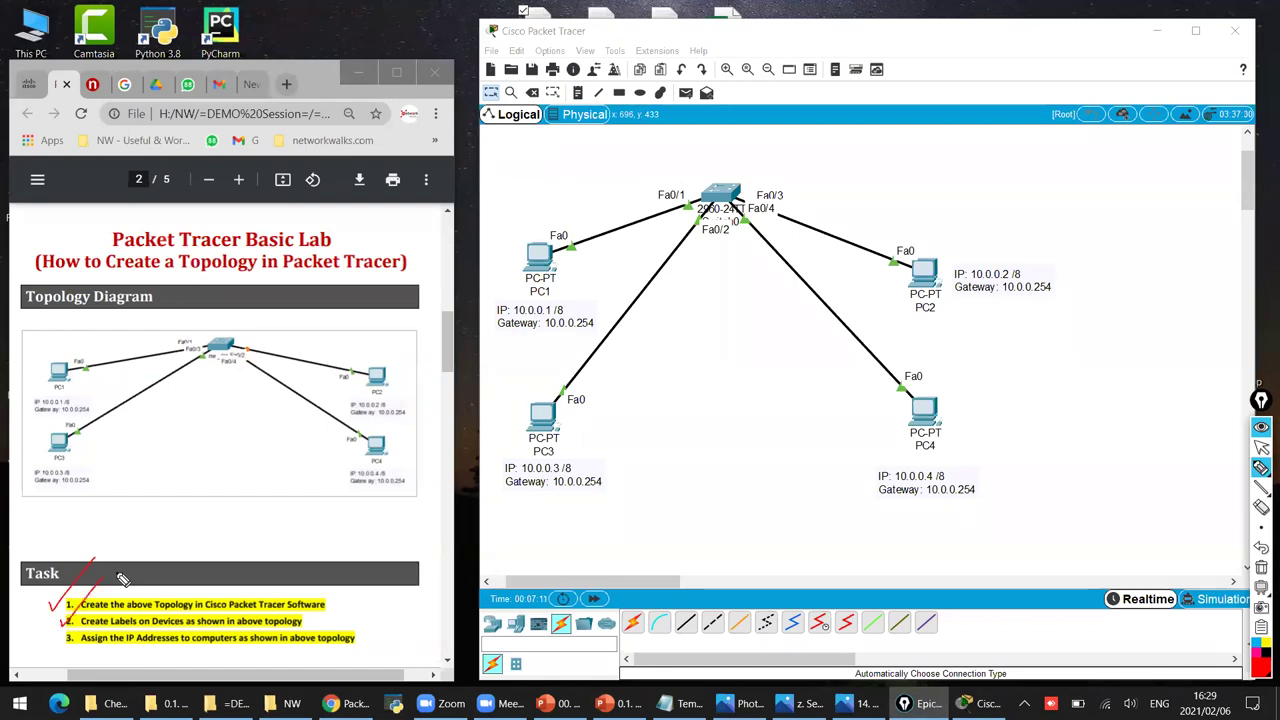
{"action": "mouse_move", "coordinate": [88, 632]}
{"action": "left_mouse_down"}
{"action": "mouse_move", "coordinate": [379, 643]}
{"action": "mouse_move", "coordinate": [150, 662]}
{"action": "mouse_move", "coordinate": [40, 632]}
{"action": "left_mouse_up"}
{"action": "mouse_move", "coordinate": [445, 498]}
{"action": "left_mouse_down"}
{"action": "mouse_move", "coordinate": [337, 607]}
{"action": "mouse_move", "coordinate": [362, 592]}
{"action": "left_mouse_up"}
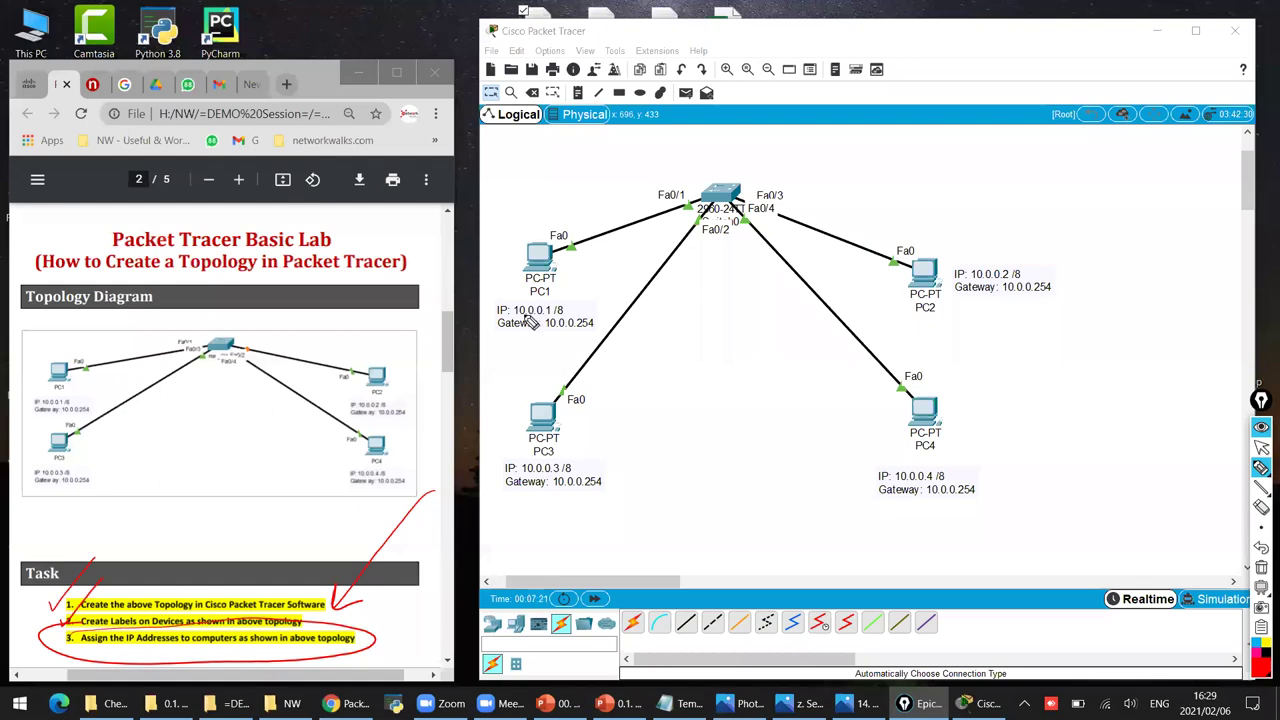
Mark the four PCs' address notes with circles and with arrows to PC1 and PC3, and clear all annotations.
{"action": "mouse_move", "coordinate": [519, 315]}
{"action": "left_mouse_down"}
{"action": "mouse_move", "coordinate": [557, 317]}
{"action": "mouse_move", "coordinate": [524, 317]}
{"action": "mouse_move", "coordinate": [585, 340]}
{"action": "mouse_move", "coordinate": [512, 308]}
{"action": "left_mouse_up"}
{"action": "mouse_move", "coordinate": [600, 308]}
{"action": "left_mouse_down"}
{"action": "mouse_move", "coordinate": [613, 261]}
{"action": "mouse_move", "coordinate": [568, 268]}
{"action": "mouse_move", "coordinate": [595, 279]}
{"action": "left_mouse_up"}
{"action": "mouse_move", "coordinate": [530, 482]}
{"action": "left_mouse_down"}
{"action": "mouse_move", "coordinate": [688, 530]}
{"action": "mouse_move", "coordinate": [586, 423]}
{"action": "mouse_move", "coordinate": [598, 428]}
{"action": "left_mouse_up"}
{"action": "mouse_move", "coordinate": [857, 503]}
{"action": "left_mouse_down"}
{"action": "mouse_move", "coordinate": [960, 450]}
{"action": "mouse_move", "coordinate": [912, 455]}
{"action": "left_mouse_up"}
{"action": "mouse_move", "coordinate": [975, 255]}
{"action": "left_mouse_down"}
{"action": "mouse_move", "coordinate": [1030, 316]}
{"action": "mouse_move", "coordinate": [970, 258]}
{"action": "left_mouse_up"}
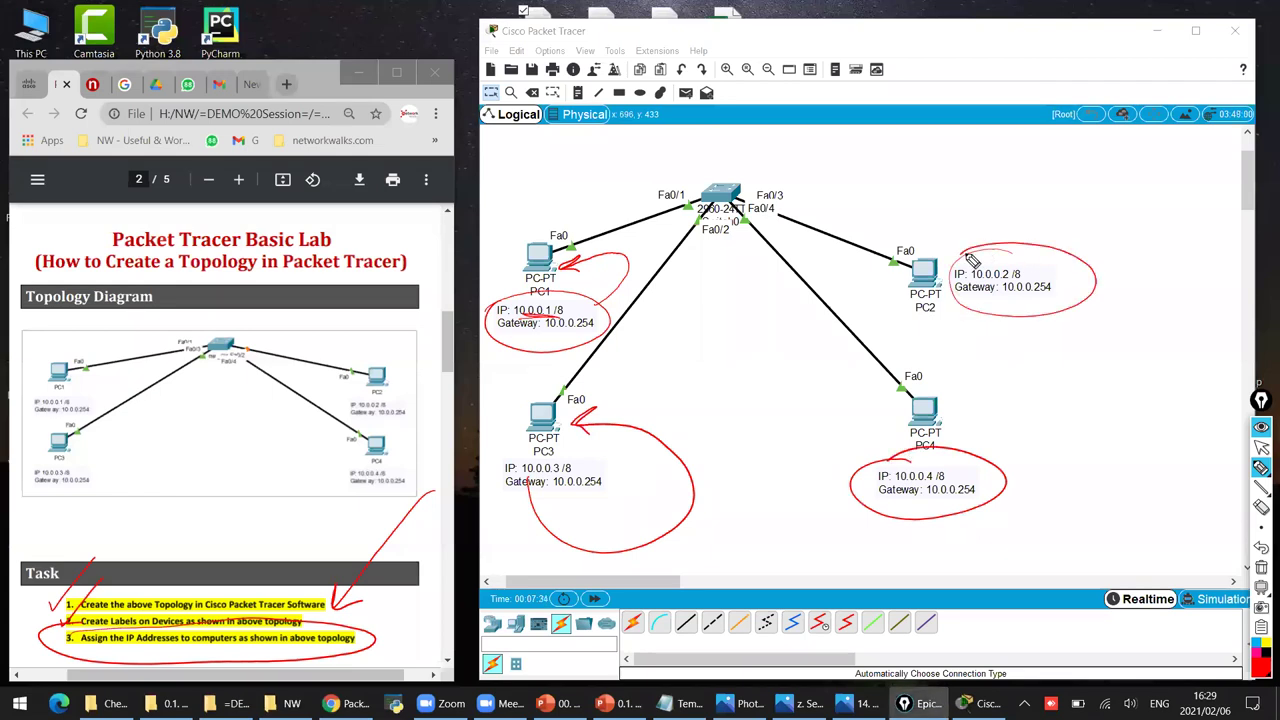
{"action": "left_click", "coordinate": [1261, 567]}
{"action": "left_click", "coordinate": [1261, 449]}
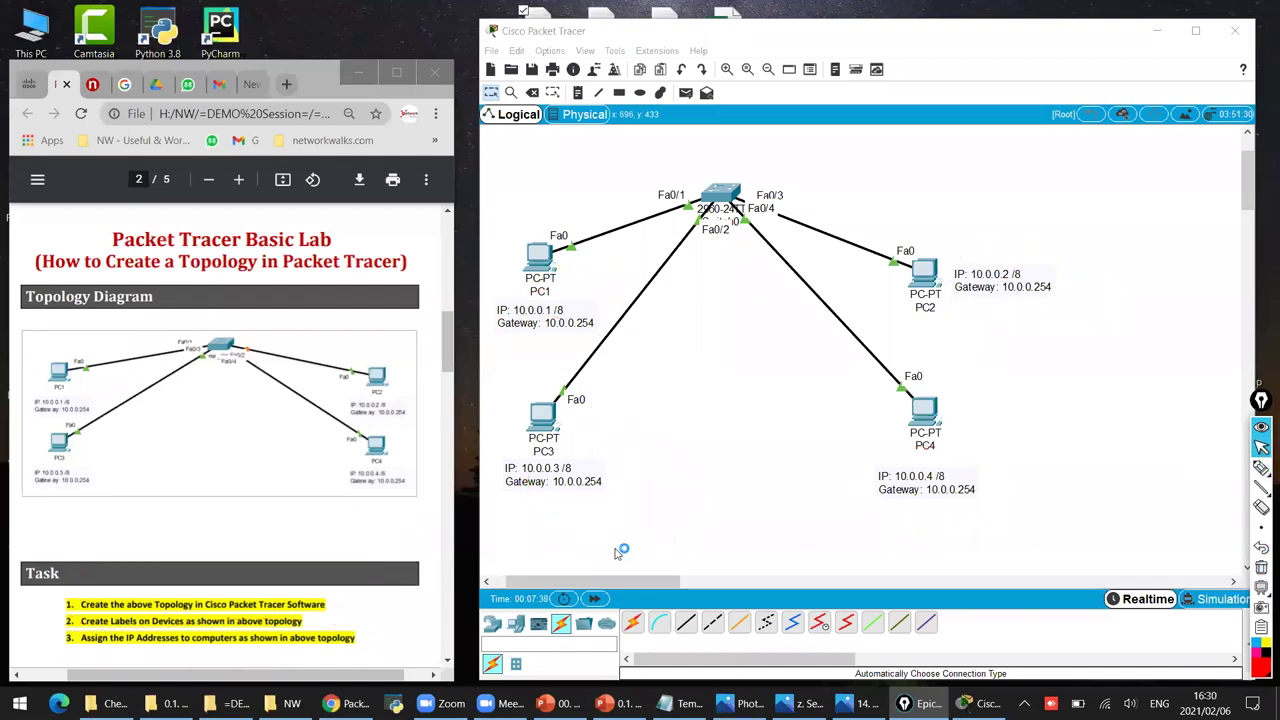
Switch to File Explorer and open the 0.4. IP and MAC Lab (Lab Manual) v2 PDF from the 0.4. IP & MAC - BG prep Session folder.
{"action": "mouse_move", "coordinate": [292, 703]}
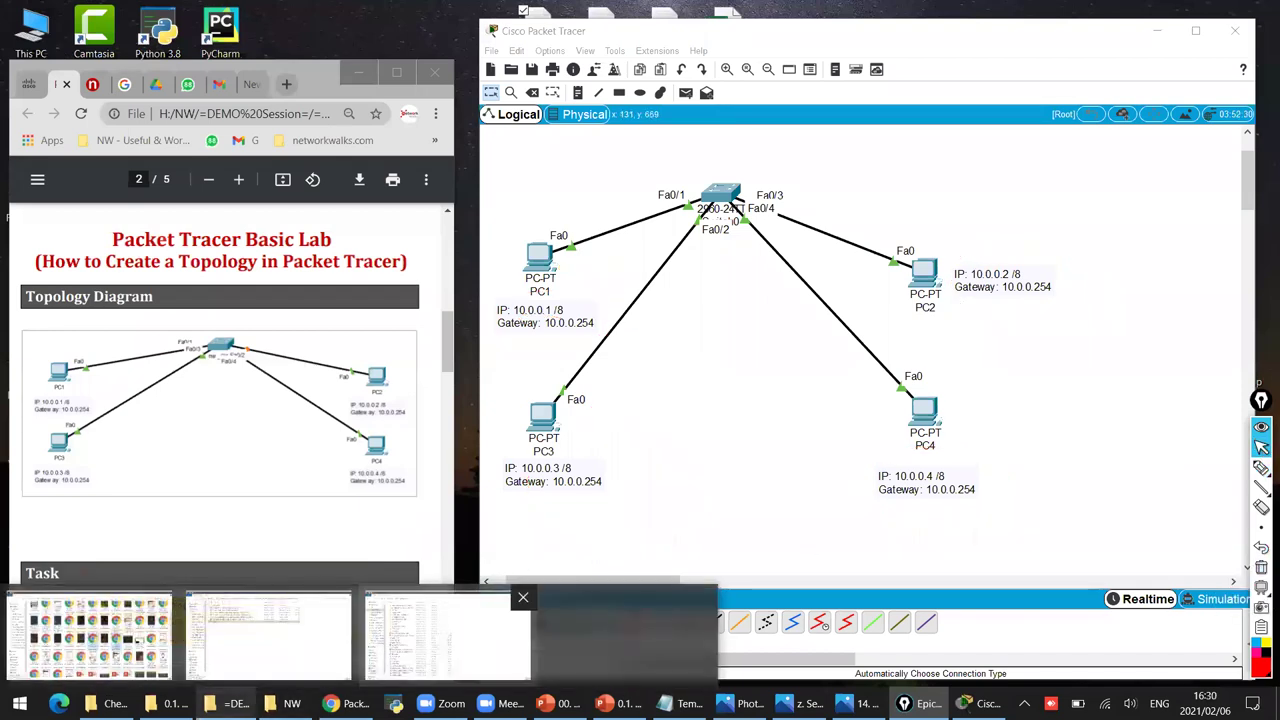
{"action": "left_click", "coordinate": [268, 637]}
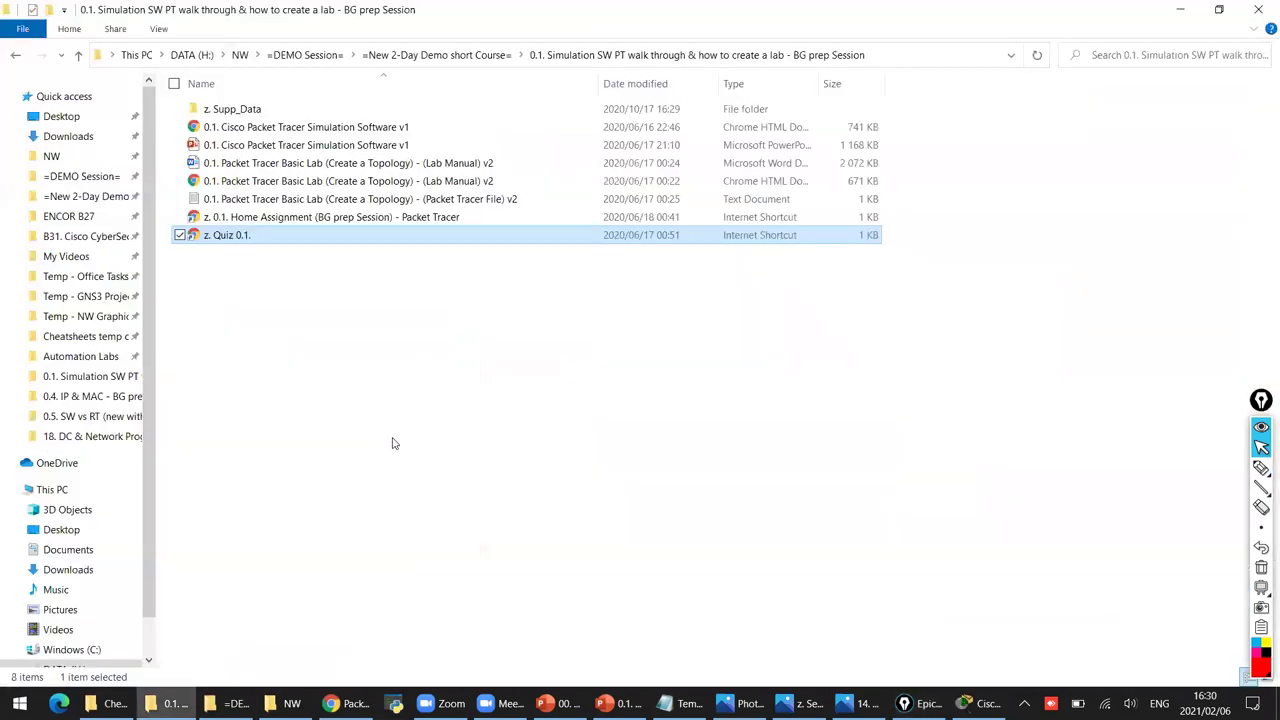
{"action": "key", "text": "alt+Up"}
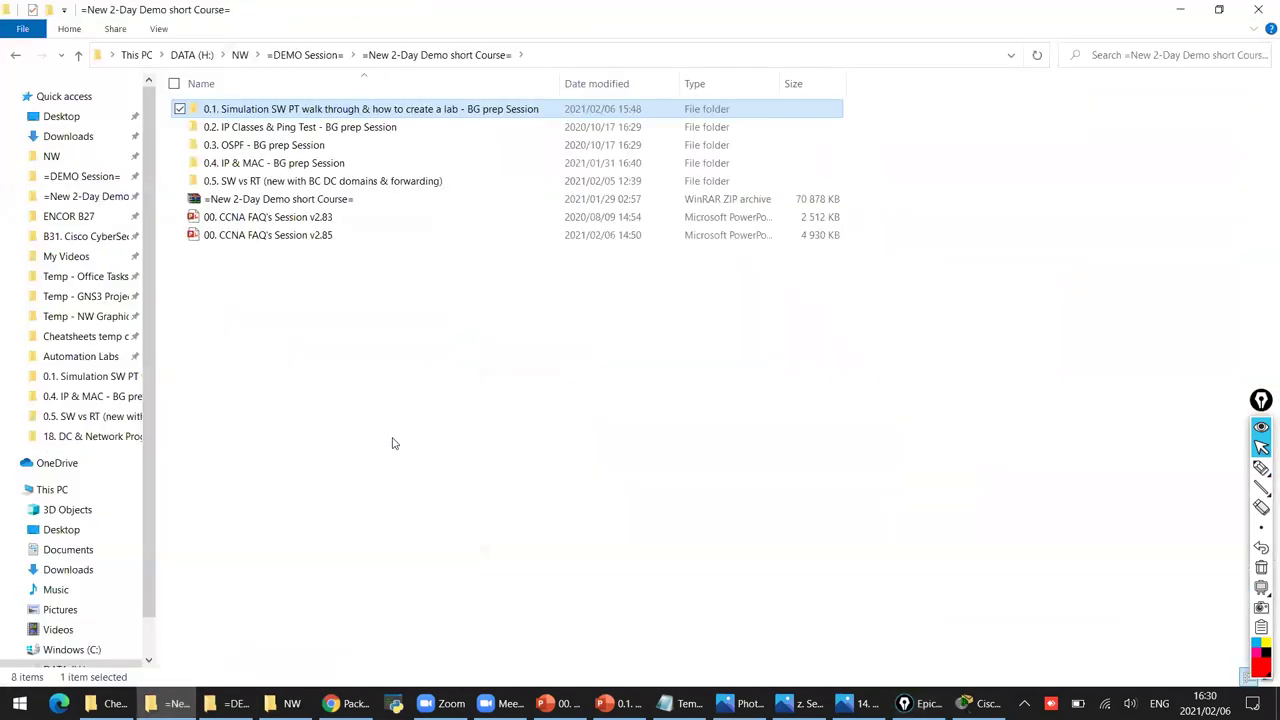
{"action": "double_click", "coordinate": [340, 164]}
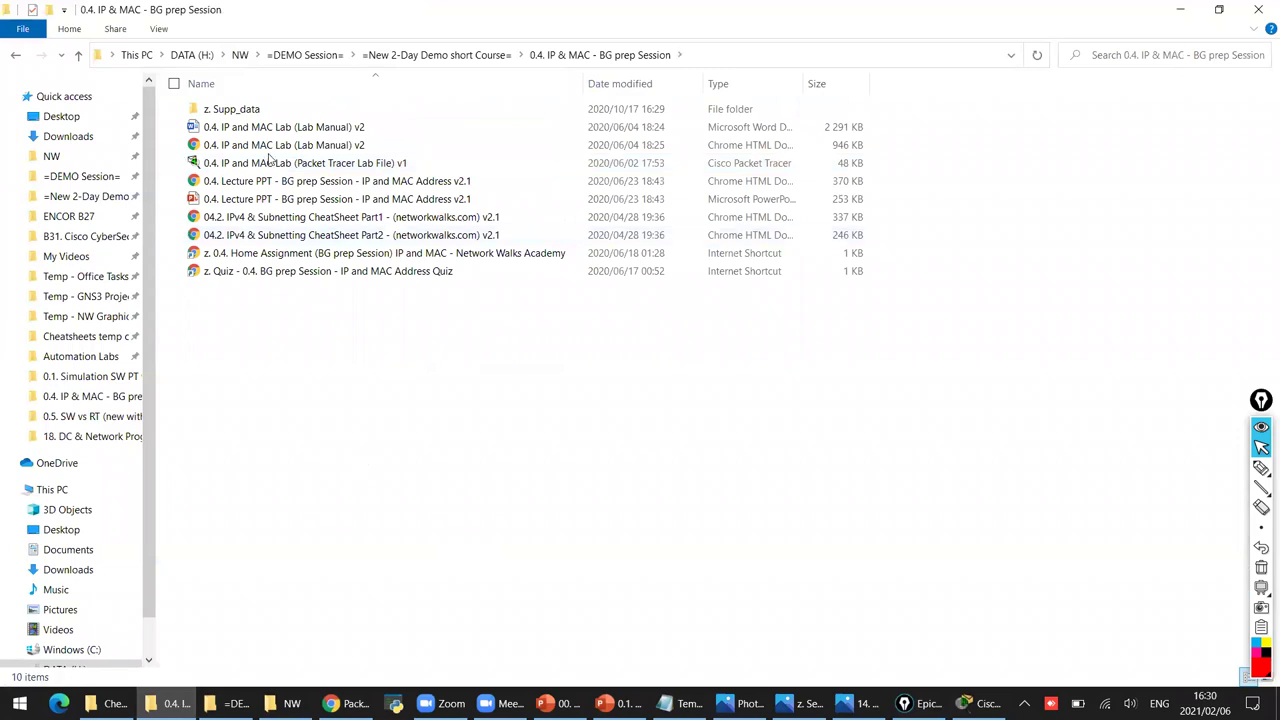
{"action": "double_click", "coordinate": [272, 148]}
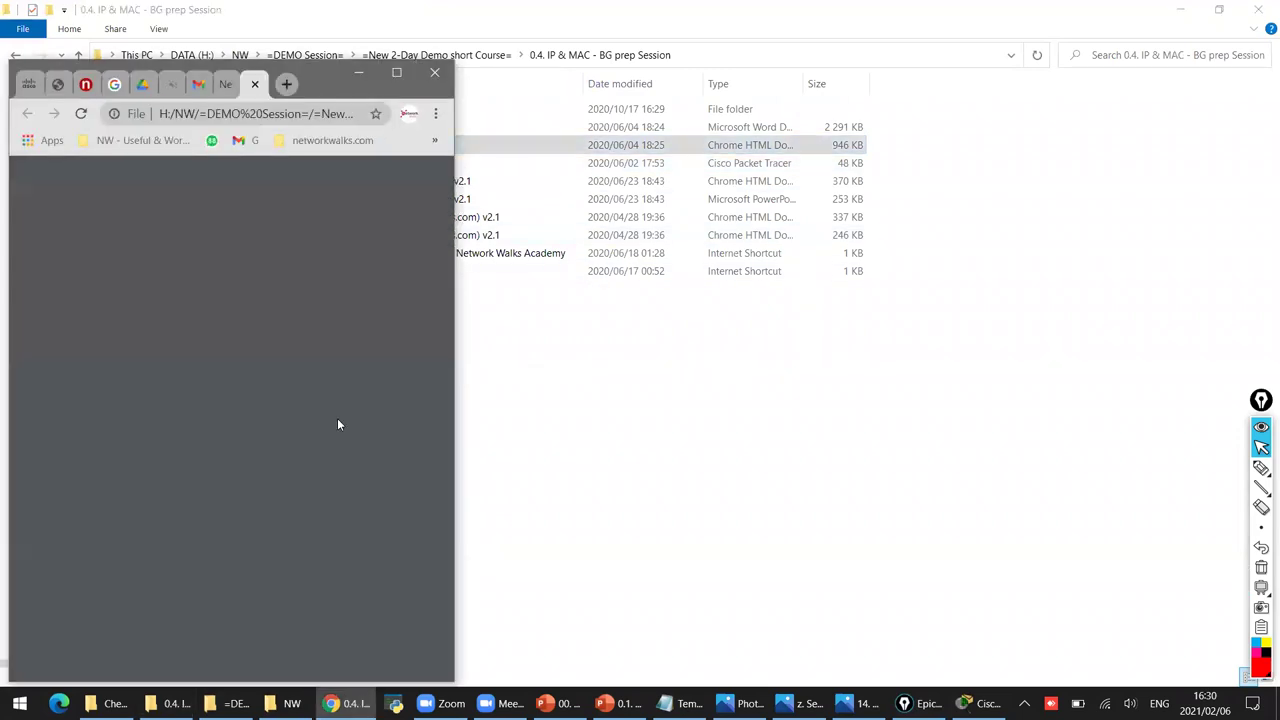
Review the IP & MAC Address Lab's topology diagrams, task list and Step1 configuration commands.
{"action": "scroll", "coordinate": [337, 424], "scroll_direction": "down", "scroll_amount": 6}
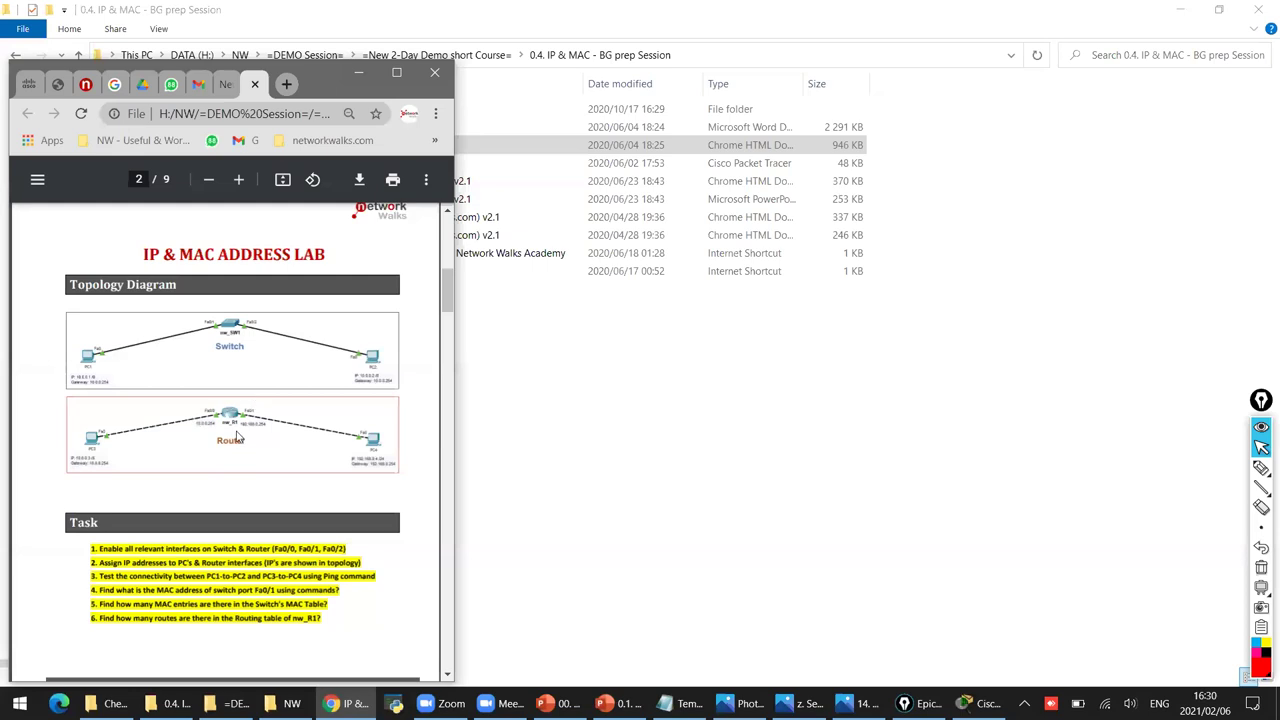
{"action": "left_click_drag", "start_coordinate": [143, 589], "coordinate": [204, 618]}
{"action": "left_click", "coordinate": [360, 615]}
{"action": "scroll", "coordinate": [360, 614], "scroll_direction": "down", "scroll_amount": 5}
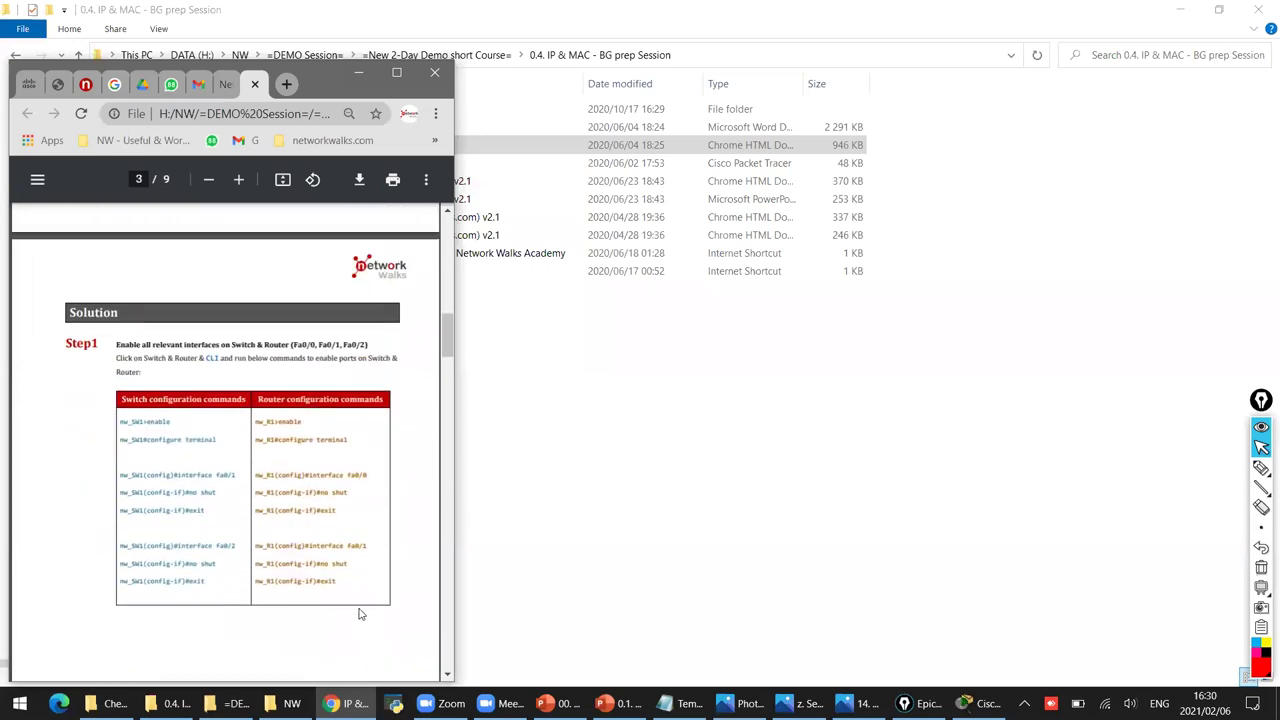
Close the IP & MAC lab manual and return to the Packet Tracer Basic Lab PDF and the Packet Tracer workspace.
{"action": "left_click", "coordinate": [255, 84]}
{"action": "left_click", "coordinate": [1158, 63]}
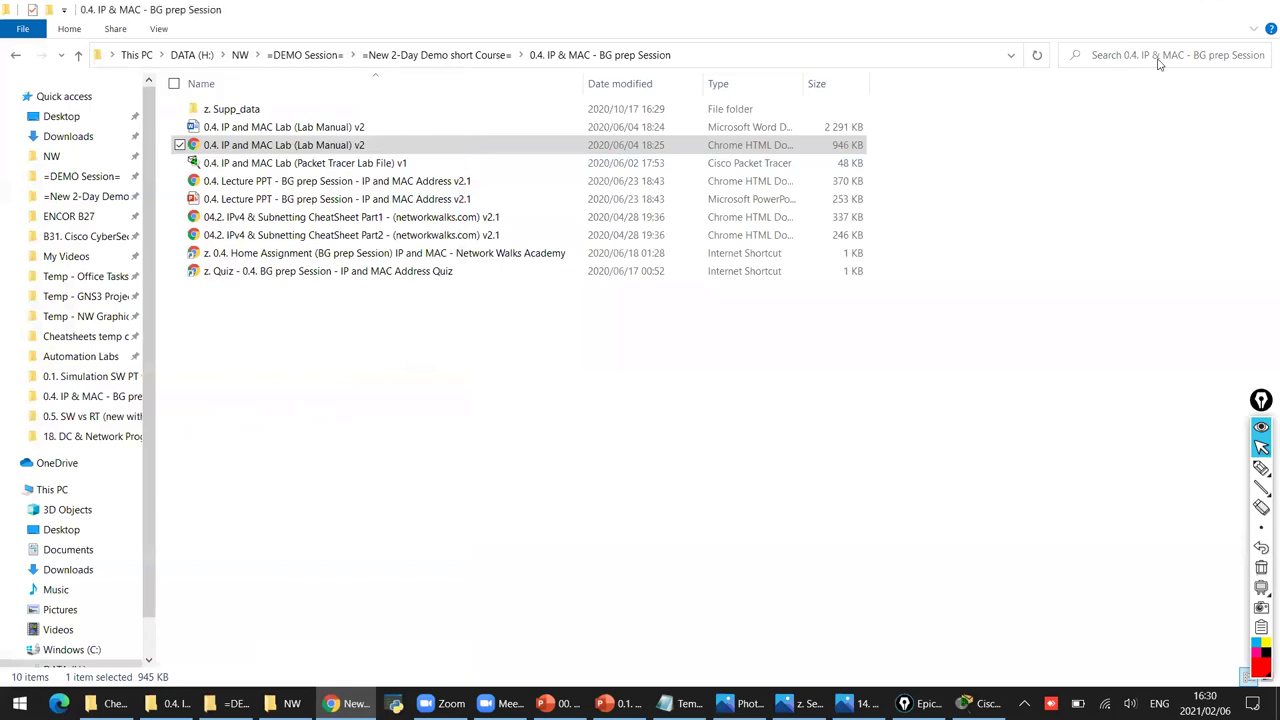
{"action": "key", "text": "alt+Tab"}
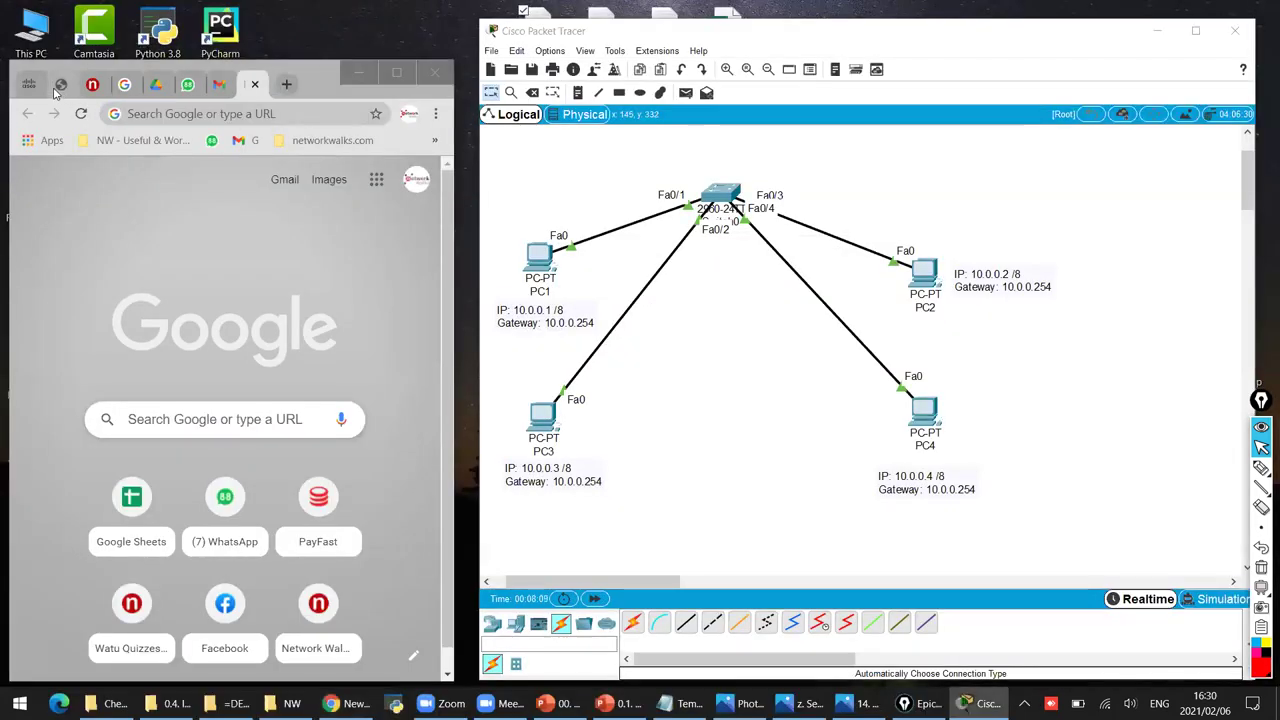
{"action": "left_click", "coordinate": [55, 88]}
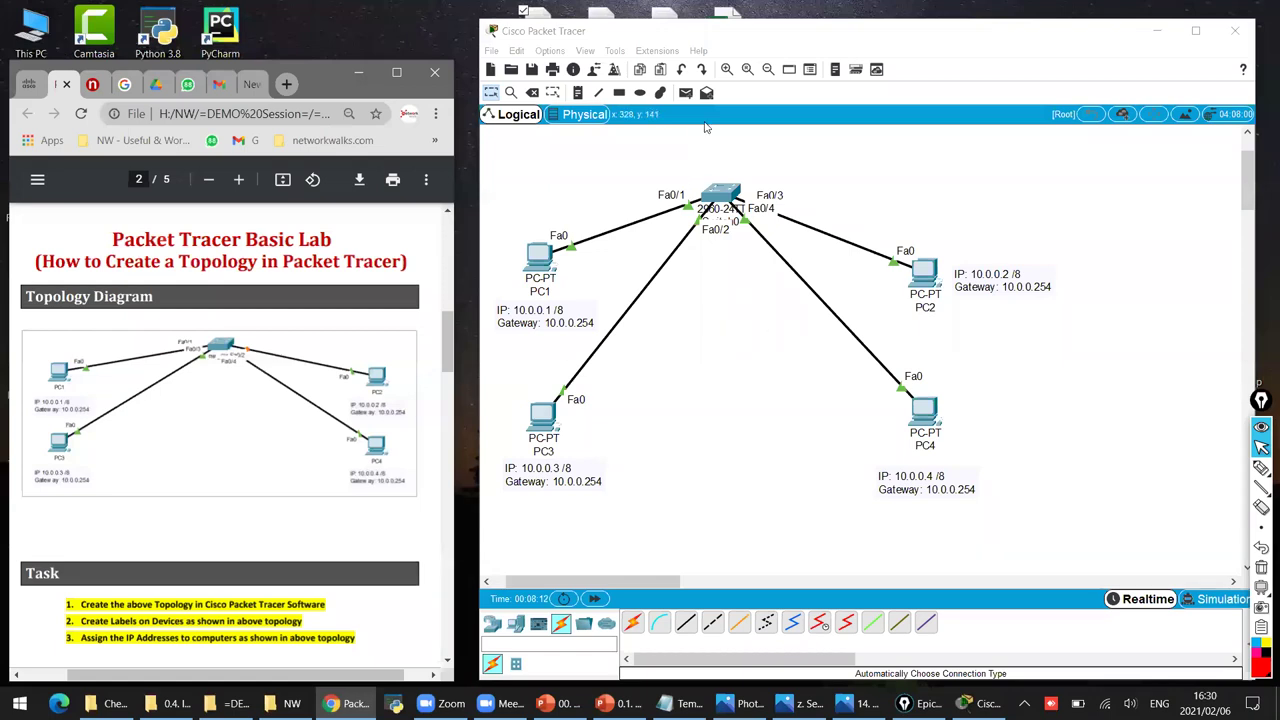
{"action": "left_click", "coordinate": [760, 437]}
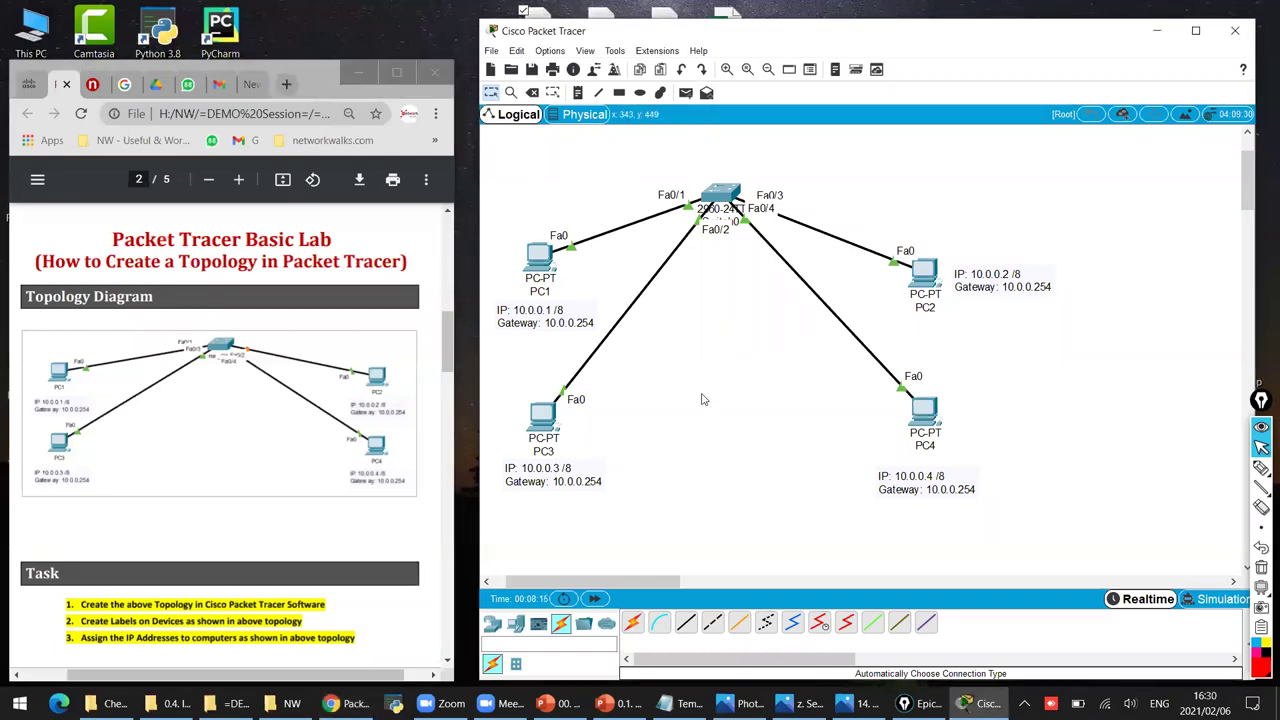
Read solution steps 1 to 3 in the Basic Lab PDF, covering device placement and automatic cabling.
{"action": "scroll", "coordinate": [96, 477], "scroll_direction": "down", "scroll_amount": 5}
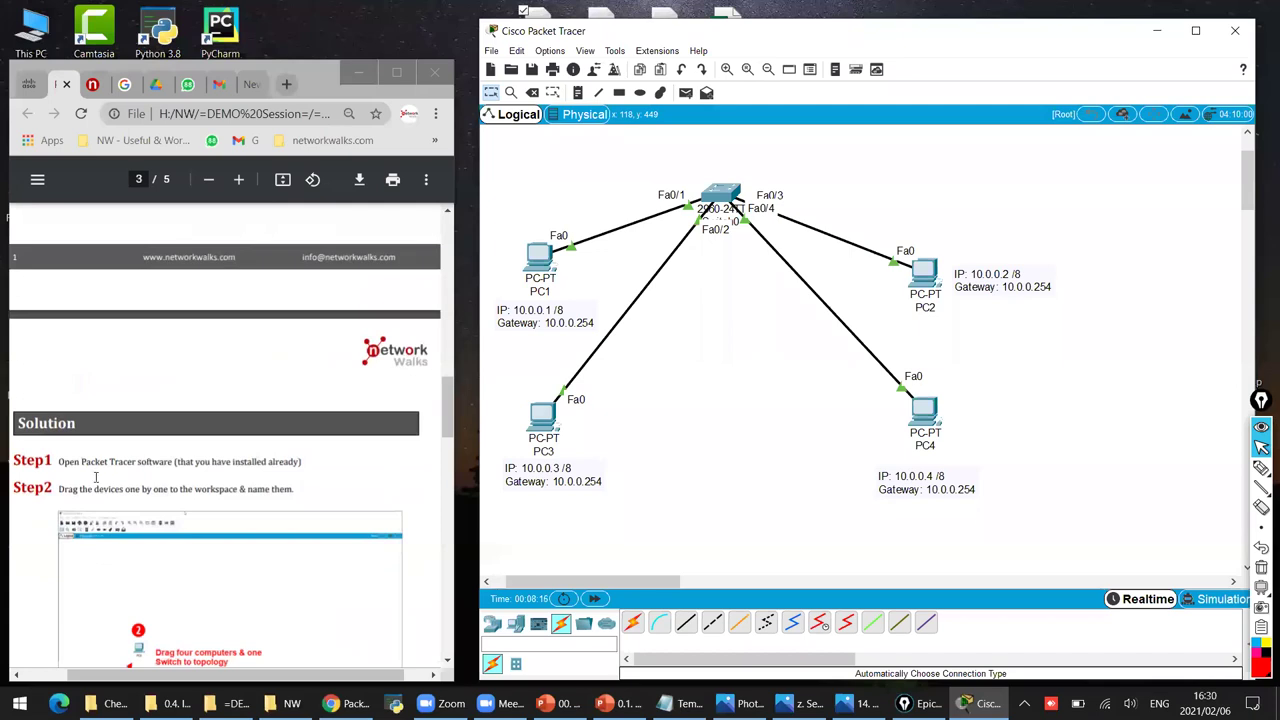
{"action": "left_click", "coordinate": [318, 464]}
{"action": "left_click_drag", "start_coordinate": [296, 488], "coordinate": [27, 488]}
{"action": "left_click", "coordinate": [53, 452]}
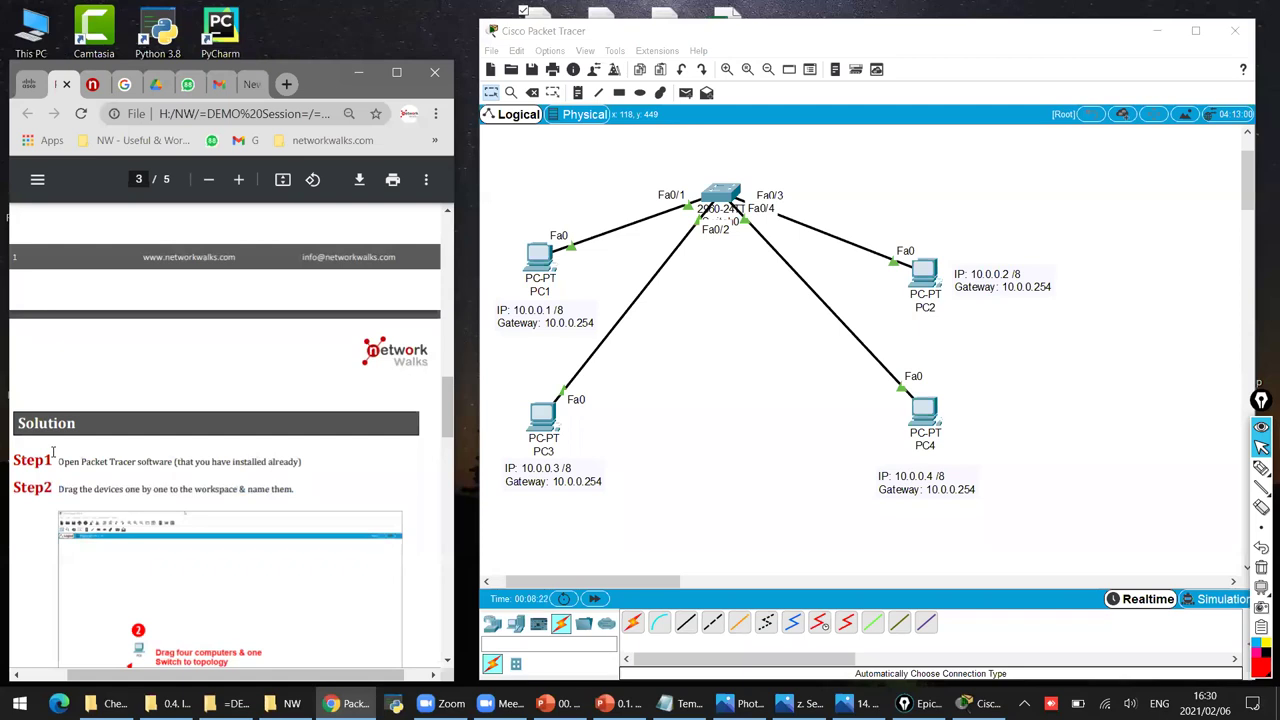
{"action": "scroll", "coordinate": [53, 452], "scroll_direction": "down", "scroll_amount": 3}
{"action": "scroll", "coordinate": [147, 472], "scroll_direction": "down", "scroll_amount": 3}
{"action": "scroll", "coordinate": [147, 472], "scroll_direction": "down", "scroll_amount": 4}
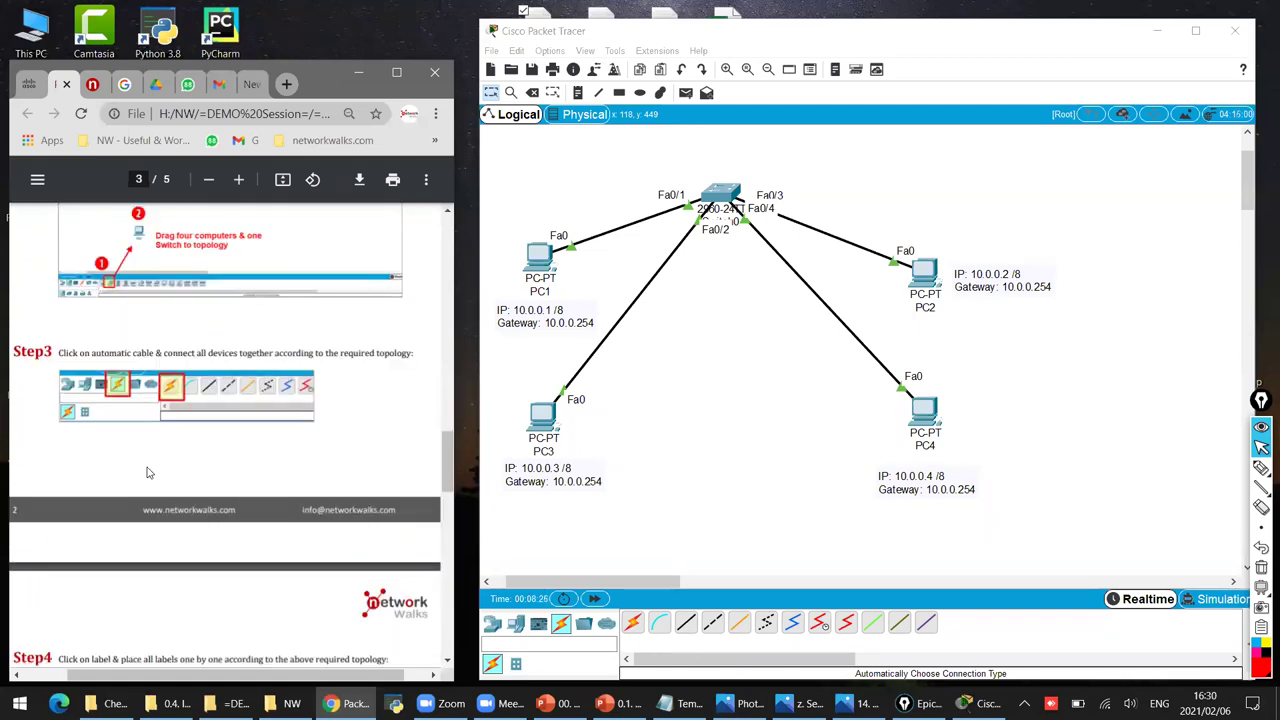
Read the rest of the PDF's solution from Step4 on, and select the Step5 instruction about assigning IP addresses.
{"action": "scroll", "coordinate": [147, 472], "scroll_direction": "down", "scroll_amount": 1}
{"action": "left_click", "coordinate": [708, 102]}
{"action": "left_click", "coordinate": [147, 576]}
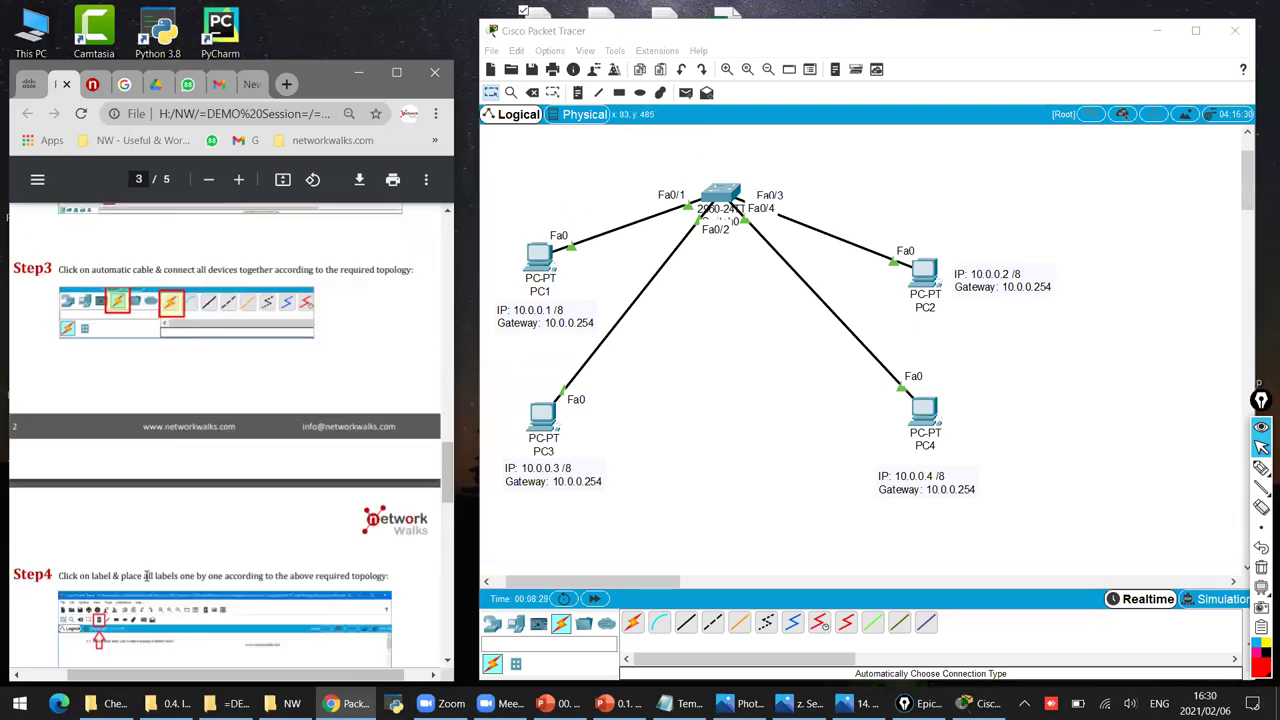
{"action": "scroll", "coordinate": [147, 576], "scroll_direction": "down", "scroll_amount": 7}
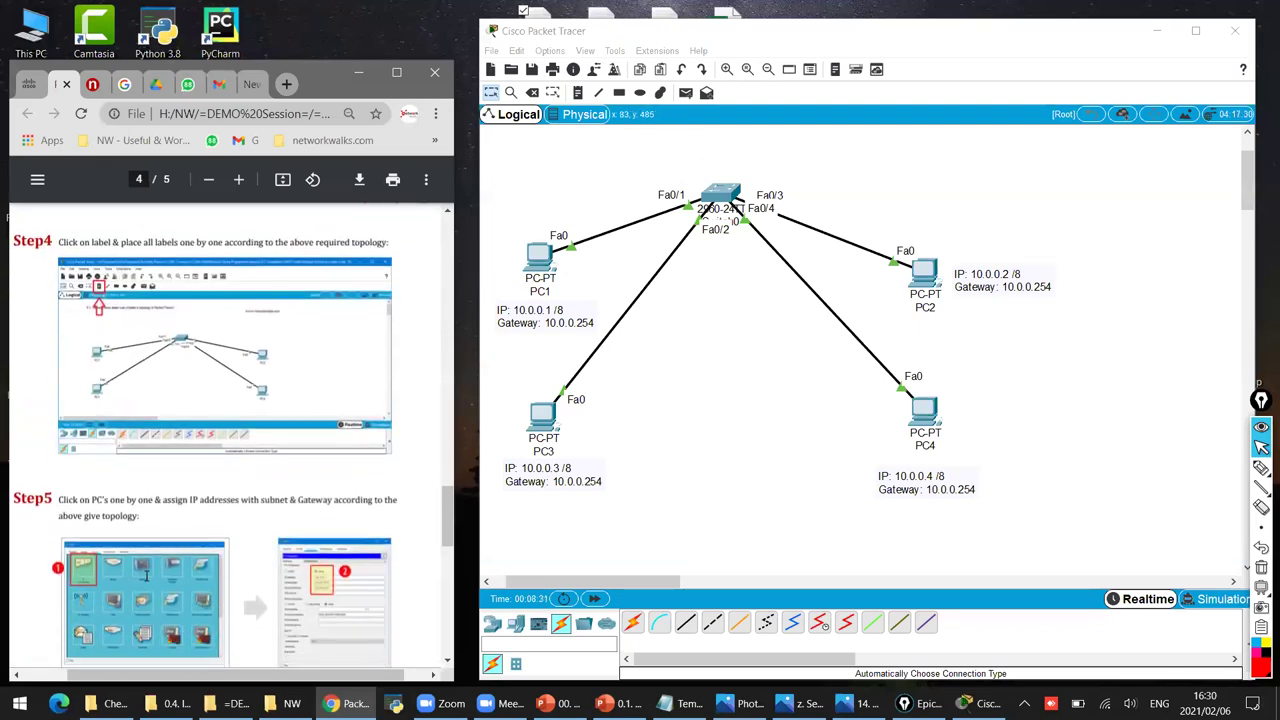
{"action": "scroll", "coordinate": [147, 576], "scroll_direction": "down", "scroll_amount": 7}
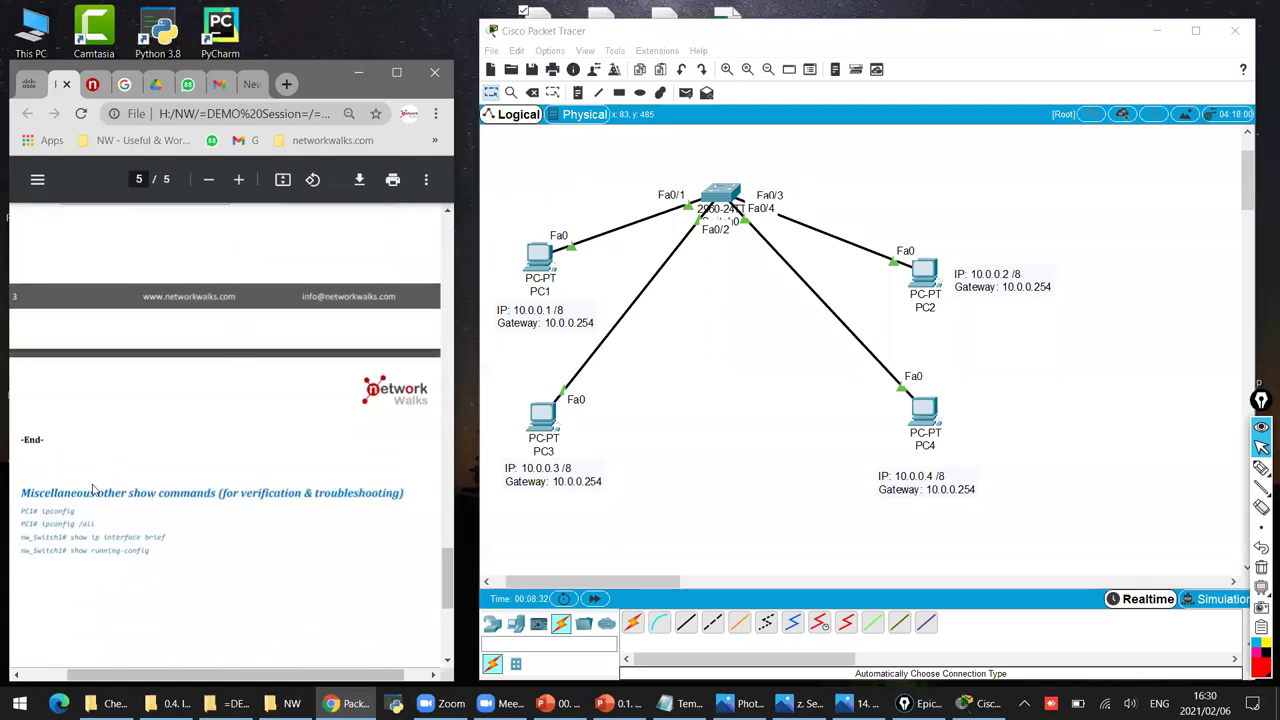
{"action": "scroll", "coordinate": [62, 493], "scroll_direction": "up", "scroll_amount": 7}
{"action": "left_click_drag", "start_coordinate": [62, 495], "coordinate": [304, 615]}
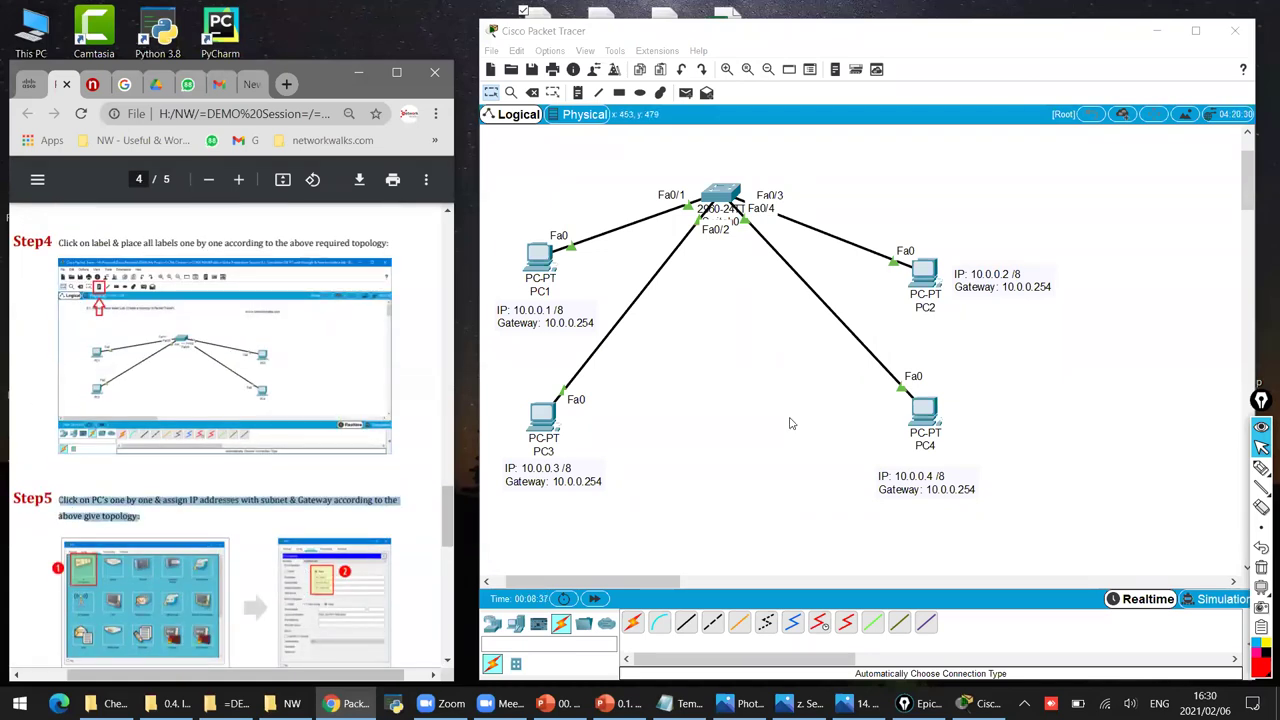
Open PC1's device window, move it clear of the PC1 icon, and display its desktop applications.
{"action": "left_click", "coordinate": [540, 266]}
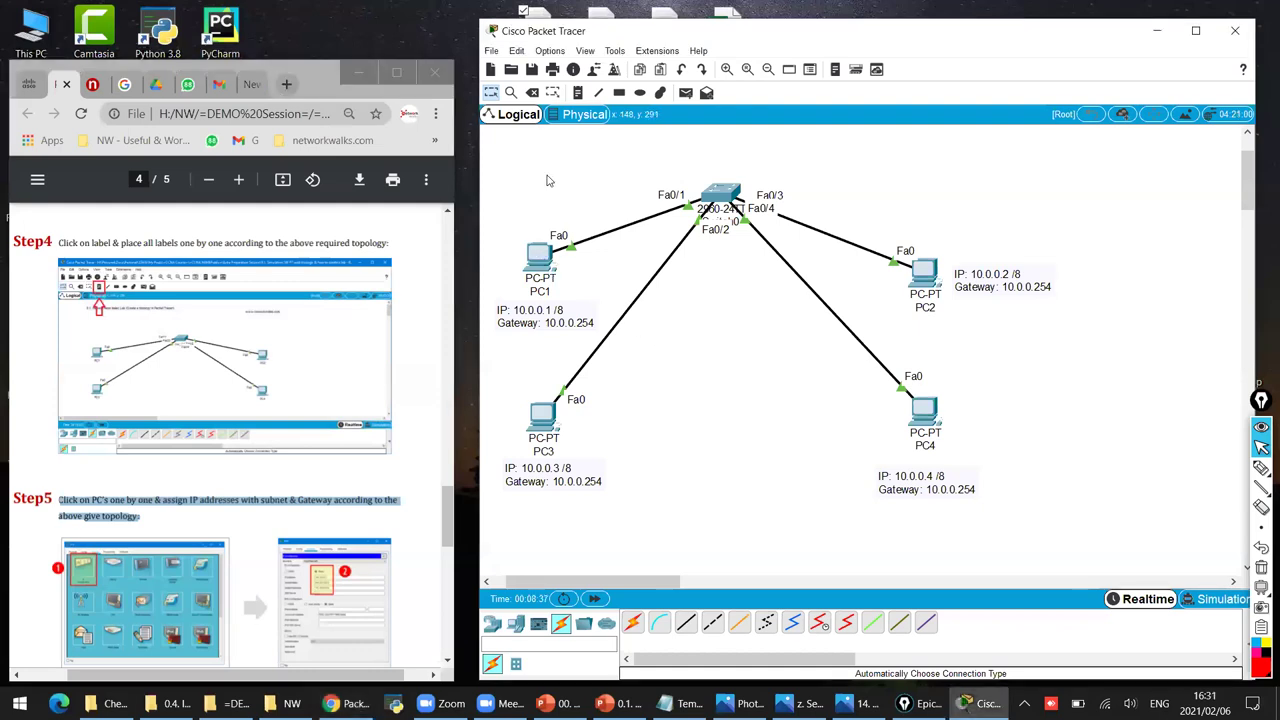
{"action": "left_click_drag", "start_coordinate": [576, 151], "coordinate": [886, 168]}
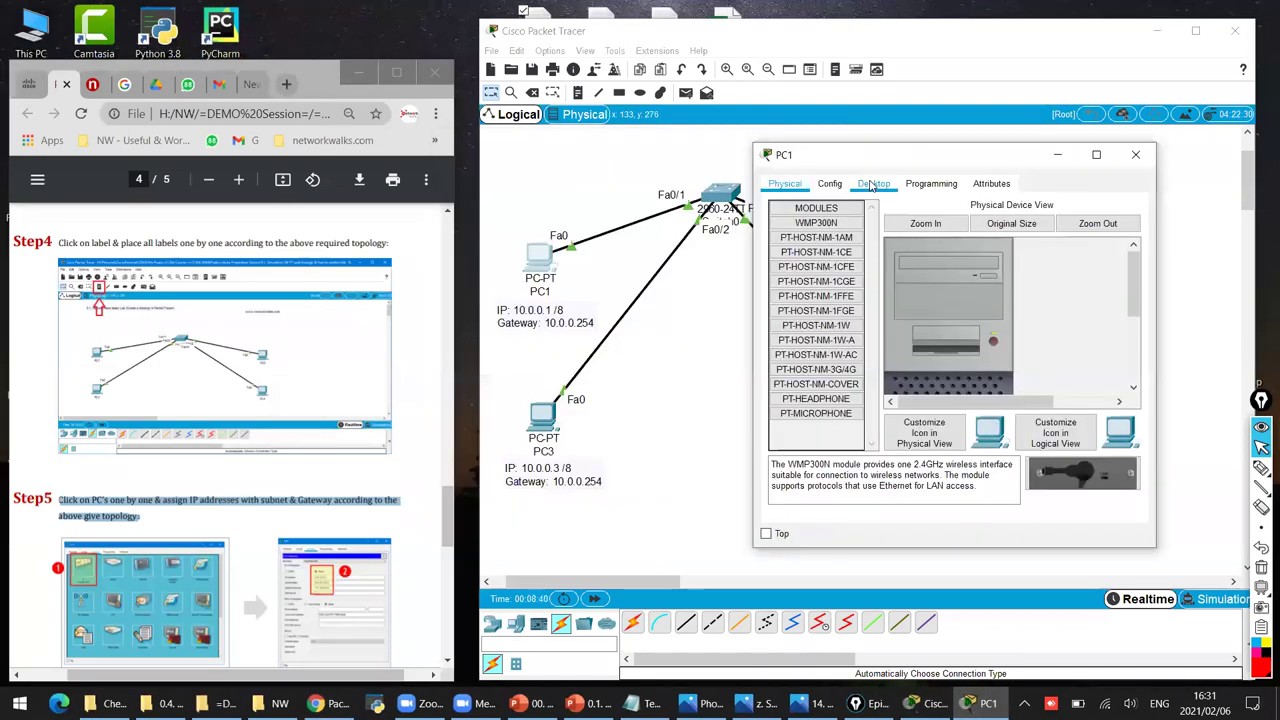
{"action": "left_click", "coordinate": [873, 185]}
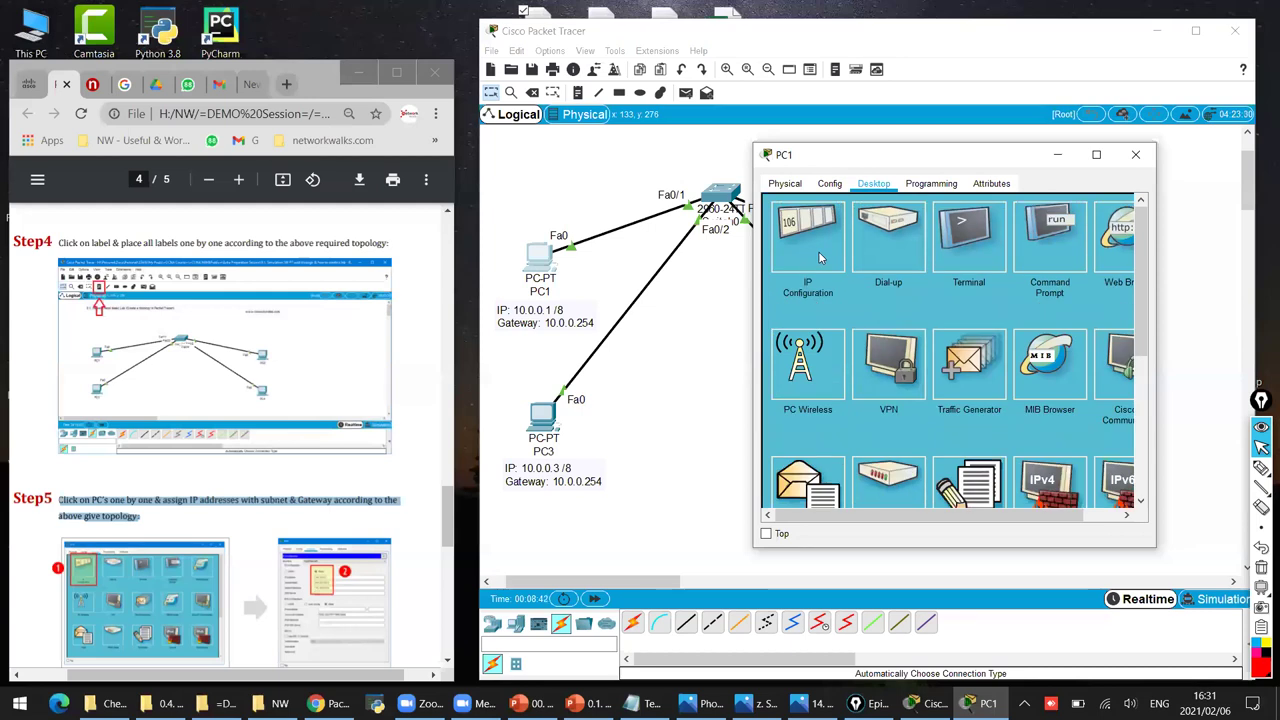
Circle the PDF's first Step5 picture, draw an arrow from it to PC1's window, and circle the IP Configuration application.
{"action": "left_click", "coordinate": [1262, 472]}
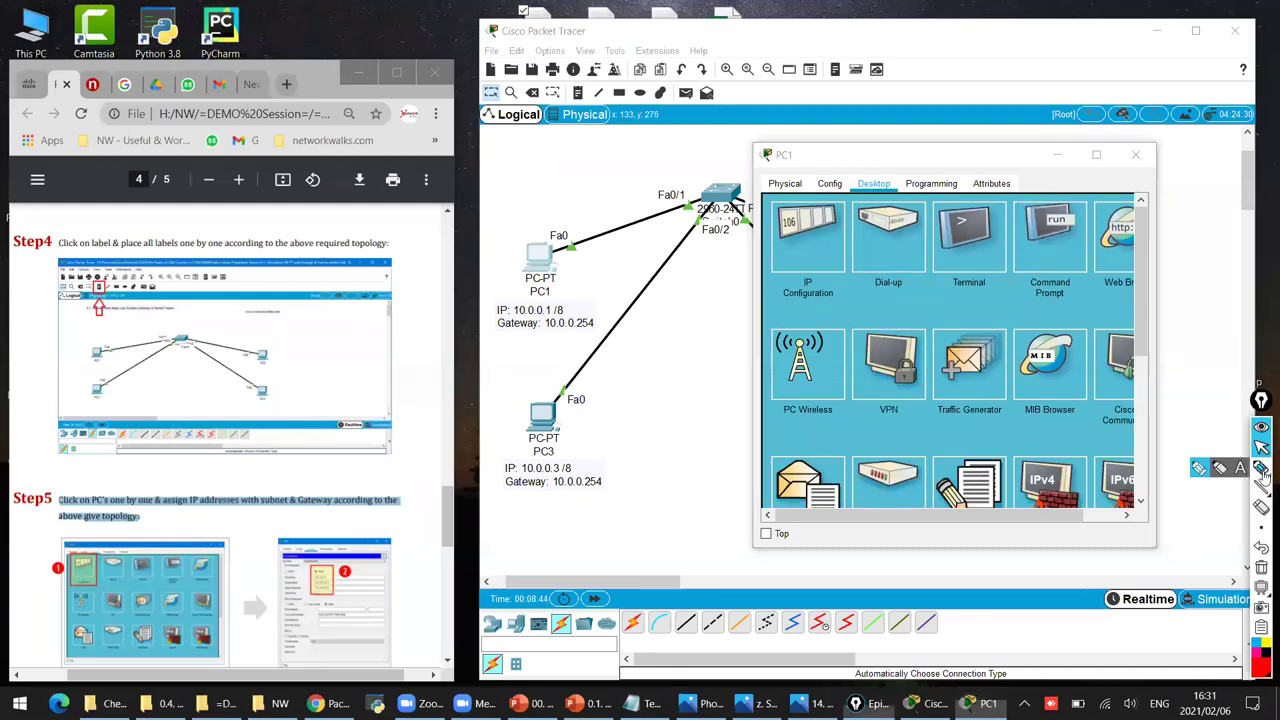
{"action": "mouse_move", "coordinate": [240, 467]}
{"action": "left_mouse_down"}
{"action": "mouse_move", "coordinate": [148, 503]}
{"action": "mouse_move", "coordinate": [700, 280]}
{"action": "mouse_move", "coordinate": [705, 310]}
{"action": "left_mouse_up"}
{"action": "mouse_move", "coordinate": [825, 207]}
{"action": "left_mouse_down"}
{"action": "mouse_move", "coordinate": [815, 292]}
{"action": "mouse_move", "coordinate": [763, 205]}
{"action": "left_mouse_up"}
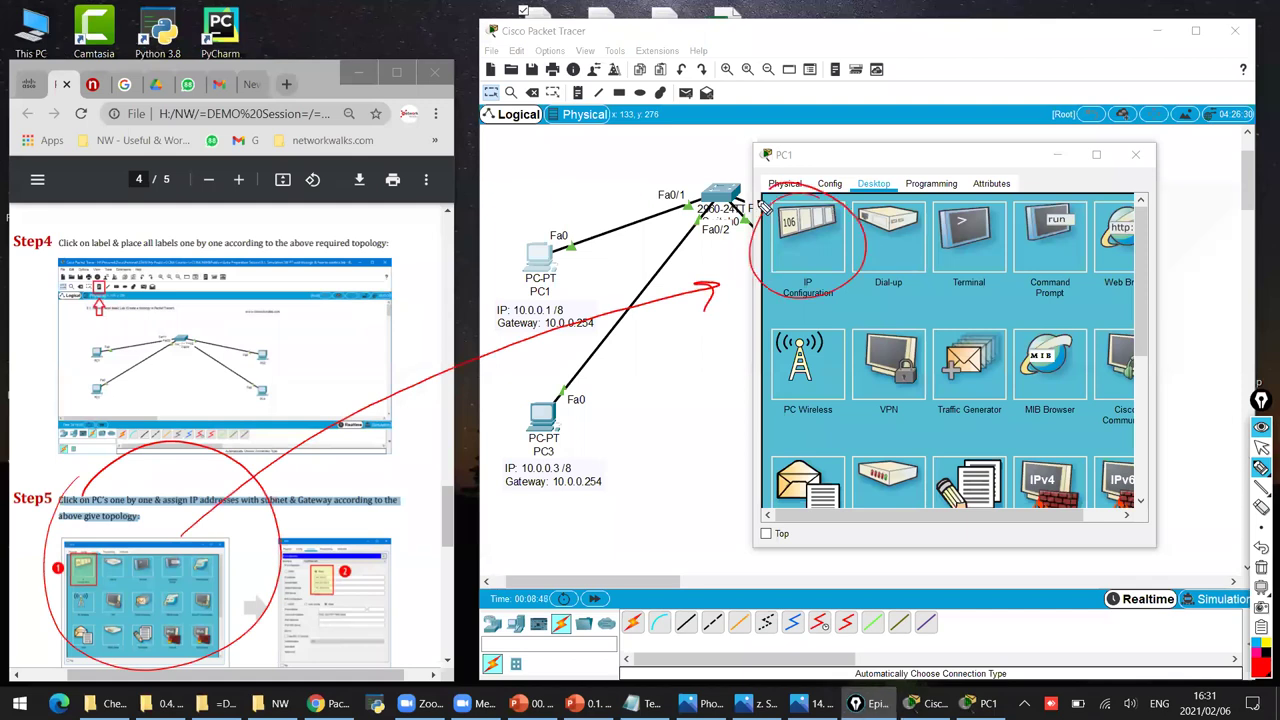
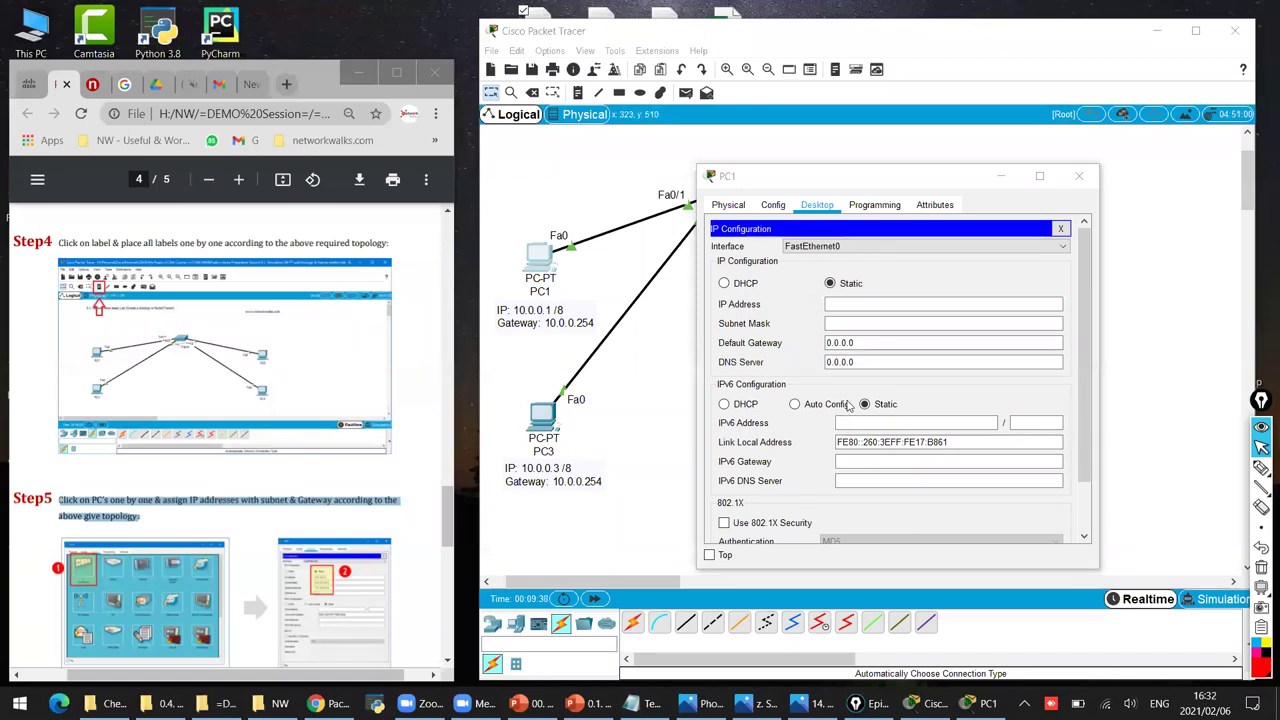
Underline the IP address in PC1's note with the pen, clear the annotation, and return to the normal pointer.
{"action": "left_click", "coordinate": [1260, 468]}
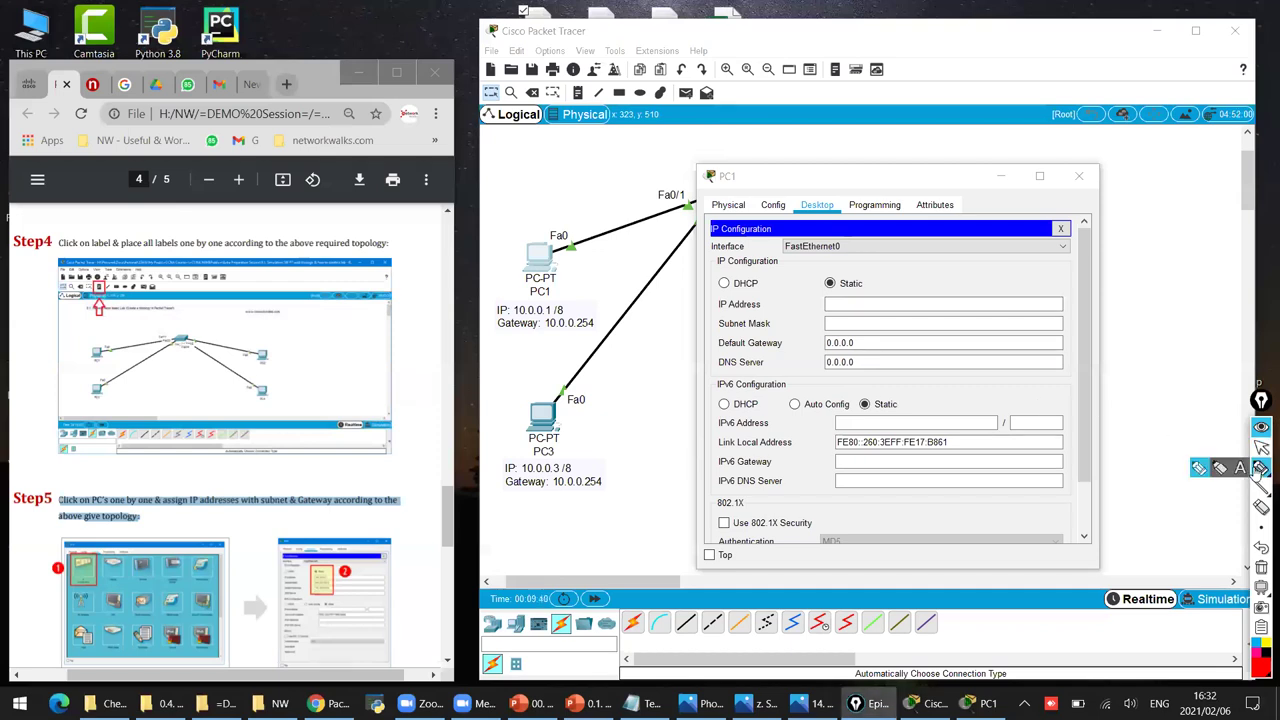
{"action": "mouse_move", "coordinate": [554, 314]}
{"action": "left_mouse_down"}
{"action": "mouse_move", "coordinate": [541, 317]}
{"action": "mouse_move", "coordinate": [566, 322]}
{"action": "left_mouse_up"}
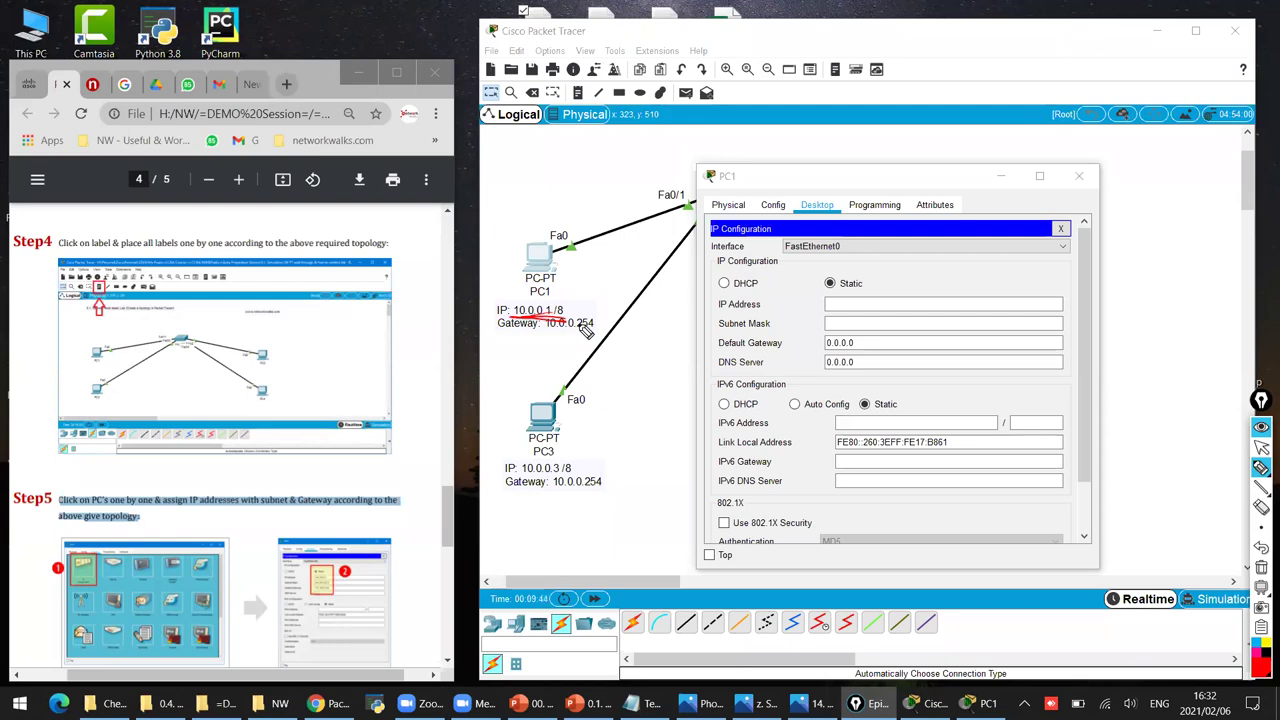
{"action": "left_click", "coordinate": [1261, 566]}
{"action": "left_click", "coordinate": [1261, 447]}
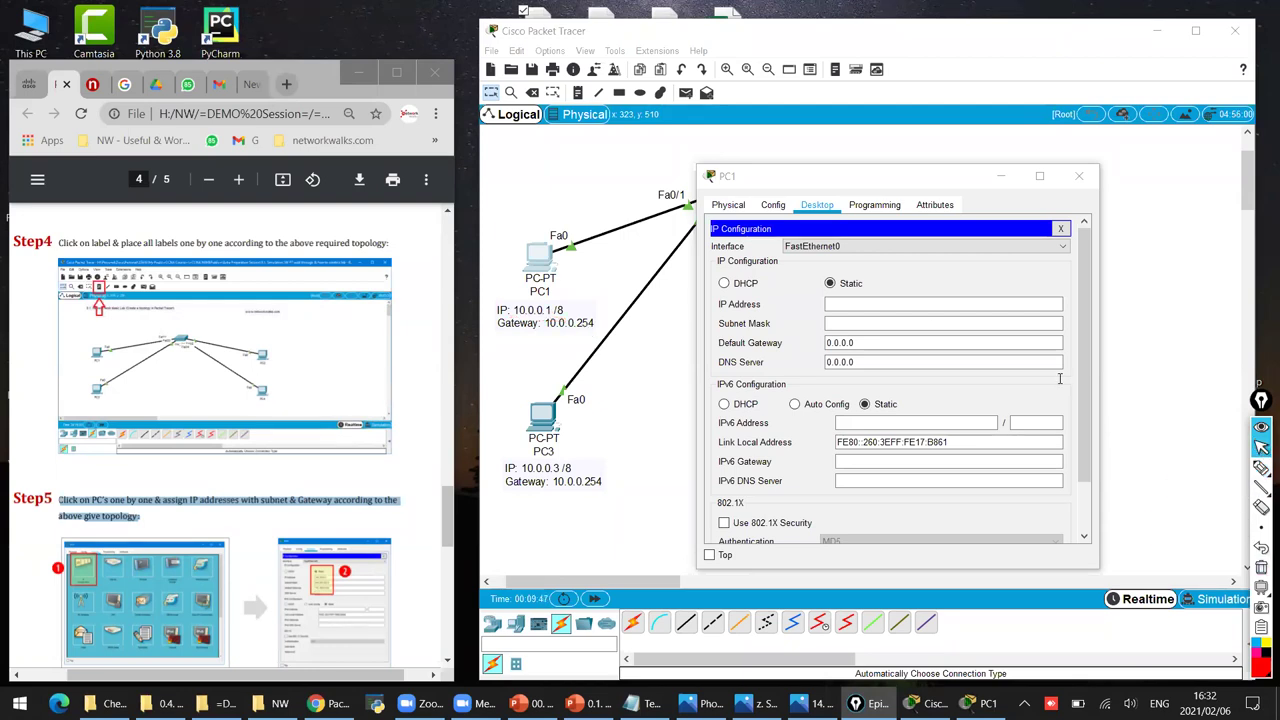
Move PC1's address note back beneath the PC1 icon, and bring PC1's IP Configuration window back to the front.
{"action": "left_click", "coordinate": [864, 303]}
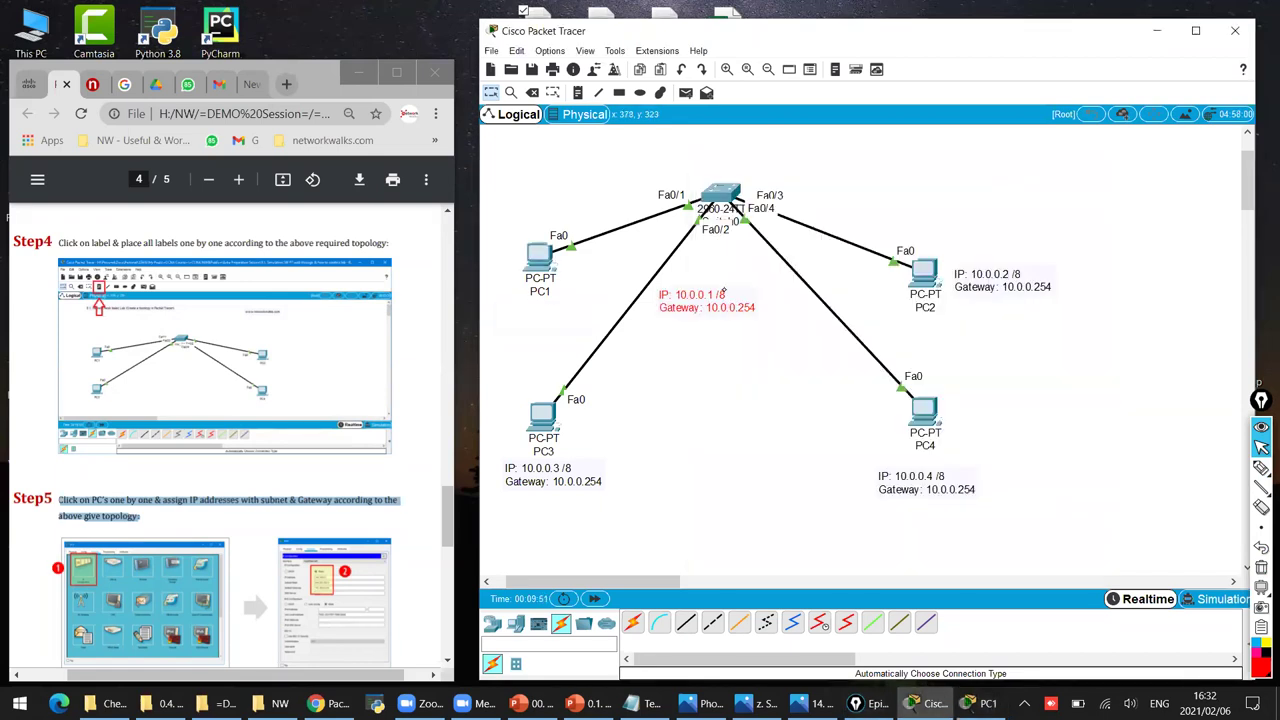
{"action": "left_click_drag", "start_coordinate": [700, 300], "coordinate": [550, 325]}
{"action": "left_click", "coordinate": [984, 703]}
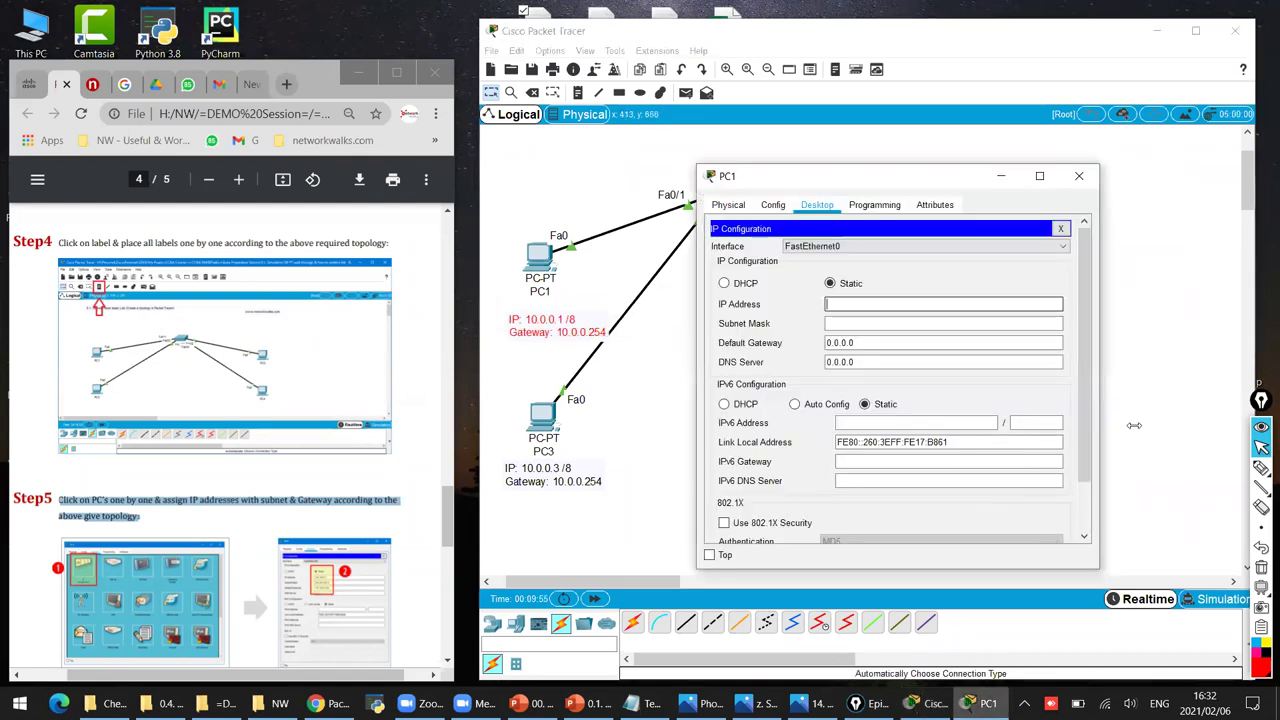
Circle PC1's note with the pen, draw arrows from it to the IP Address and Default Gateway fields, and clear the annotations.
{"action": "left_click", "coordinate": [1261, 470]}
{"action": "mouse_move", "coordinate": [545, 298]}
{"action": "left_mouse_down"}
{"action": "mouse_move", "coordinate": [600, 306]}
{"action": "mouse_move", "coordinate": [537, 305]}
{"action": "left_mouse_up"}
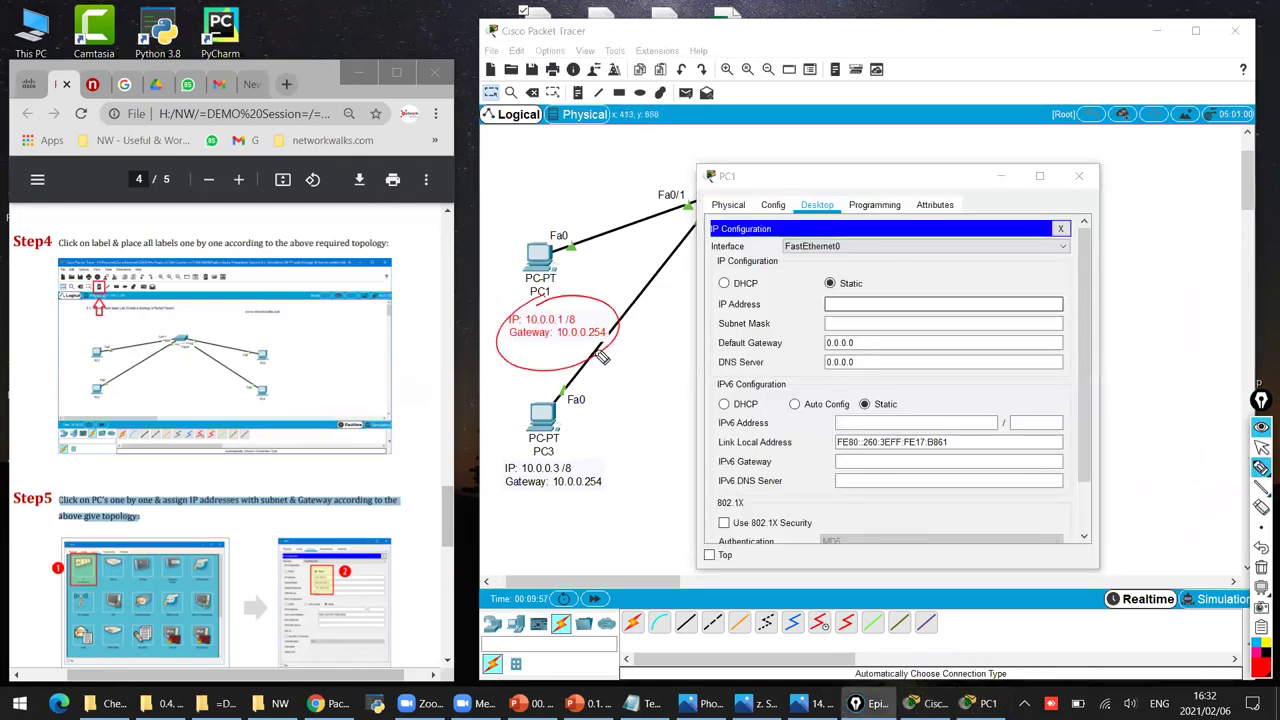
{"action": "mouse_move", "coordinate": [1264, 530]}
{"action": "left_click_drag", "start_coordinate": [619, 318], "coordinate": [812, 305]}
{"action": "left_click_drag", "start_coordinate": [812, 305], "coordinate": [712, 309]}
{"action": "mouse_move", "coordinate": [565, 345]}
{"action": "left_mouse_down"}
{"action": "mouse_move", "coordinate": [680, 398]}
{"action": "mouse_move", "coordinate": [838, 338]}
{"action": "mouse_move", "coordinate": [806, 370]}
{"action": "left_mouse_up"}
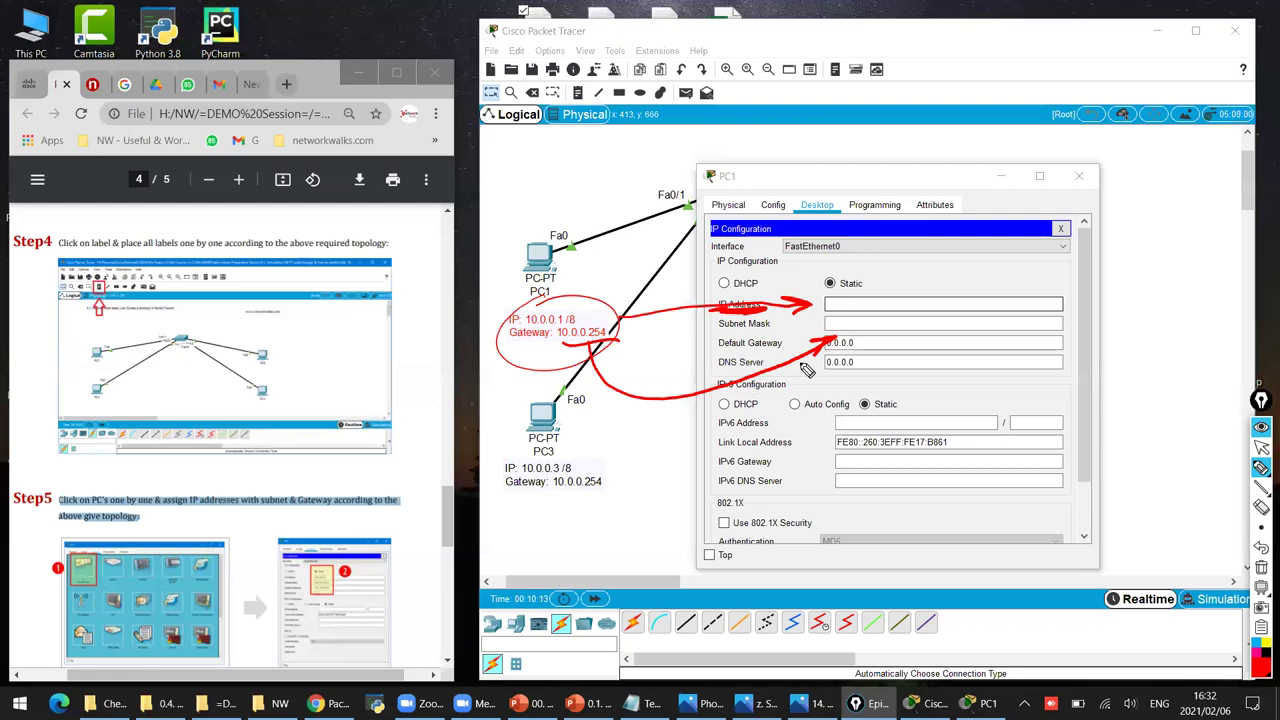
{"action": "key", "text": "ctrl+shift+7"}
{"action": "key", "text": "ctrl+shift+2"}
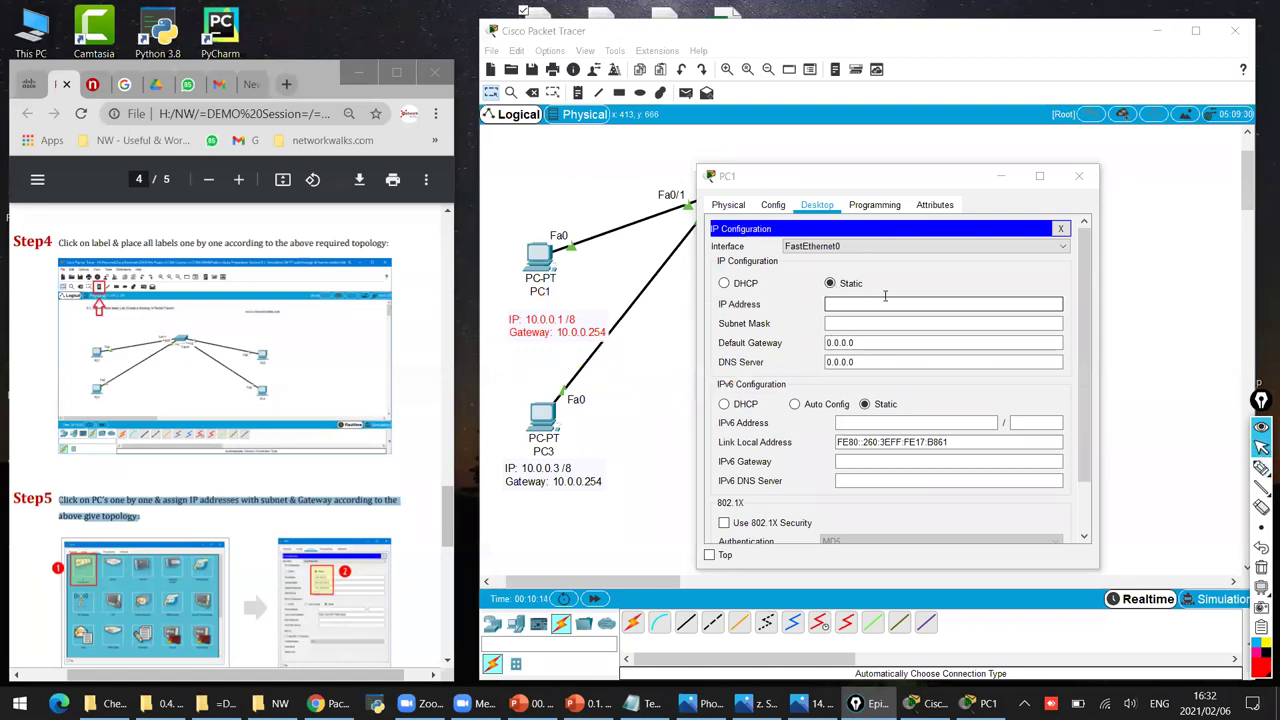
Assign PC1 the static IP address 10.0.0.1 and fill in the subnet mask 255.0.0.0.
{"action": "left_click", "coordinate": [885, 307]}
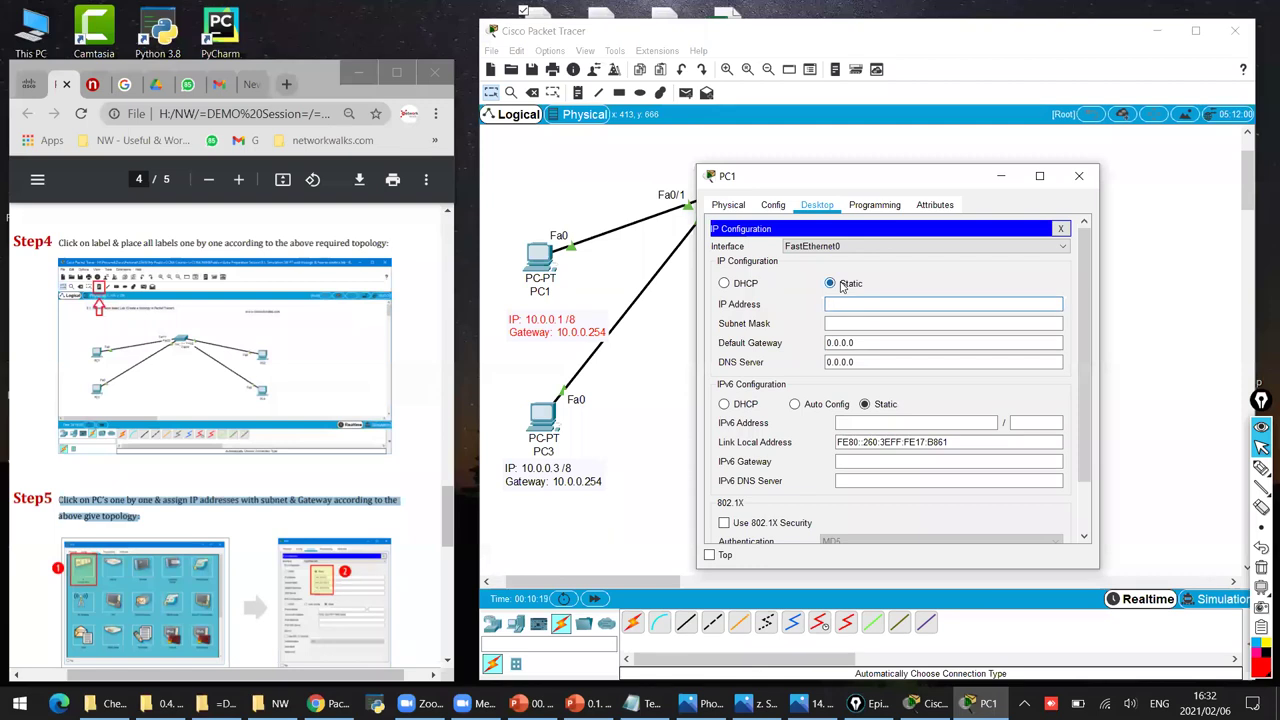
{"action": "left_click", "coordinate": [846, 304]}
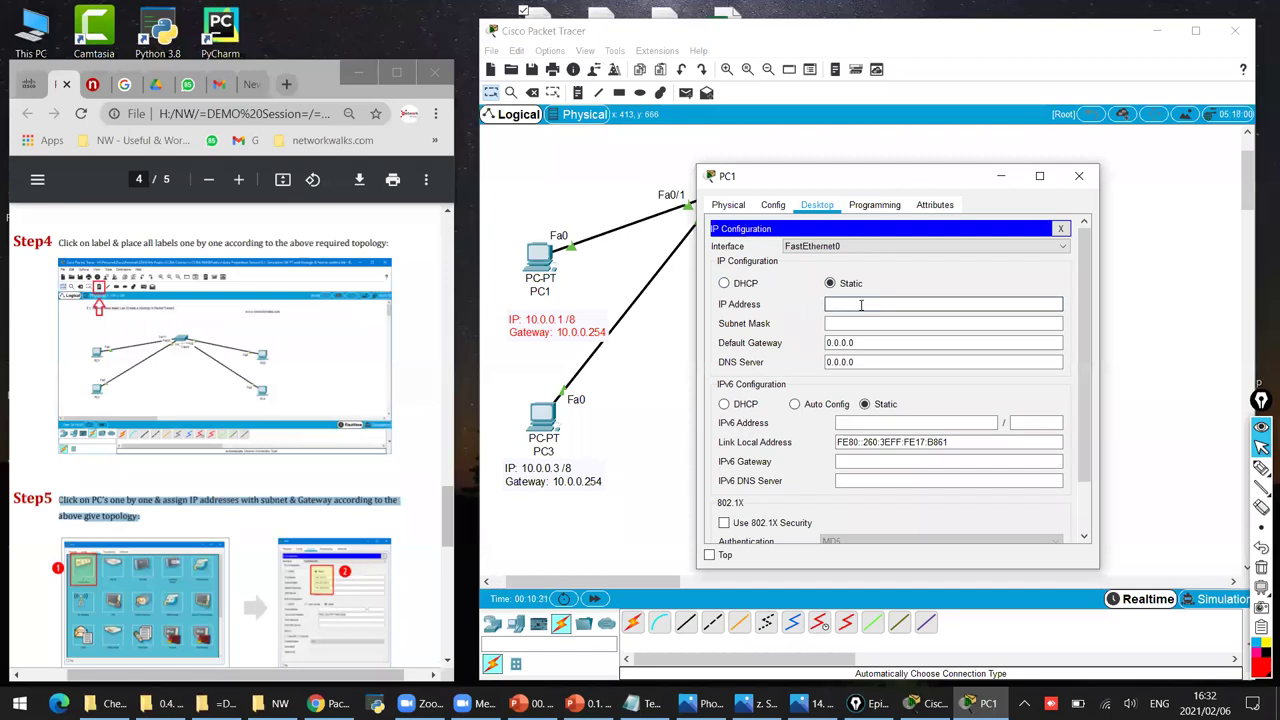
{"action": "type", "text": "10.0.0.1"}
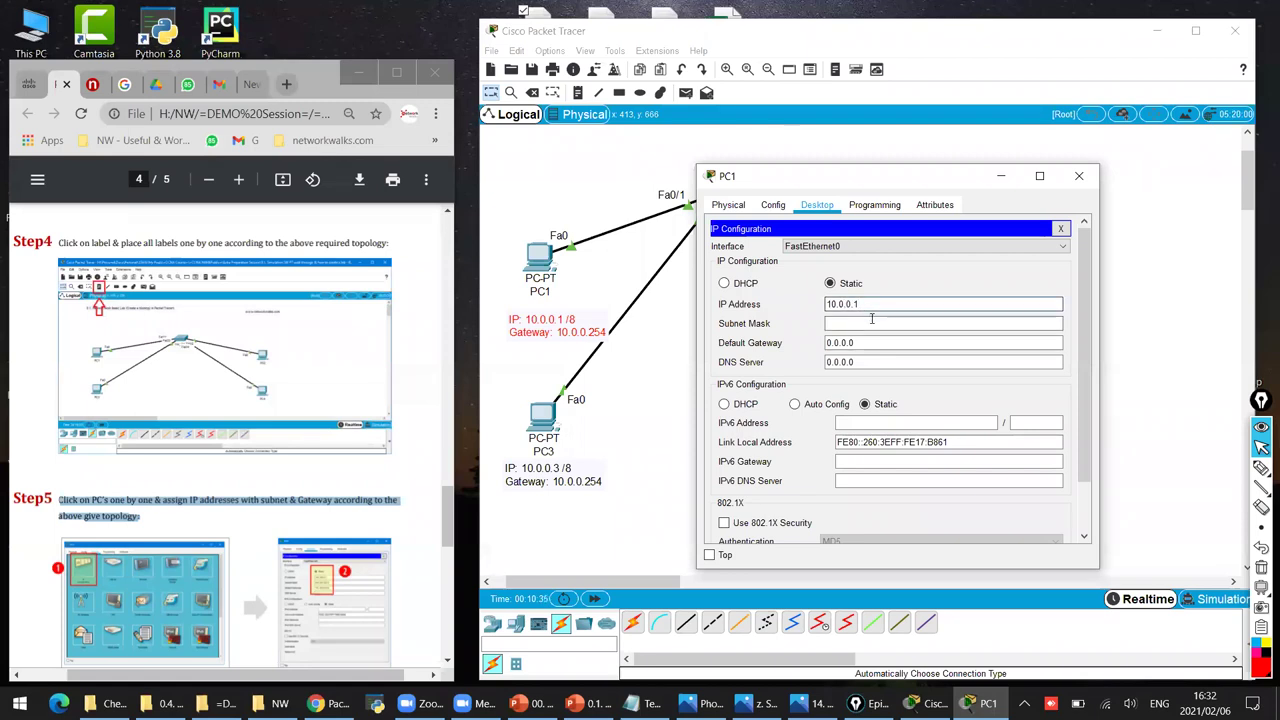
{"action": "left_click", "coordinate": [872, 320]}
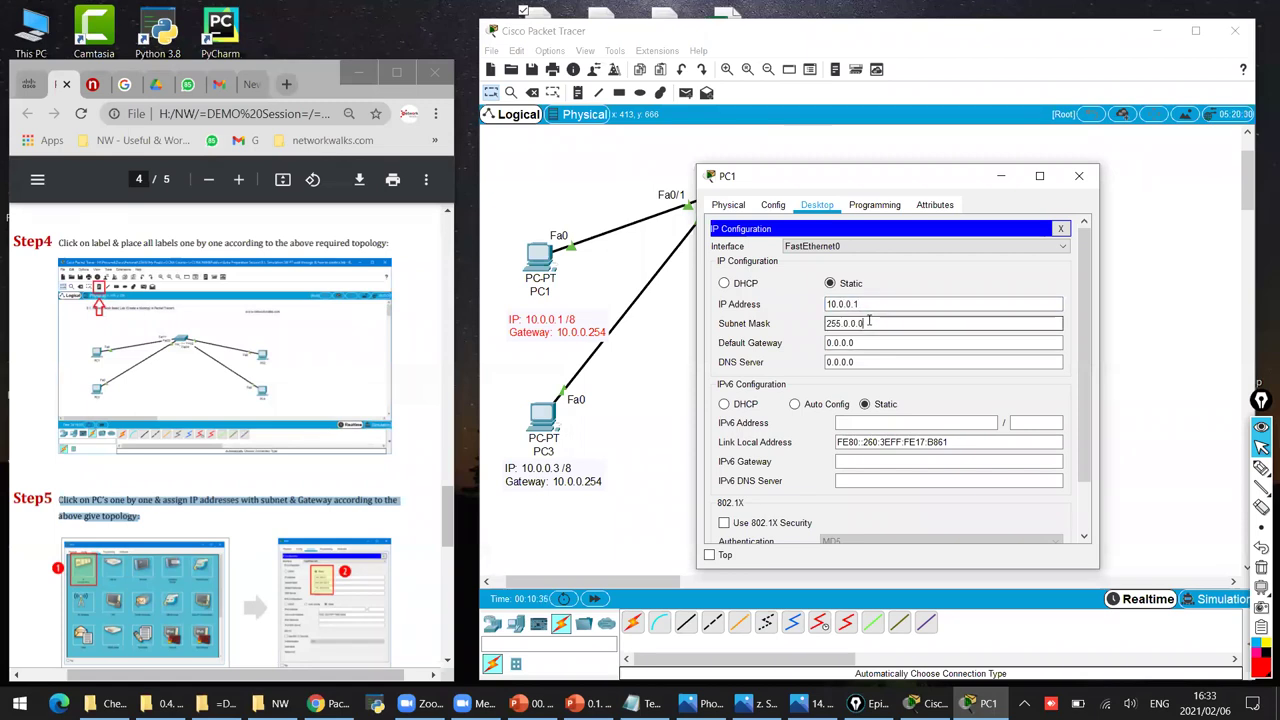
{"action": "right_click", "coordinate": [834, 324]}
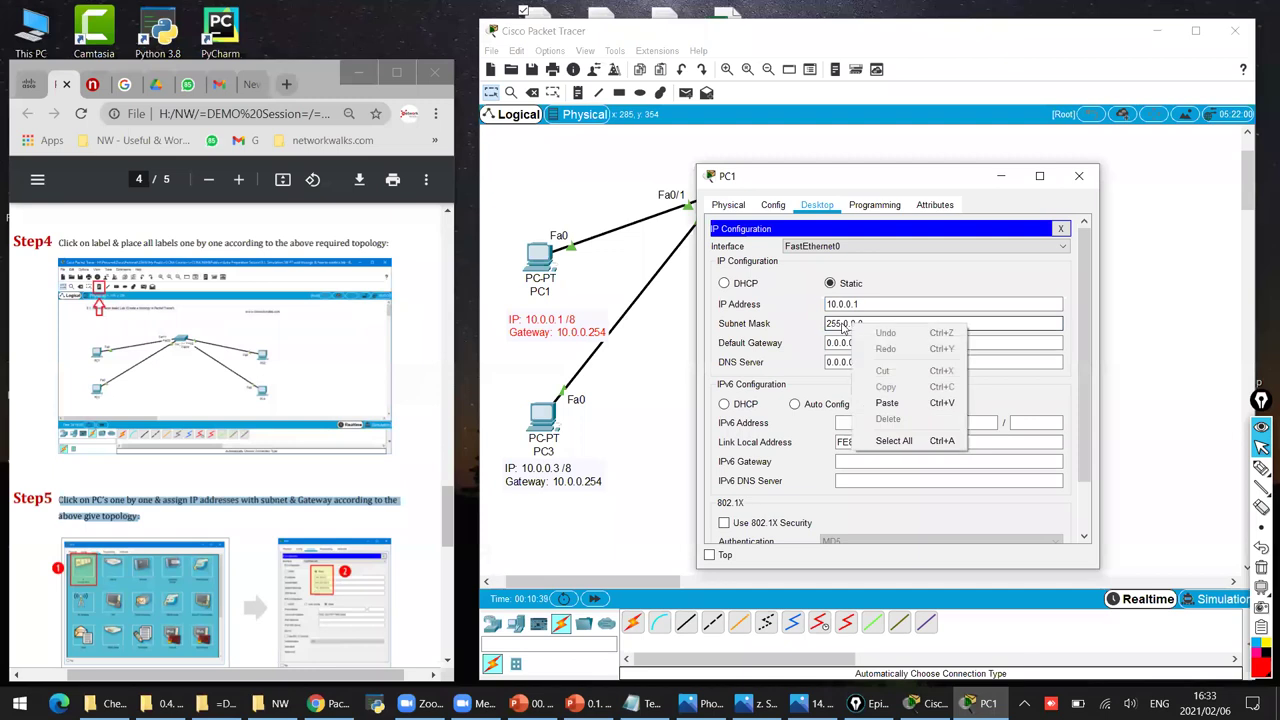
{"action": "right_click", "coordinate": [832, 326]}
{"action": "left_click", "coordinate": [833, 324]}
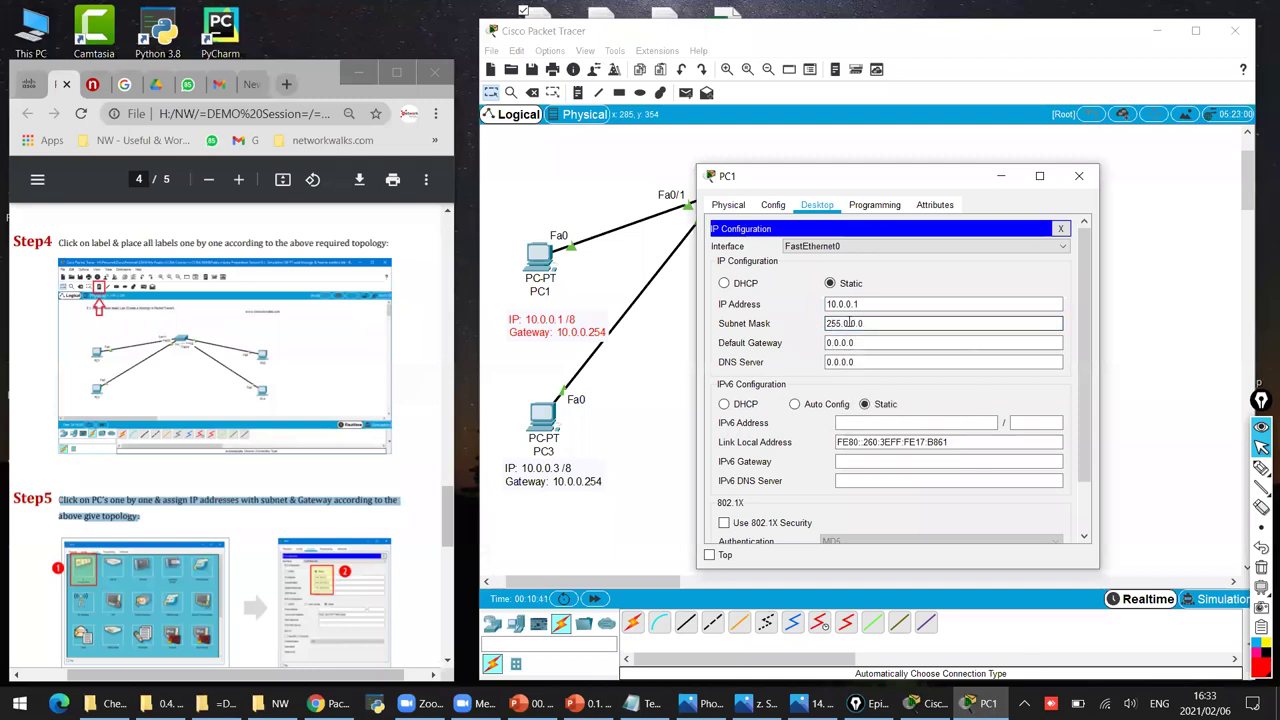
{"action": "left_click_drag", "start_coordinate": [841, 323], "coordinate": [870, 322]}
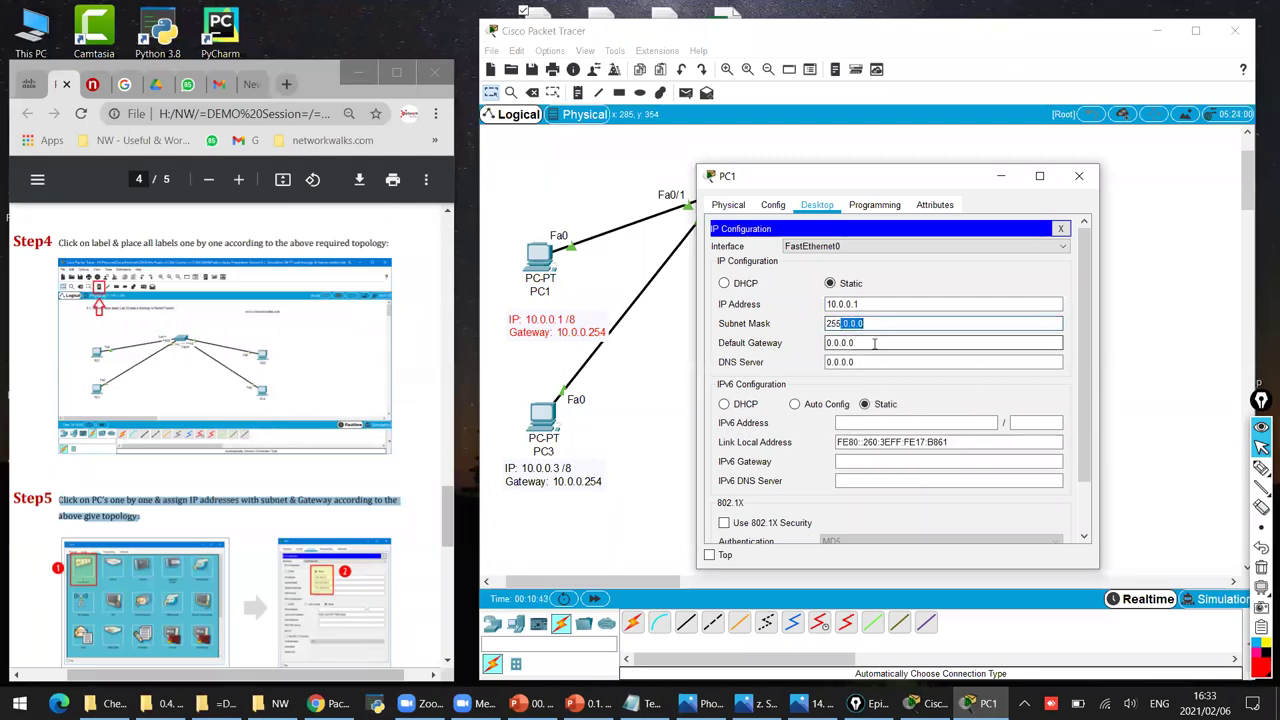
Set PC1's default gateway to 10.0.0.254, and close its IP Configuration and device window.
{"action": "key", "text": "Tab"}
{"action": "type", "text": "1"}
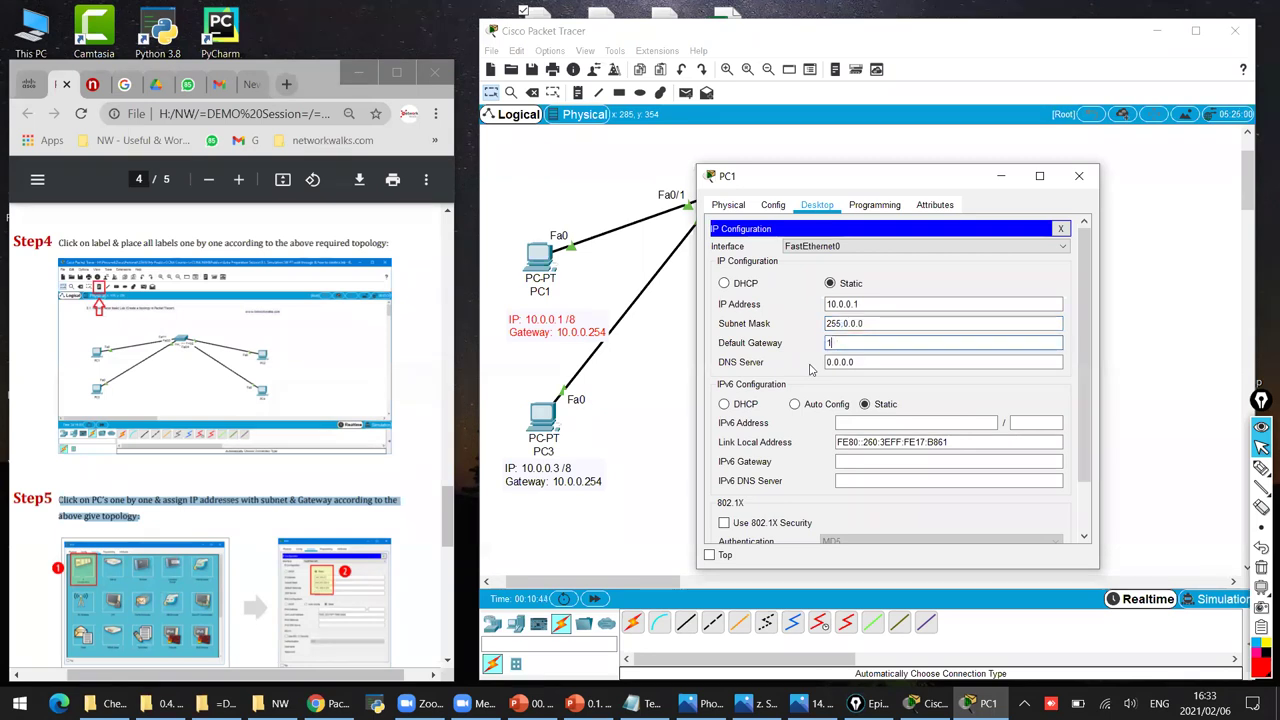
{"action": "type", "text": "0.0.0.254"}
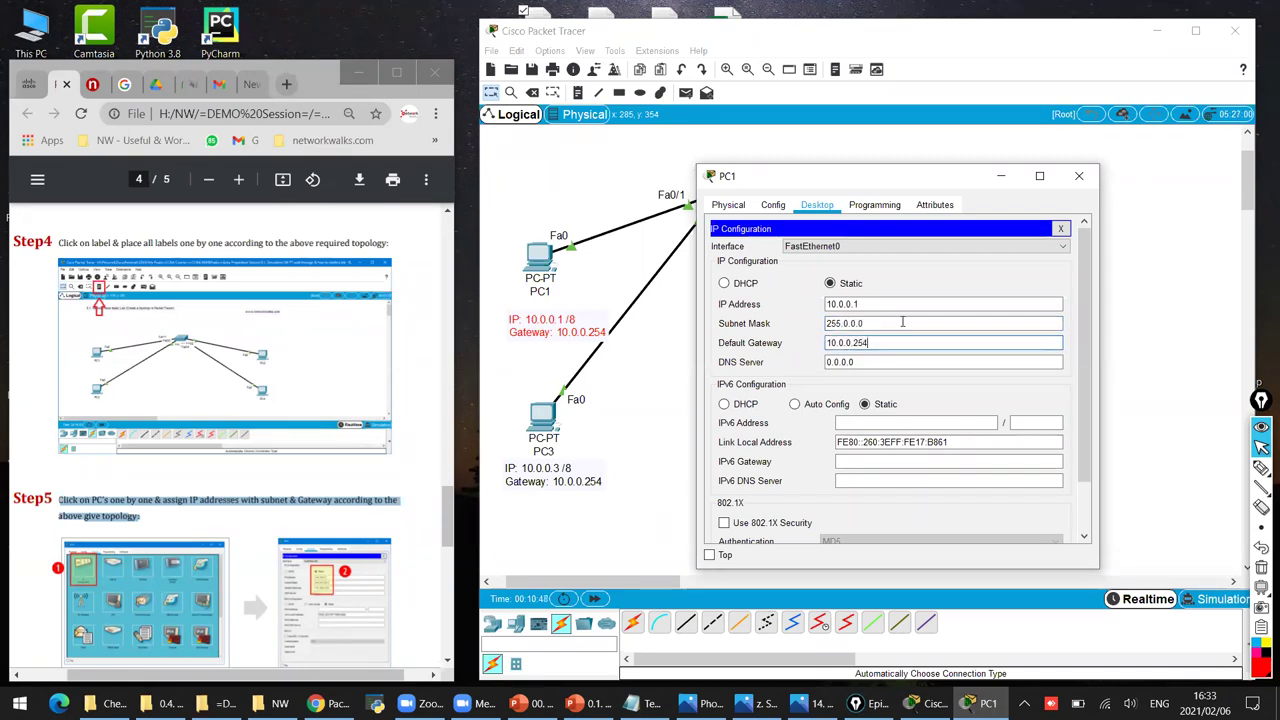
{"action": "left_click", "coordinate": [1064, 229]}
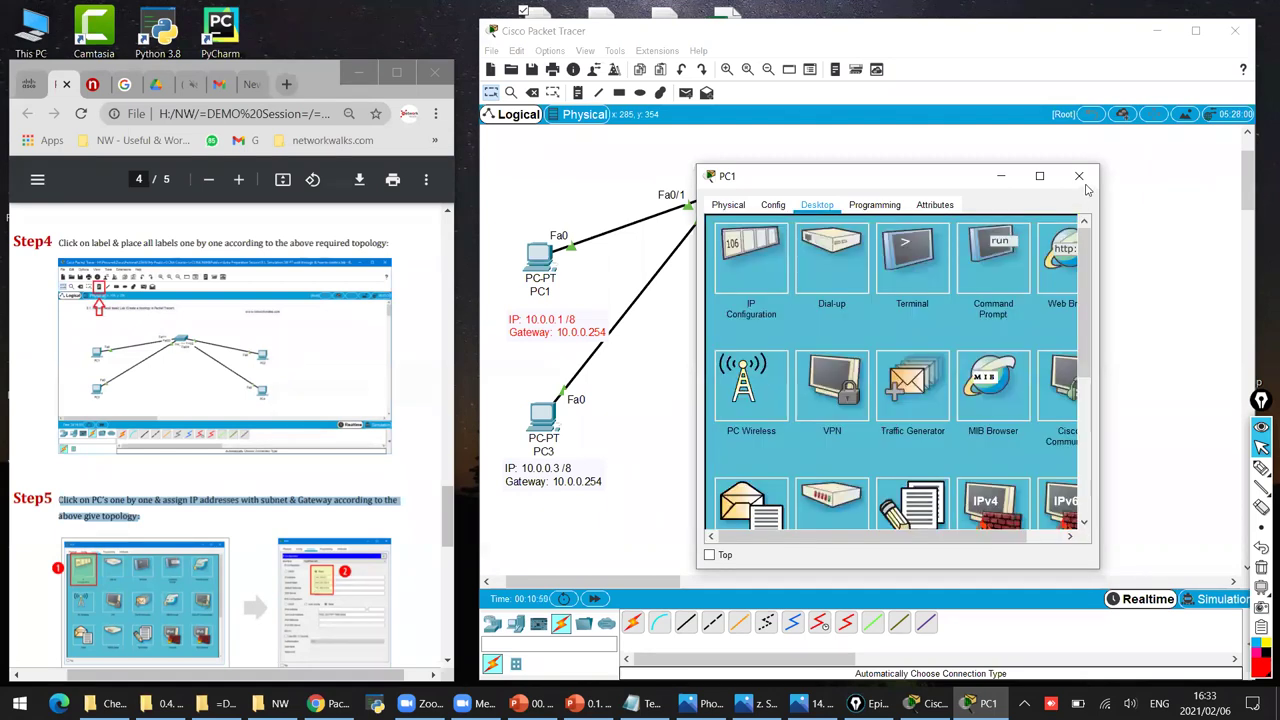
{"action": "left_click", "coordinate": [1079, 176]}
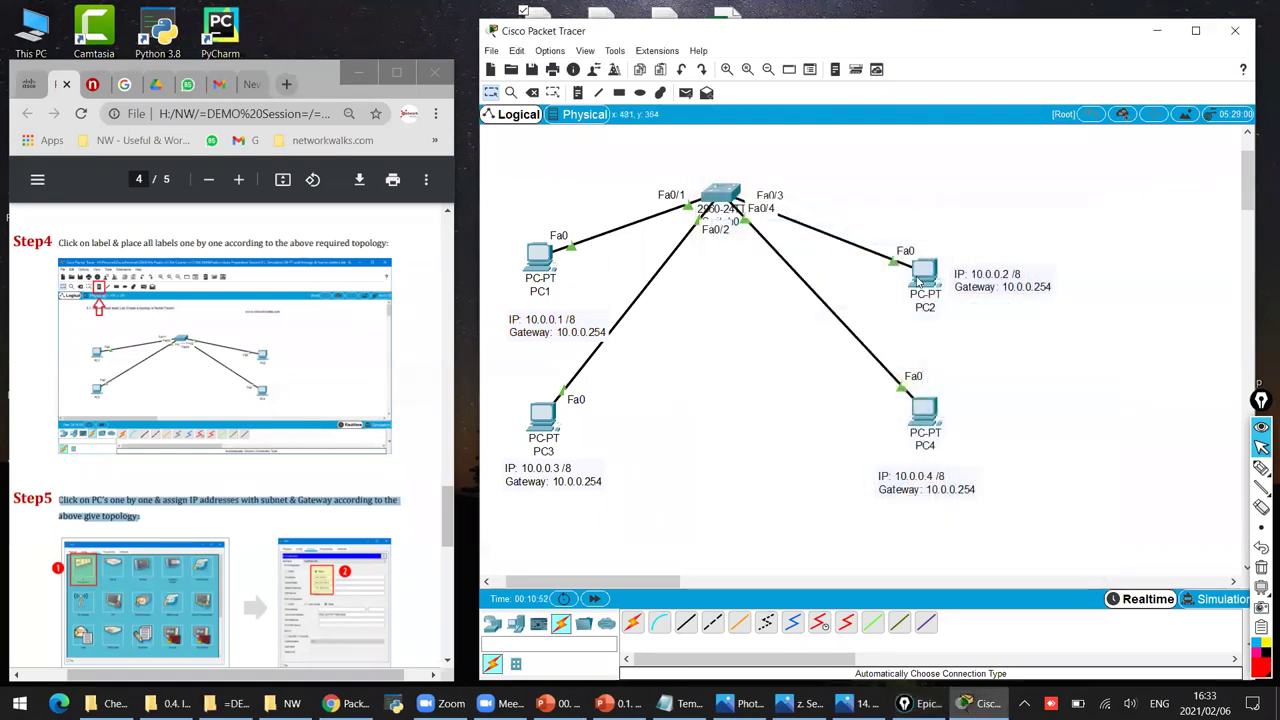
Open PC2's IP Configuration and assign IP address 10.0.0.2, subnet mask 255.0.0.0 and default gateway 10.0.0.254.
{"action": "left_click", "coordinate": [922, 272]}
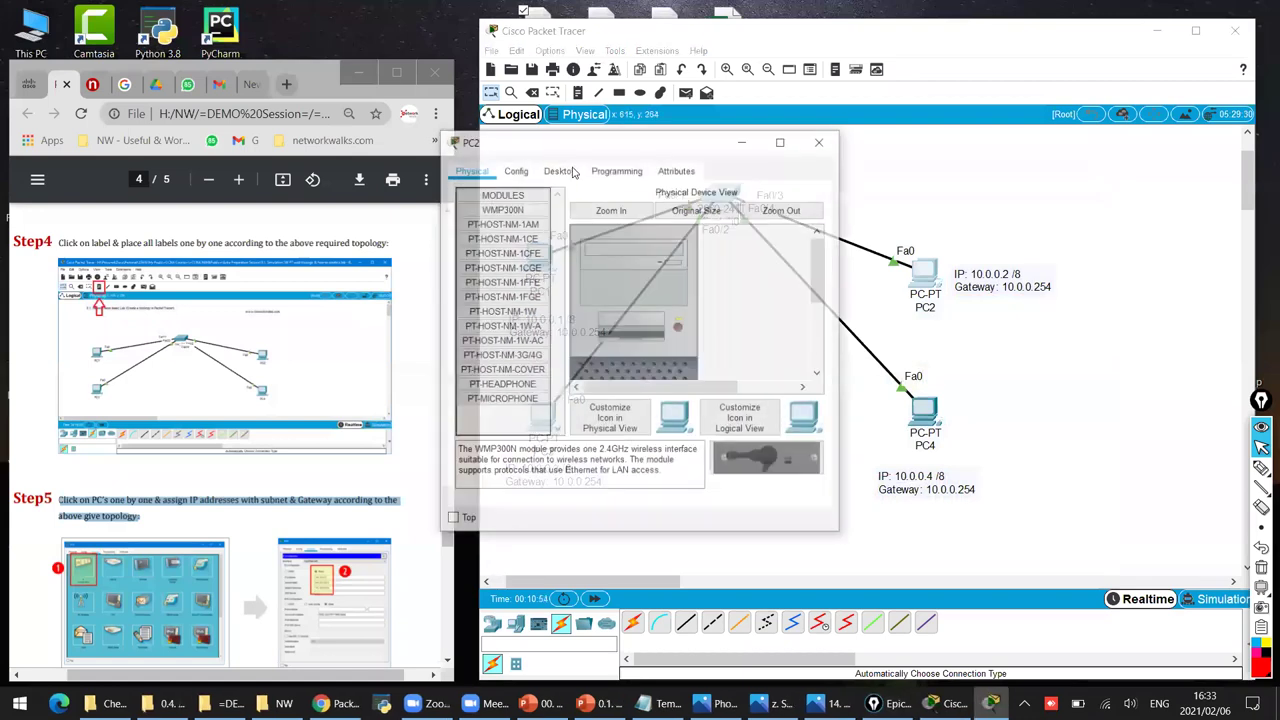
{"action": "left_click", "coordinate": [559, 169]}
{"action": "left_click", "coordinate": [509, 228]}
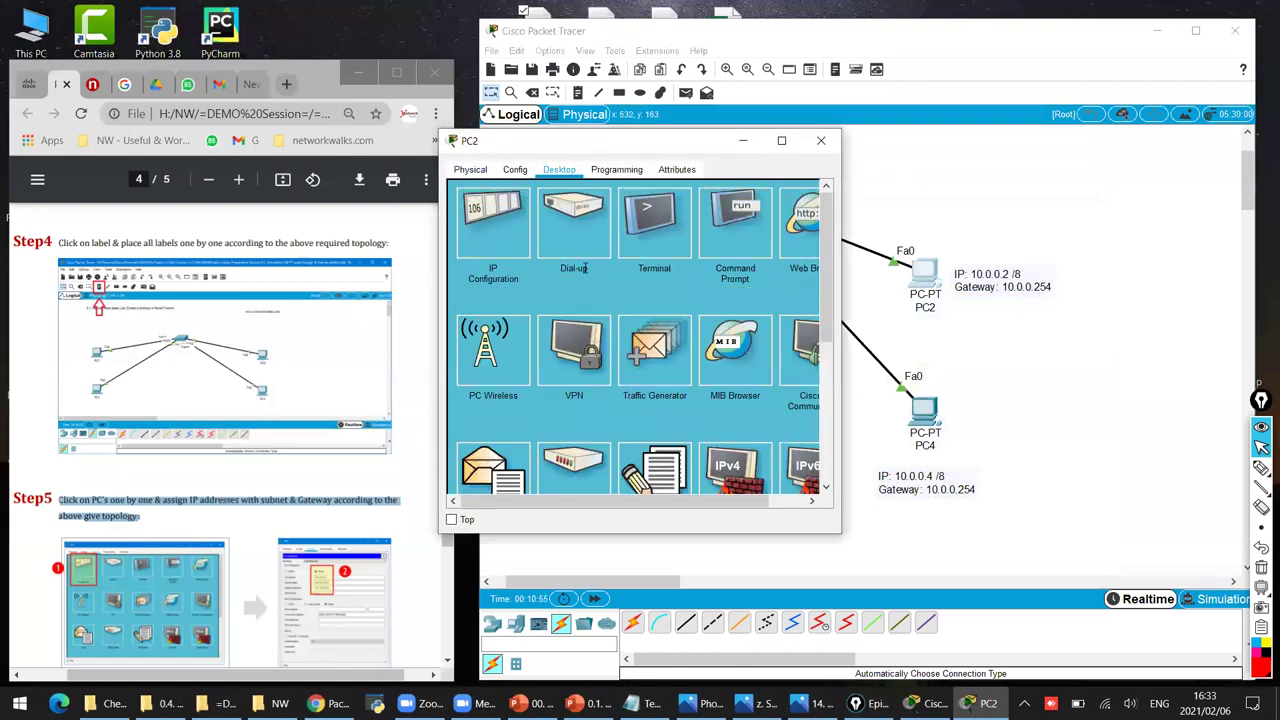
{"action": "left_click", "coordinate": [587, 268]}
{"action": "type", "text": "10.0.0.2"}
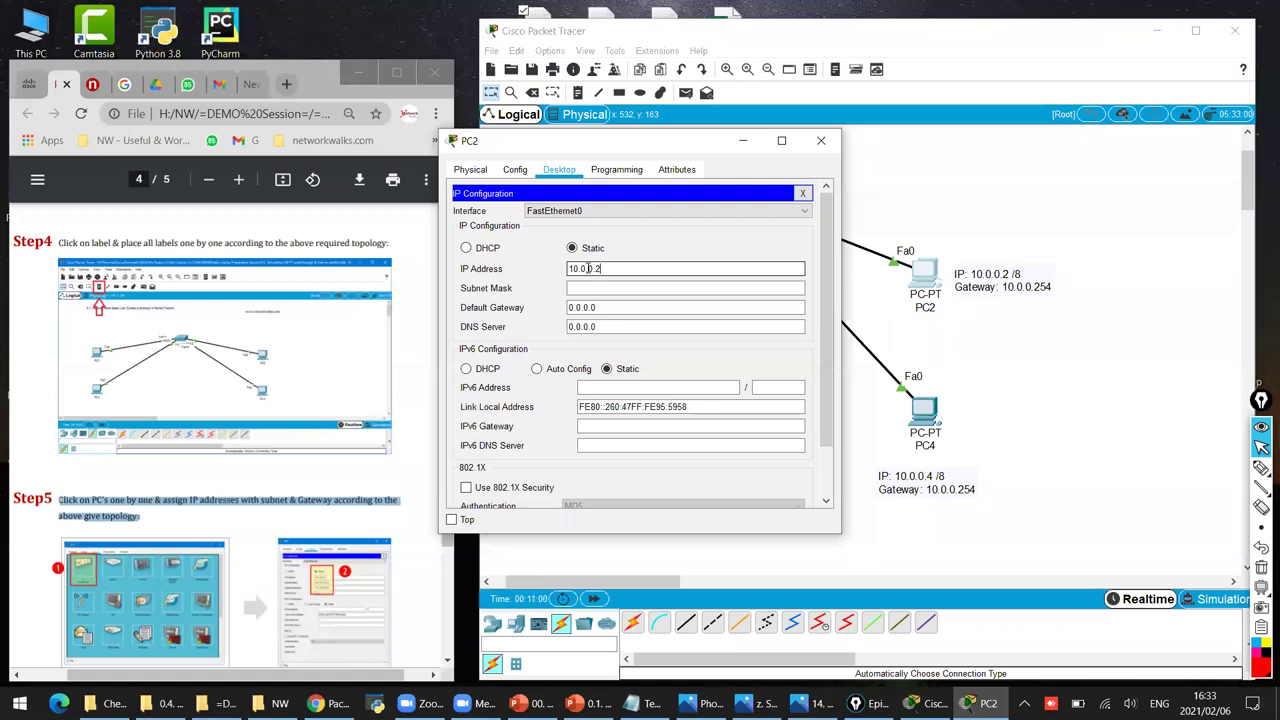
{"action": "key", "text": "Tab"}
{"action": "key", "text": "Tab"}
{"action": "type", "text": "1"}
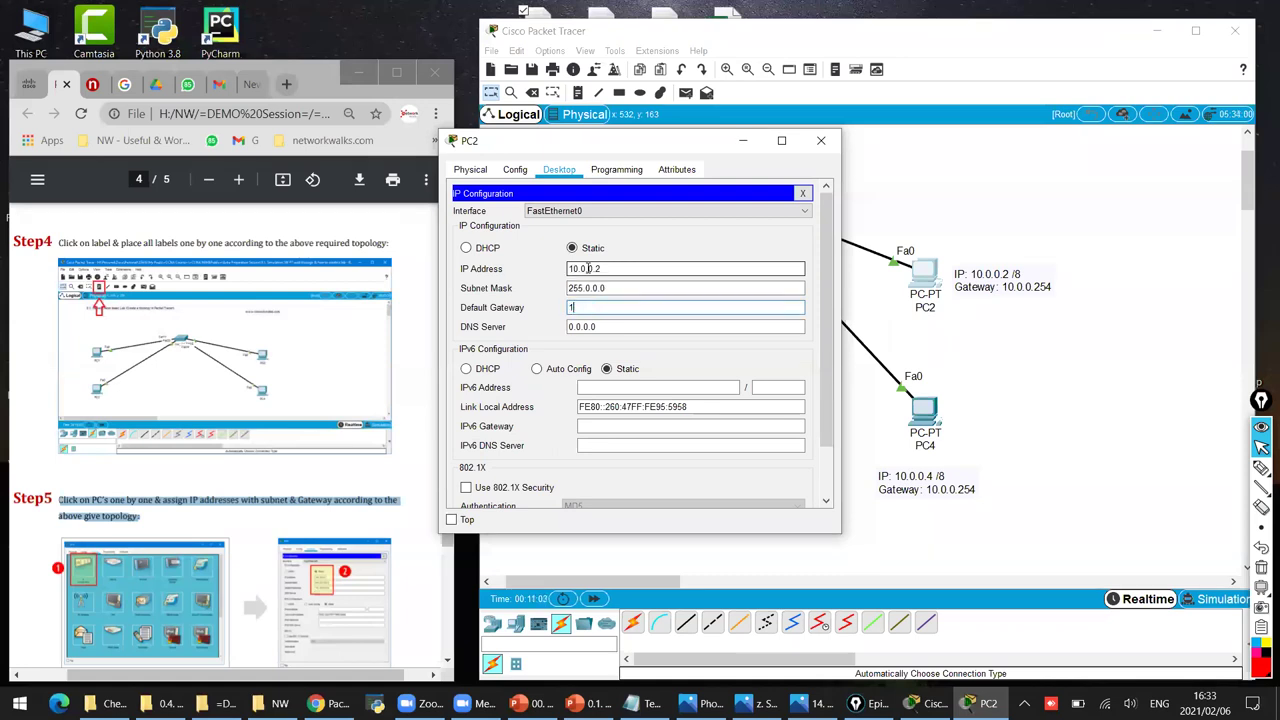
{"action": "type", "text": "0.0.0.254"}
Review the first octet of PC2's IP address and subnet mask and its gateway entry, and close PC2's window.
{"action": "key", "text": "shift+Tab"}
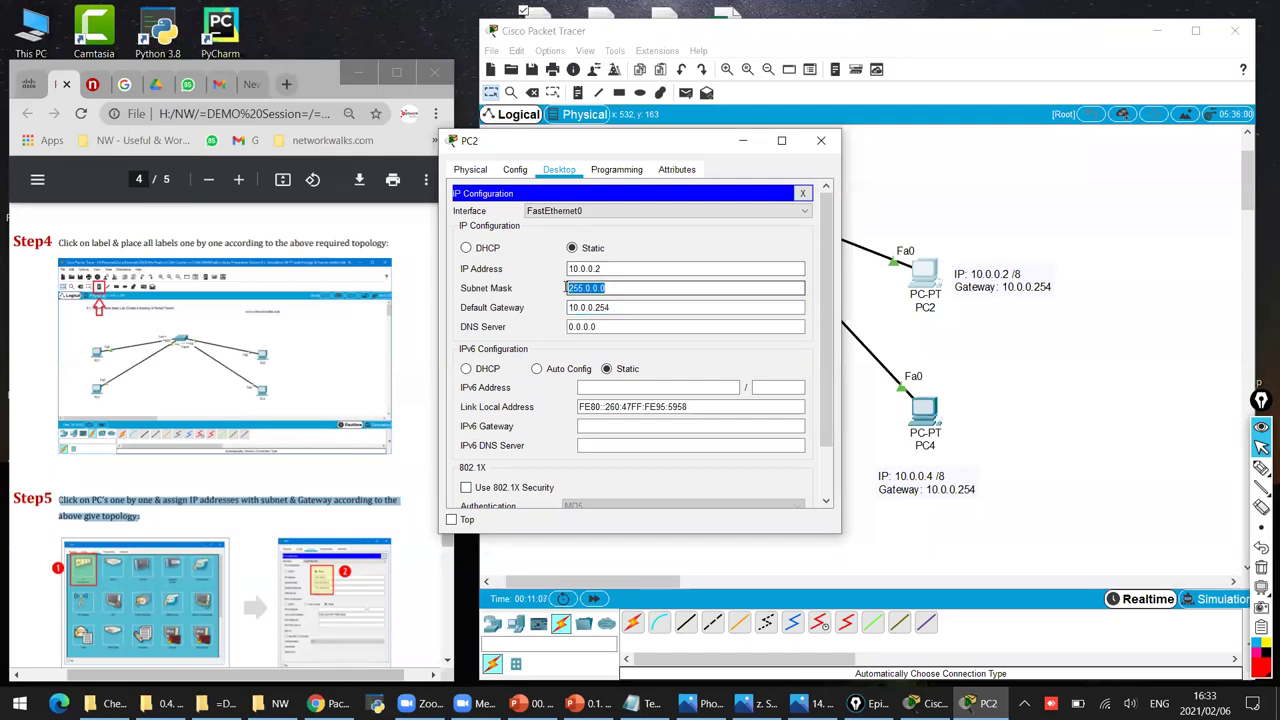
{"action": "right_click", "coordinate": [578, 270]}
{"action": "left_click", "coordinate": [576, 269]}
{"action": "left_click_drag", "start_coordinate": [578, 269], "coordinate": [568, 269]}
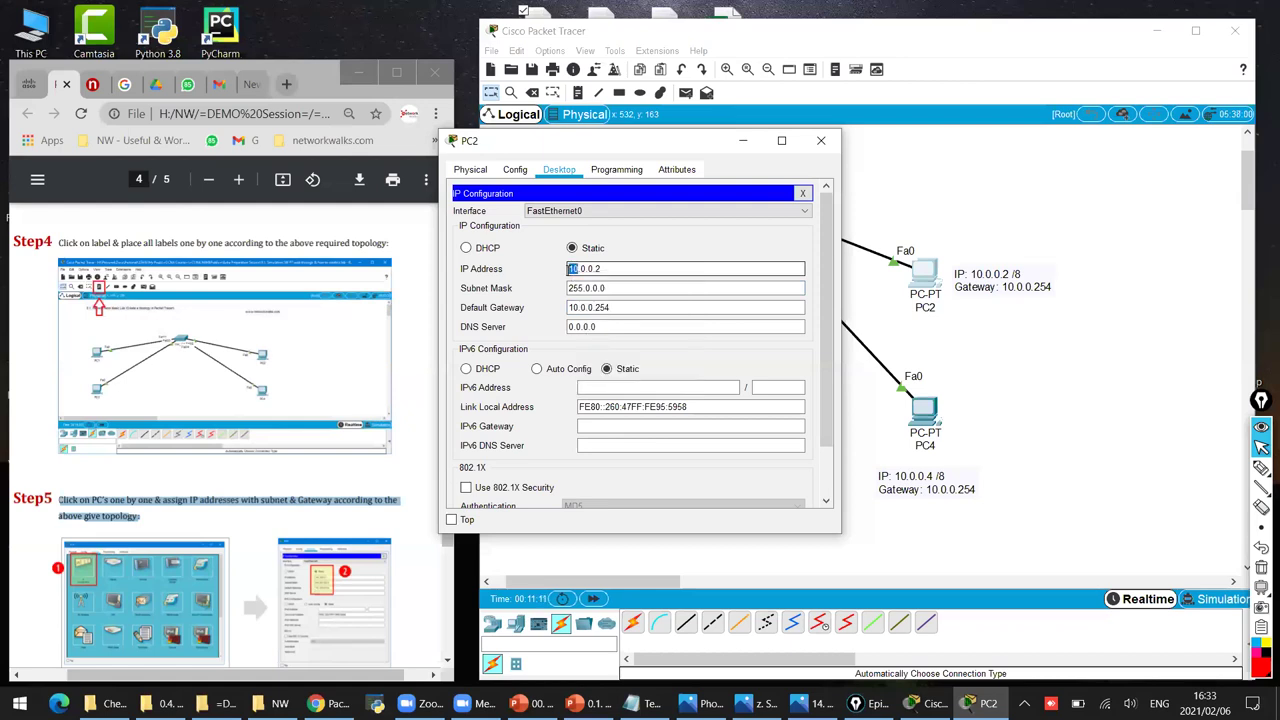
{"action": "double_click", "coordinate": [564, 288]}
{"action": "double_click", "coordinate": [564, 288]}
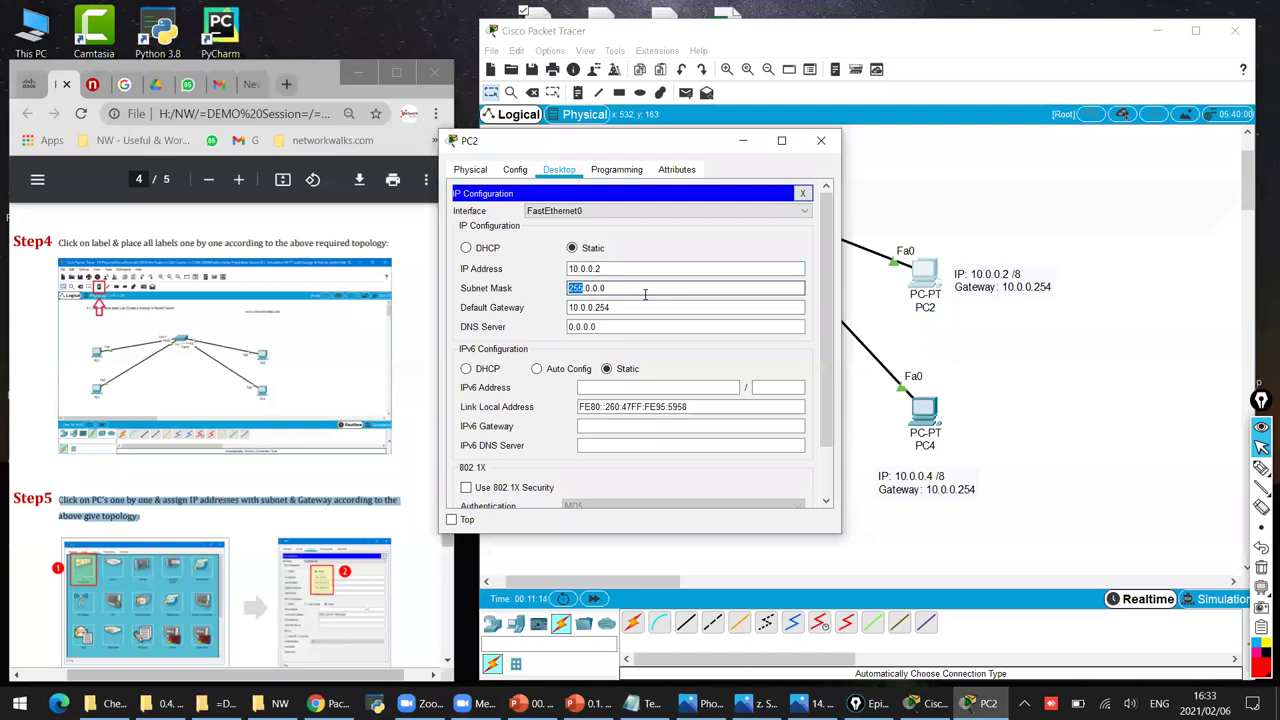
{"action": "right_click", "coordinate": [645, 294]}
{"action": "left_click", "coordinate": [621, 310]}
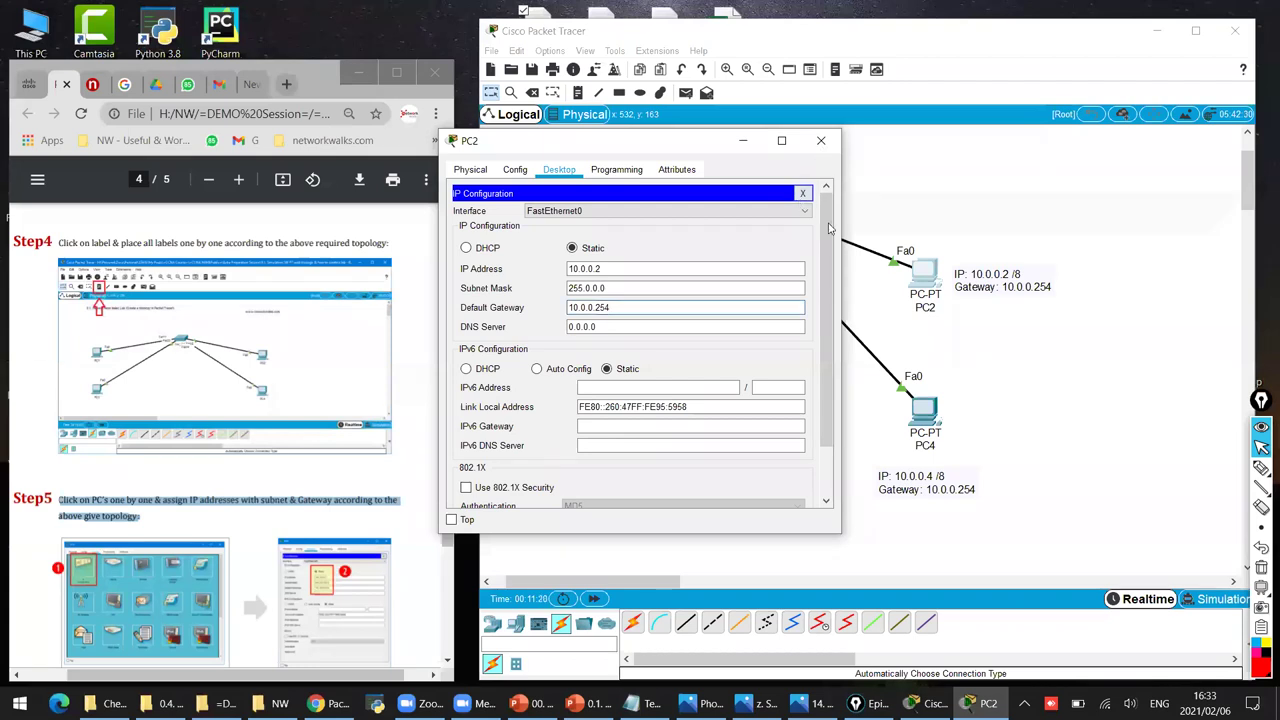
{"action": "left_click", "coordinate": [820, 140]}
Open PC3's device window, close it again, and shift PC1's address note slightly beneath the PC1 icon.
{"action": "left_click", "coordinate": [530, 418]}
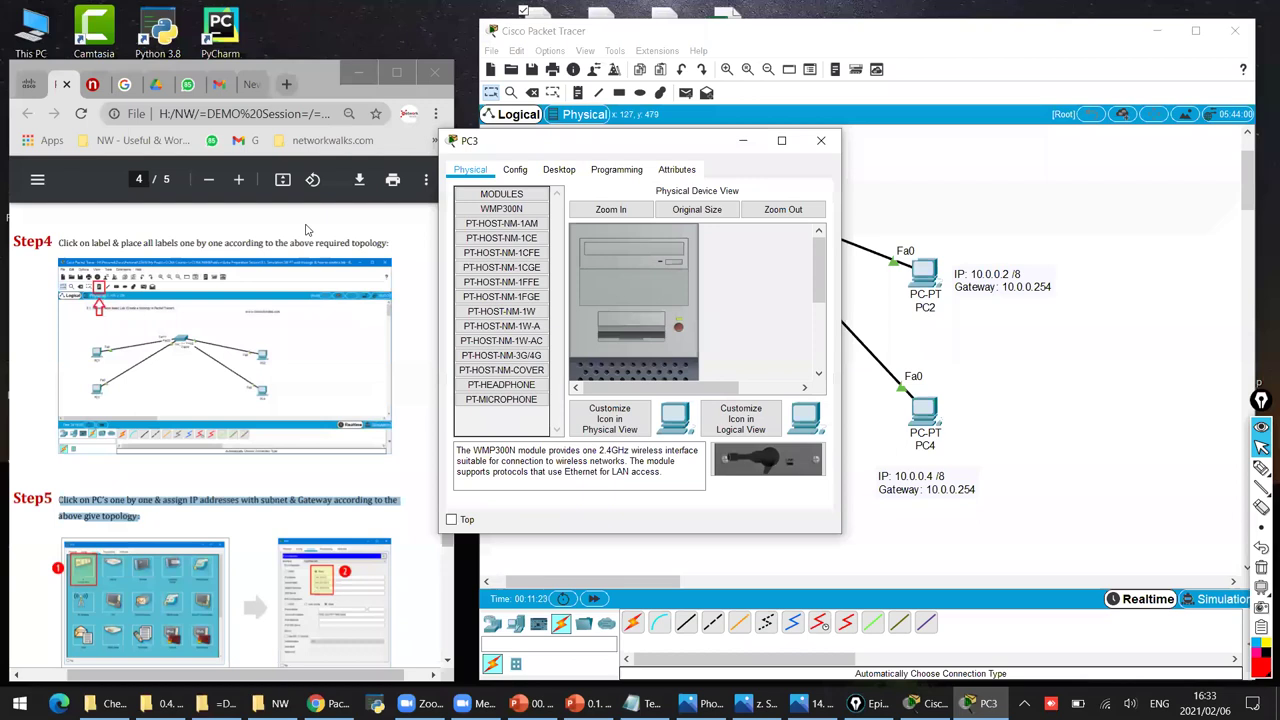
{"action": "left_click_drag", "start_coordinate": [568, 141], "coordinate": [308, 159]}
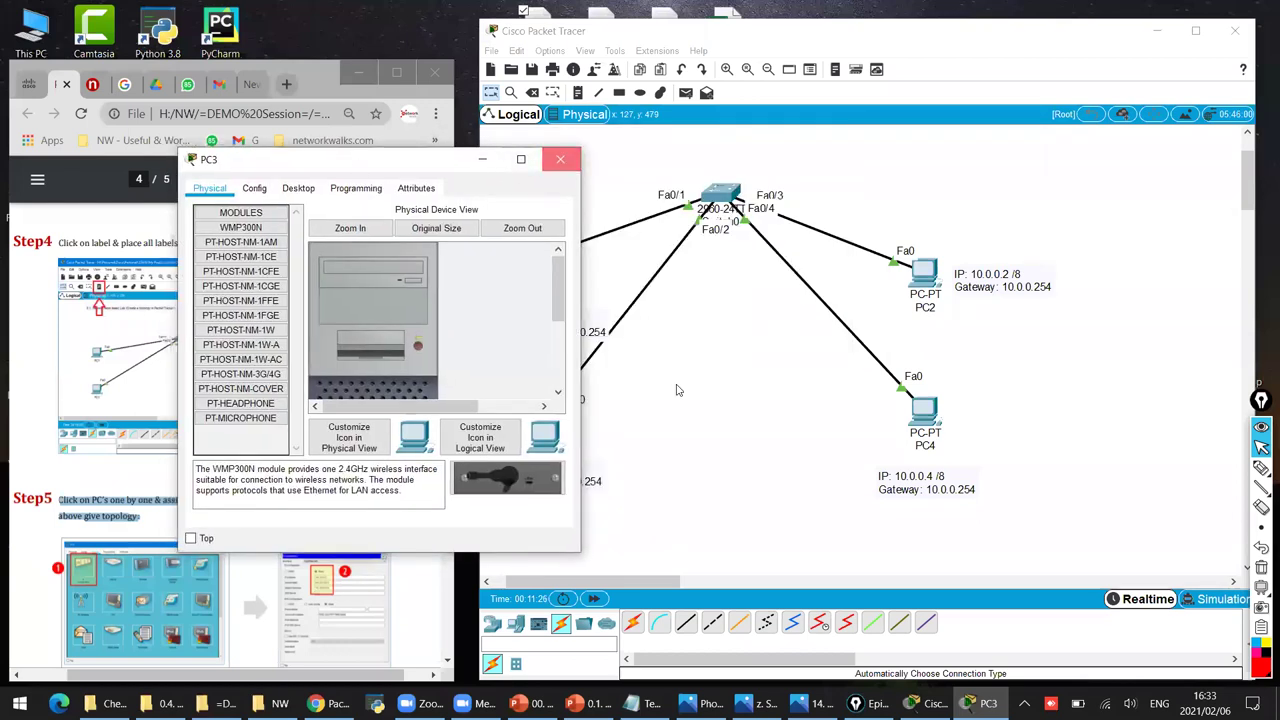
{"action": "left_click", "coordinate": [529, 326]}
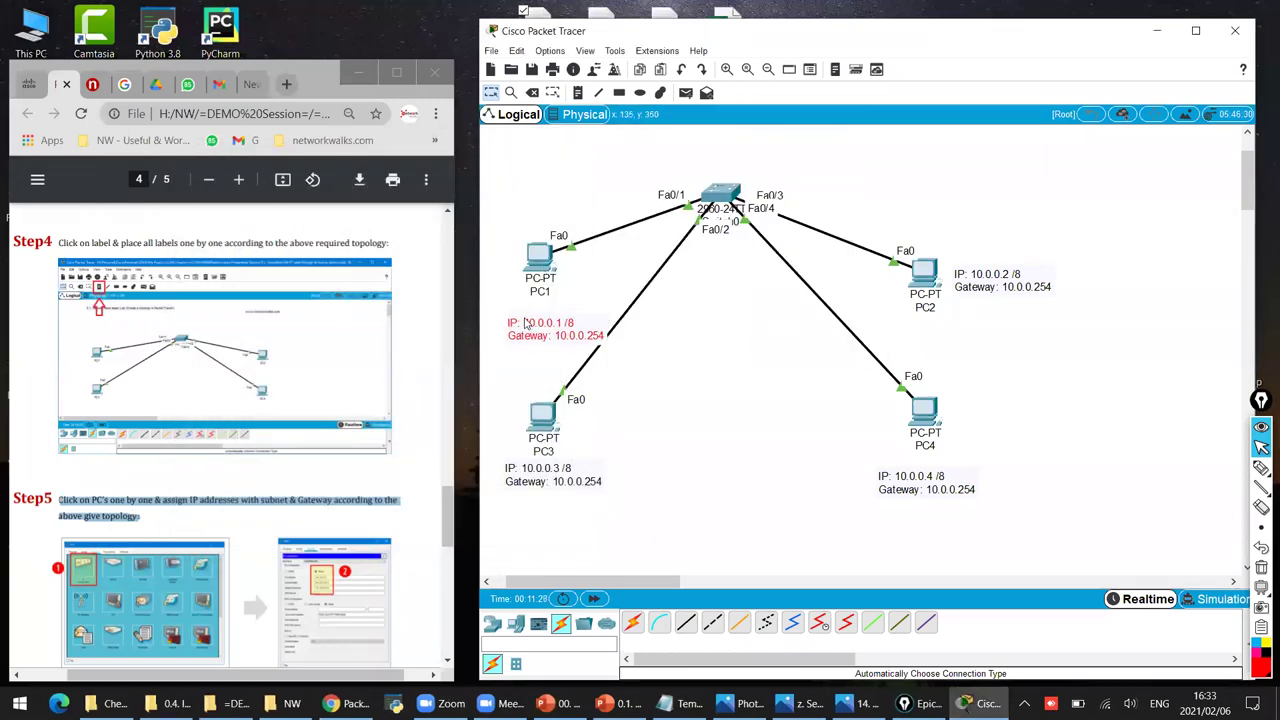
{"action": "key", "text": "ctrl+z"}
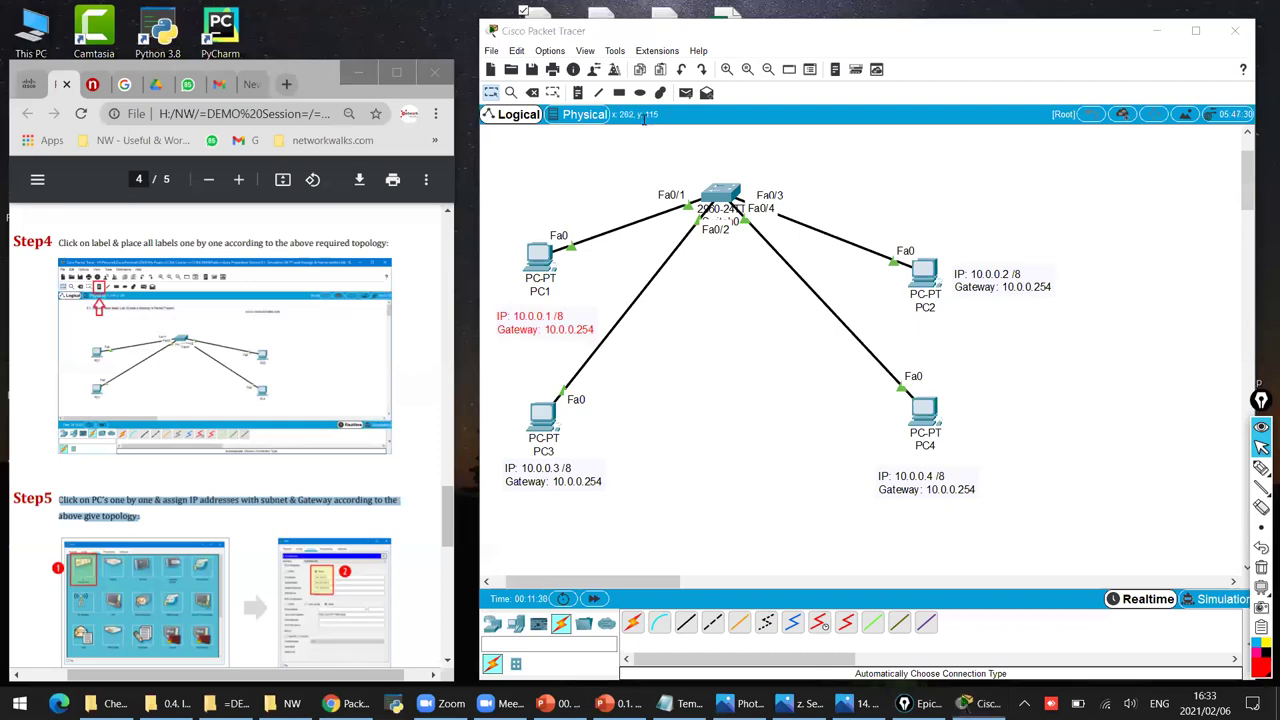
Open the Command Prompt on PC1 and move its window clear of the topology.
{"action": "left_click", "coordinate": [538, 260]}
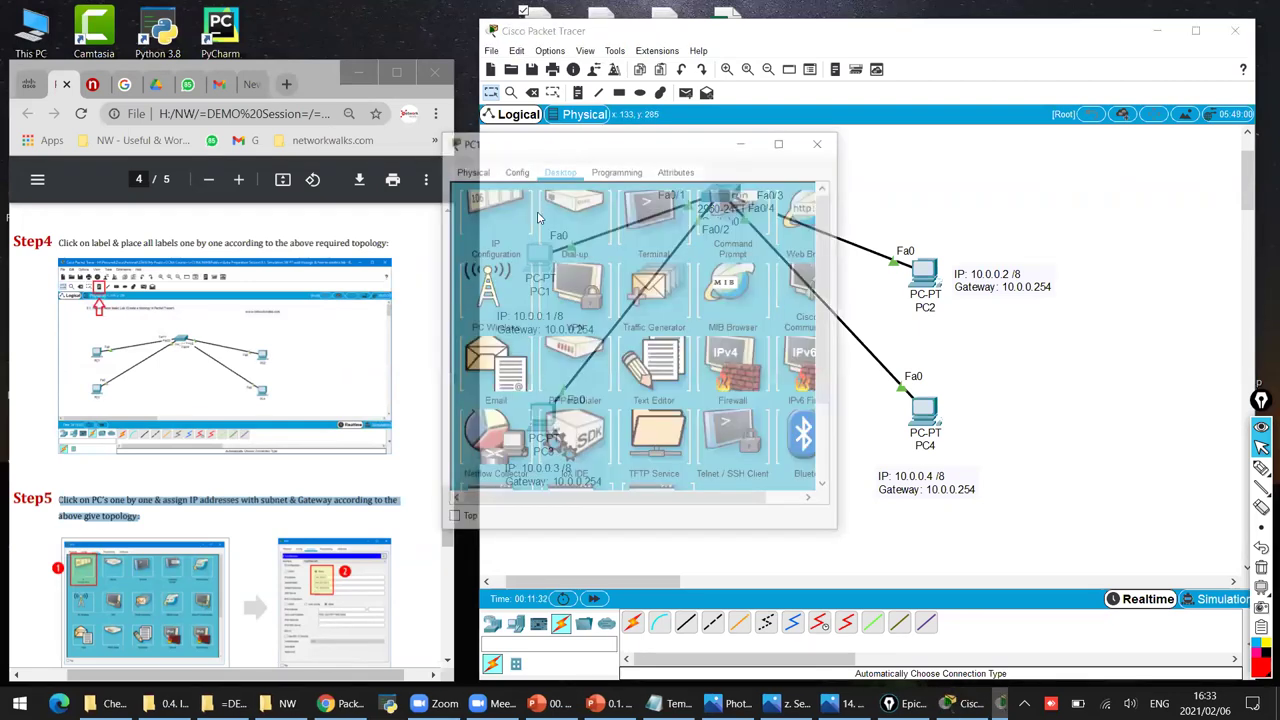
{"action": "left_click", "coordinate": [529, 230]}
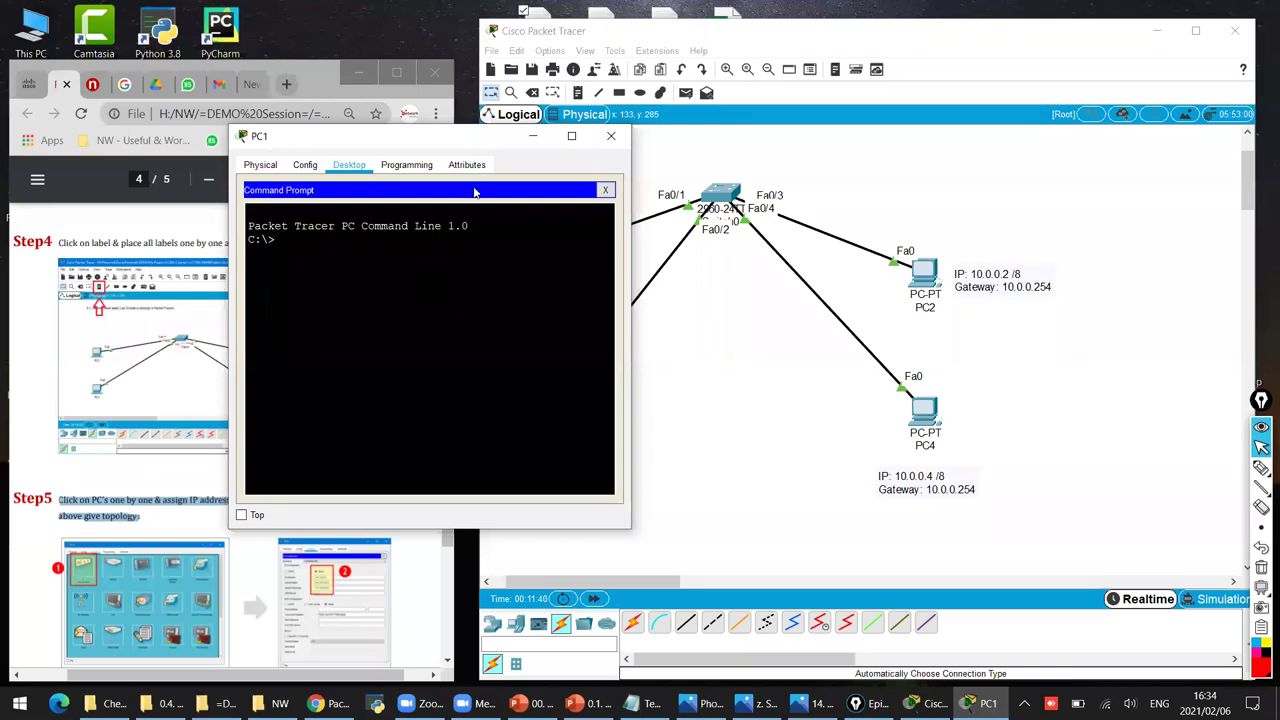
{"action": "left_click_drag", "start_coordinate": [453, 140], "coordinate": [334, 139]}
Circle PC1 with the pen, draw an arrow from it to PC3, underline PC3's IP address, and return to the normal pointer.
{"action": "left_click", "coordinate": [1260, 470]}
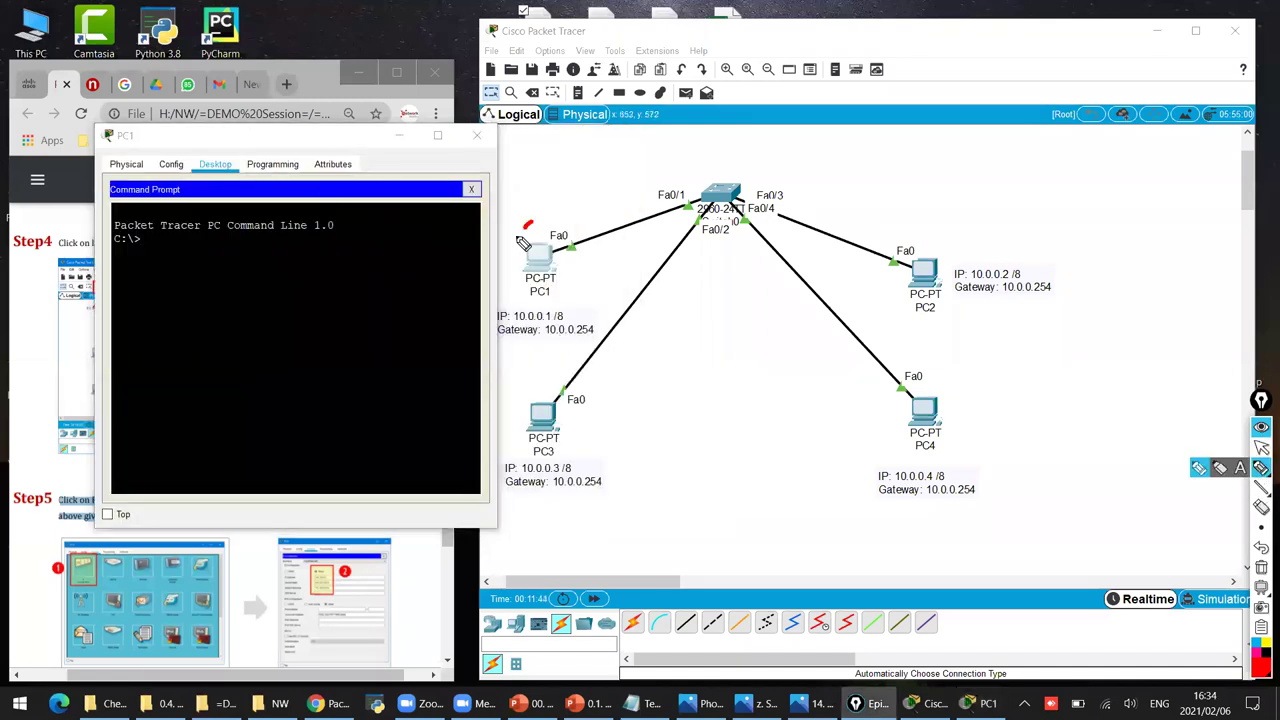
{"action": "left_click_drag", "start_coordinate": [523, 229], "coordinate": [543, 217]}
{"action": "left_click", "coordinate": [583, 280]}
{"action": "mouse_move", "coordinate": [583, 283]}
{"action": "left_mouse_down"}
{"action": "mouse_move", "coordinate": [618, 409]}
{"action": "mouse_move", "coordinate": [598, 440]}
{"action": "left_mouse_up"}
{"action": "left_click_drag", "start_coordinate": [606, 420], "coordinate": [645, 432]}
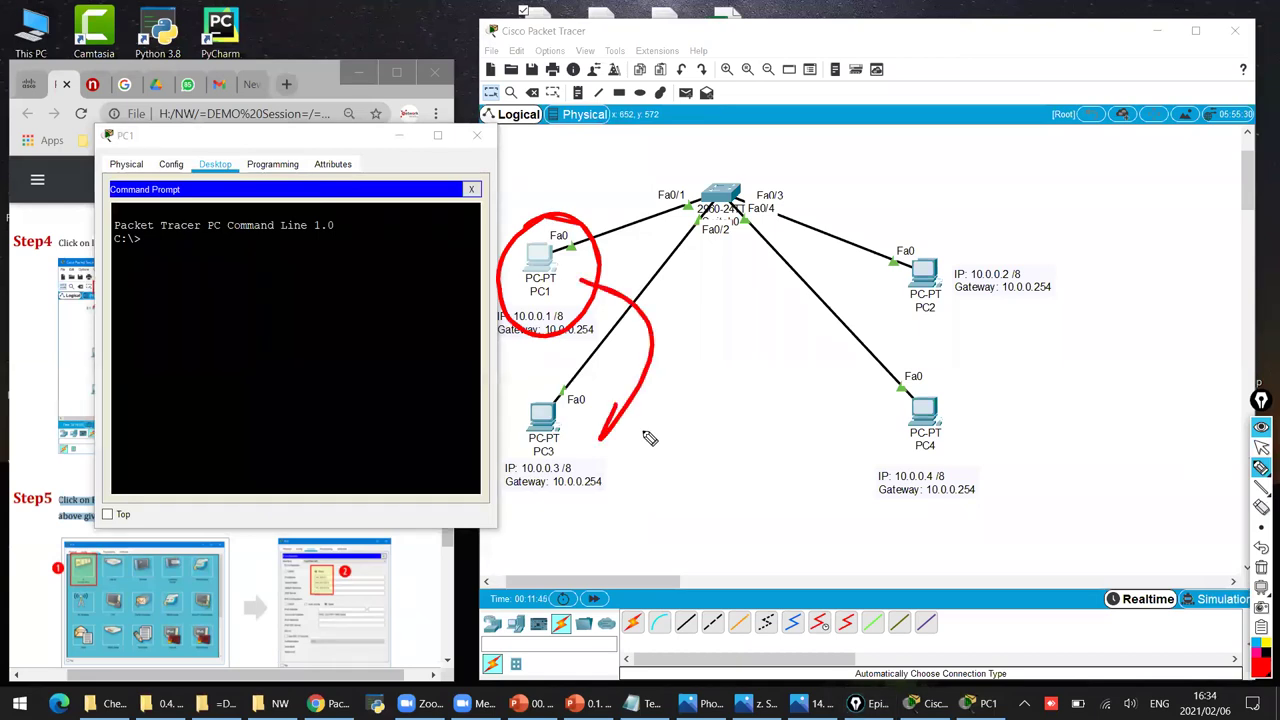
{"action": "left_click_drag", "start_coordinate": [572, 481], "coordinate": [536, 480]}
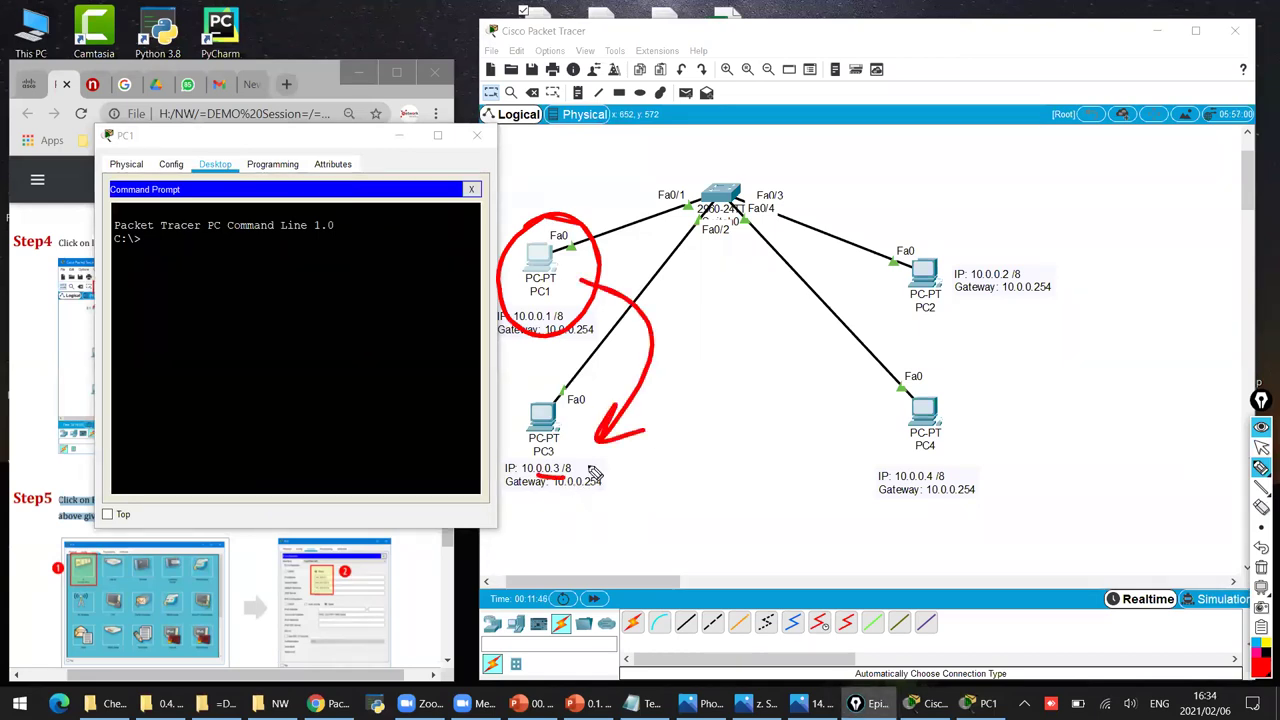
{"action": "left_click", "coordinate": [1261, 447]}
Ping 10.0.0.3 from PC1's Command Prompt and minimize the PC1 window.
{"action": "type", "text": "0."}
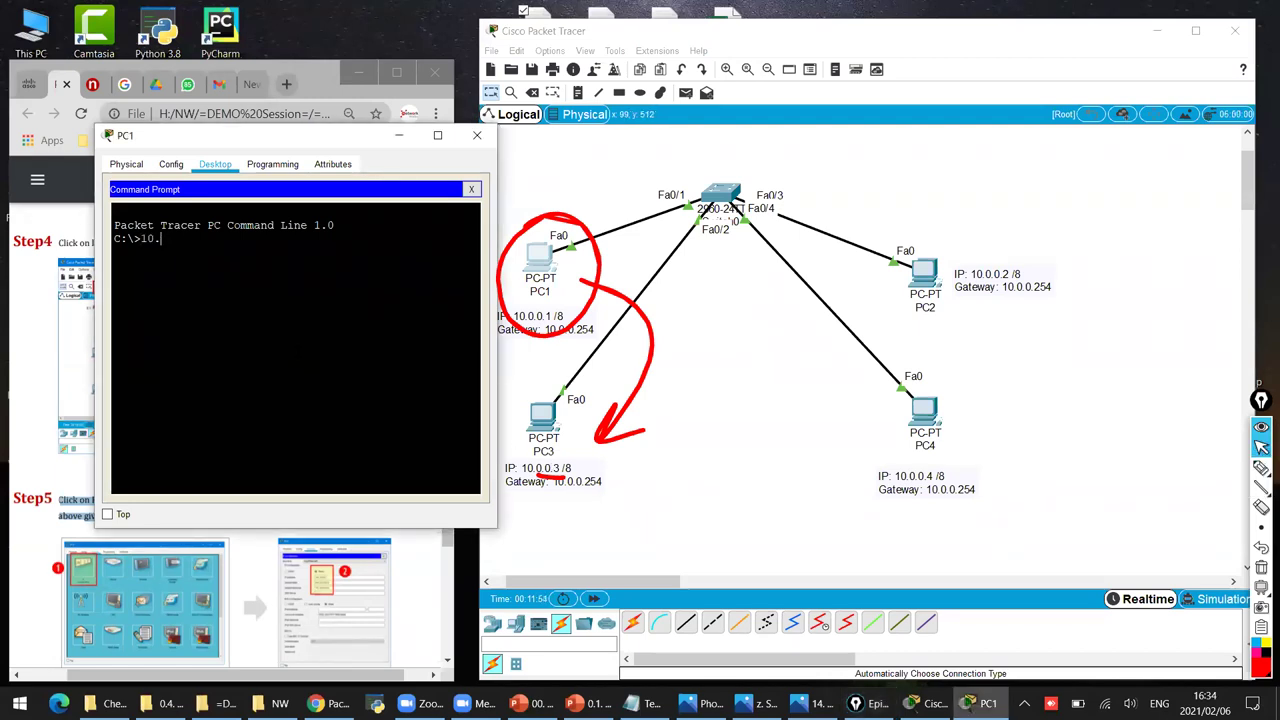
{"action": "key", "text": "BackSpace"}
{"action": "key", "text": "BackSpace"}
{"action": "key", "text": "BackSpace"}
{"action": "type", "text": "ping 10"}
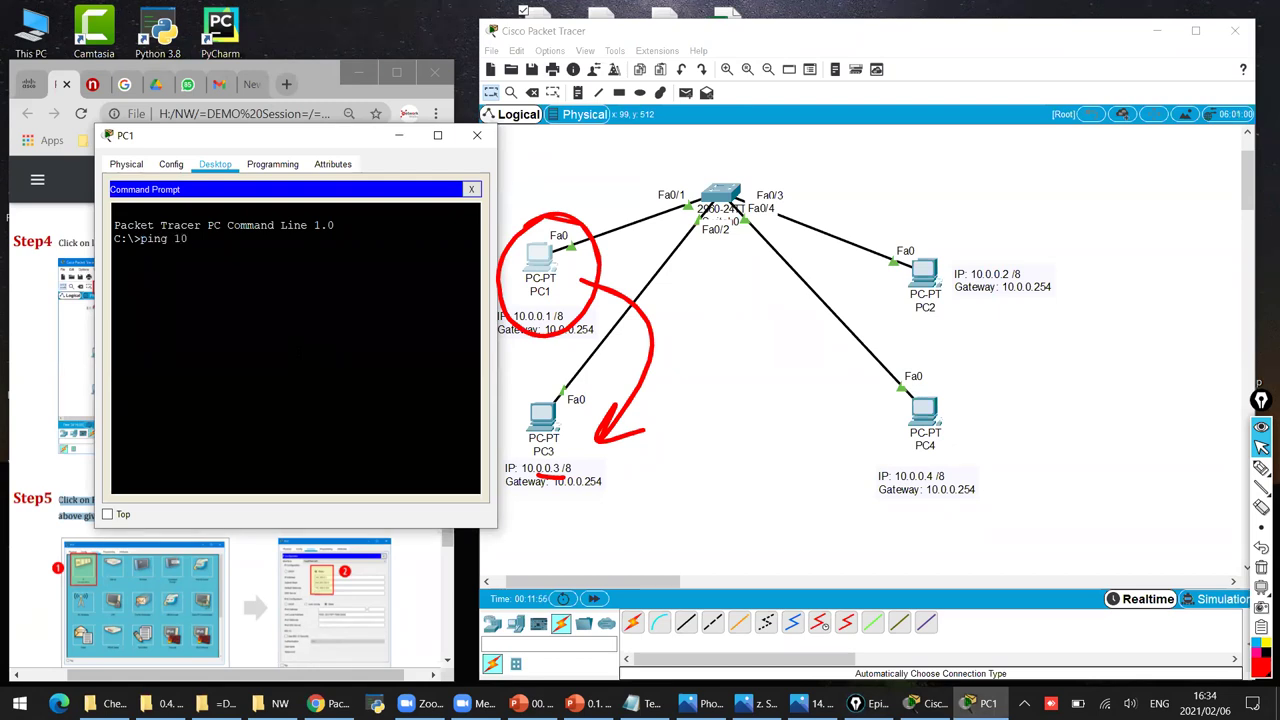
{"action": "type", "text": ".0.0.3"}
{"action": "key", "text": "Return"}
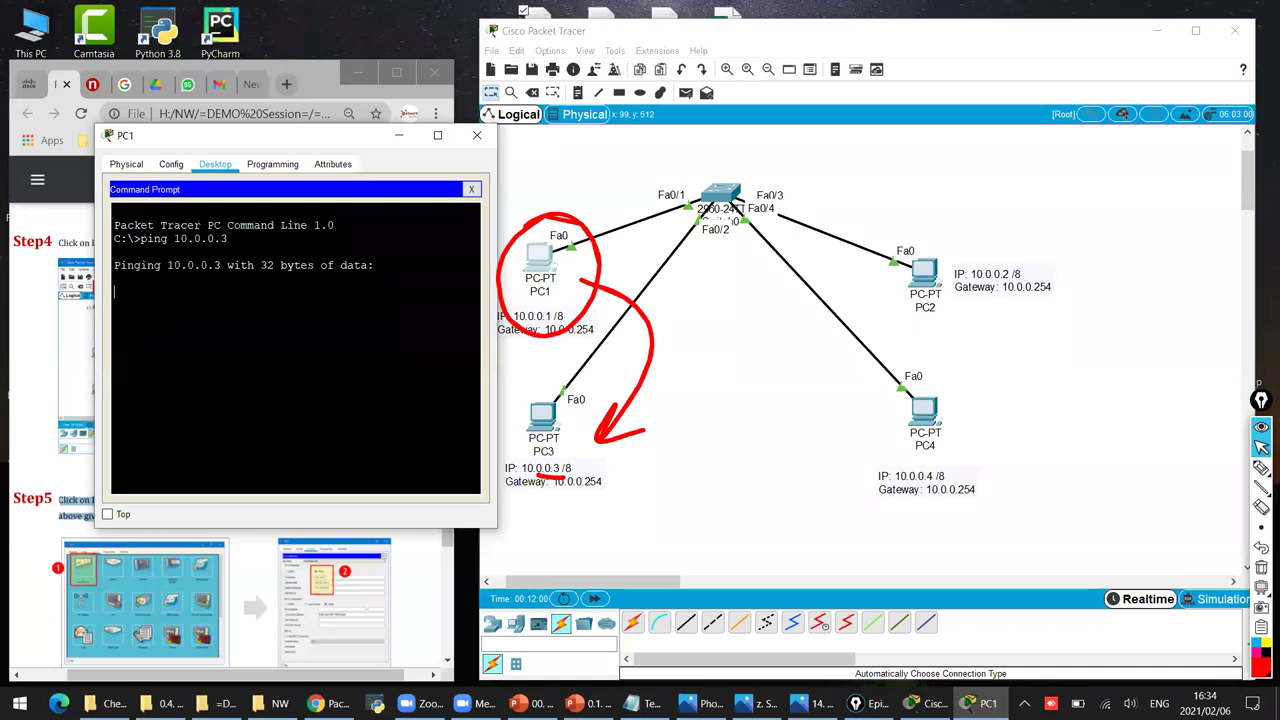
{"action": "left_click_drag", "start_coordinate": [234, 292], "coordinate": [113, 292]}
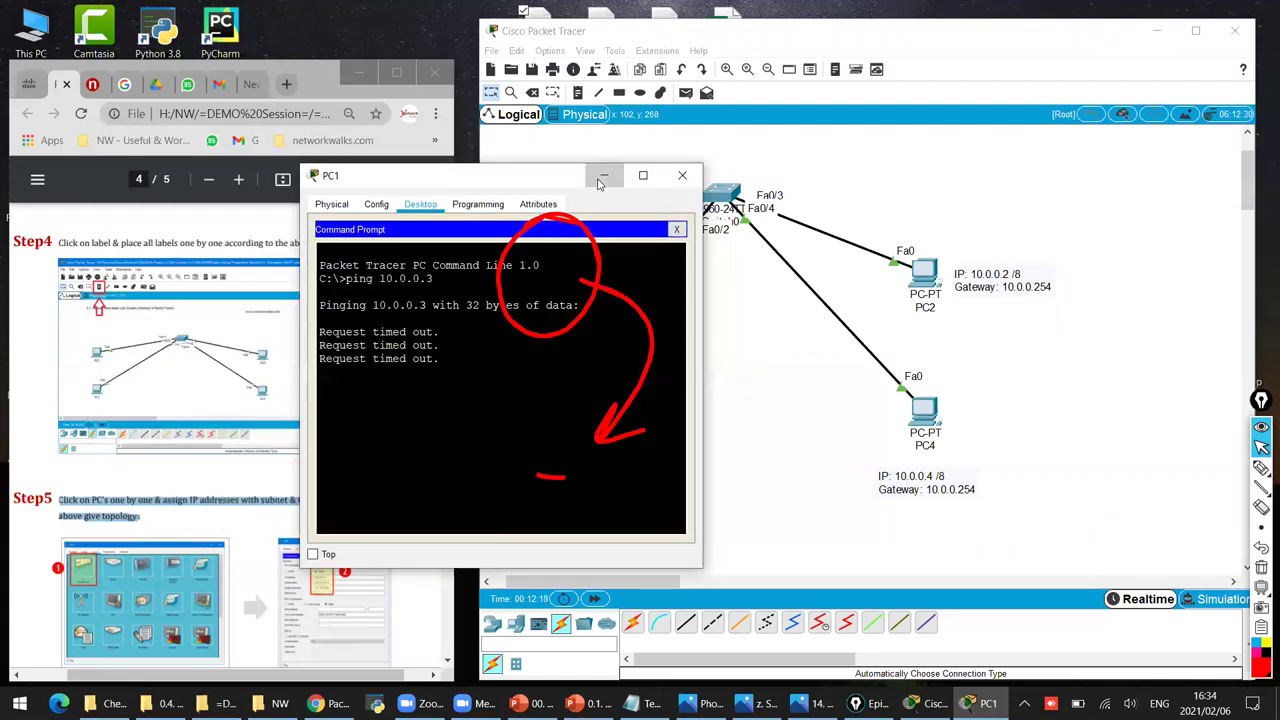
{"action": "left_click", "coordinate": [603, 180]}
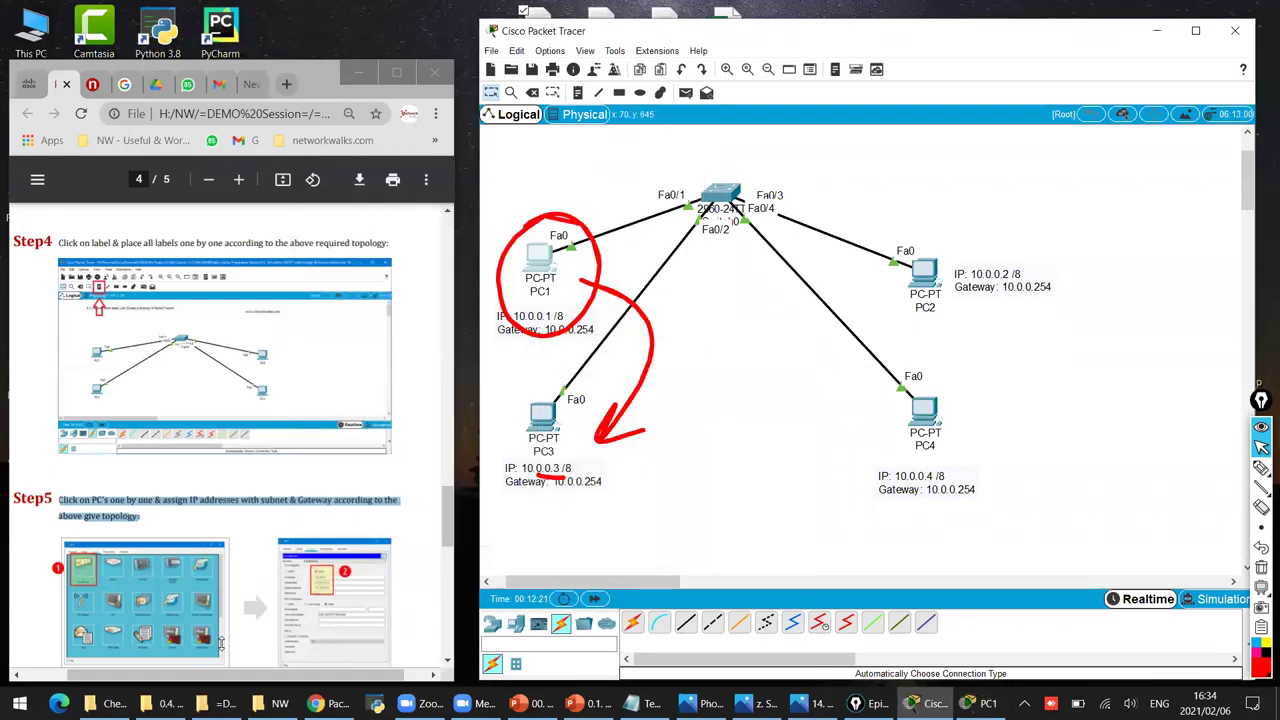
View the IPv4 cheat sheet image in the Cheatsheets temp copy folder, and return to the Packet Tracer topology.
{"action": "left_click", "coordinate": [220, 703]}
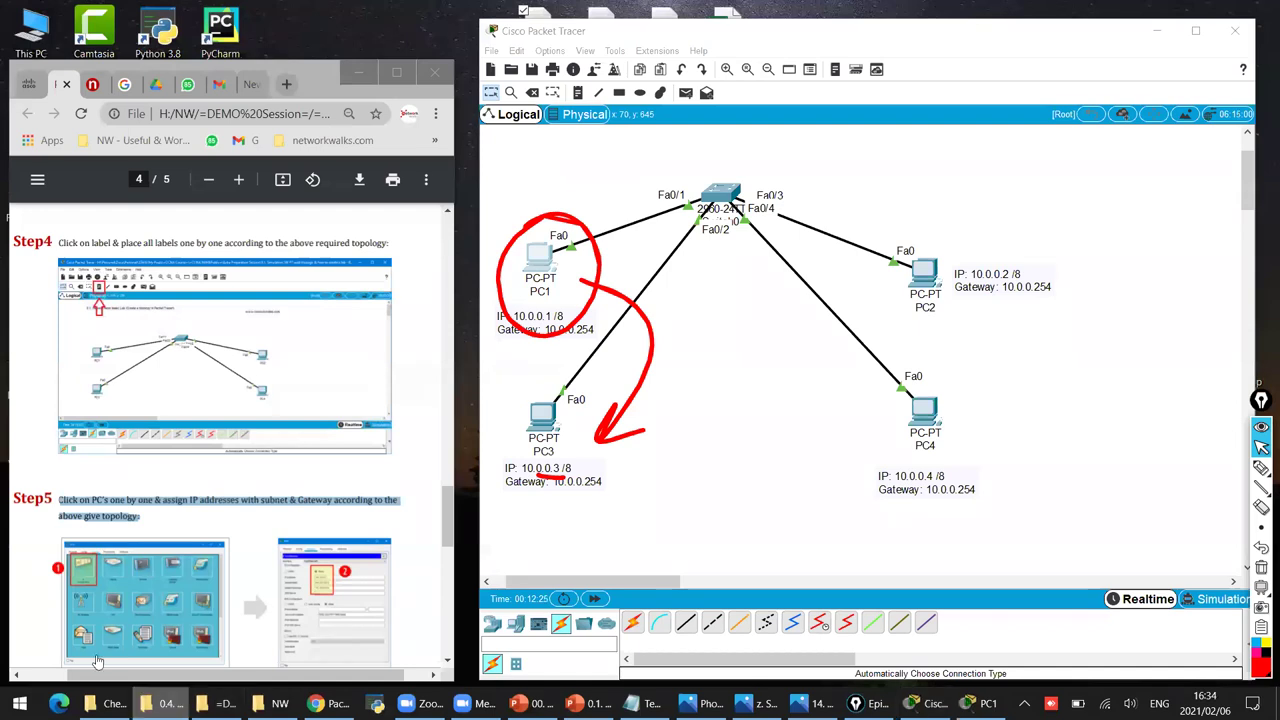
{"action": "left_click", "coordinate": [105, 703]}
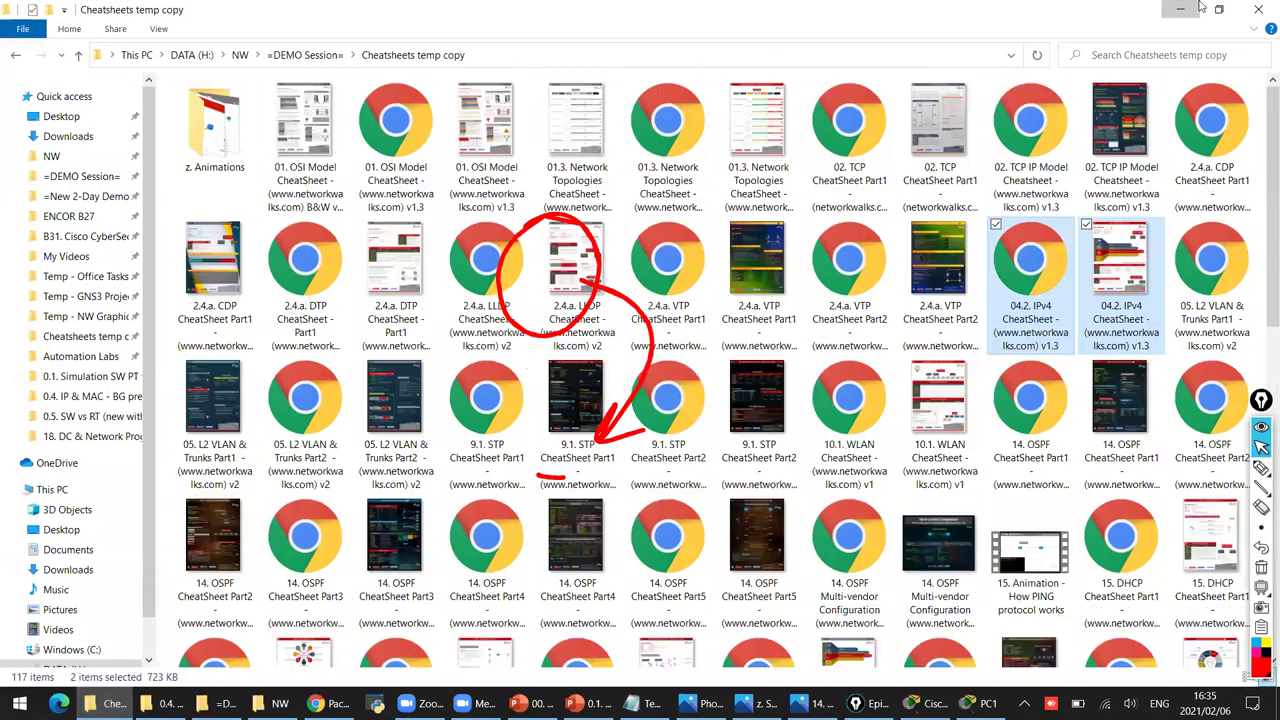
{"action": "left_click", "coordinate": [472, 143]}
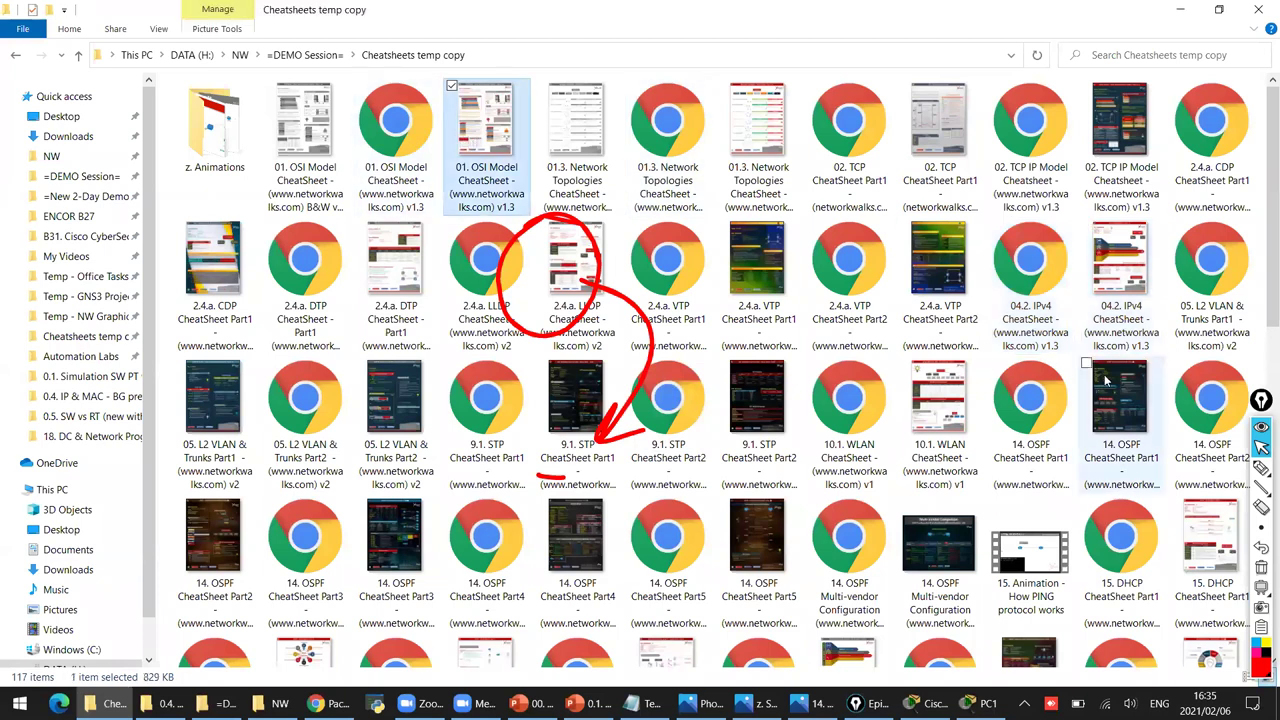
{"action": "left_click", "coordinate": [1106, 270]}
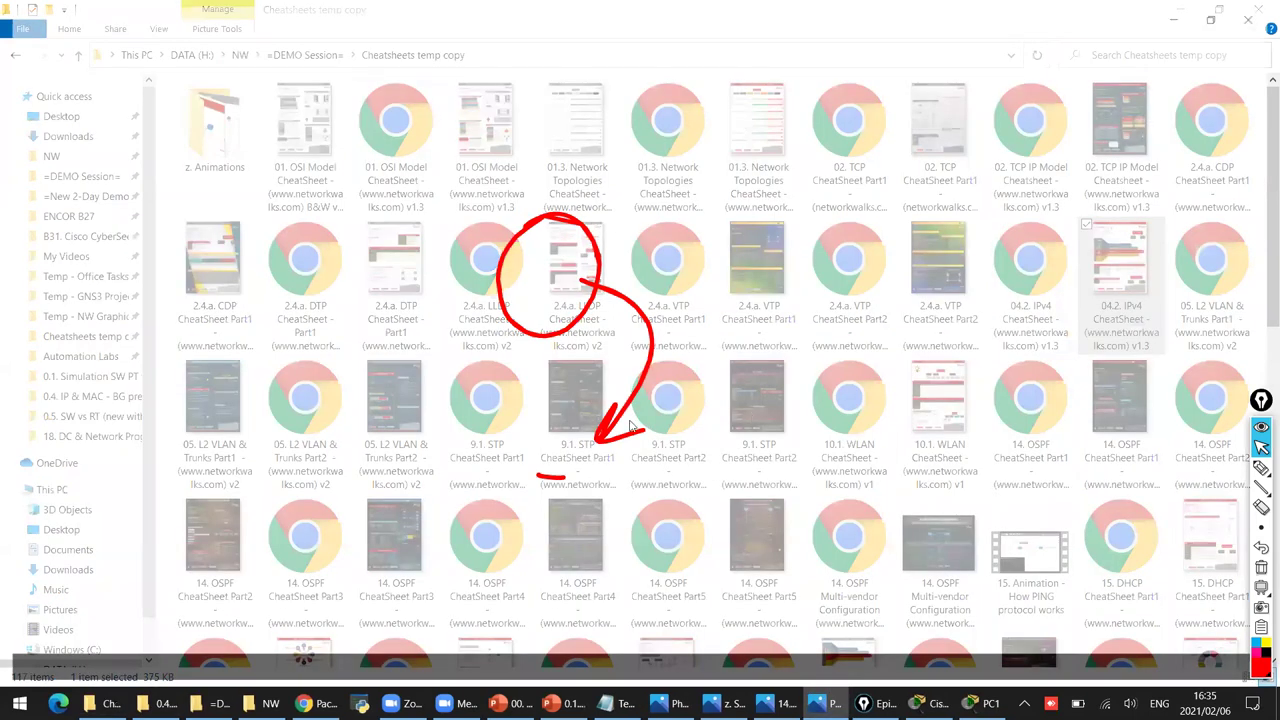
{"action": "key", "text": "alt+Tab"}
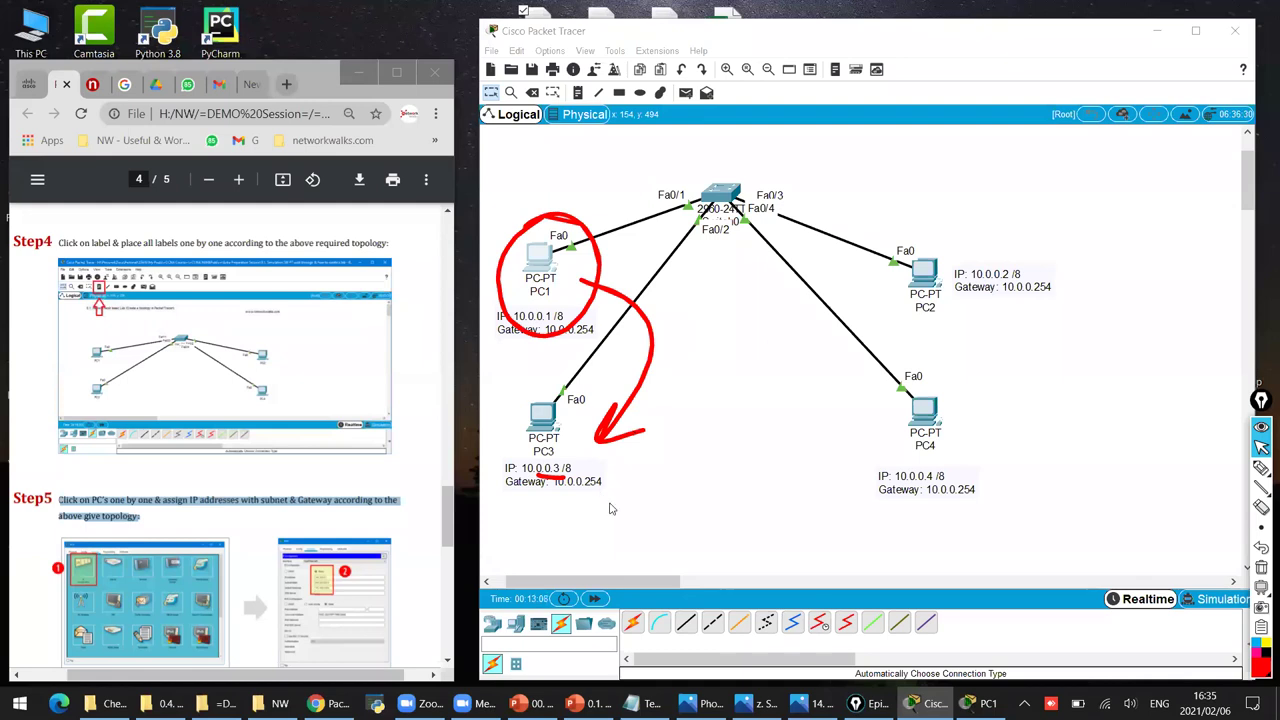
Shift PC3 slightly upward and give it static IP 10.0.0.3, mask 255.0.0.0 and the gateway from its note, 10.0.0.254.
{"action": "left_click_drag", "start_coordinate": [558, 440], "coordinate": [562, 434]}
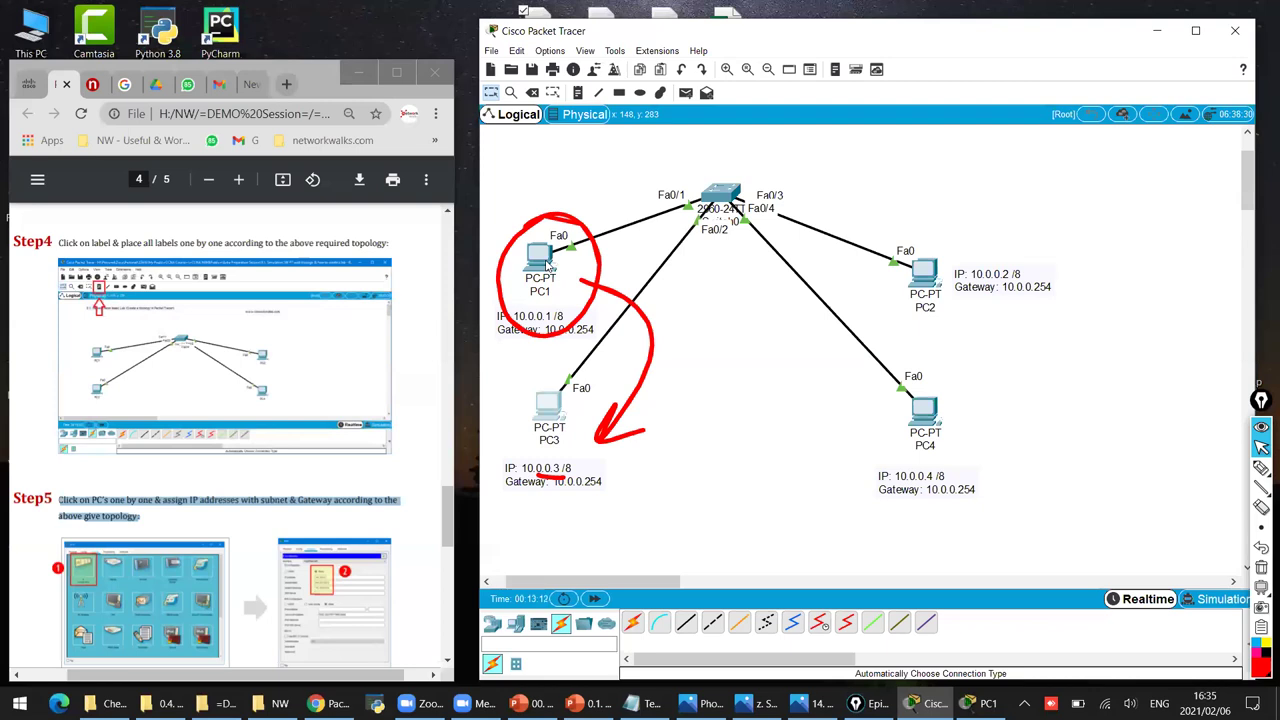
{"action": "mouse_move", "coordinate": [549, 264]}
{"action": "left_click", "coordinate": [550, 404]}
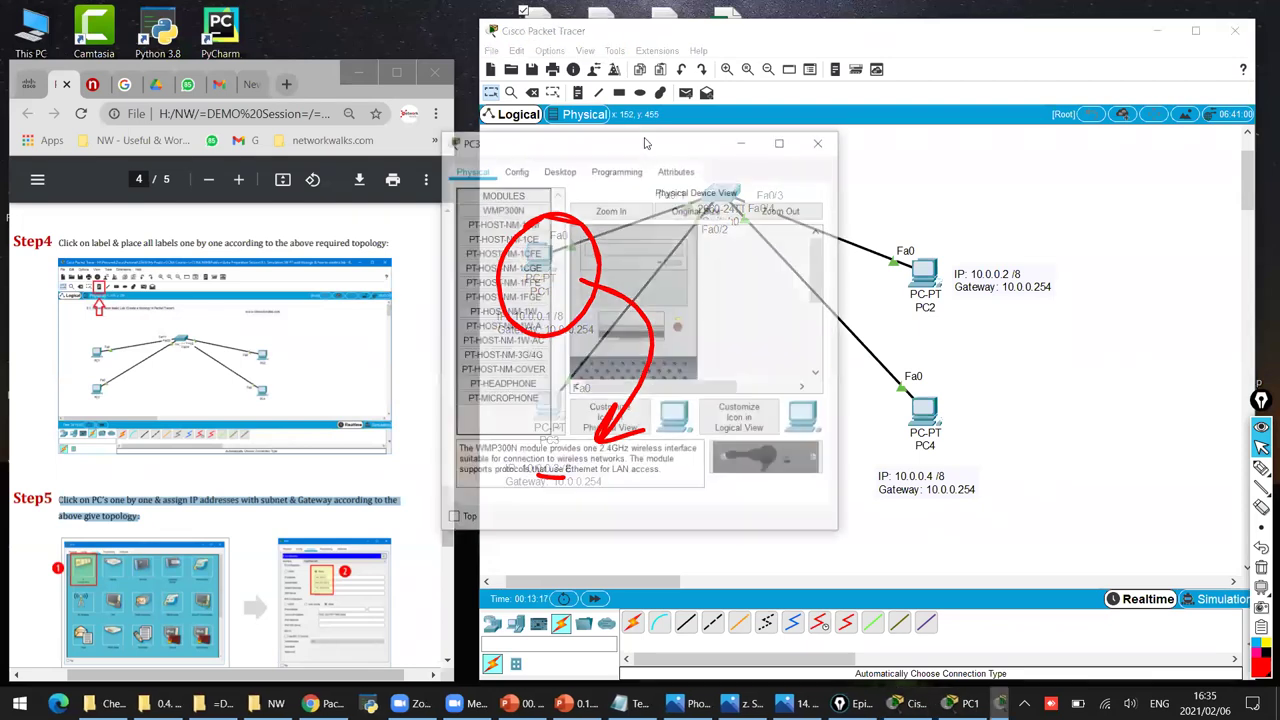
{"action": "left_click_drag", "start_coordinate": [567, 141], "coordinate": [895, 181]}
{"action": "left_click", "coordinate": [893, 213]}
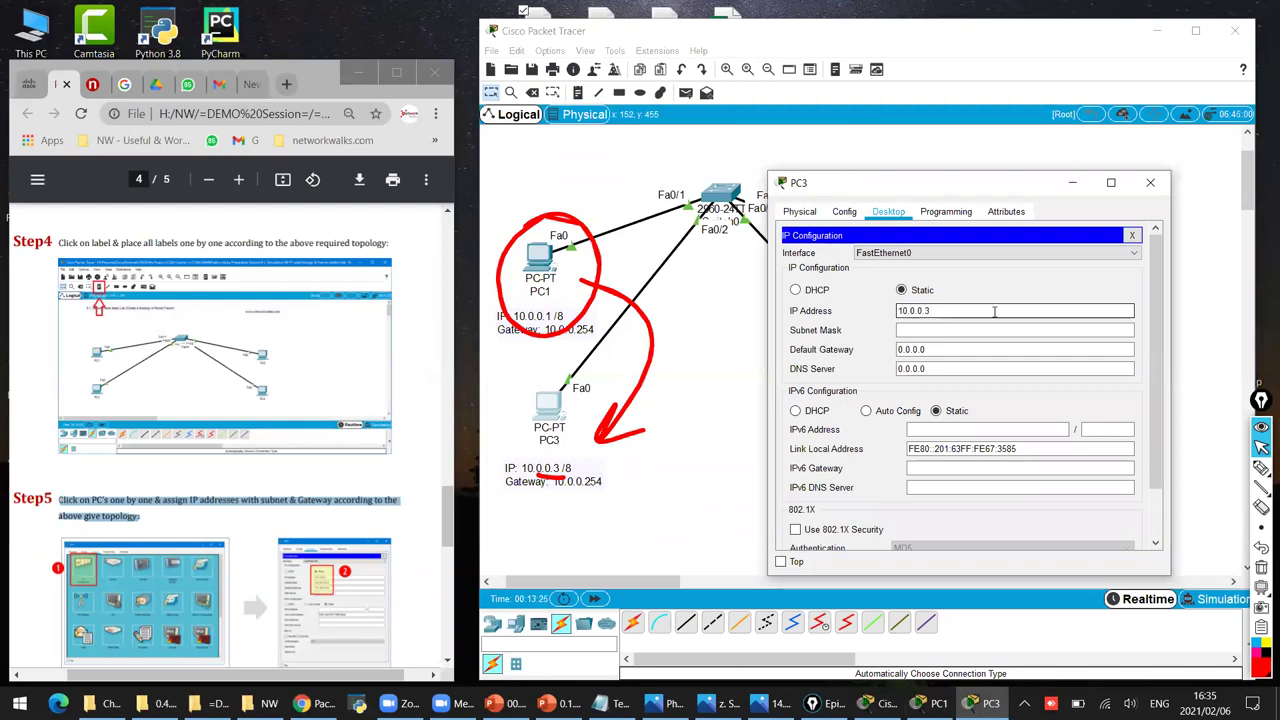
{"action": "key", "text": "Tab"}
{"action": "key", "text": "Tab"}
{"action": "type", "text": "10.0"}
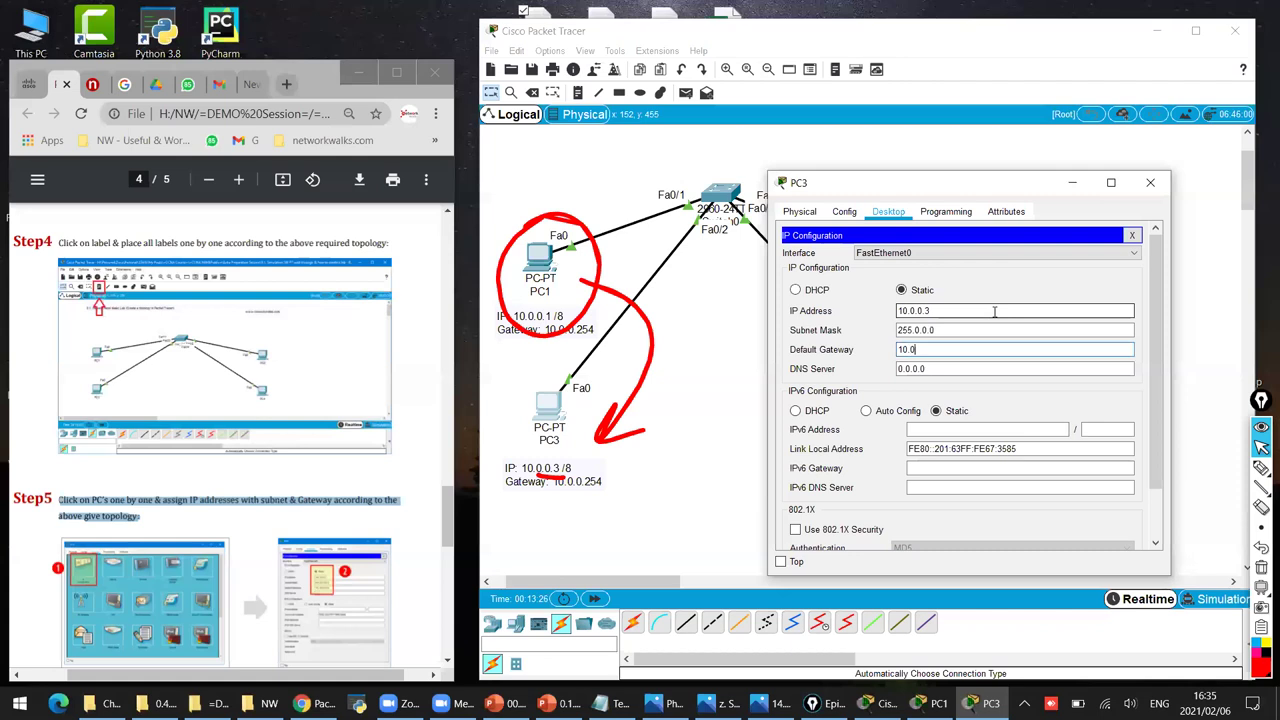
{"action": "left_click", "coordinate": [1132, 235]}
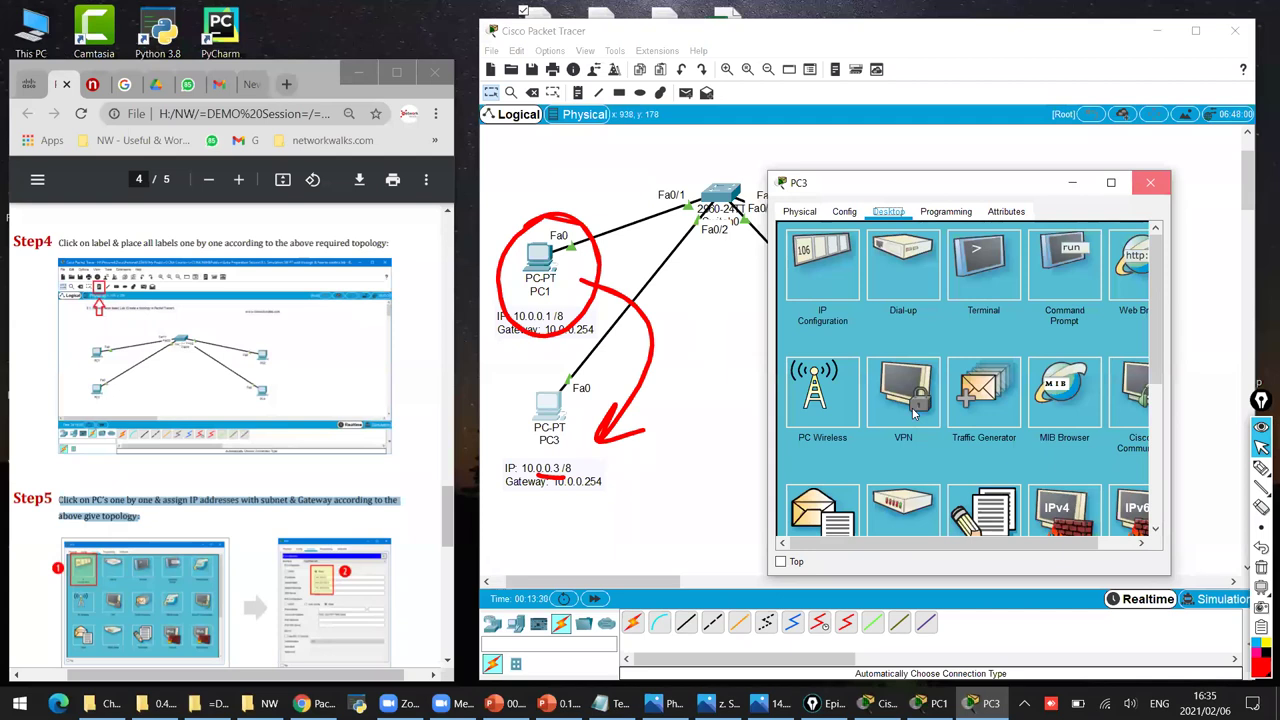
Configure PC4 with static IP 10.0.0.4, subnet mask 255.0.0.0 and default gateway 10.0.0.254, and close its window.
{"action": "left_click", "coordinate": [565, 168]}
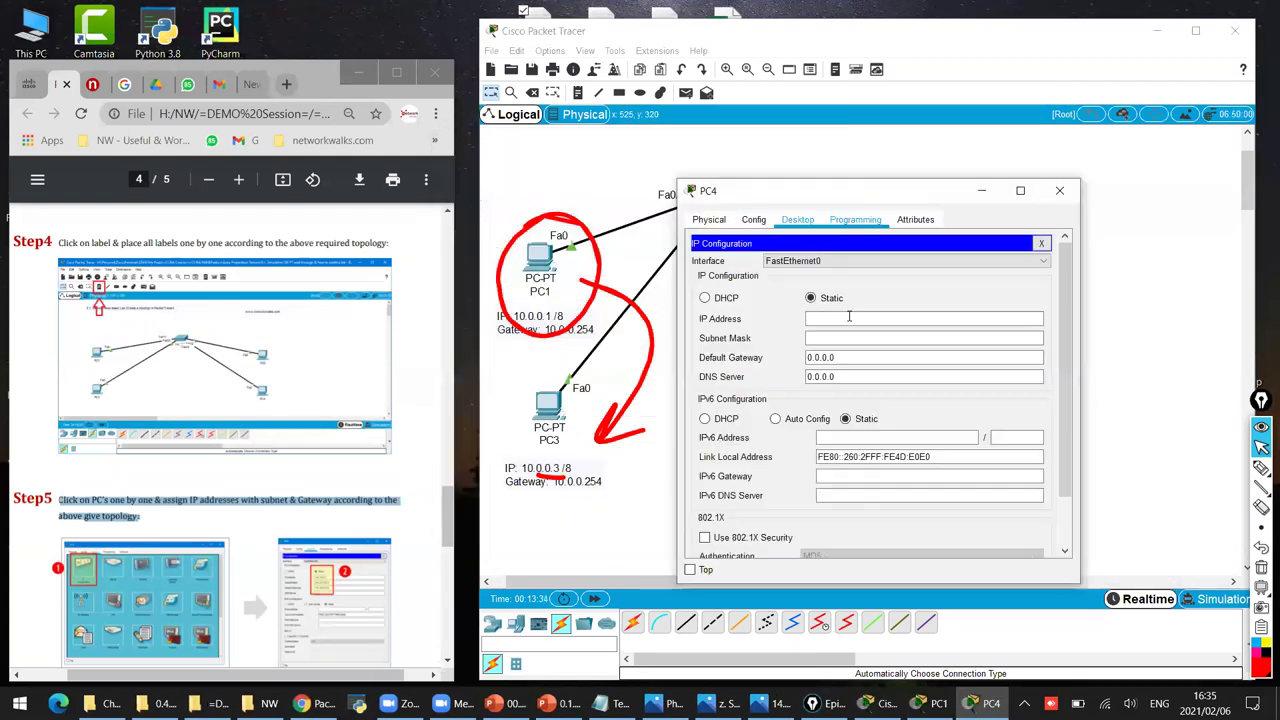
{"action": "left_click", "coordinate": [849, 318]}
{"action": "type", "text": "10.0.0."}
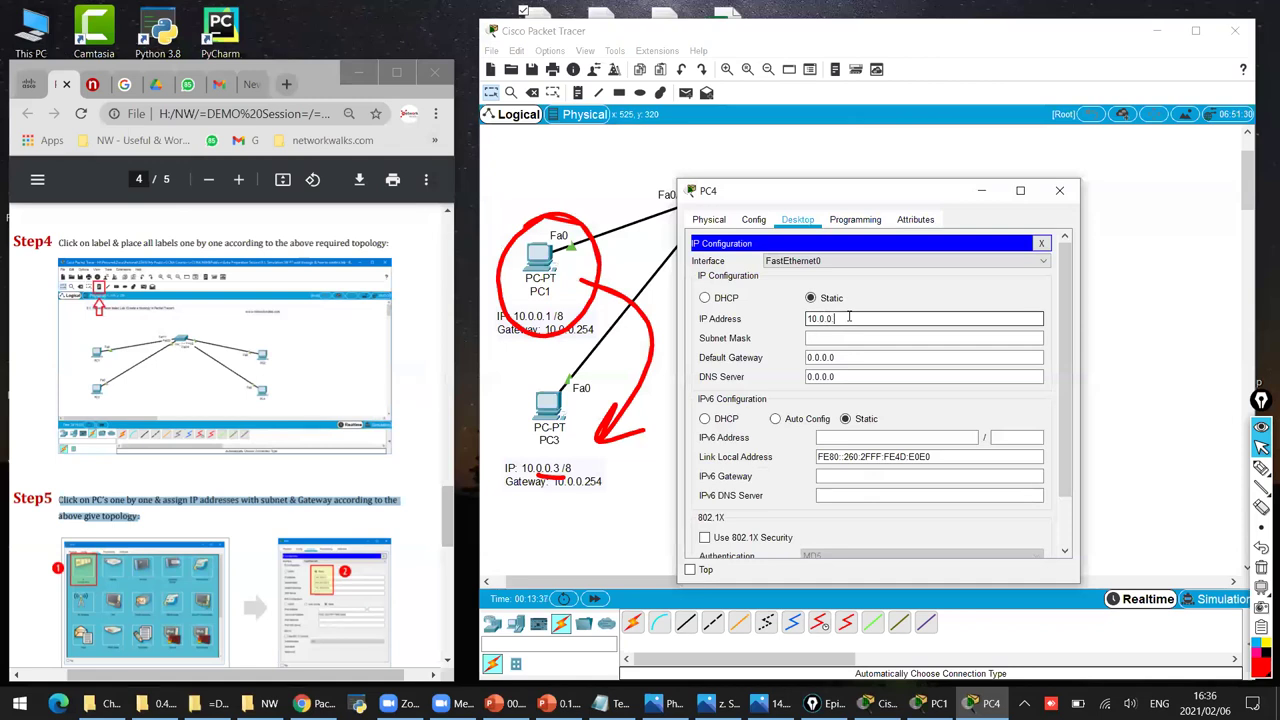
{"action": "type", "text": "4"}
{"action": "key", "text": "Tab"}
{"action": "key", "text": "Tab"}
{"action": "type", "text": "10.0.0."}
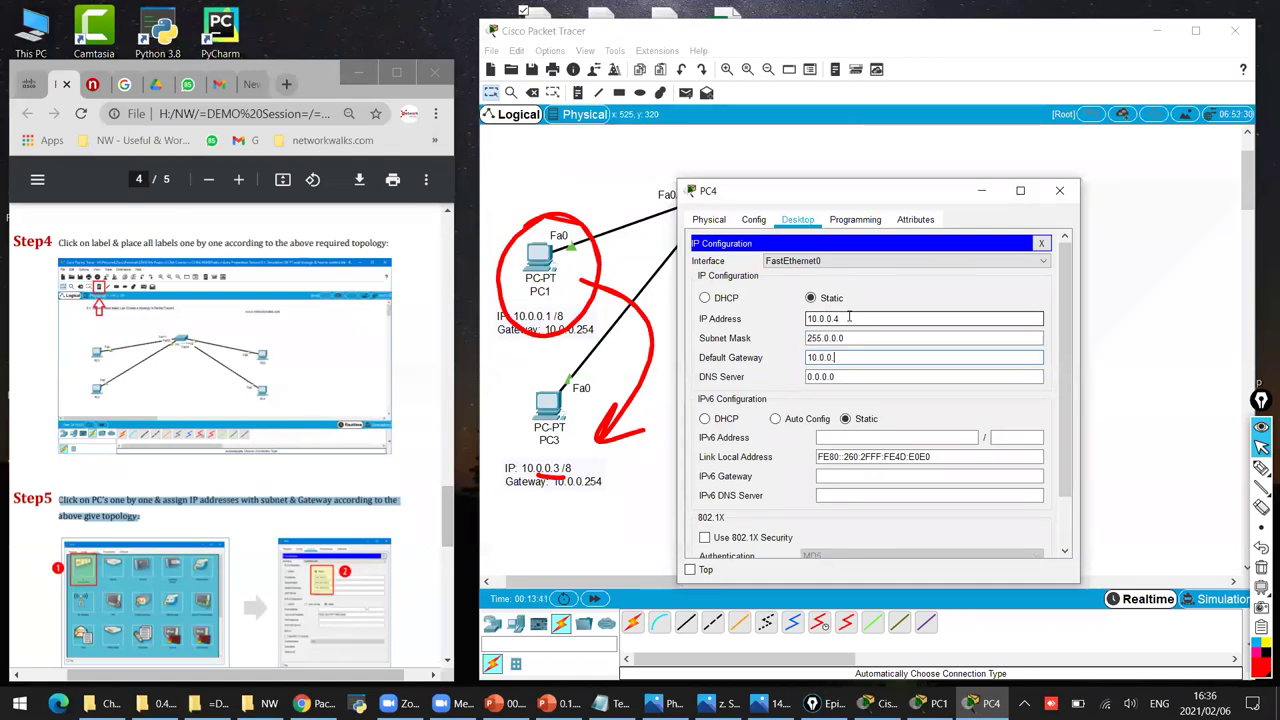
{"action": "type", "text": "254"}
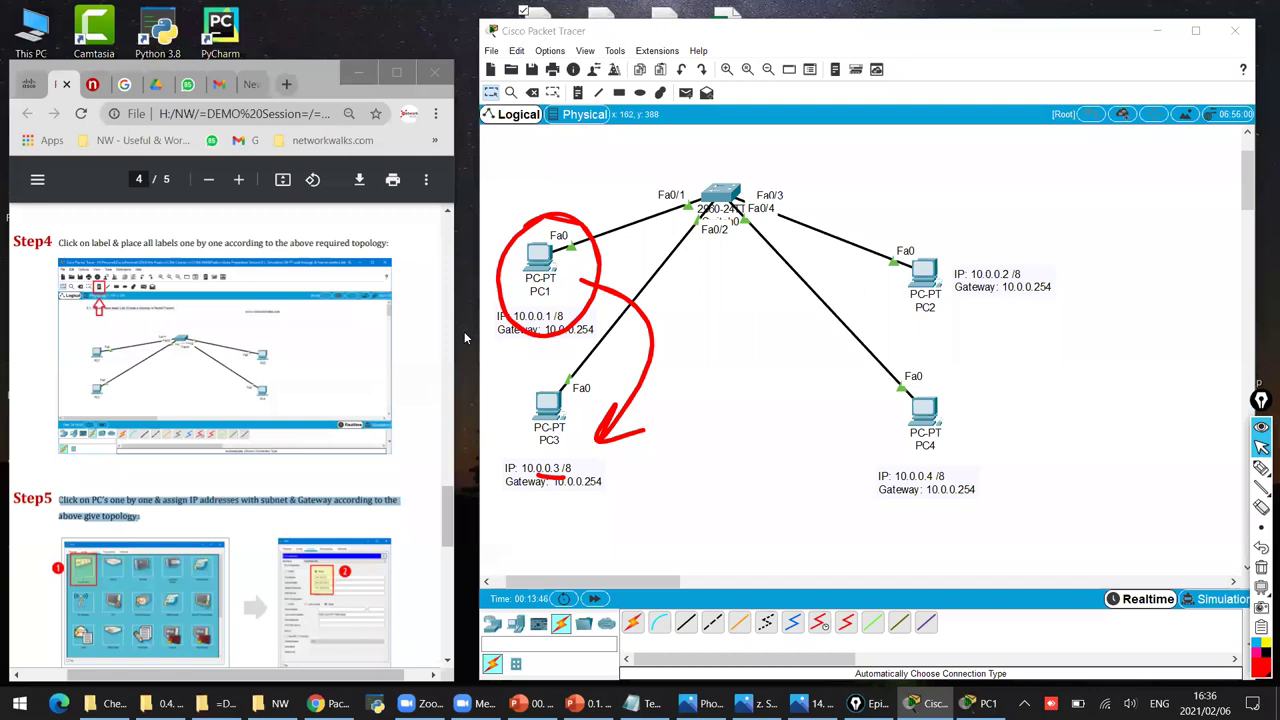
Go back to the lab sheet's Task list, mark task 3 with a pen arrow and underline, and return to the normal pointer.
{"action": "scroll", "coordinate": [363, 526], "scroll_direction": "up", "scroll_amount": 5}
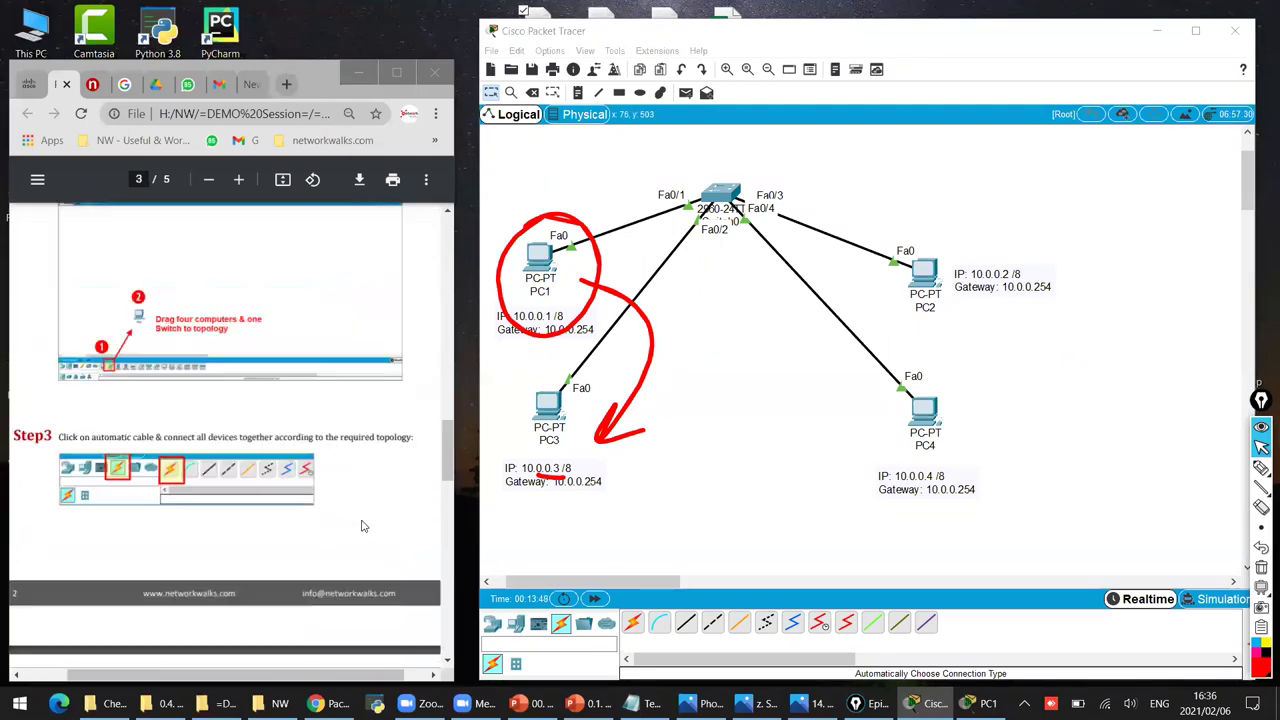
{"action": "scroll", "coordinate": [363, 526], "scroll_direction": "up", "scroll_amount": 5}
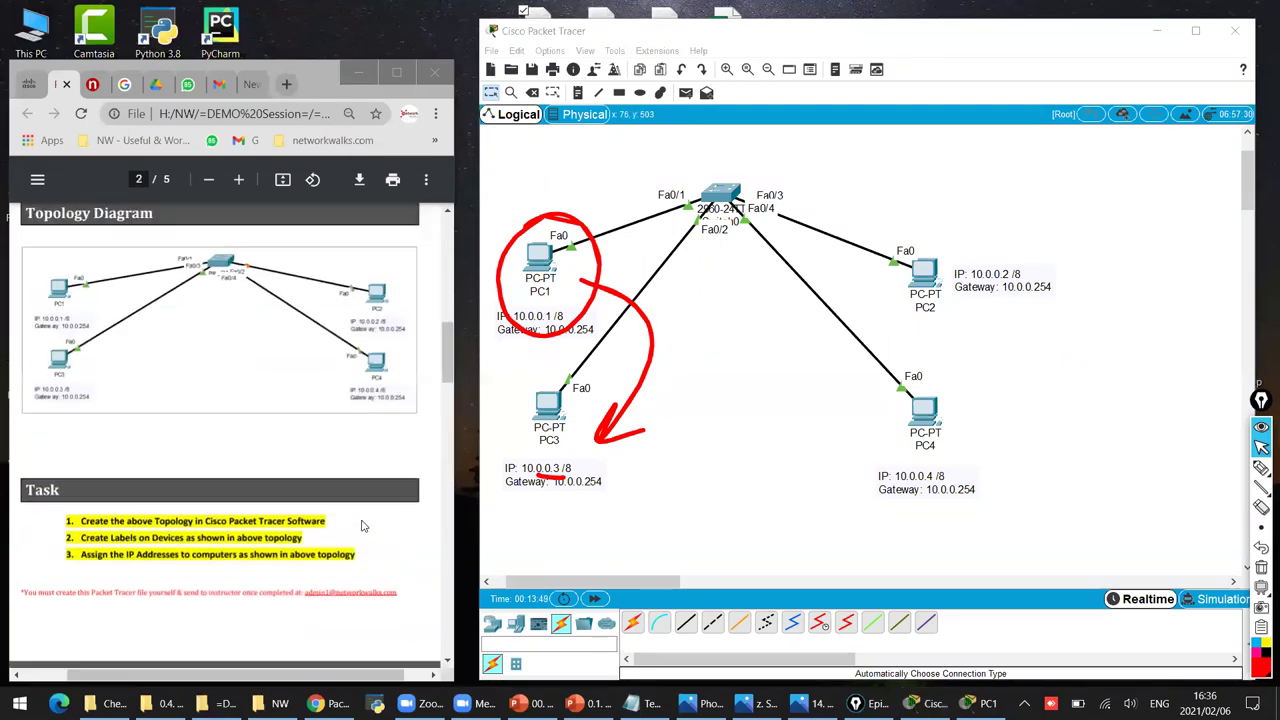
{"action": "left_click", "coordinate": [448, 374]}
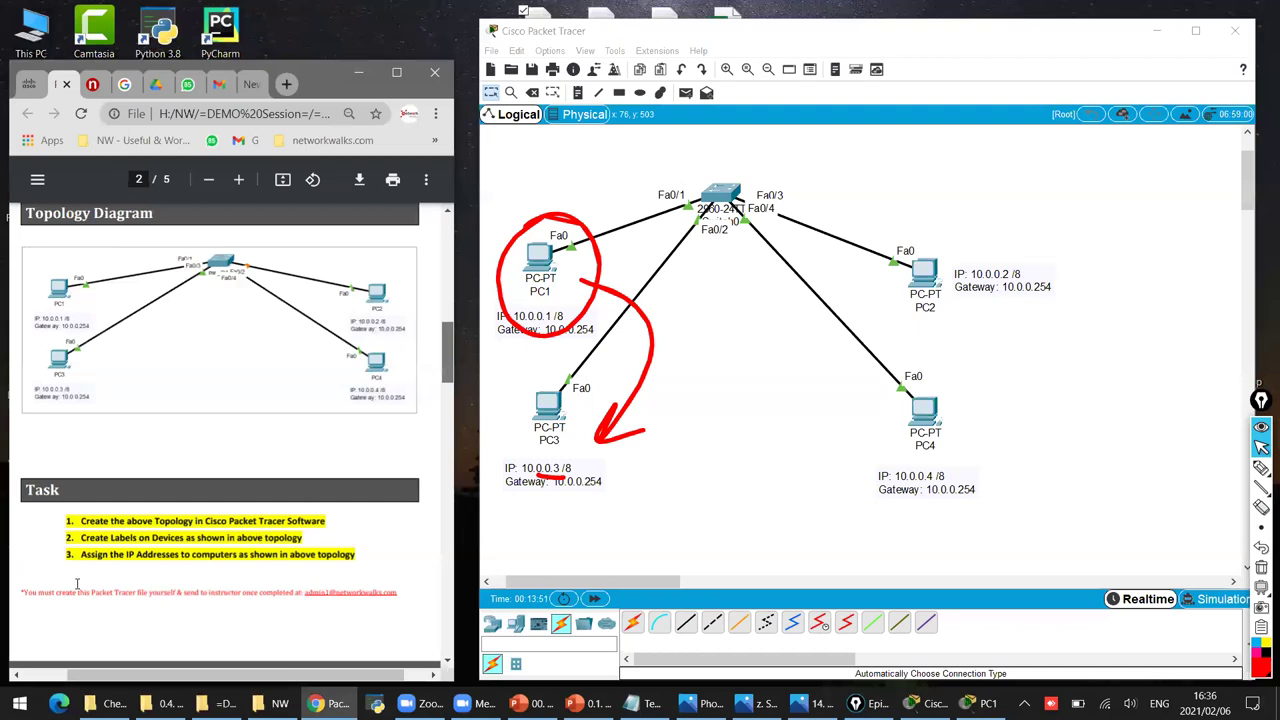
{"action": "scroll", "coordinate": [76, 582], "scroll_direction": "up", "scroll_amount": 1}
{"action": "left_click", "coordinate": [1261, 468]}
{"action": "left_click", "coordinate": [1262, 487]}
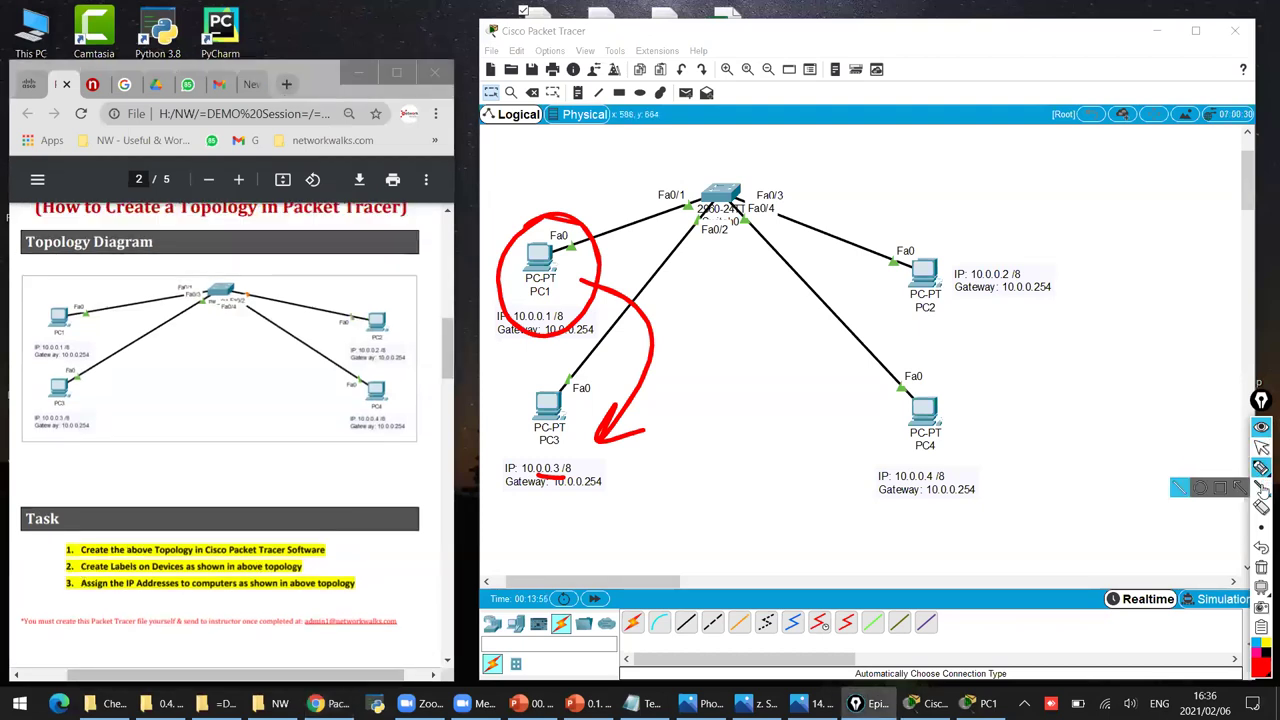
{"action": "left_click_drag", "start_coordinate": [432, 548], "coordinate": [368, 581]}
{"action": "left_click_drag", "start_coordinate": [390, 557], "coordinate": [396, 586]}
{"action": "left_click_drag", "start_coordinate": [80, 598], "coordinate": [364, 602]}
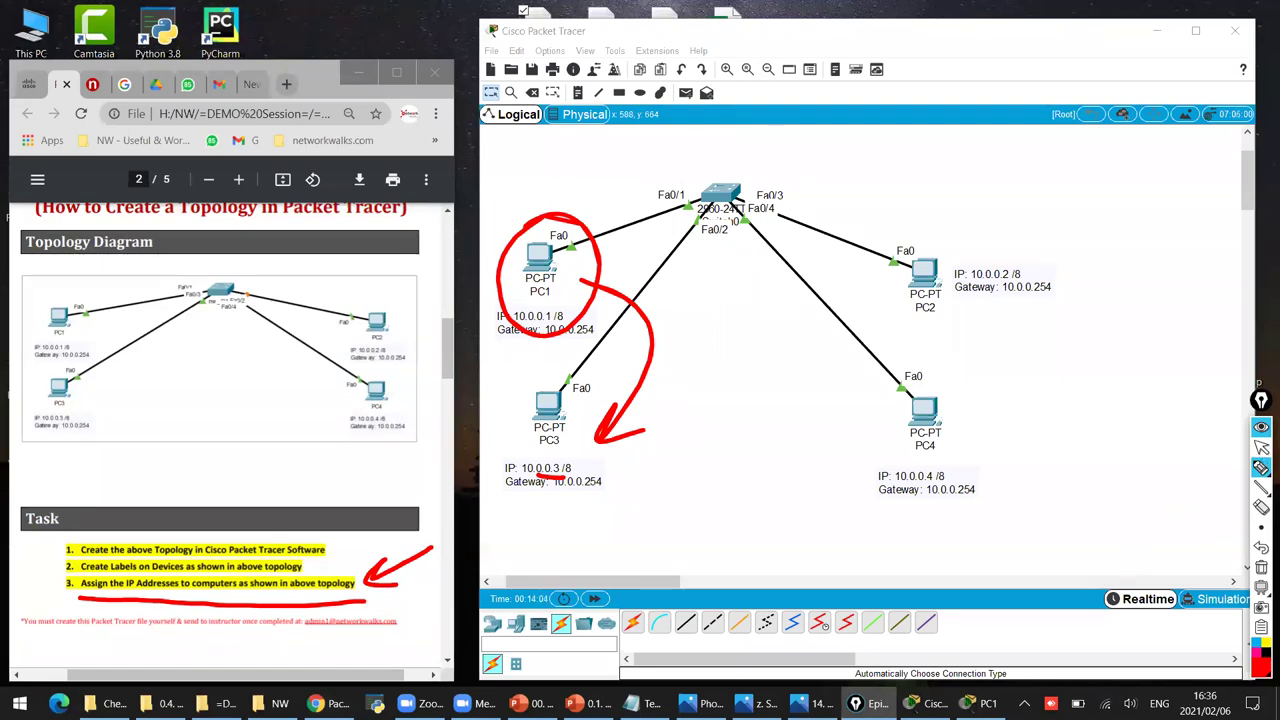
{"action": "left_click", "coordinate": [1261, 447]}
{"action": "key", "text": "super+alt+d"}
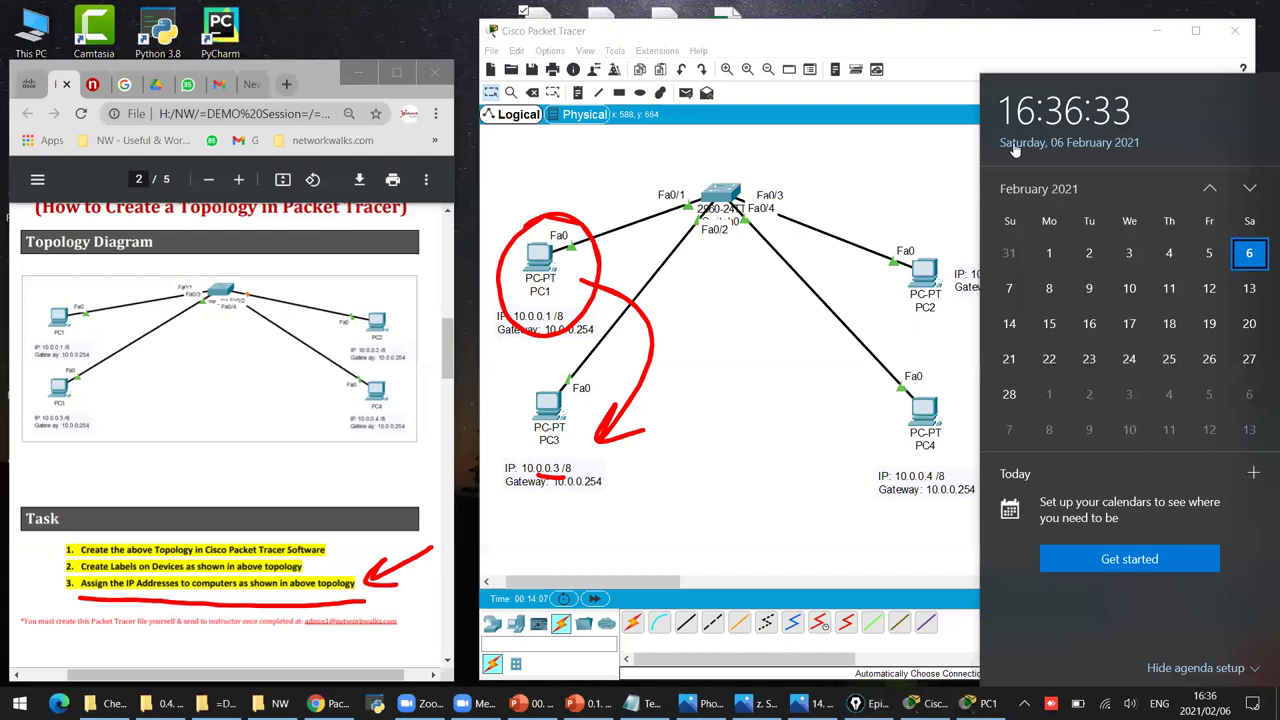
{"action": "left_click", "coordinate": [965, 37]}
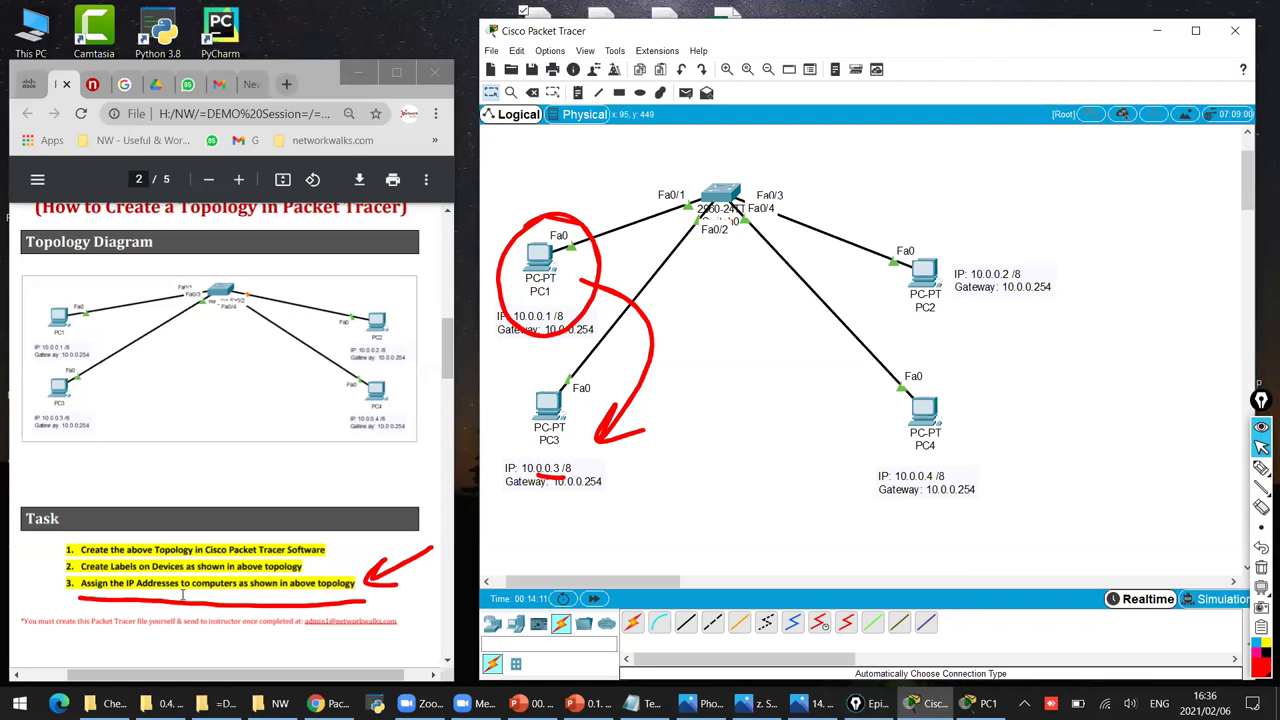
{"action": "left_click", "coordinate": [142, 354]}
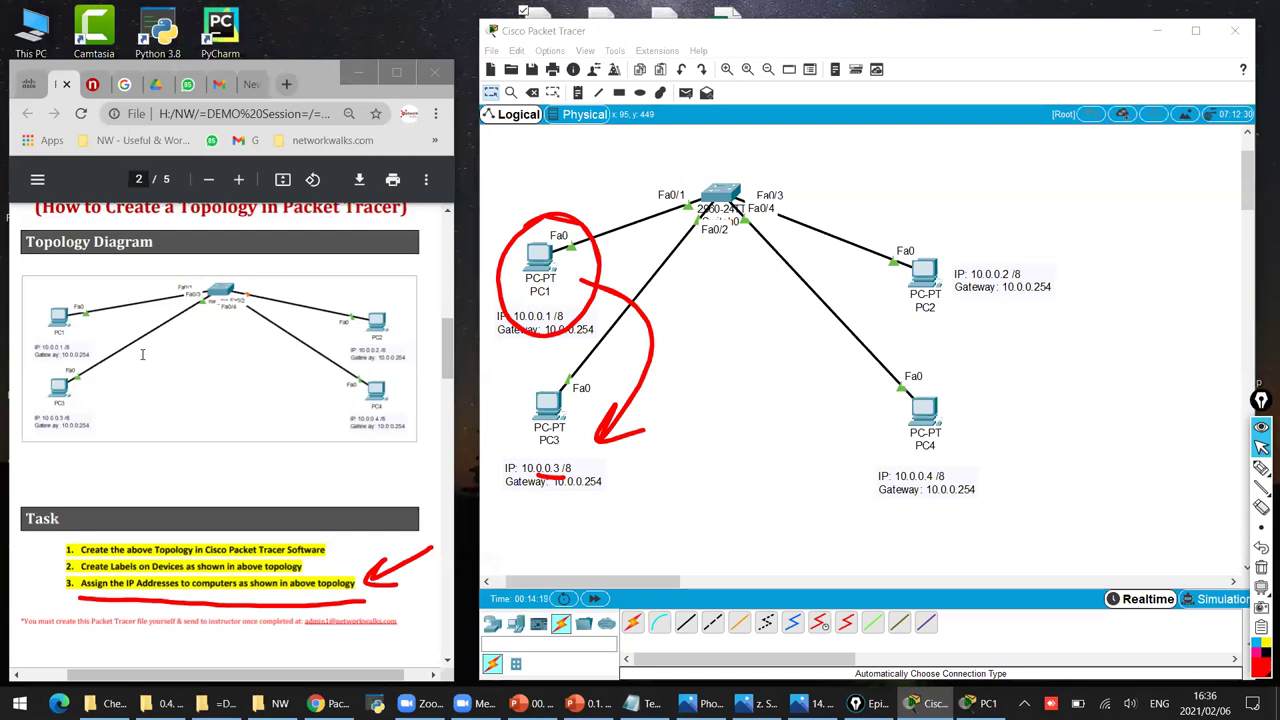
{"action": "left_click_drag", "start_coordinate": [80, 584], "coordinate": [352, 593]}
{"action": "left_click", "coordinate": [352, 593]}
Tick the tasks in the lab sheet's list with the pen and clear all pen annotations from the screen.
{"action": "left_click", "coordinate": [1260, 468]}
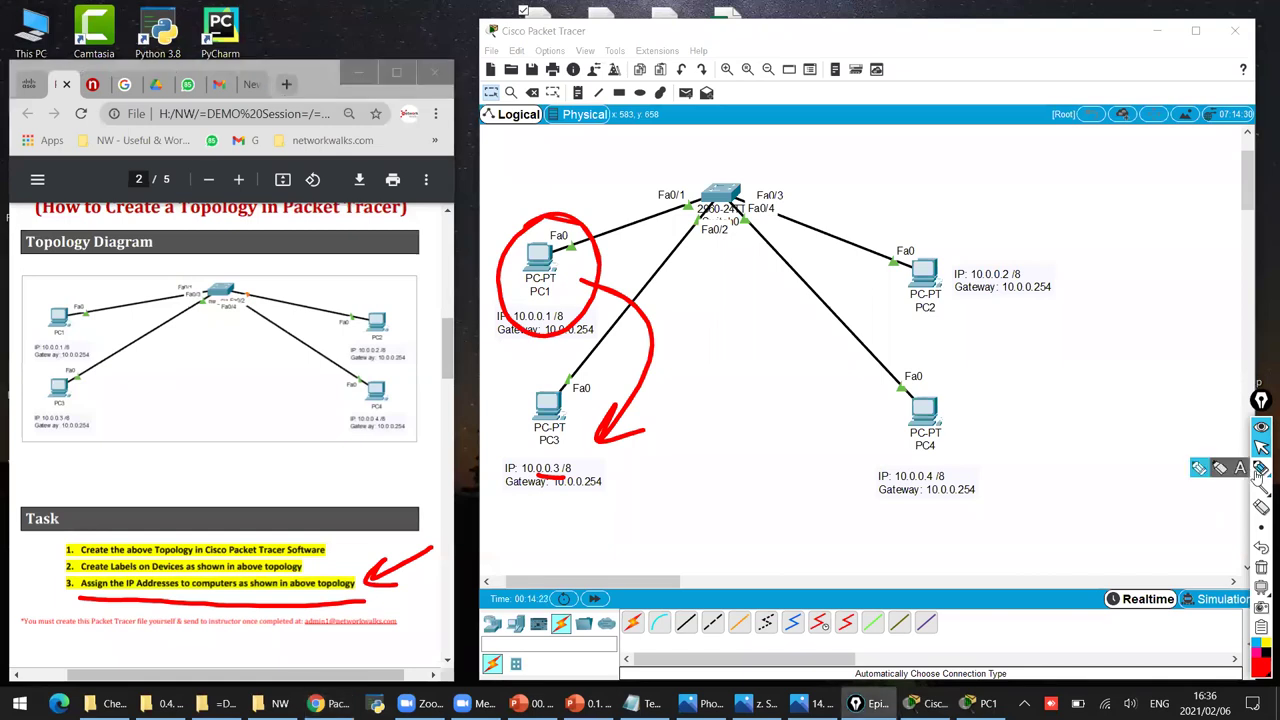
{"action": "left_click", "coordinate": [334, 544]}
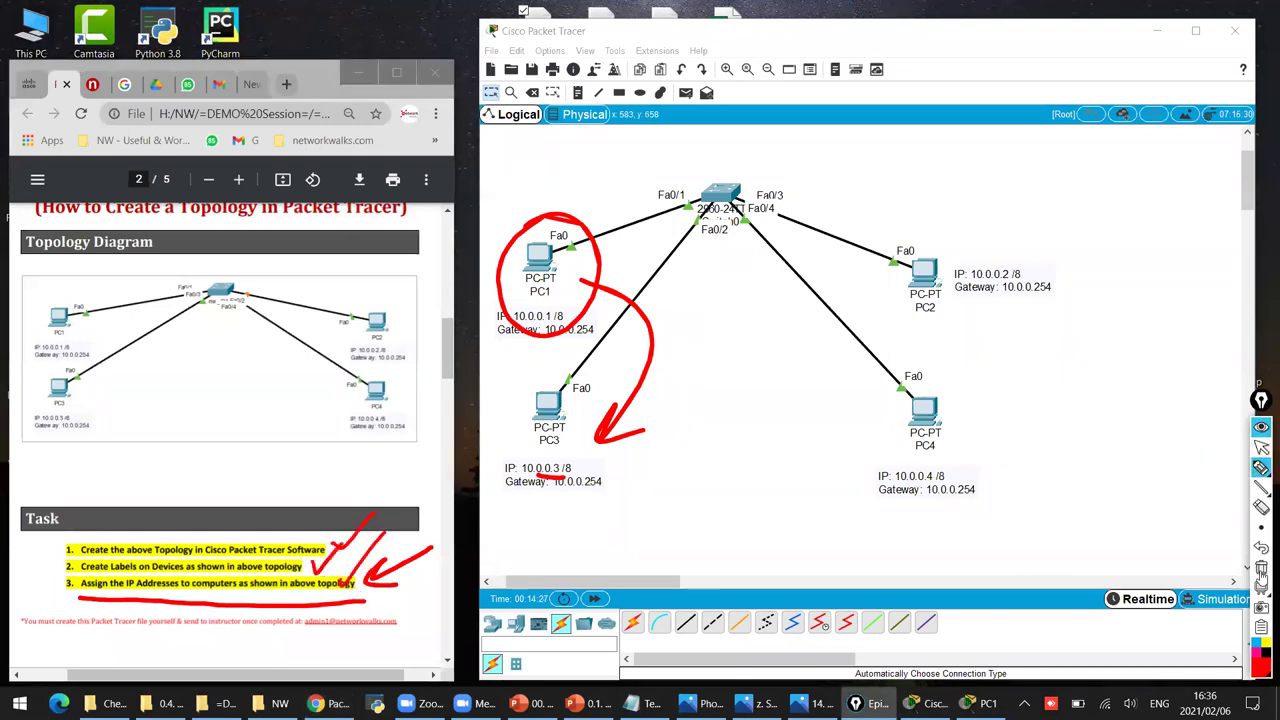
{"action": "left_click", "coordinate": [1260, 567]}
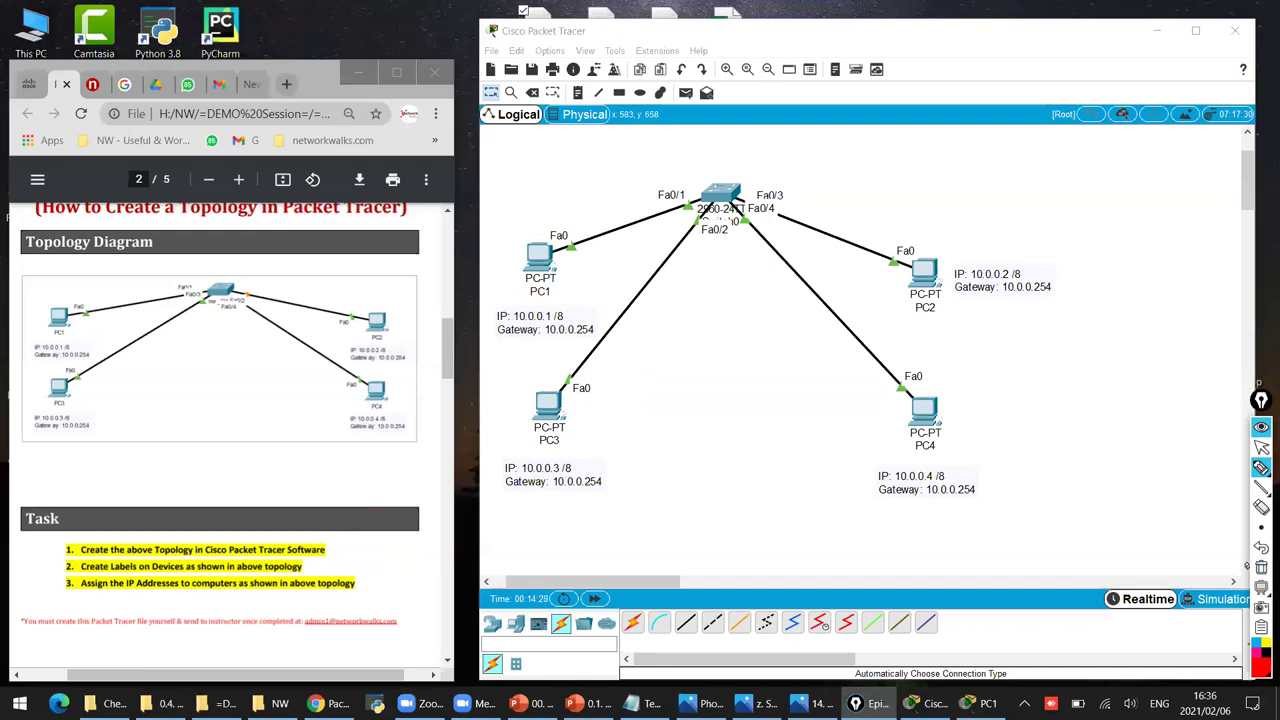
Circle PC1's address note, tick all four PCs and the three lab tasks with the pen, and clear the annotations.
{"action": "left_click_drag", "start_coordinate": [503, 318], "coordinate": [525, 300]}
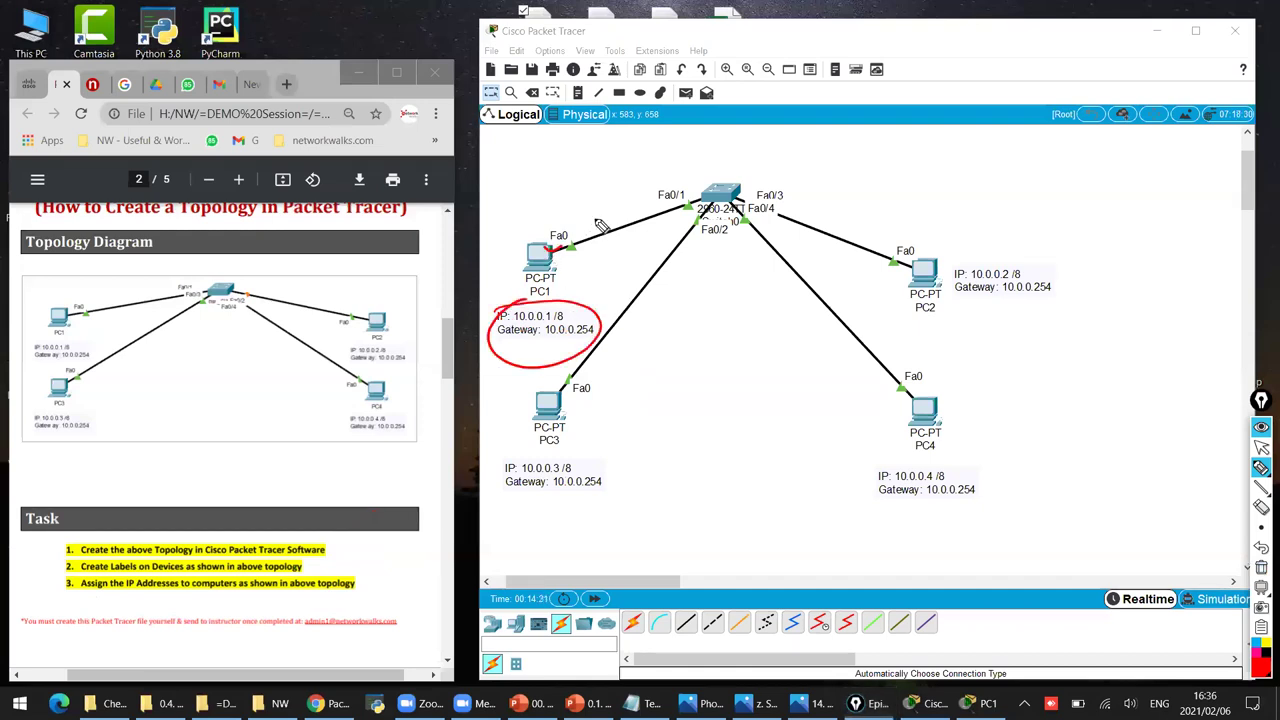
{"action": "left_click_drag", "start_coordinate": [566, 246], "coordinate": [590, 222]}
{"action": "left_click_drag", "start_coordinate": [549, 399], "coordinate": [590, 383]}
{"action": "mouse_move", "coordinate": [935, 408]}
{"action": "left_mouse_down"}
{"action": "mouse_move", "coordinate": [944, 424]}
{"action": "mouse_move", "coordinate": [983, 376]}
{"action": "left_mouse_up"}
{"action": "left_click_drag", "start_coordinate": [923, 263], "coordinate": [981, 237]}
{"action": "left_click_drag", "start_coordinate": [326, 546], "coordinate": [355, 530]}
{"action": "mouse_move", "coordinate": [306, 566]}
{"action": "left_mouse_down"}
{"action": "mouse_move", "coordinate": [342, 552]}
{"action": "mouse_move", "coordinate": [378, 560]}
{"action": "left_mouse_up"}
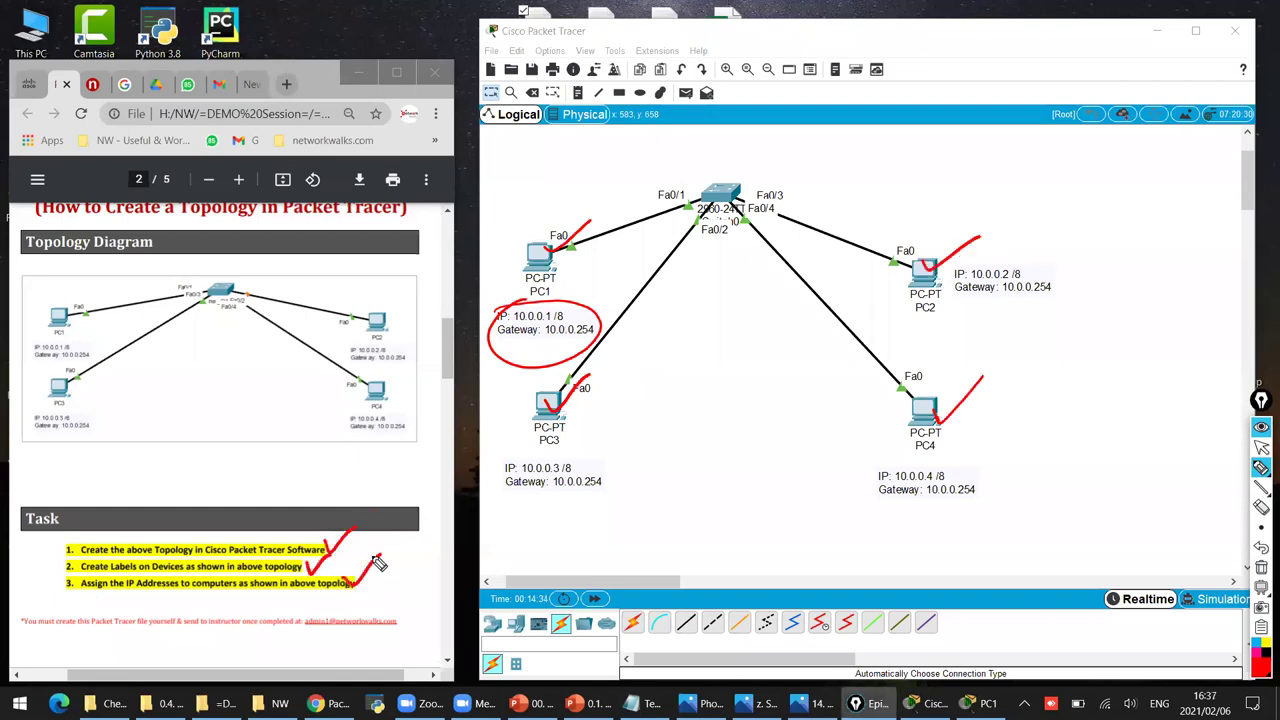
{"action": "left_click", "coordinate": [1261, 567]}
Circle PC1 with the pen, draw a curved arrow from it to PC2, and return to the normal pointer.
{"action": "mouse_move", "coordinate": [1261, 468]}
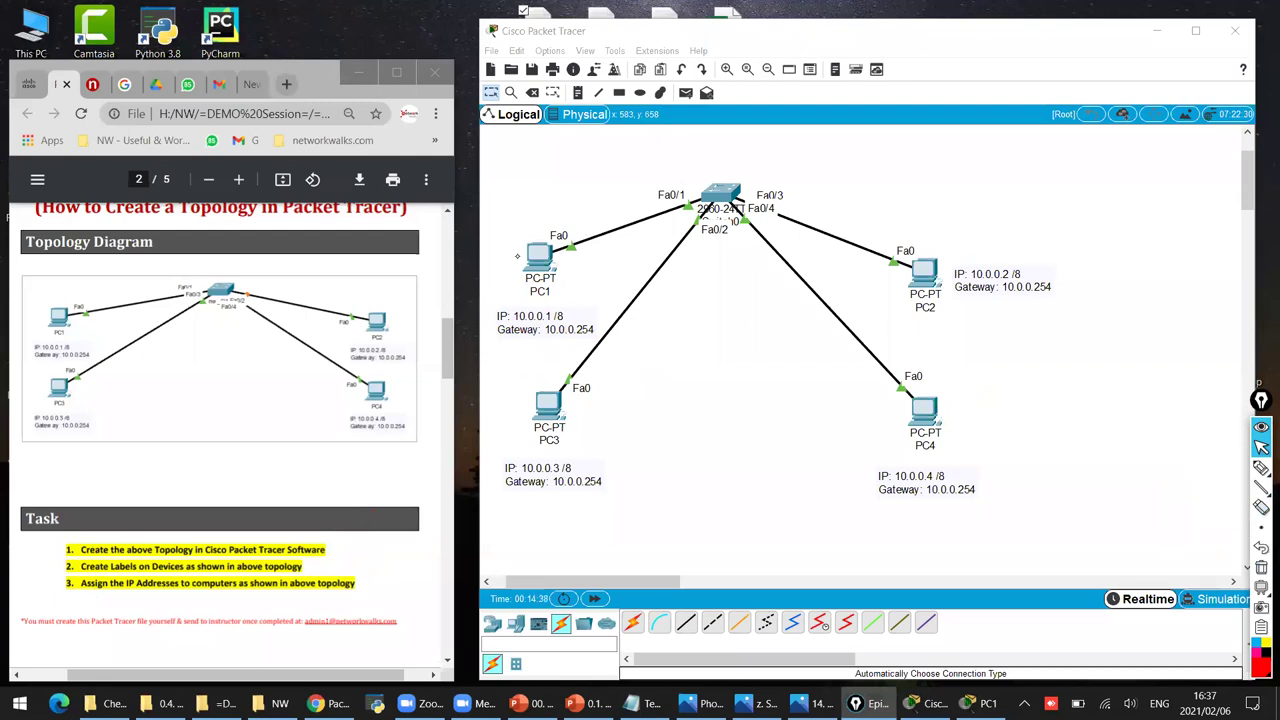
{"action": "left_click", "coordinate": [1261, 469]}
{"action": "mouse_move", "coordinate": [560, 214]}
{"action": "left_mouse_down"}
{"action": "mouse_move", "coordinate": [530, 322]}
{"action": "mouse_move", "coordinate": [590, 236]}
{"action": "mouse_move", "coordinate": [915, 203]}
{"action": "mouse_move", "coordinate": [926, 224]}
{"action": "mouse_move", "coordinate": [915, 198]}
{"action": "left_mouse_up"}
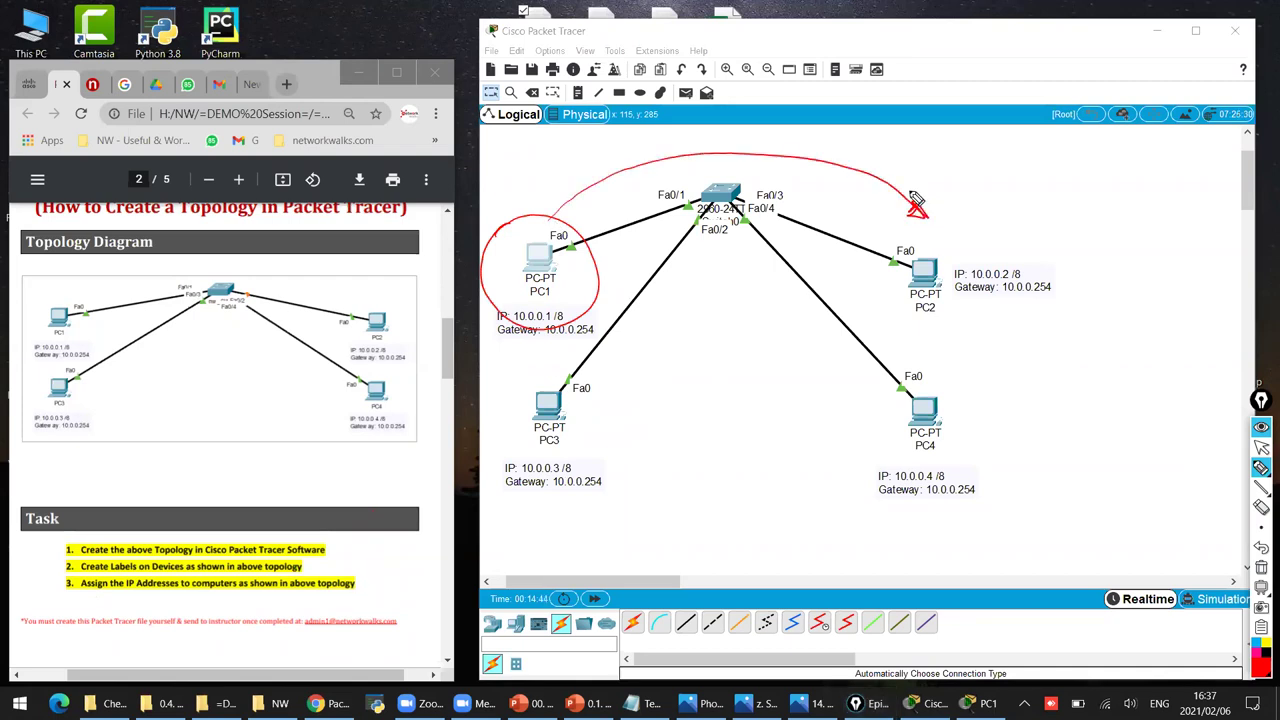
{"action": "left_click", "coordinate": [1261, 447]}
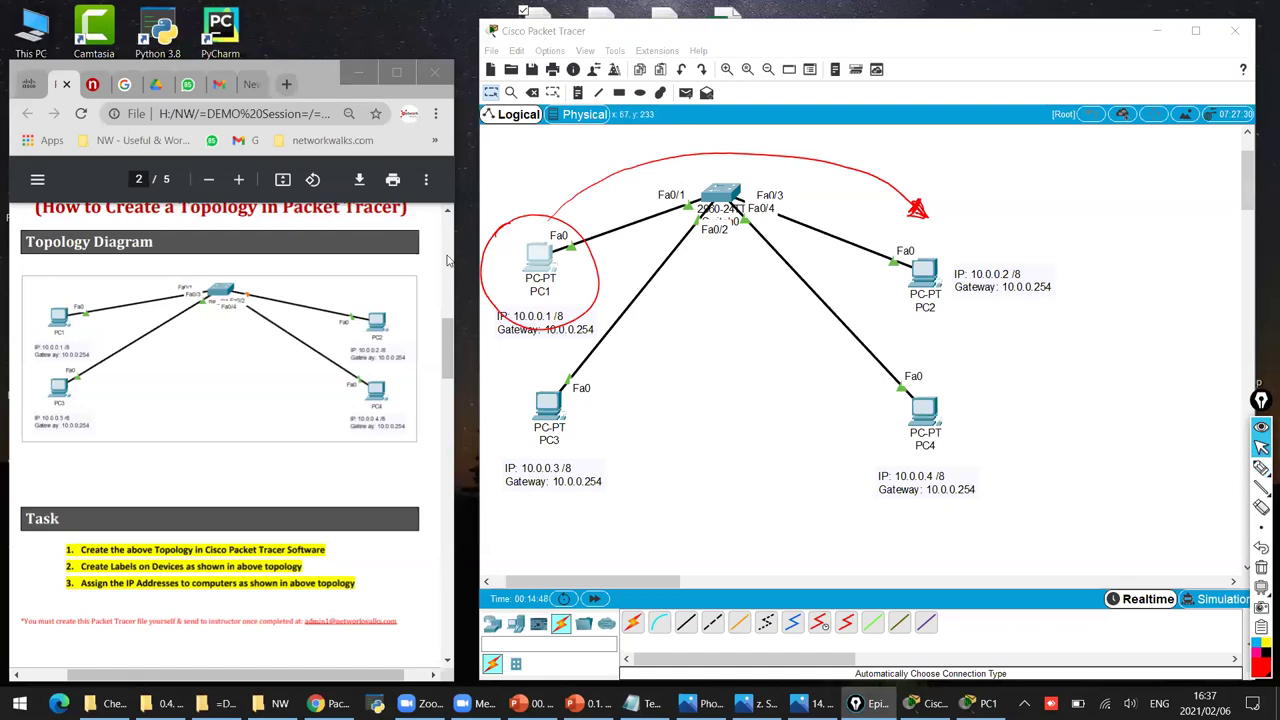
Bring up PC1's Command Prompt and repeat the ping to 10.0.0.3.
{"action": "left_click", "coordinate": [538, 258]}
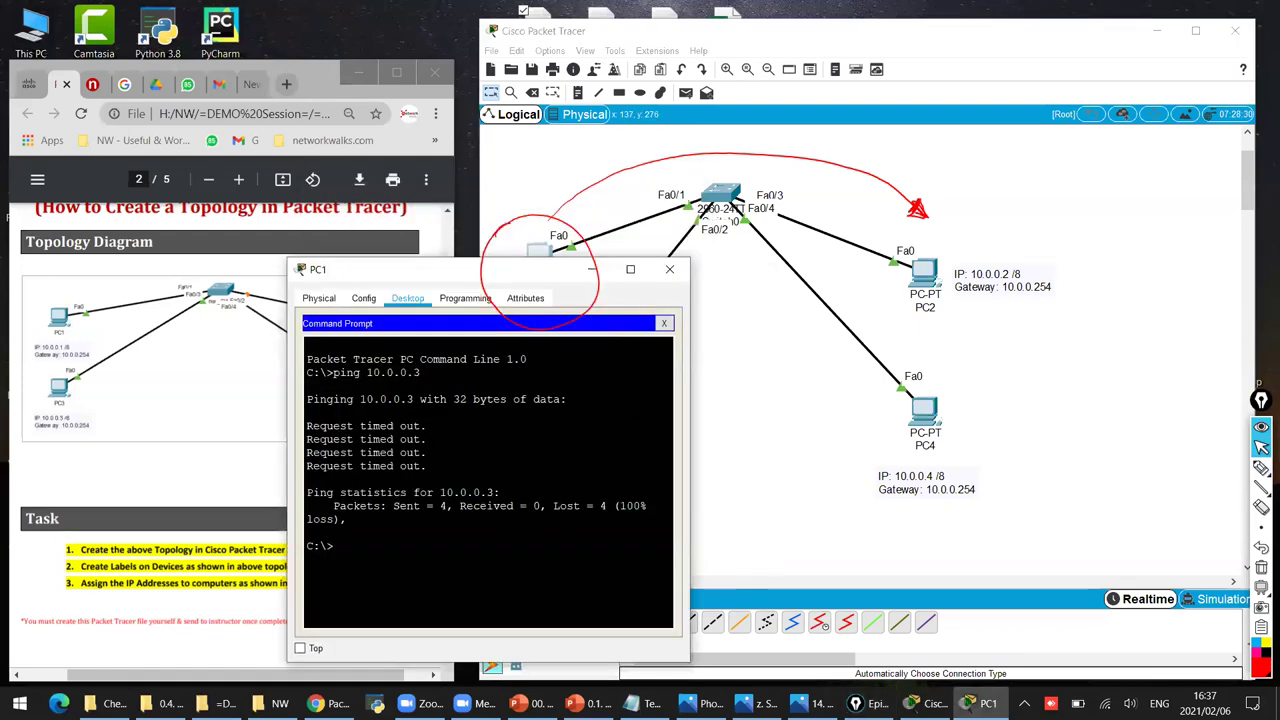
{"action": "left_click", "coordinate": [237, 66]}
{"action": "left_click", "coordinate": [485, 583]}
{"action": "key", "text": "Return"}
{"action": "key", "text": "Return"}
{"action": "key", "text": "Up"}
{"action": "key", "text": "Return"}
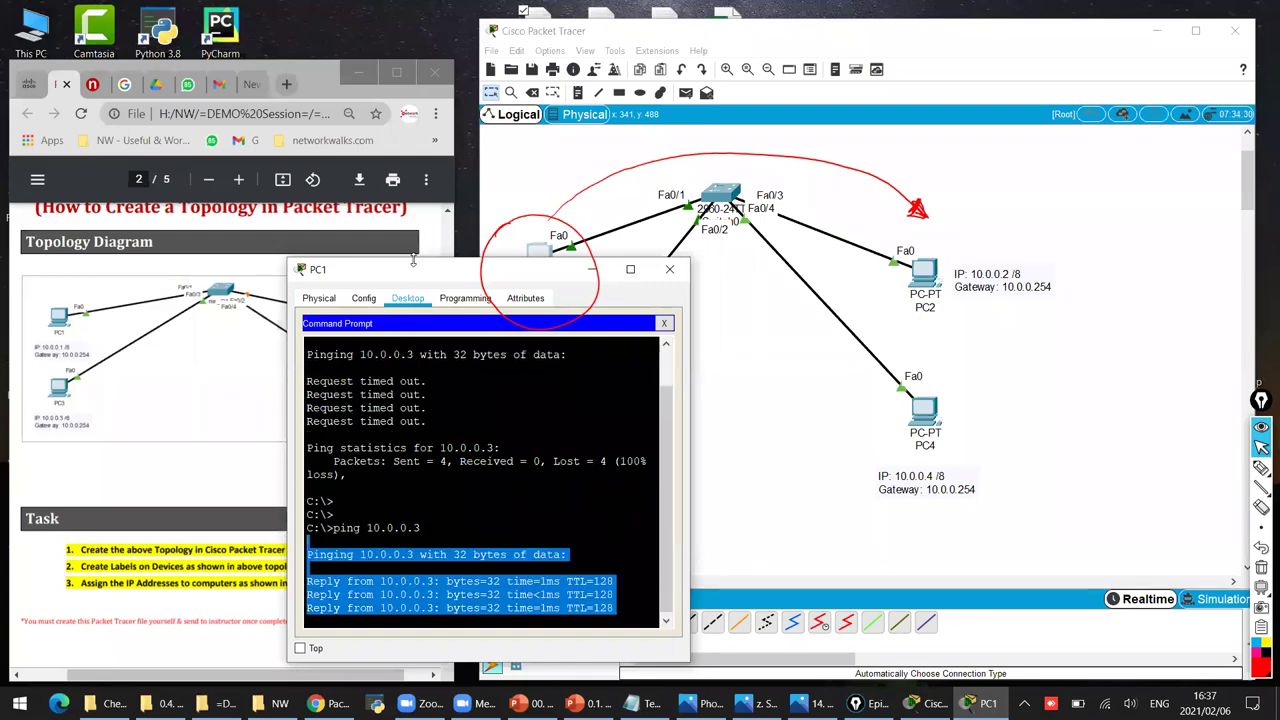
Clear all pen annotations and move PC1's window aside to uncover PC1 and PC3 in the topology.
{"action": "left_click_drag", "start_coordinate": [413, 261], "coordinate": [424, 145]}
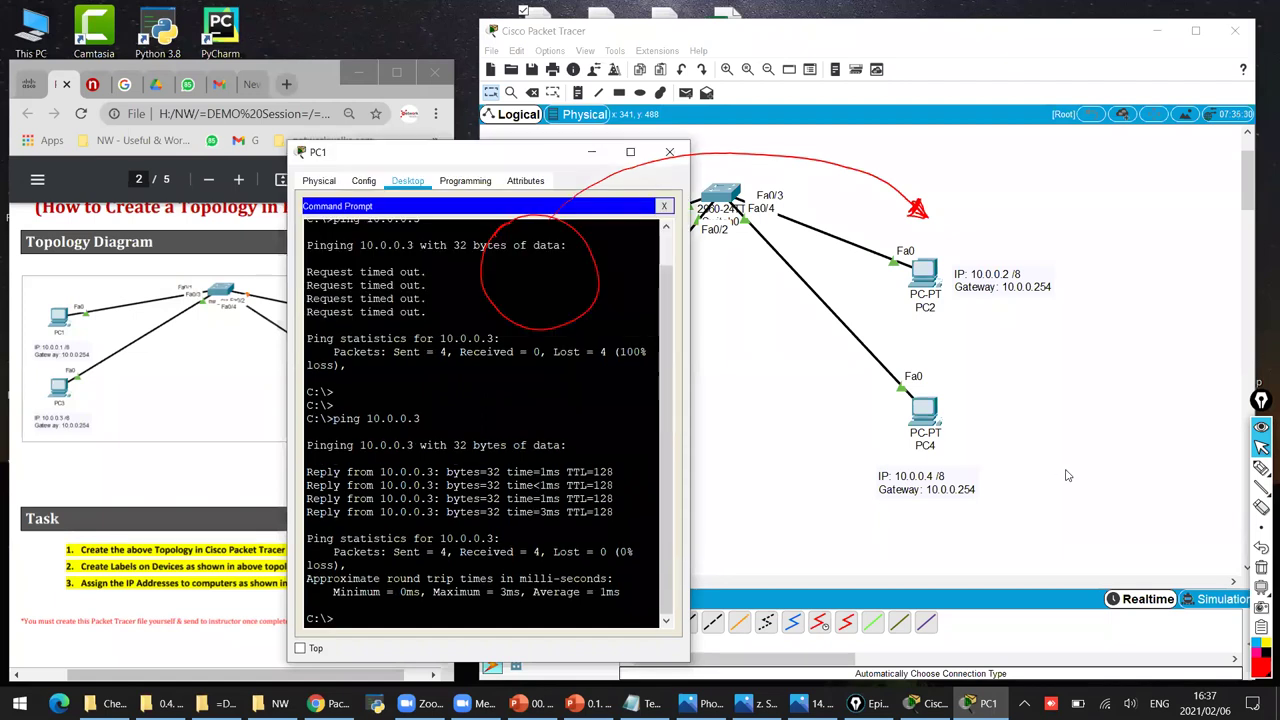
{"action": "left_click", "coordinate": [1261, 568]}
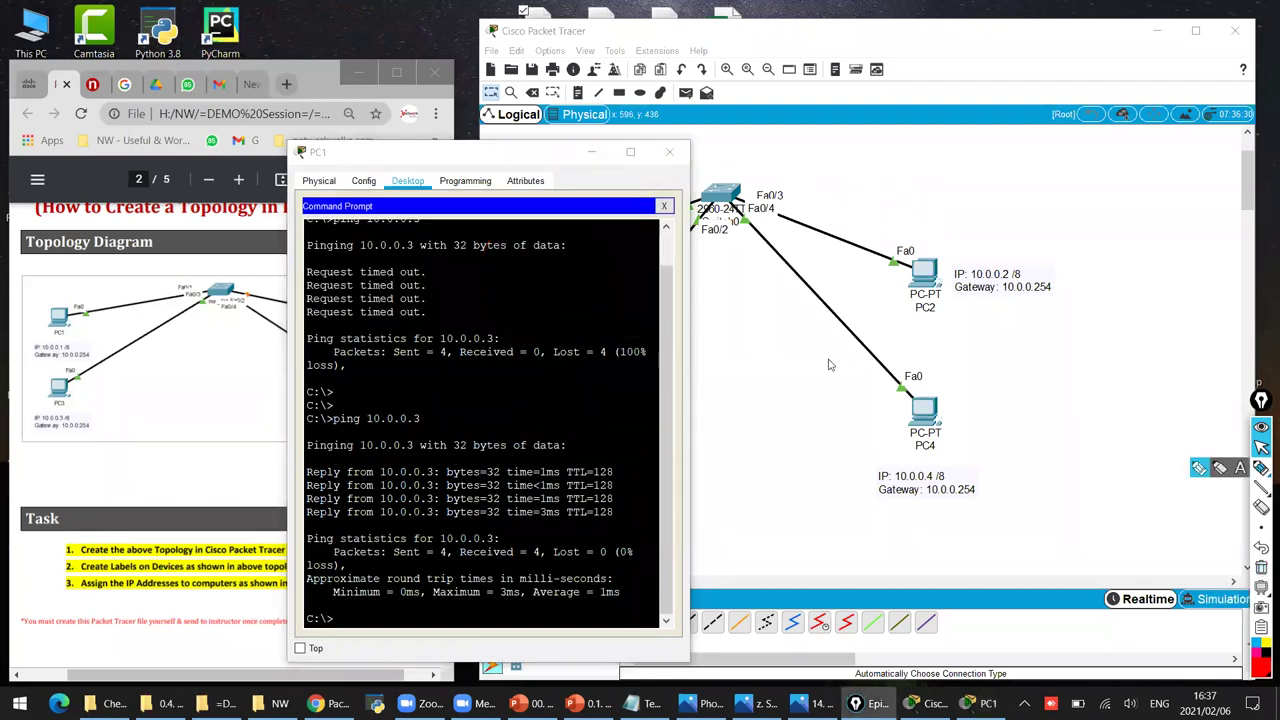
{"action": "left_click", "coordinate": [510, 153]}
{"action": "left_click_drag", "start_coordinate": [510, 153], "coordinate": [325, 151]}
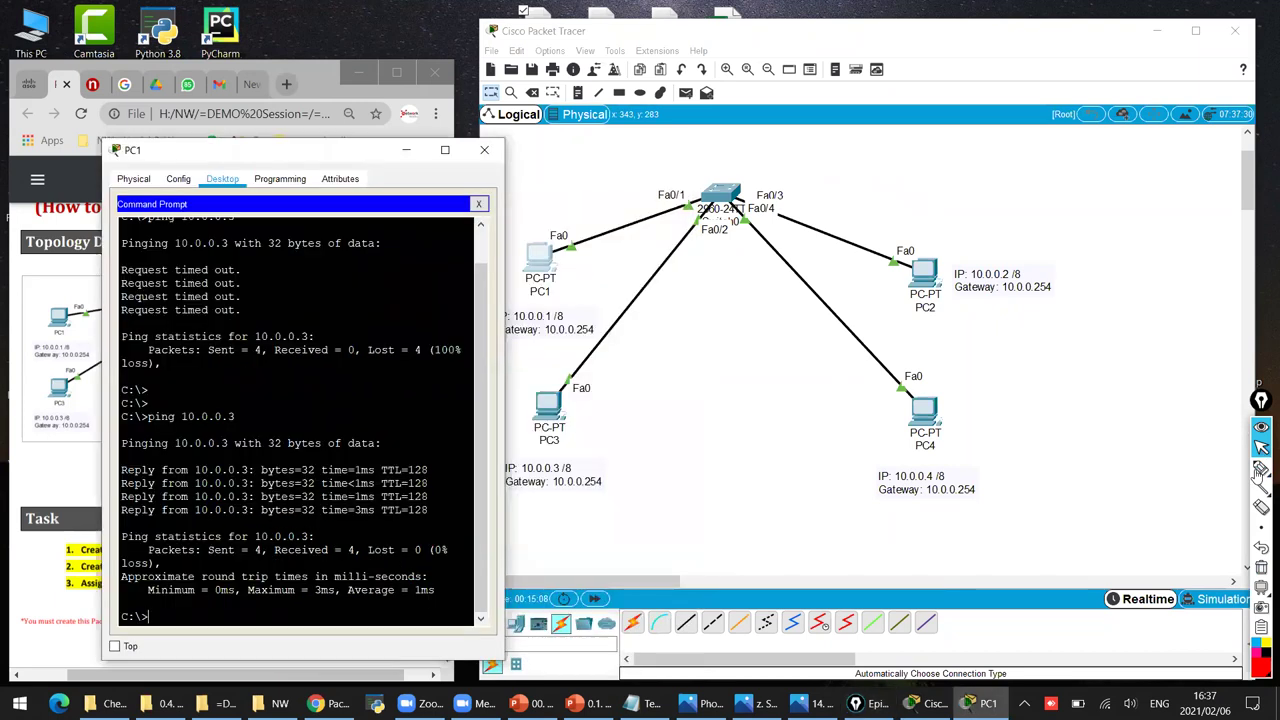
Circle PC1 with the pen, draw a curved arrow to PC3 and a tick, and select "Reply from 10.0.0.3" in the ping output.
{"action": "mouse_move", "coordinate": [575, 215]}
{"action": "left_mouse_down"}
{"action": "mouse_move", "coordinate": [620, 402]}
{"action": "mouse_move", "coordinate": [593, 443]}
{"action": "left_mouse_up"}
{"action": "left_click_drag", "start_coordinate": [684, 376], "coordinate": [791, 326]}
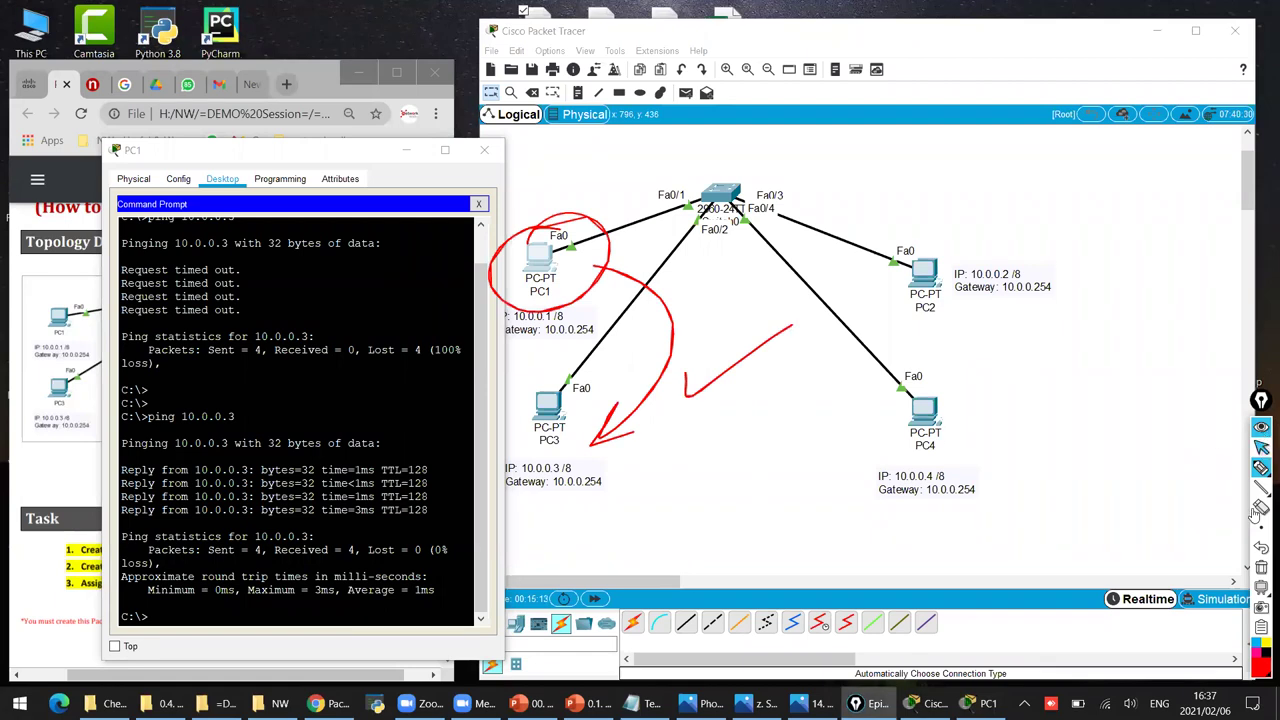
{"action": "left_click", "coordinate": [1260, 567]}
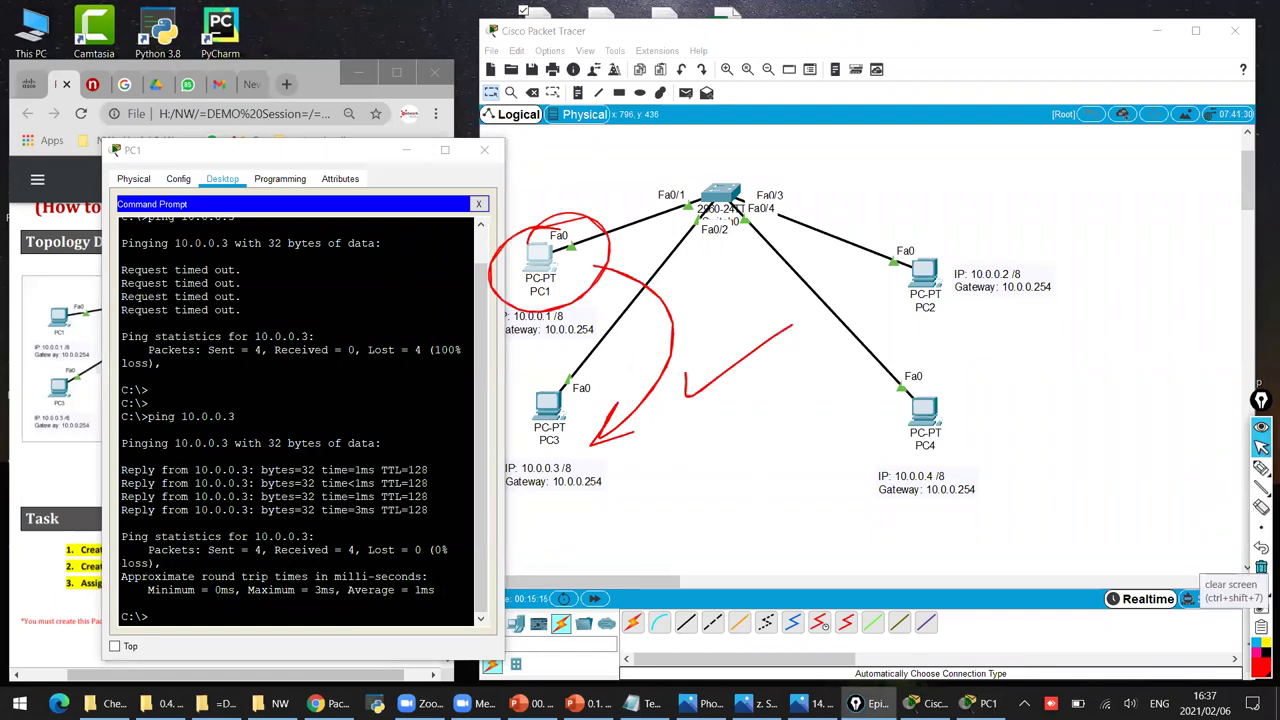
{"action": "left_click_drag", "start_coordinate": [120, 470], "coordinate": [248, 470]}
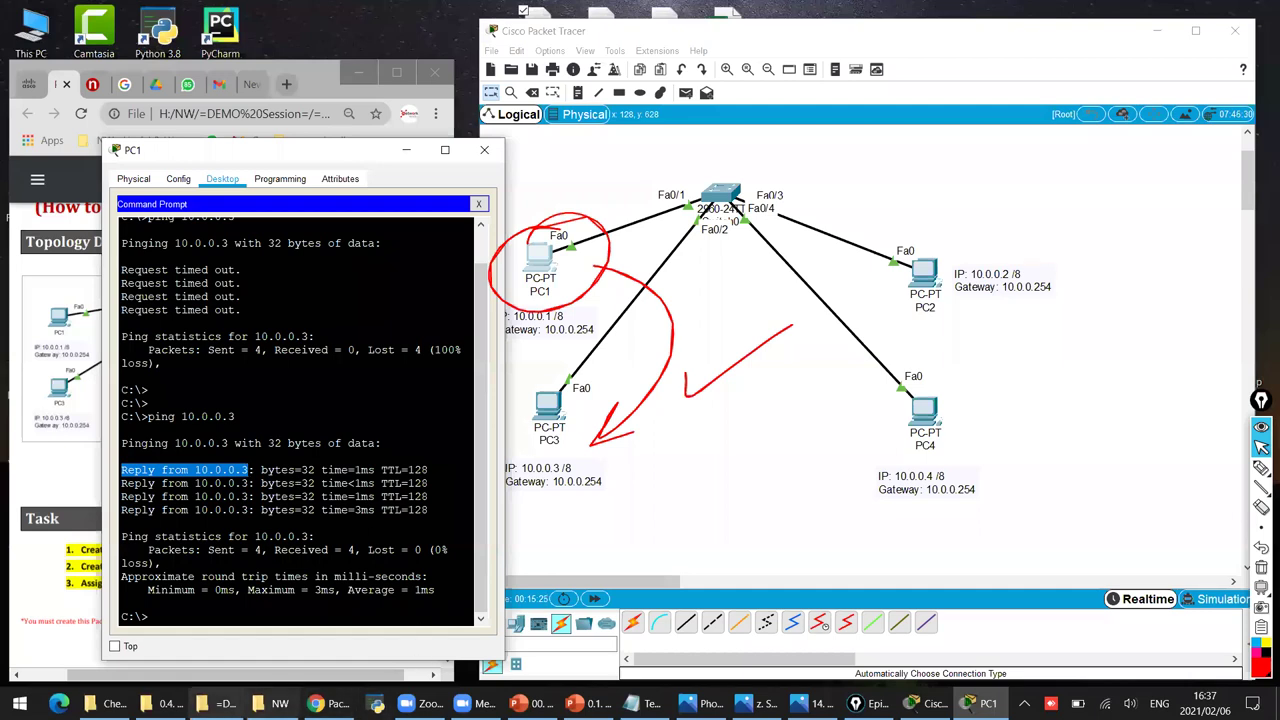
Switch to the Cheatsheets temp copy folder, clear the pen annotations, and open the 31. ICMP CheatSheet Part1 image.
{"action": "mouse_move", "coordinate": [215, 703]}
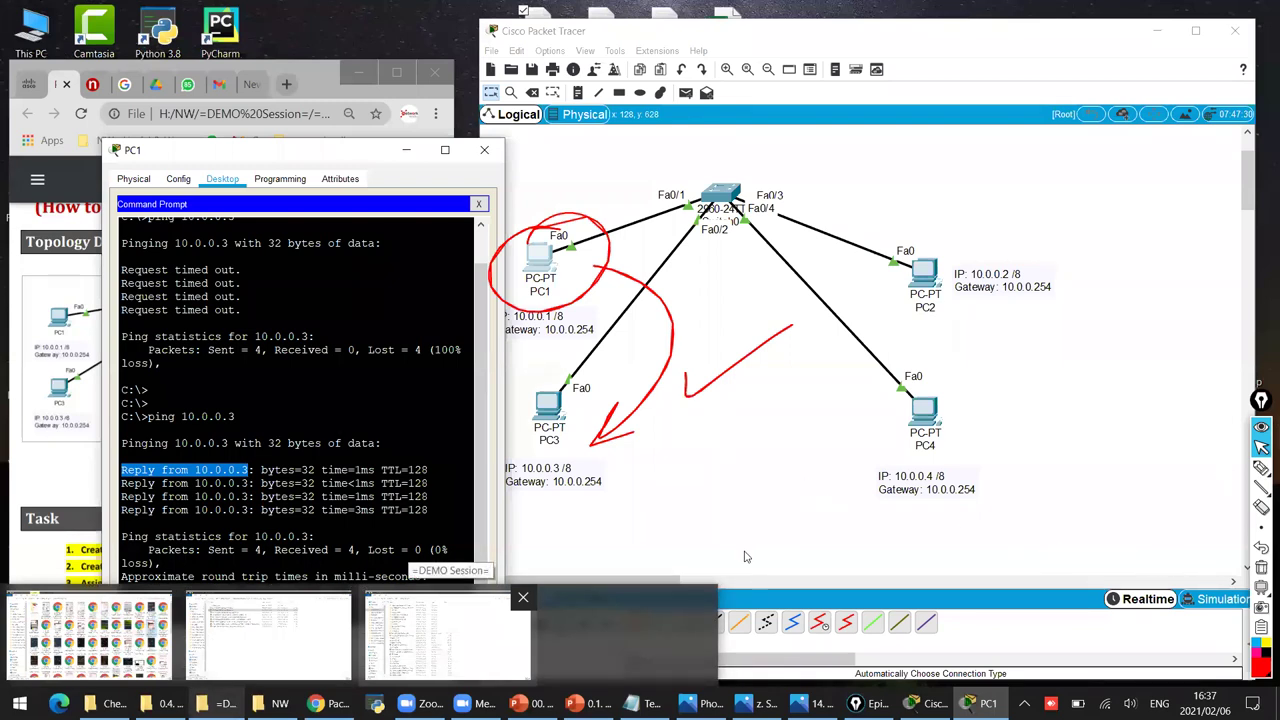
{"action": "key", "text": "alt+Tab"}
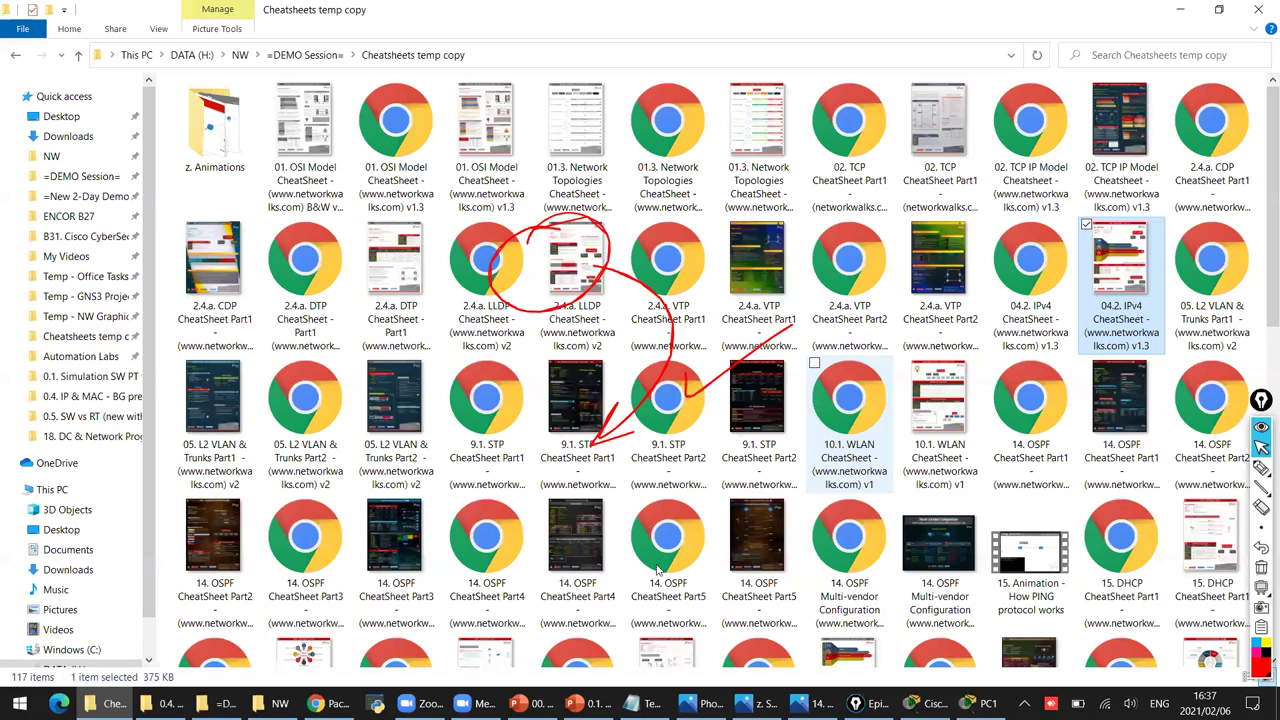
{"action": "key", "text": "ctrl+shift+c"}
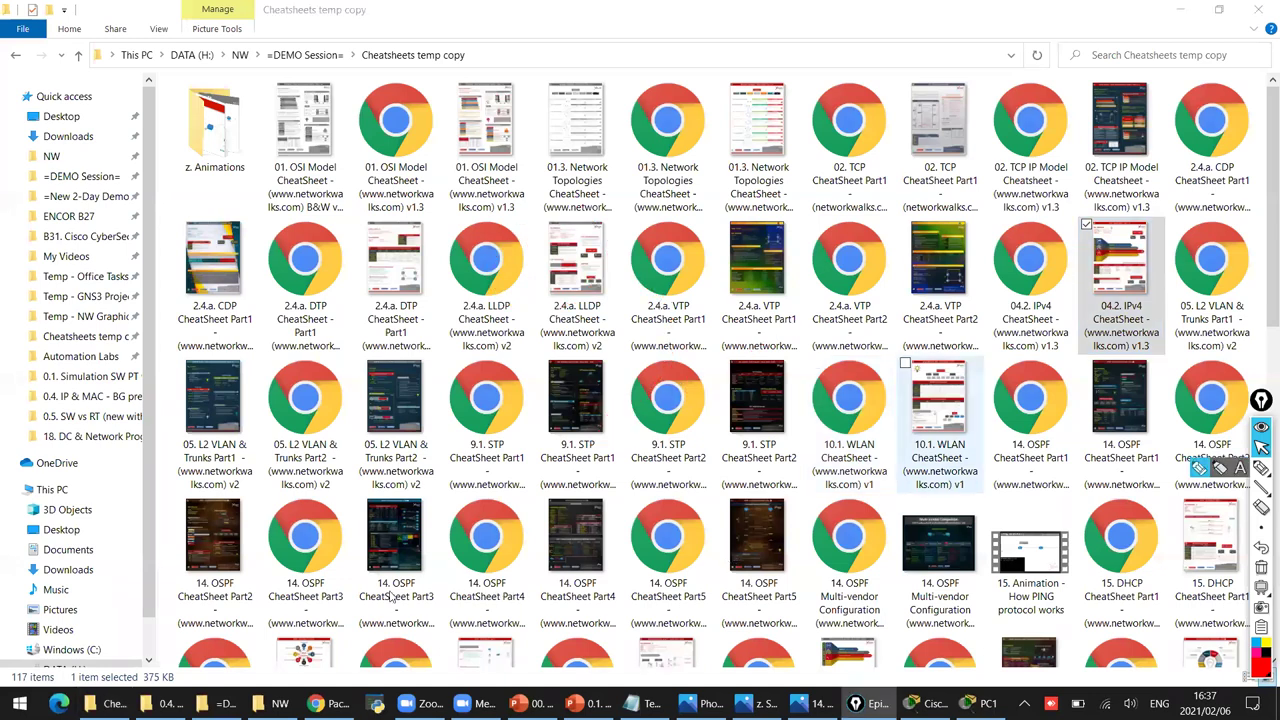
{"action": "scroll", "coordinate": [480, 595], "scroll_direction": "down", "scroll_amount": 3}
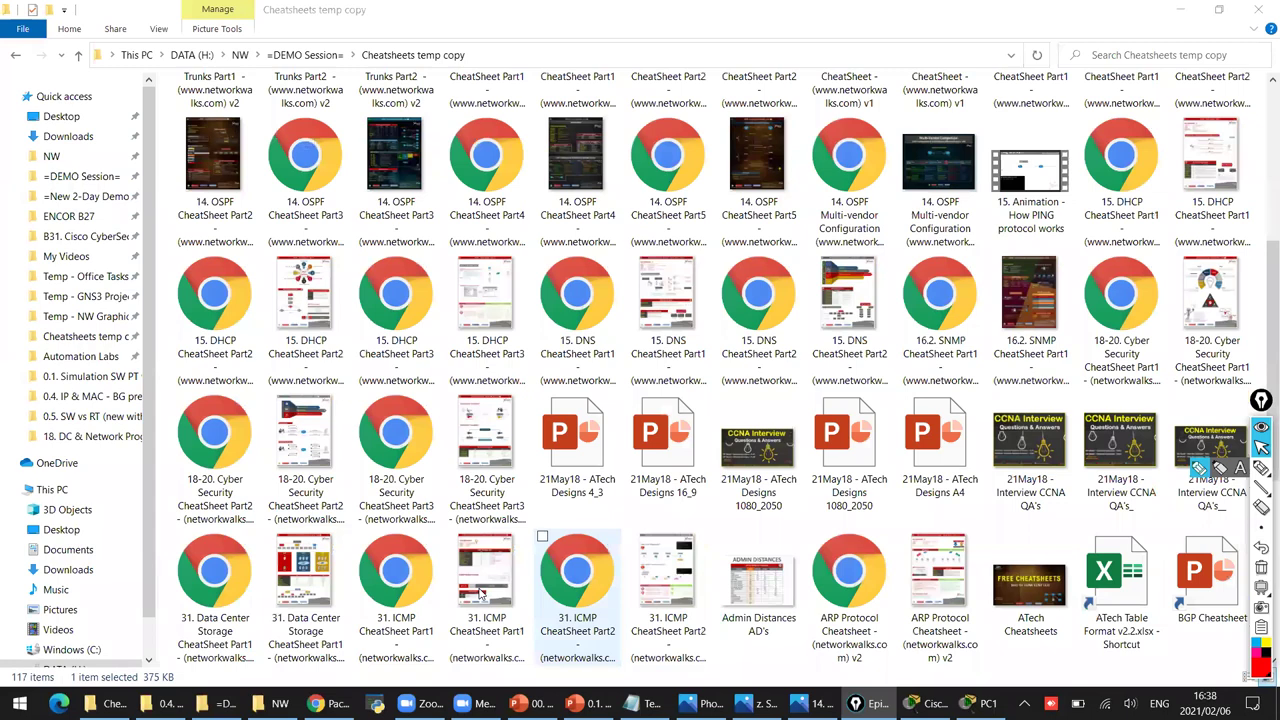
{"action": "left_click", "coordinate": [481, 593]}
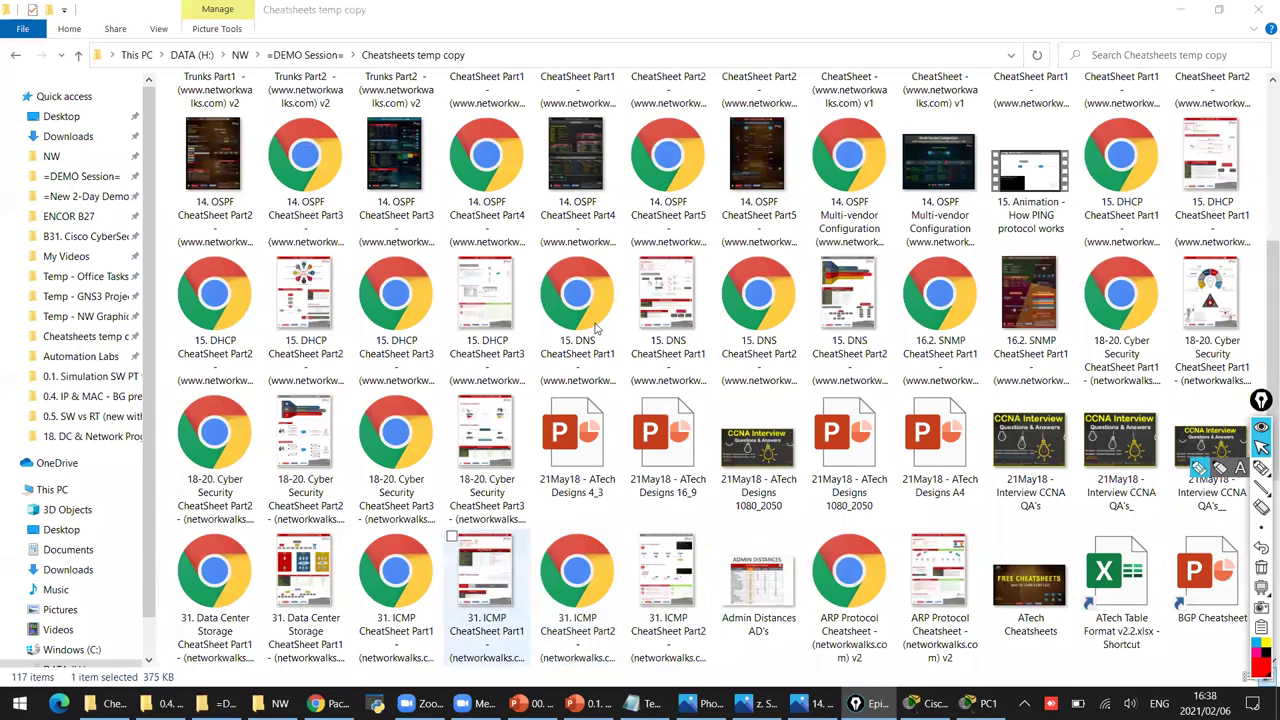
{"action": "key", "text": "Return"}
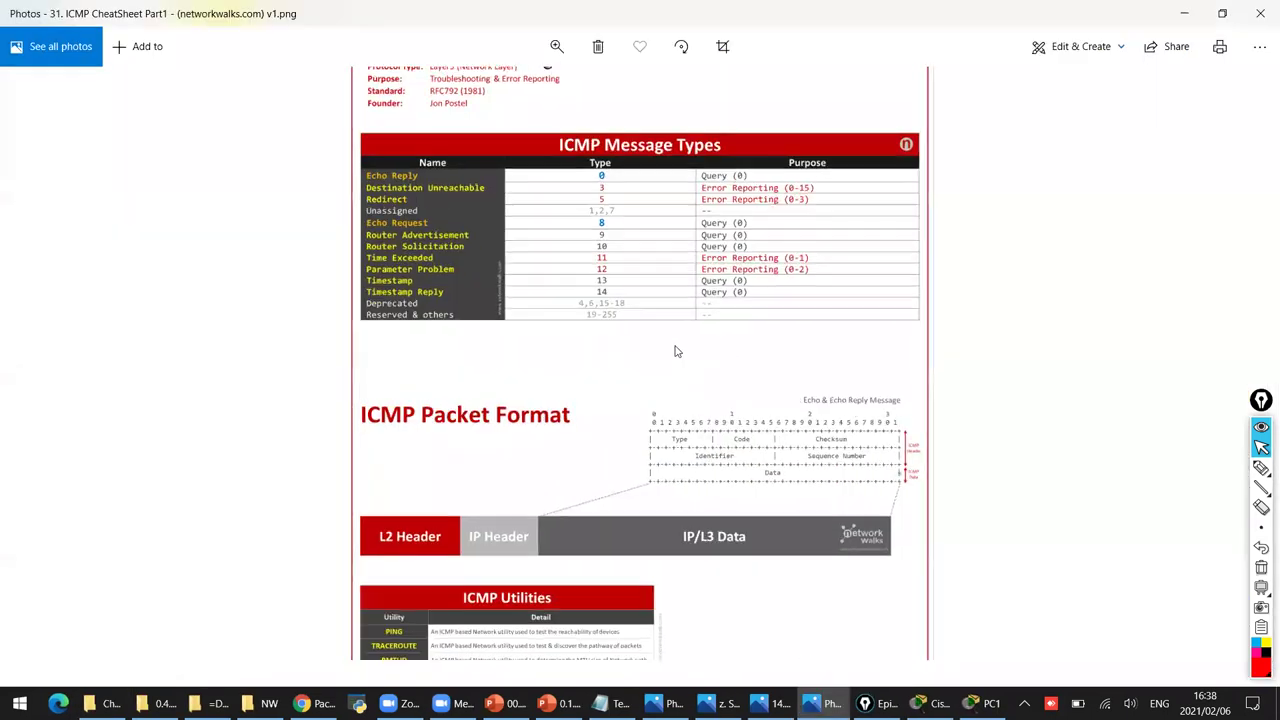
Look through the ICMP cheat sheet's attributes, message types and packet format, and go on to the Part2 image.
{"action": "scroll", "coordinate": [631, 280], "scroll_direction": "up", "scroll_amount": 2}
{"action": "scroll", "coordinate": [628, 276], "scroll_direction": "up", "scroll_amount": 1}
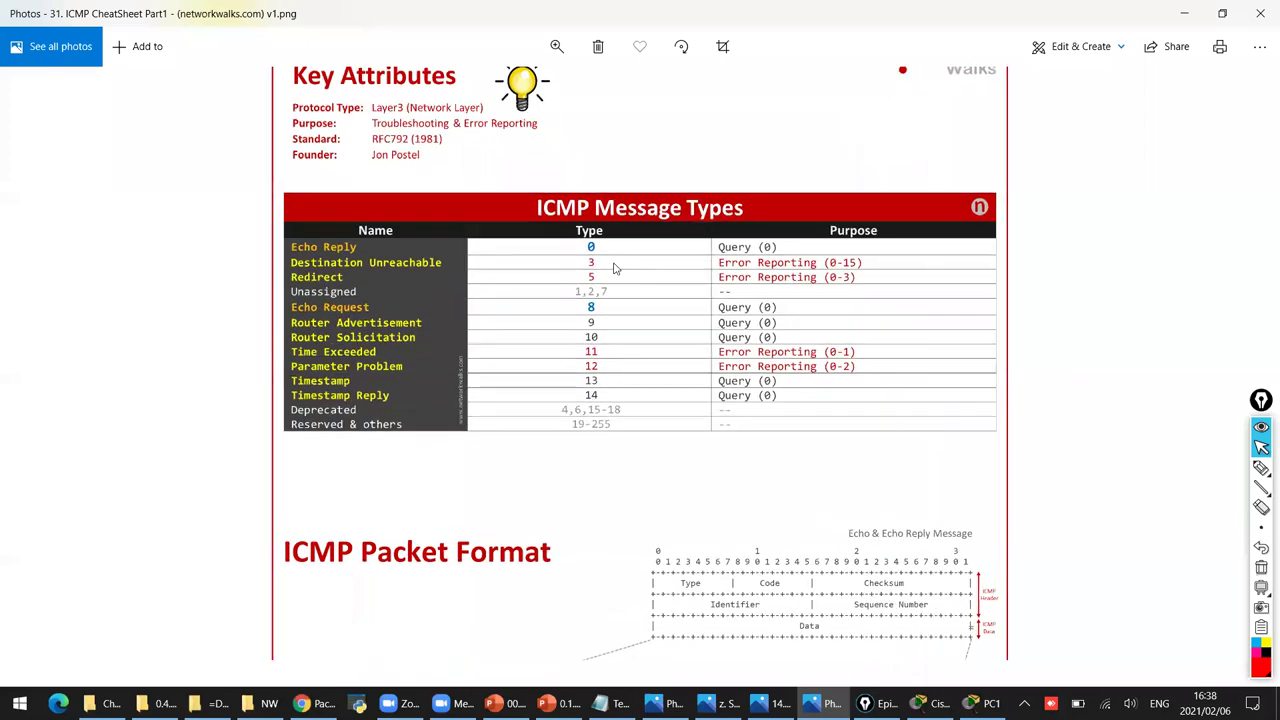
{"action": "left_click_drag", "start_coordinate": [631, 192], "coordinate": [636, 438]}
{"action": "scroll", "coordinate": [636, 437], "scroll_direction": "up", "scroll_amount": 2}
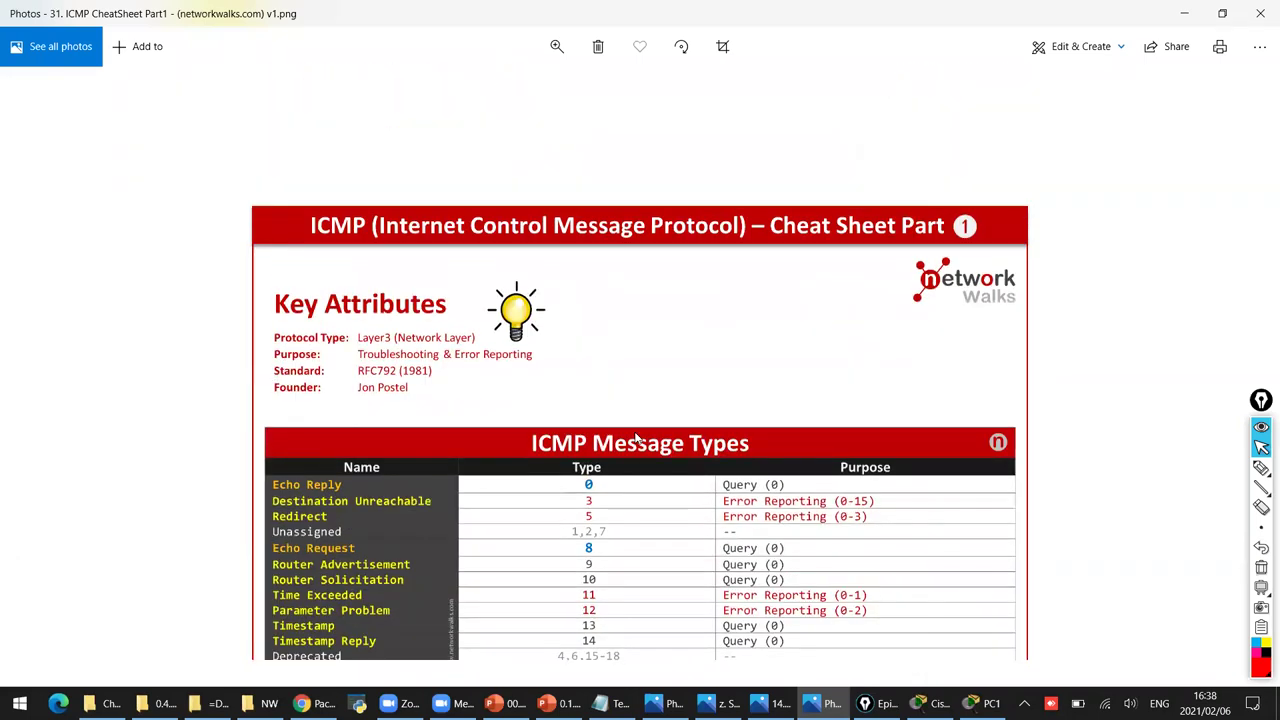
{"action": "scroll", "coordinate": [1245, 368], "scroll_direction": "down", "scroll_amount": 3}
{"action": "scroll", "coordinate": [647, 408], "scroll_direction": "down", "scroll_amount": 1}
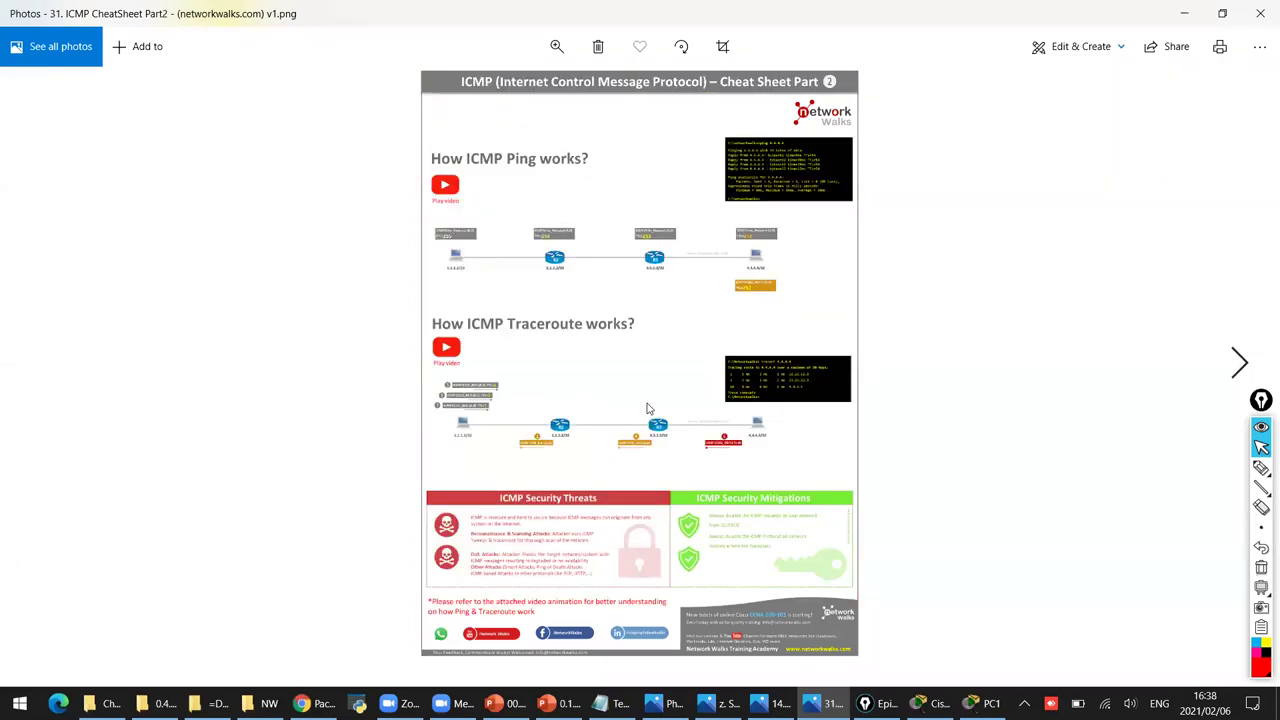
{"action": "scroll", "coordinate": [737, 449], "scroll_direction": "up", "scroll_amount": 1}
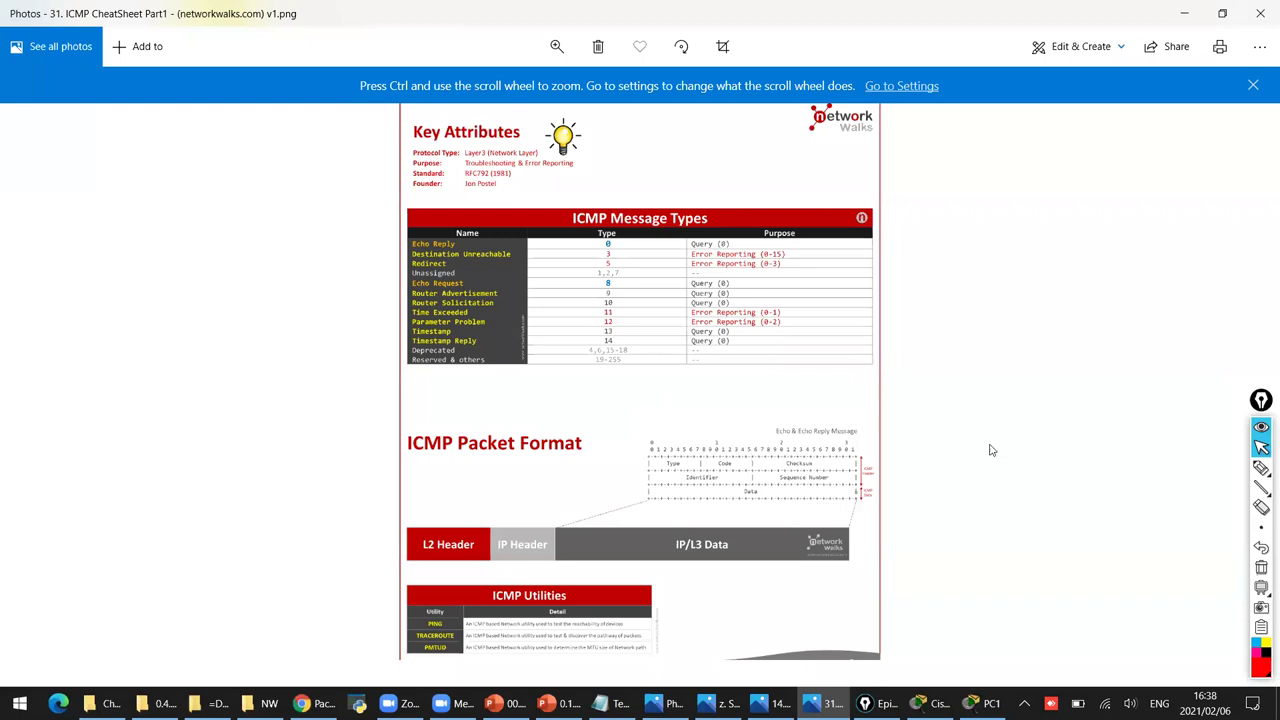
{"action": "scroll", "coordinate": [1045, 359], "scroll_direction": "down", "scroll_amount": 1}
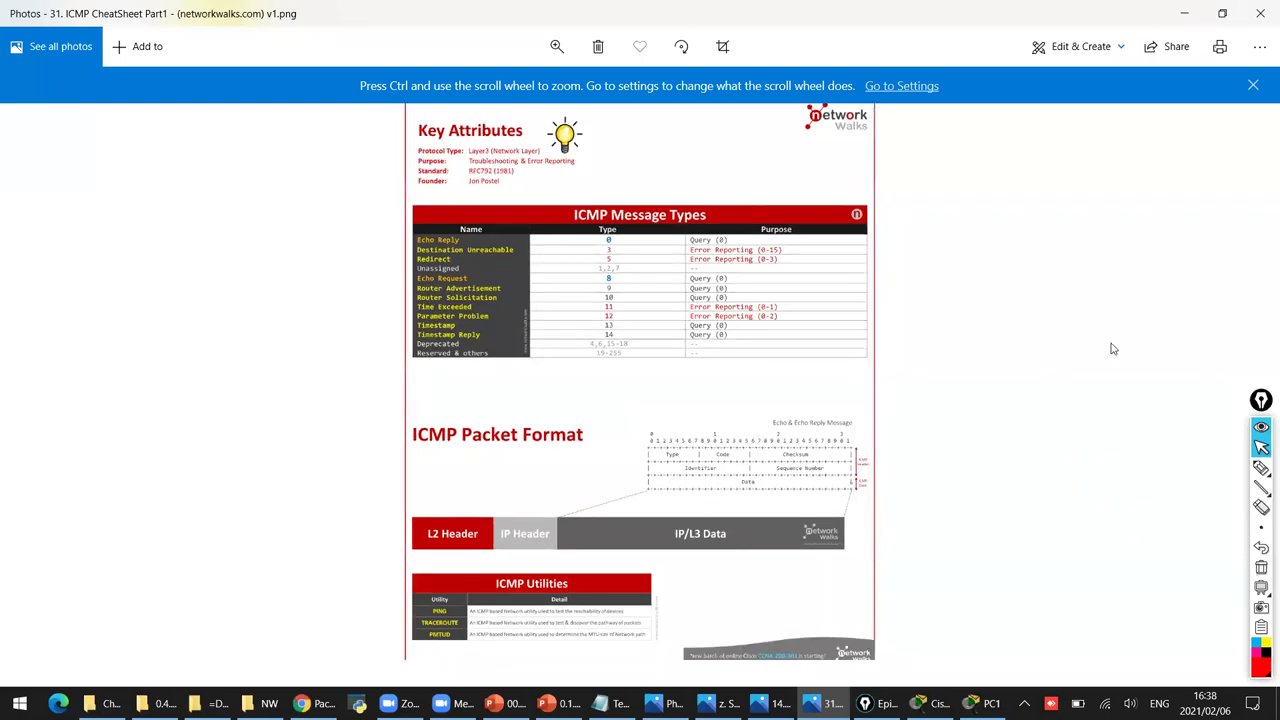
{"action": "scroll", "coordinate": [1250, 362], "scroll_direction": "down", "scroll_amount": 1}
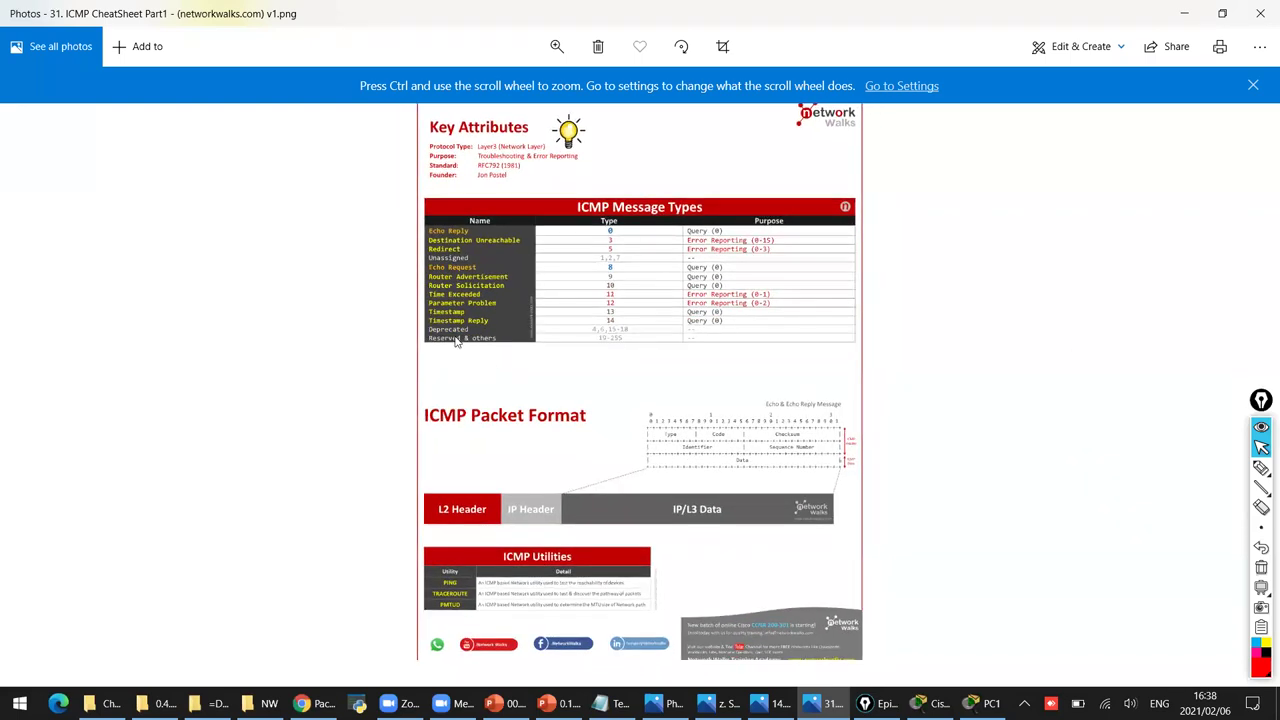
{"action": "key", "text": "Right"}
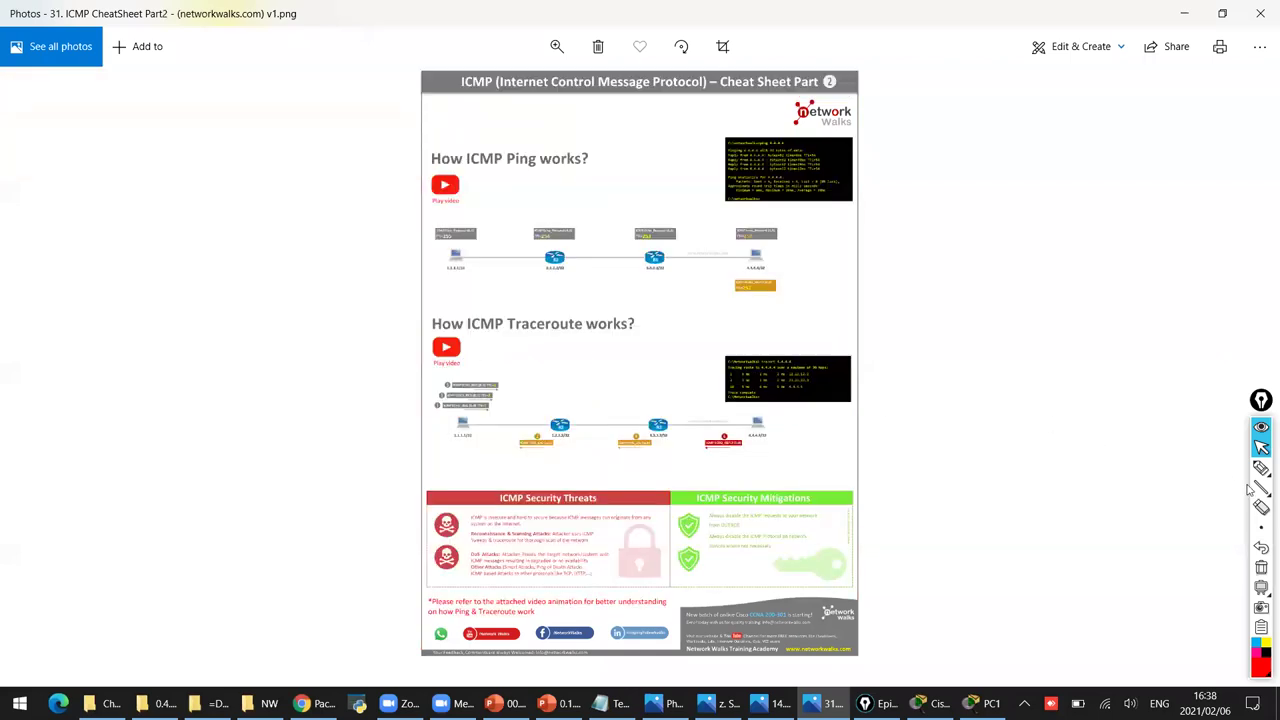
Circle the ping and traceroute video icons with the pen, clear the annotations, and close the cheat sheet image.
{"action": "left_click", "coordinate": [1261, 468]}
{"action": "left_click_drag", "start_coordinate": [474, 290], "coordinate": [488, 305]}
{"action": "left_click_drag", "start_coordinate": [456, 142], "coordinate": [410, 172]}
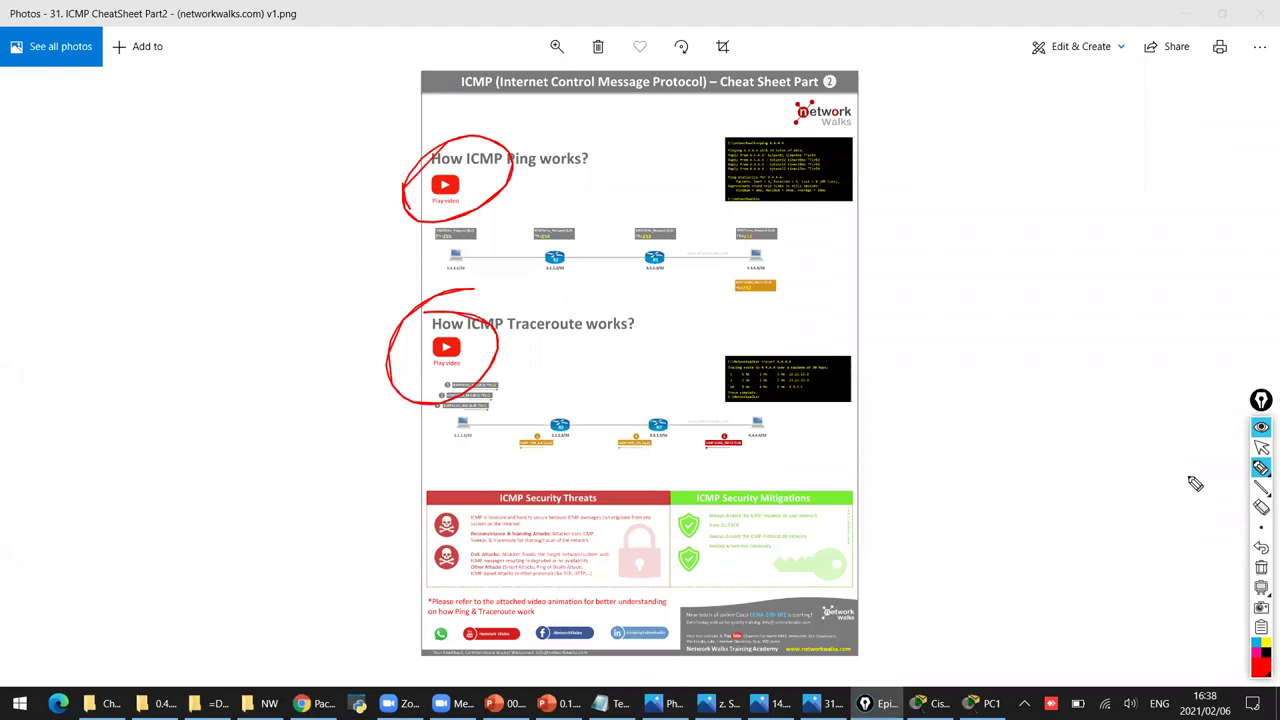
{"action": "left_click", "coordinate": [1259, 449]}
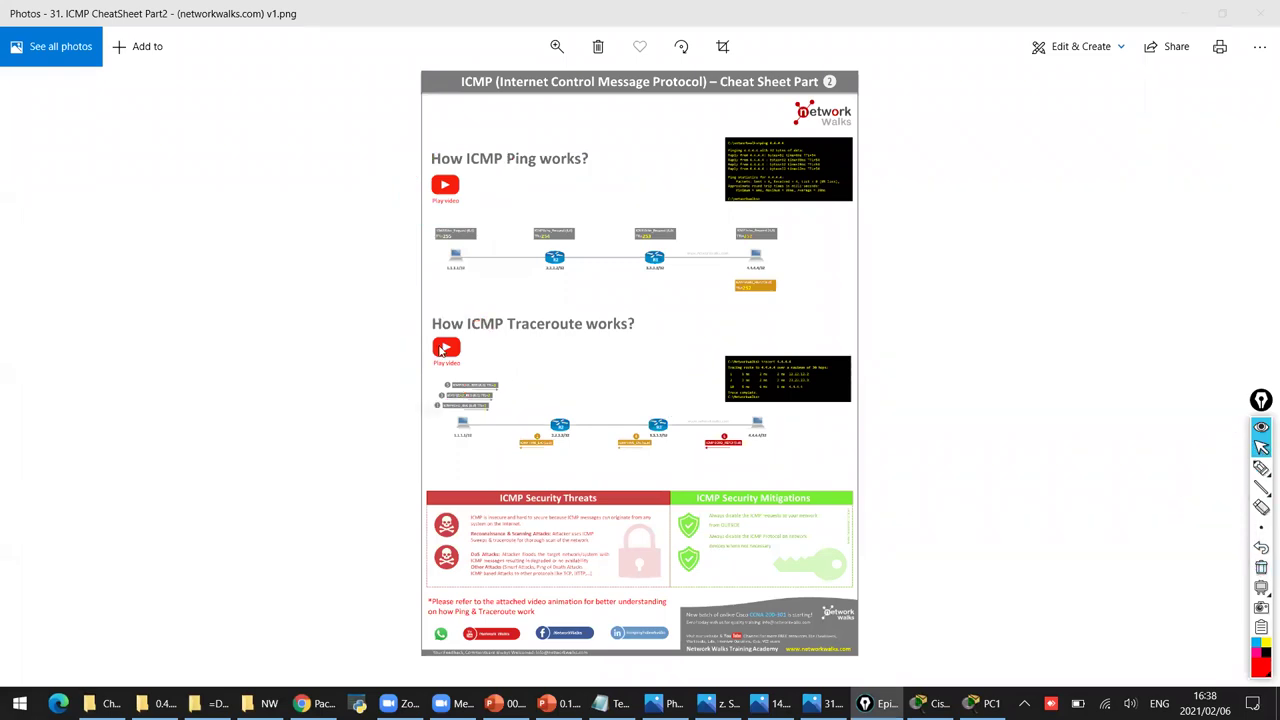
{"action": "left_click", "coordinate": [1259, 6]}
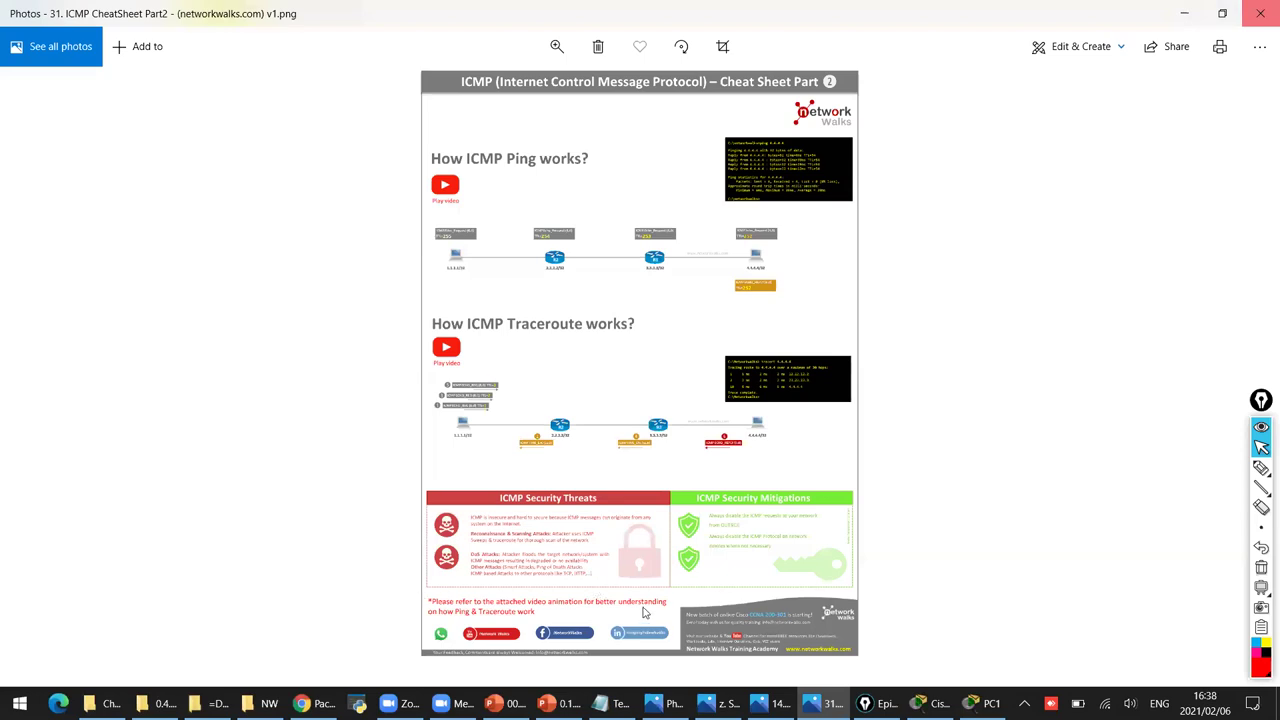
{"action": "key", "text": "alt+F4"}
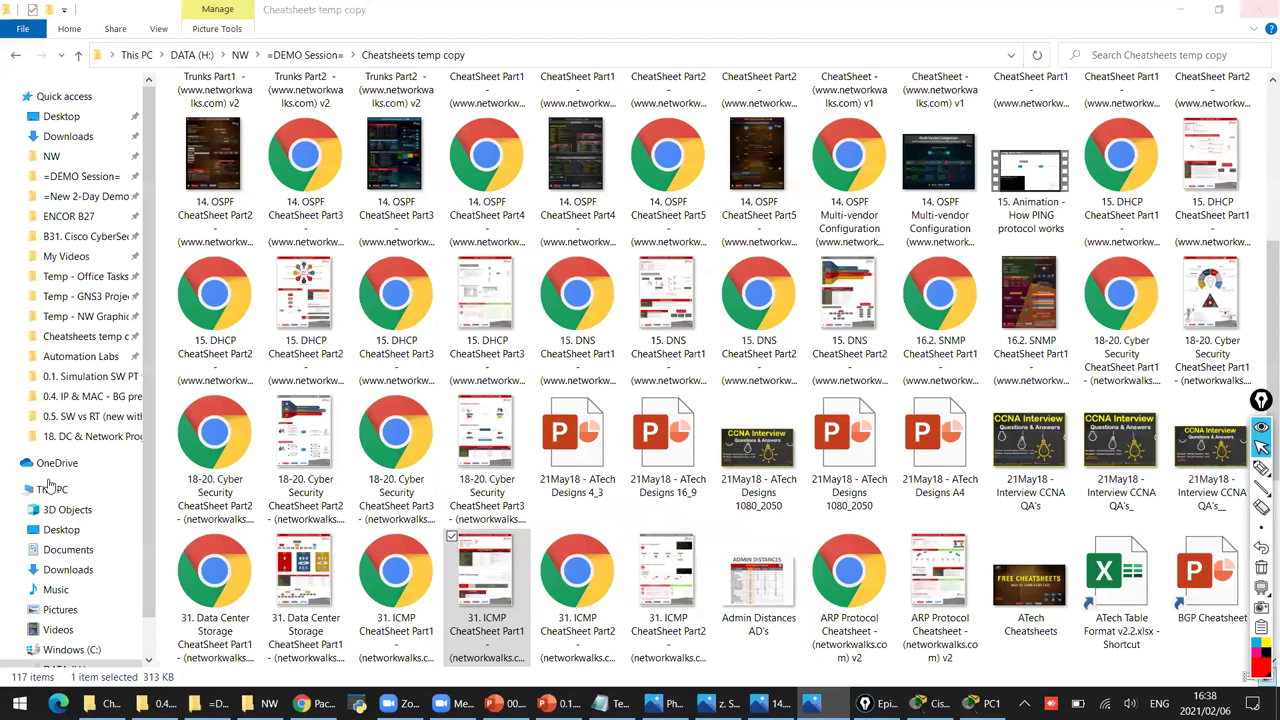
Open the ICMP CheatSheet Part2 PDF and play its linked "How ICMP Ping works?" video with the sound muted.
{"action": "key", "text": "Right"}
{"action": "key", "text": "Return"}
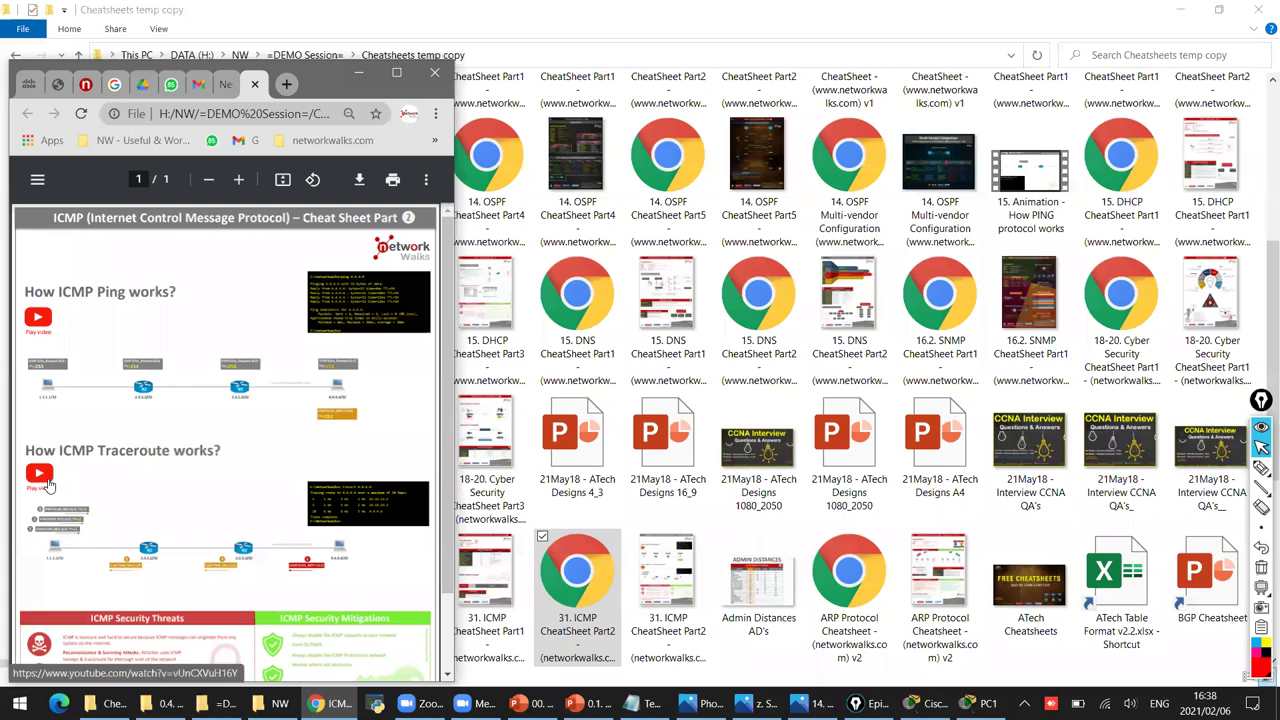
{"action": "left_click", "coordinate": [108, 84]}
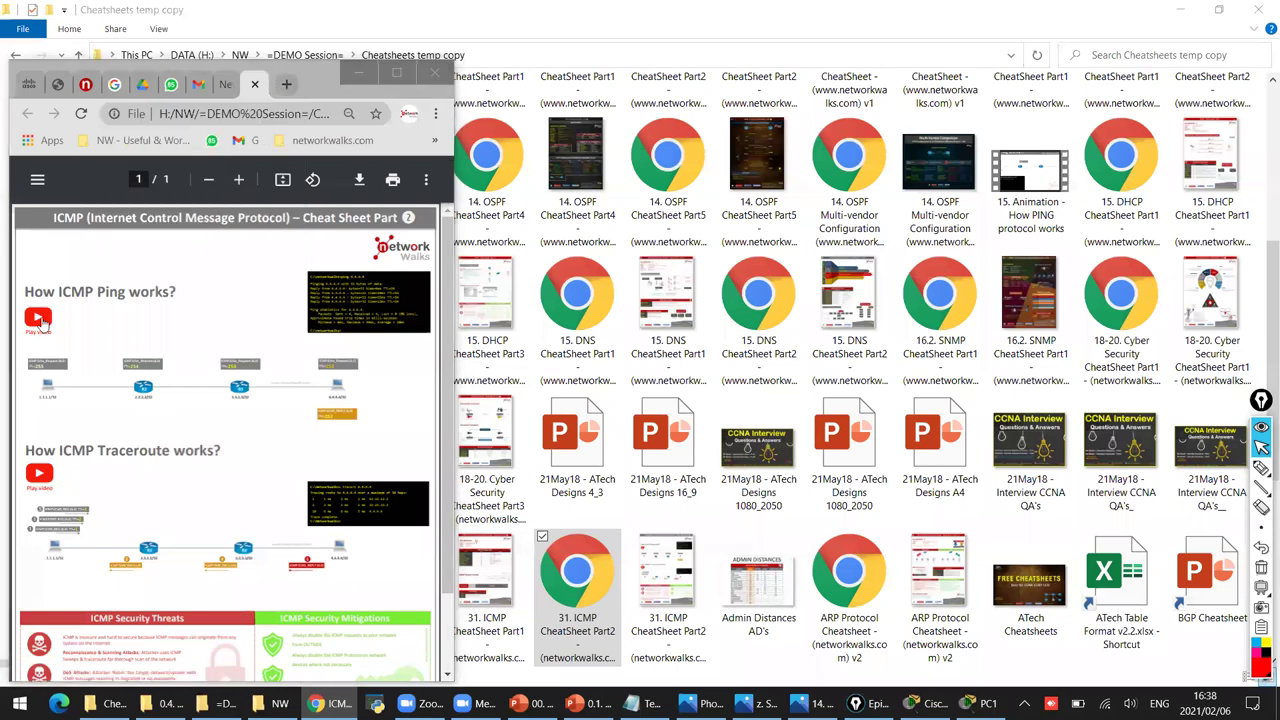
{"action": "left_click", "coordinate": [42, 322]}
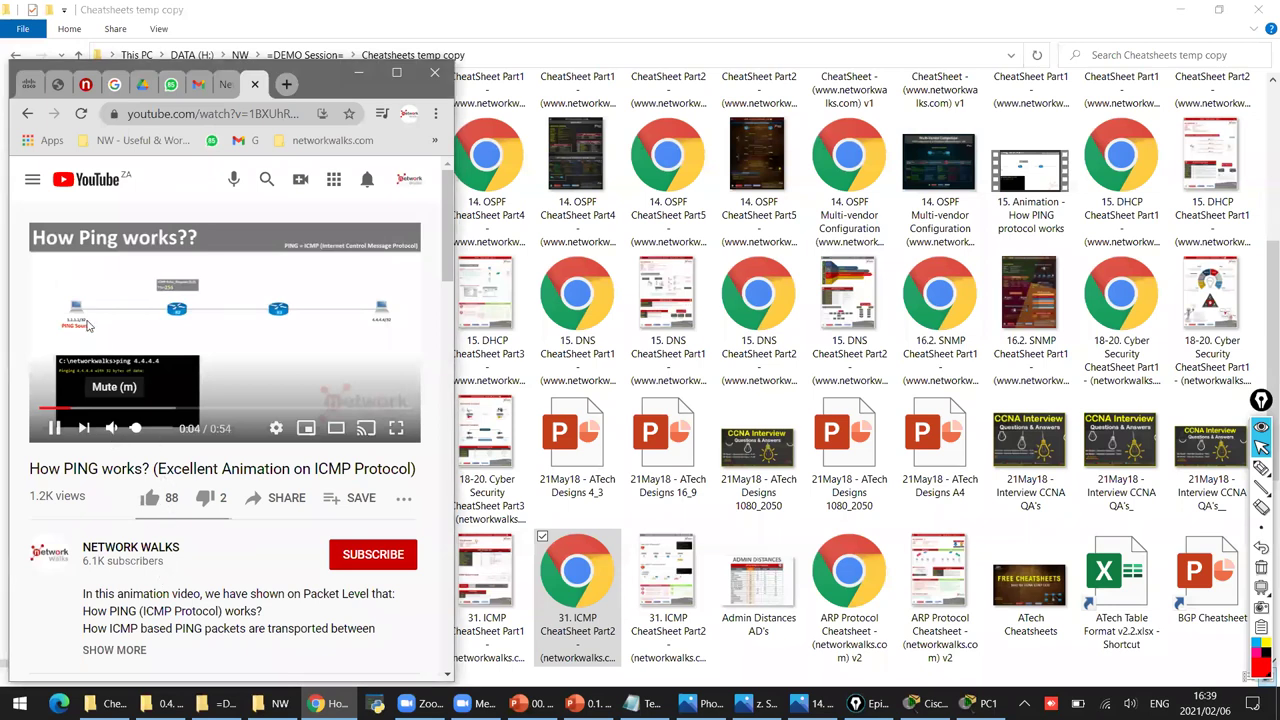
{"action": "key", "text": "m"}
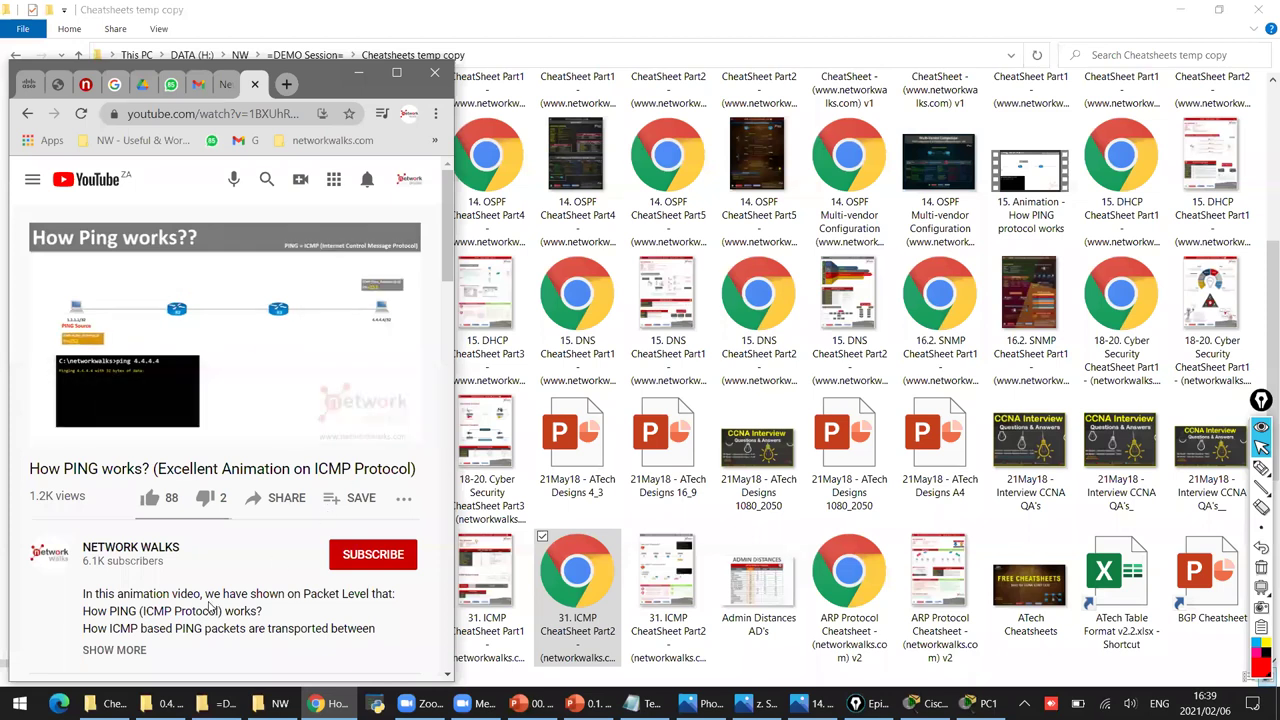
Close the video, put the browser and folder windows away, and deselect the reply text in PC1's Command Prompt.
{"action": "left_click", "coordinate": [373, 555]}
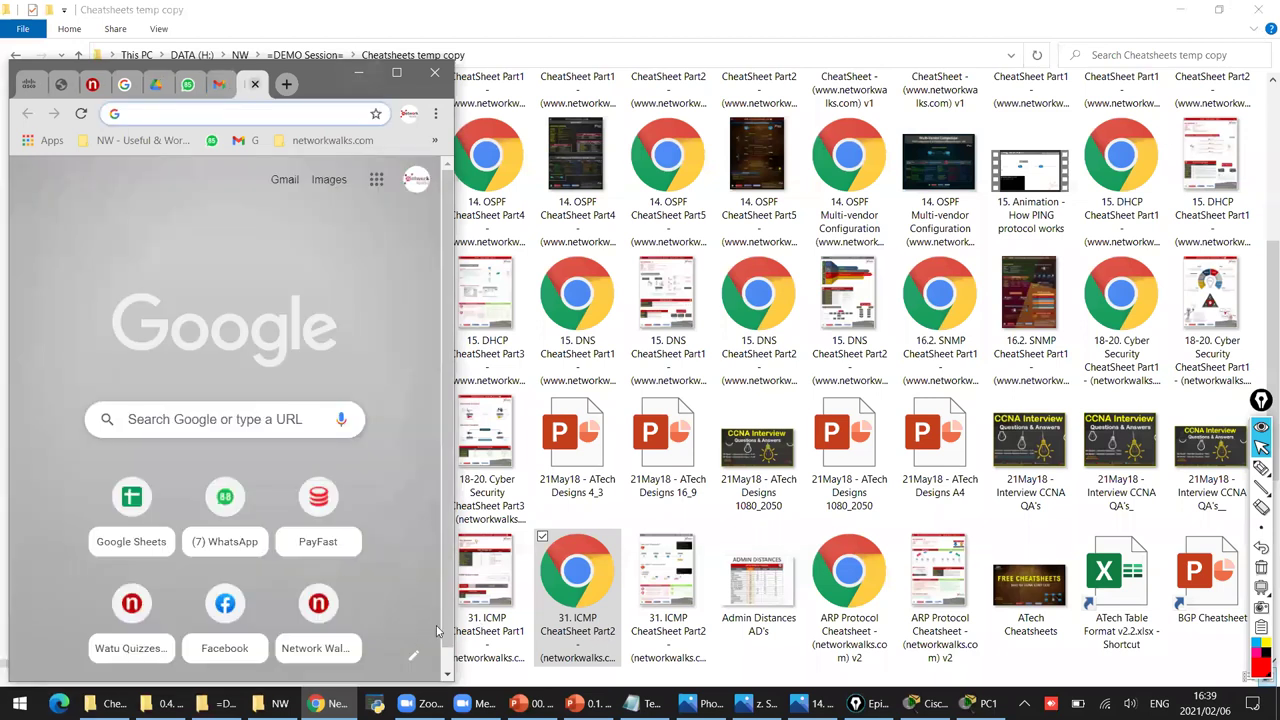
{"action": "left_click", "coordinate": [571, 609]}
{"action": "left_click", "coordinate": [408, 591], "text": "ctrl"}
{"action": "left_click_drag", "start_coordinate": [408, 591], "coordinate": [550, 486]}
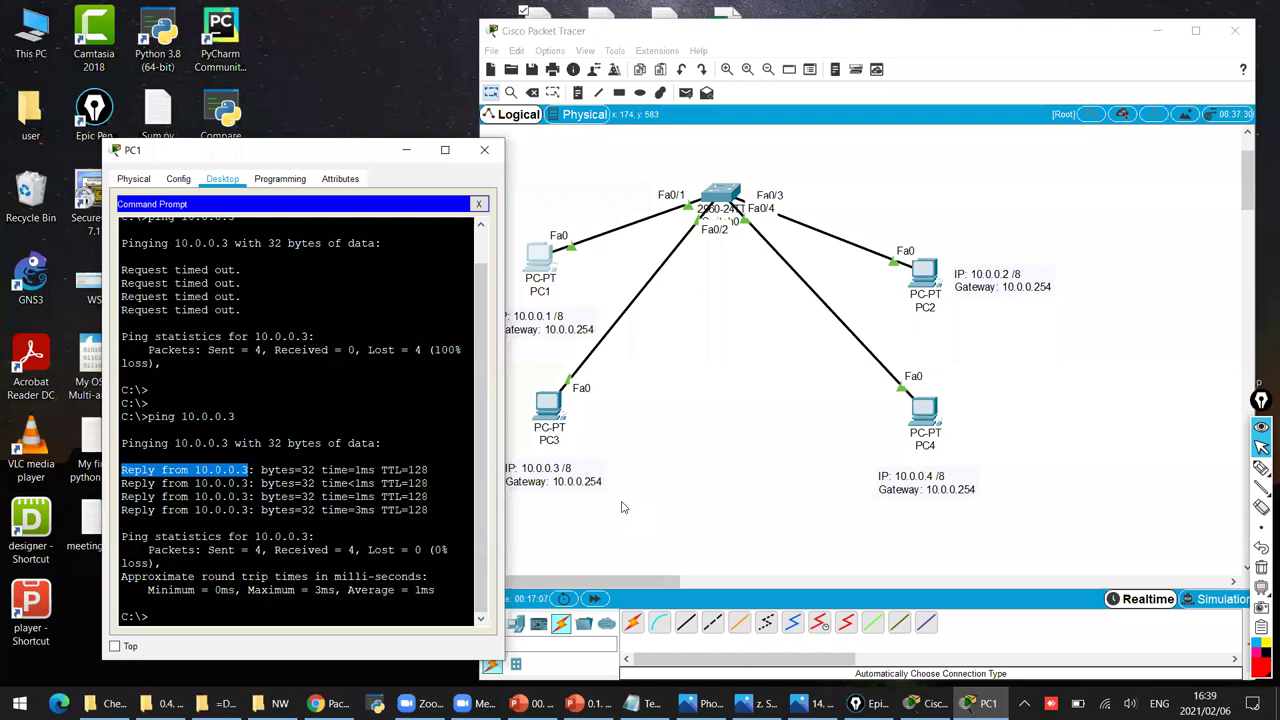
{"action": "left_click", "coordinate": [621, 507]}
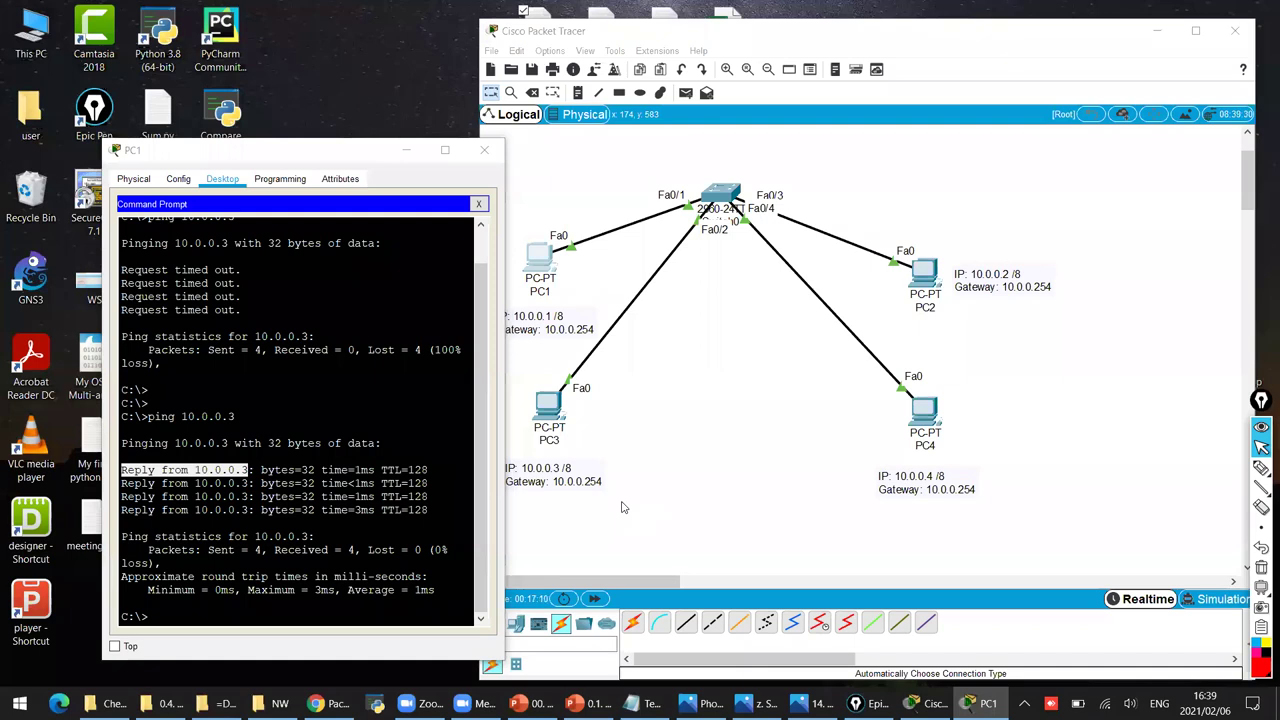
{"action": "left_click", "coordinate": [300, 603]}
{"action": "left_click", "coordinate": [585, 180]}
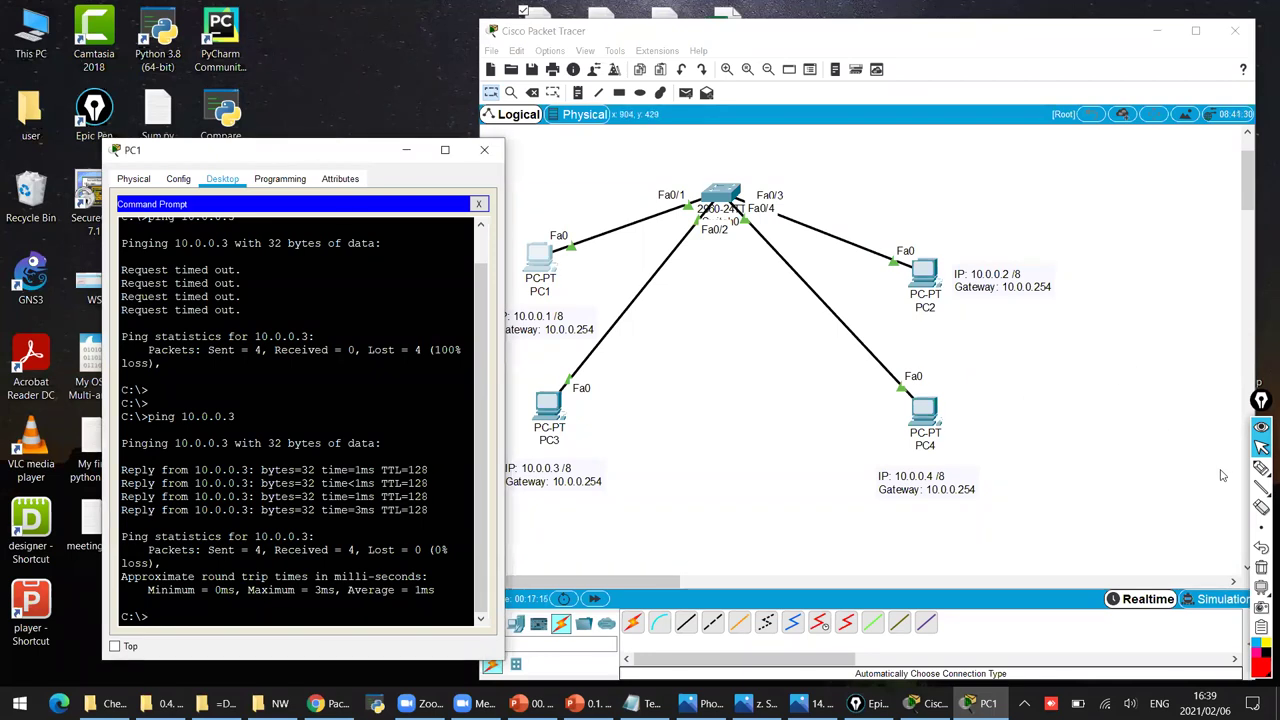
Circle PC3 with the pen, draw an arrow to PC4, circle PC4's IP address, and write "Ping 10.0.0.4" with a double underline.
{"action": "left_click", "coordinate": [1260, 469]}
{"action": "mouse_move", "coordinate": [545, 408]}
{"action": "left_mouse_down"}
{"action": "mouse_move", "coordinate": [585, 445]}
{"action": "mouse_move", "coordinate": [672, 374]}
{"action": "mouse_move", "coordinate": [875, 425]}
{"action": "mouse_move", "coordinate": [862, 431]}
{"action": "left_mouse_up"}
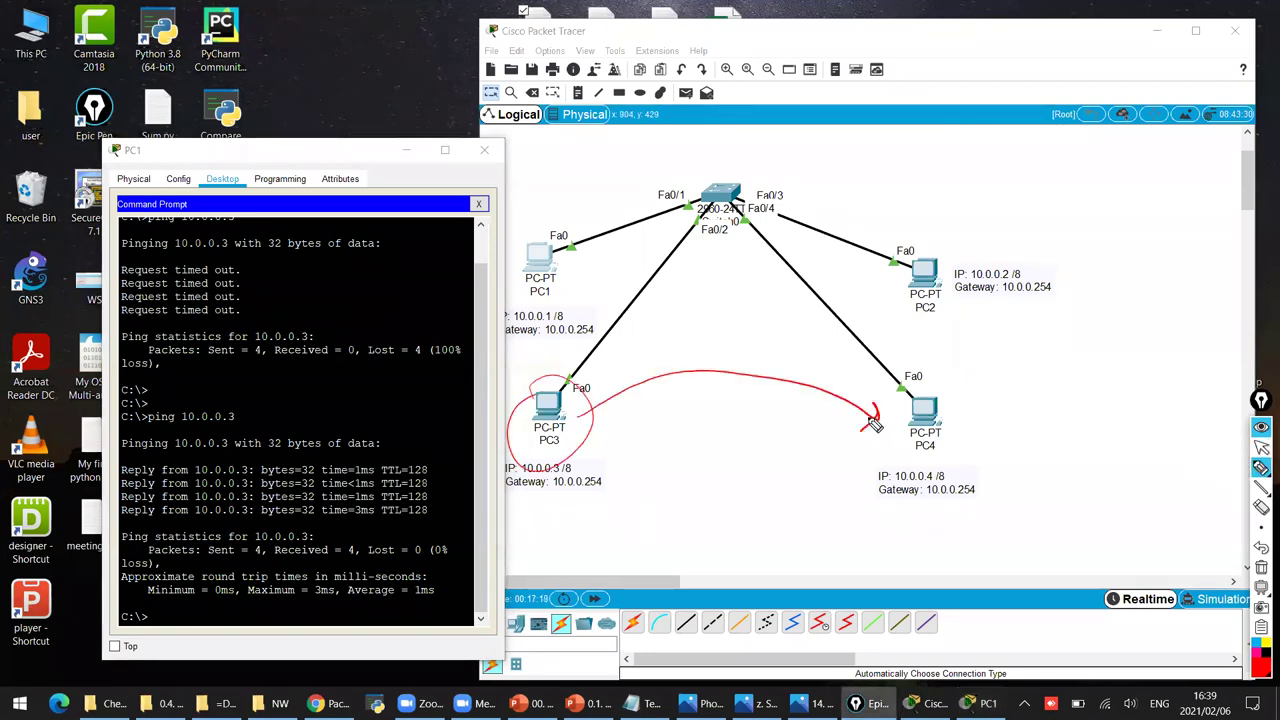
{"action": "mouse_move", "coordinate": [955, 488]}
{"action": "left_mouse_down"}
{"action": "mouse_move", "coordinate": [1005, 537]}
{"action": "mouse_move", "coordinate": [1004, 516]}
{"action": "mouse_move", "coordinate": [993, 524]}
{"action": "left_mouse_up"}
{"action": "mouse_move", "coordinate": [1011, 511]}
{"action": "left_mouse_down"}
{"action": "mouse_move", "coordinate": [1040, 521]}
{"action": "mouse_move", "coordinate": [1123, 440]}
{"action": "mouse_move", "coordinate": [1205, 398]}
{"action": "left_mouse_up"}
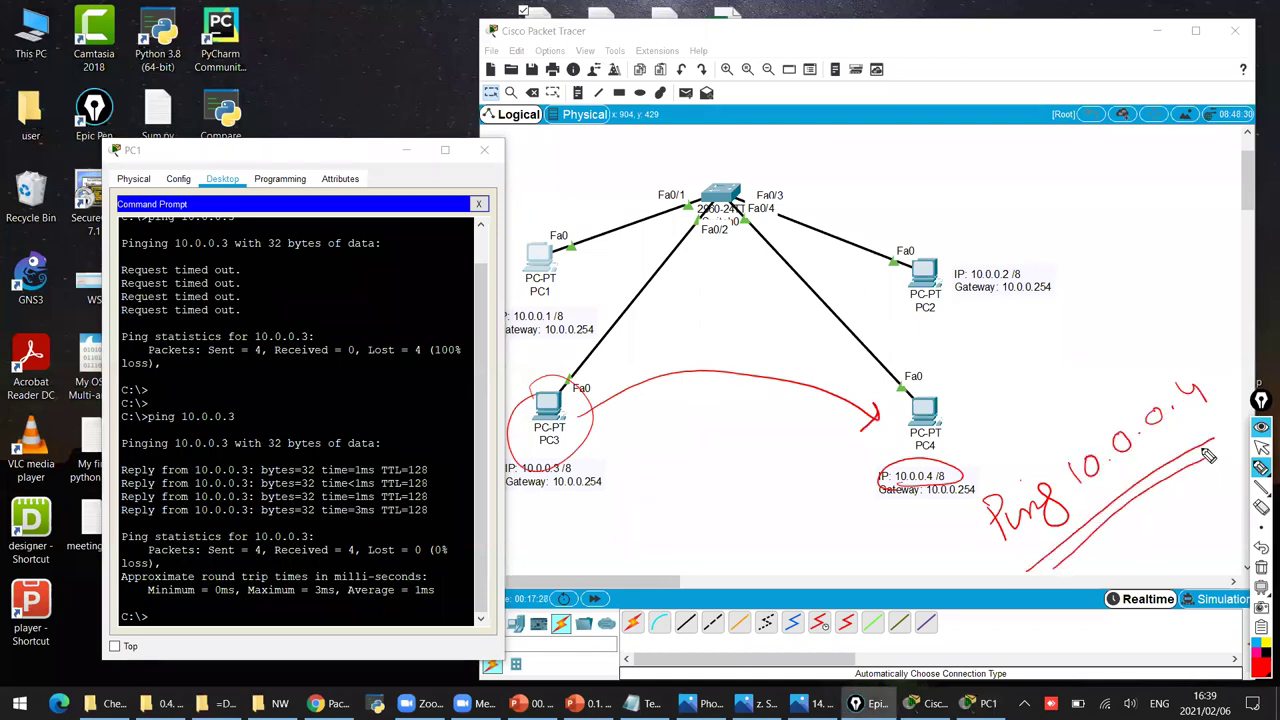
Clear all pen annotations, switch the pen tool back to the pointer, and bring the Packet Tracer topology to the front.
{"action": "left_click", "coordinate": [1262, 567]}
{"action": "left_click", "coordinate": [1262, 445]}
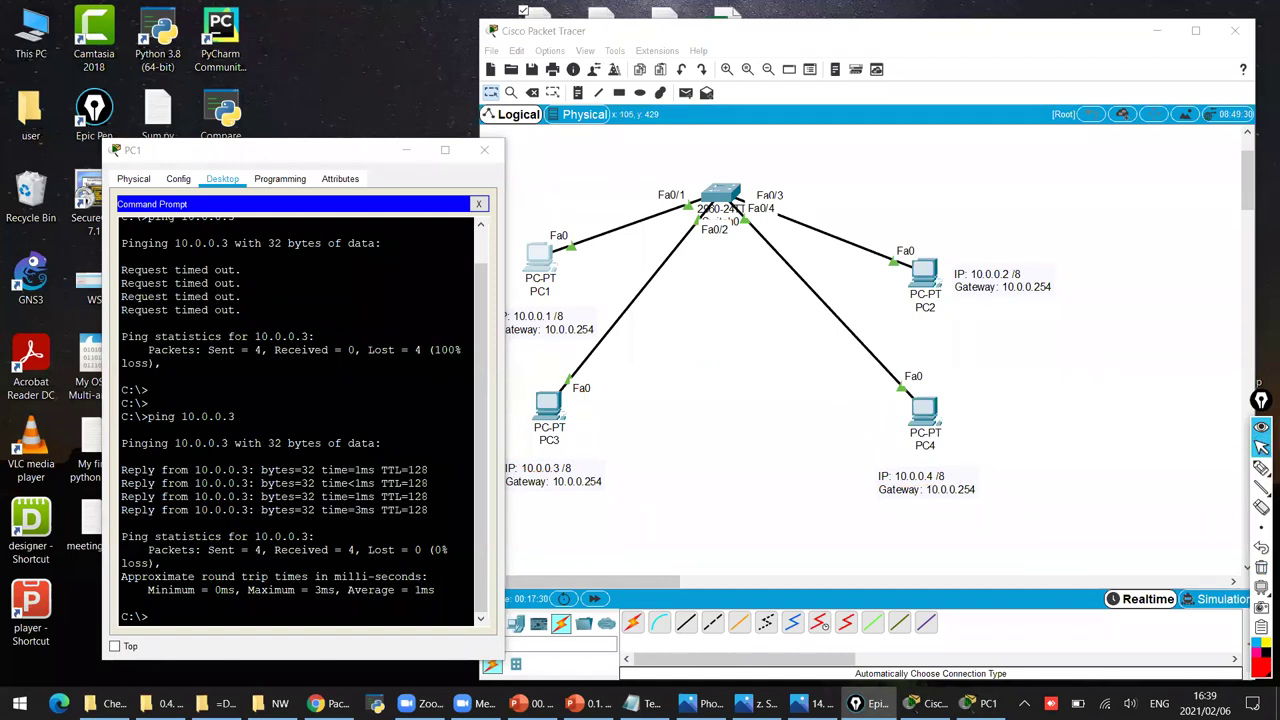
{"action": "key", "text": "super"}
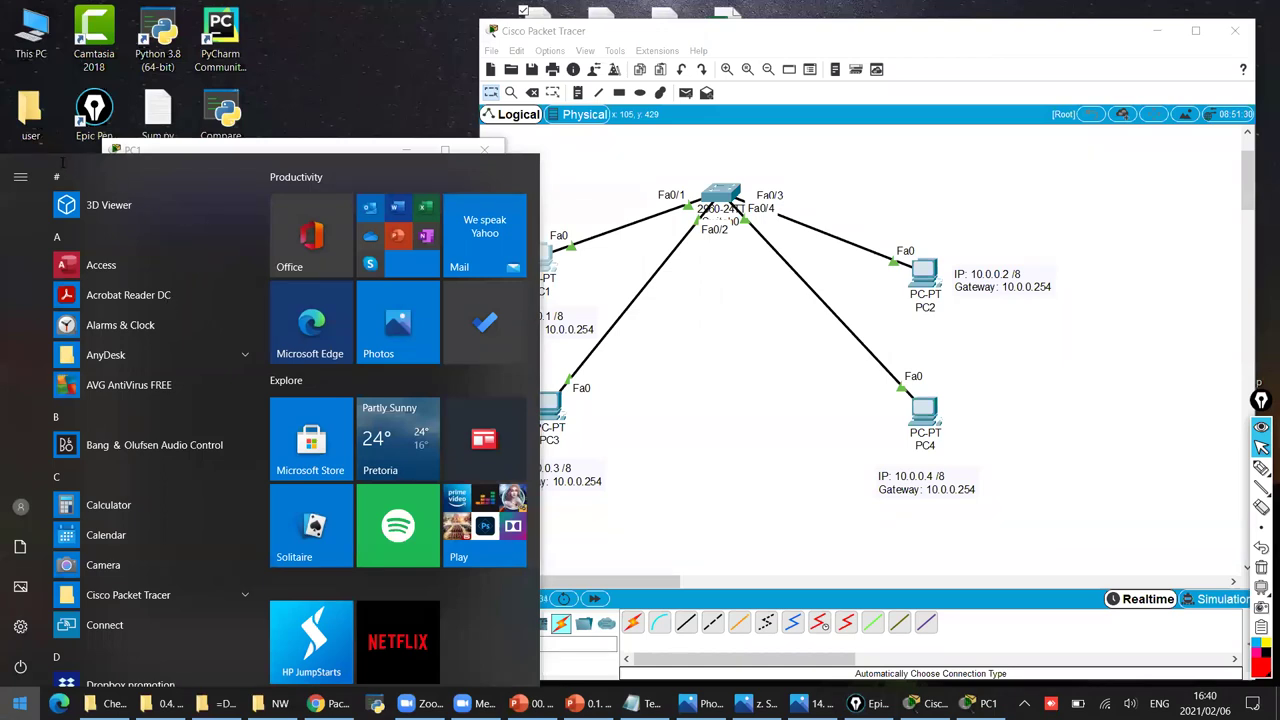
{"action": "key", "text": "Escape"}
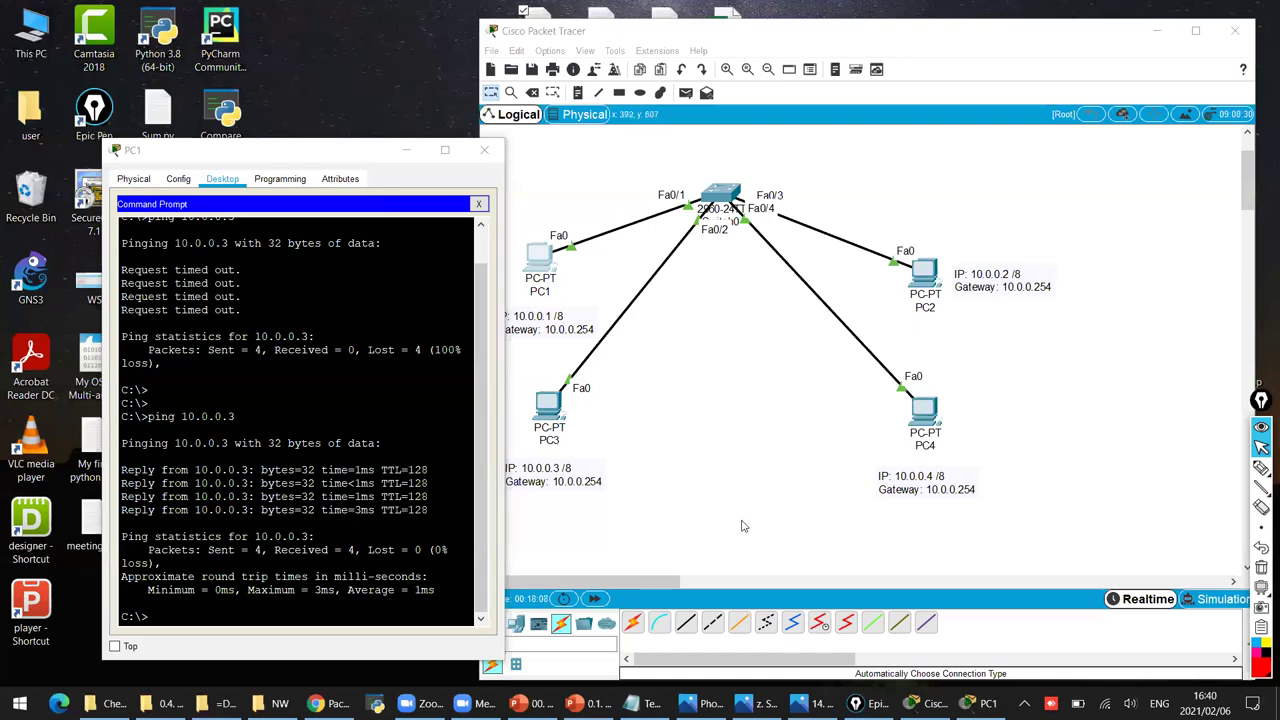
{"action": "left_click", "coordinate": [860, 526]}
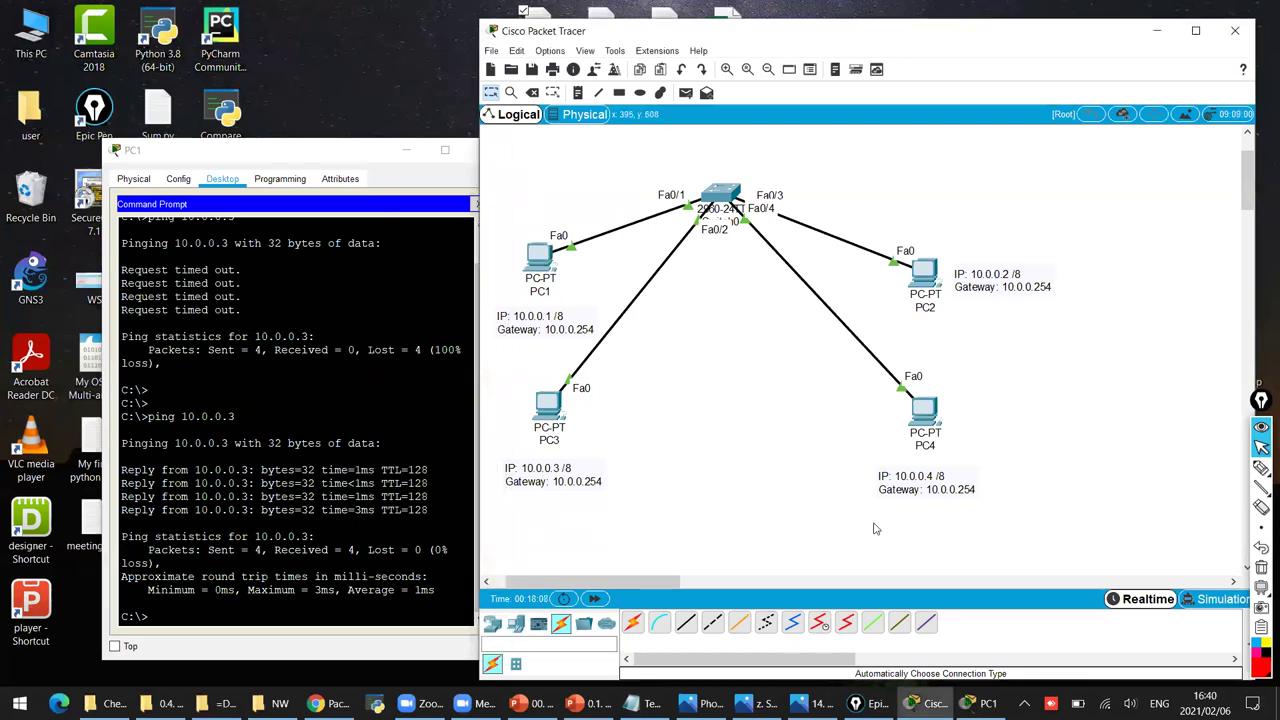
Circle PC1 and PC4 with the pen and draw a short arrow pointing at each circle.
{"action": "left_click", "coordinate": [1260, 470]}
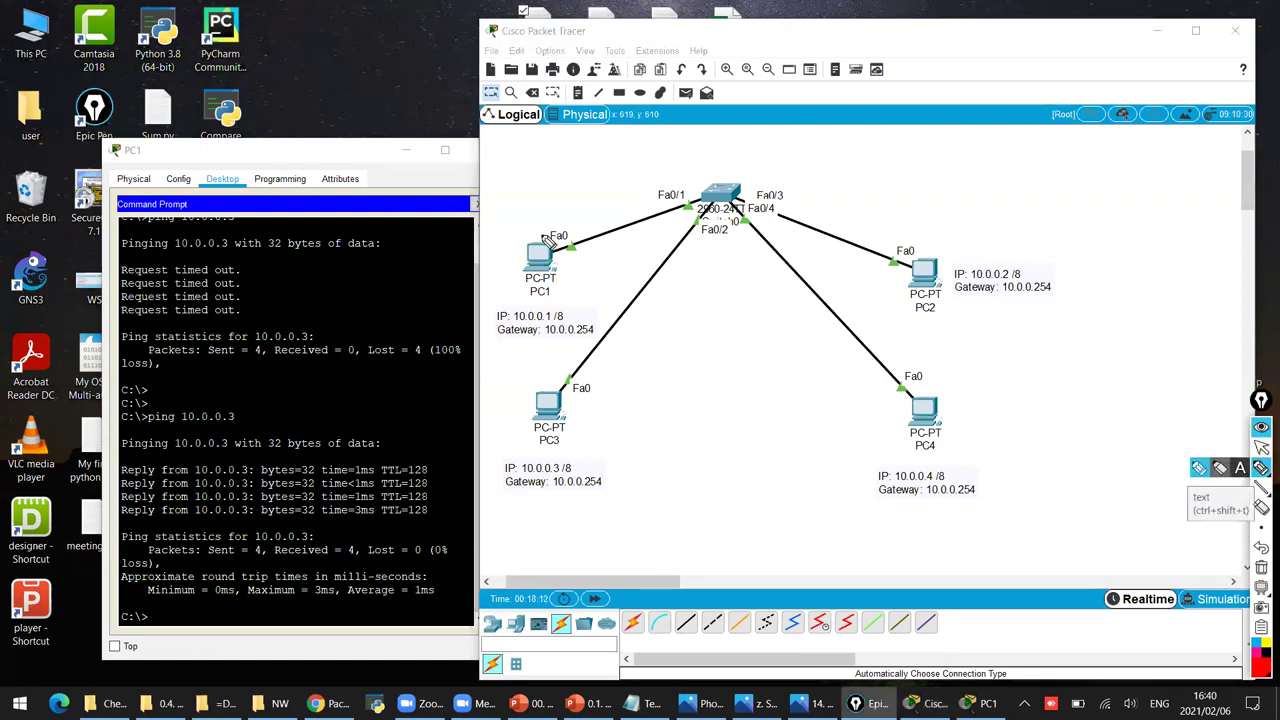
{"action": "left_click_drag", "start_coordinate": [523, 229], "coordinate": [512, 305]}
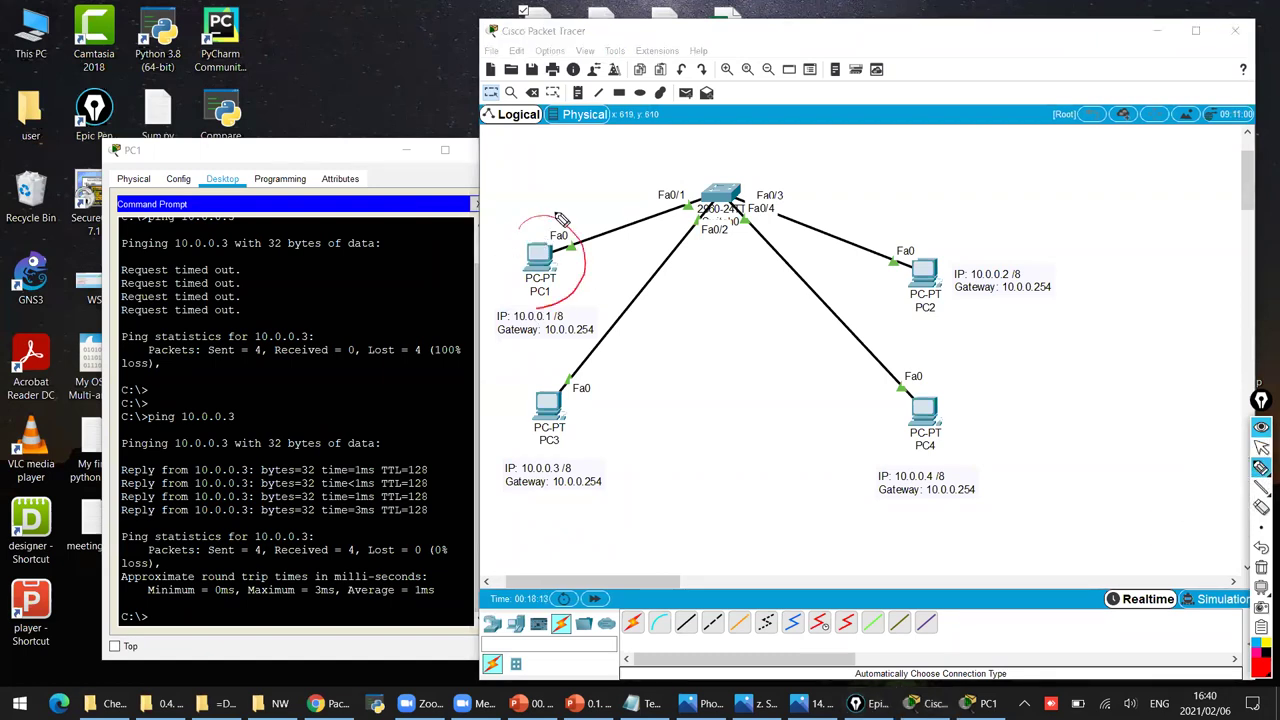
{"action": "mouse_move", "coordinate": [935, 386]}
{"action": "left_mouse_down"}
{"action": "mouse_move", "coordinate": [961, 457]}
{"action": "mouse_move", "coordinate": [945, 391]}
{"action": "left_mouse_up"}
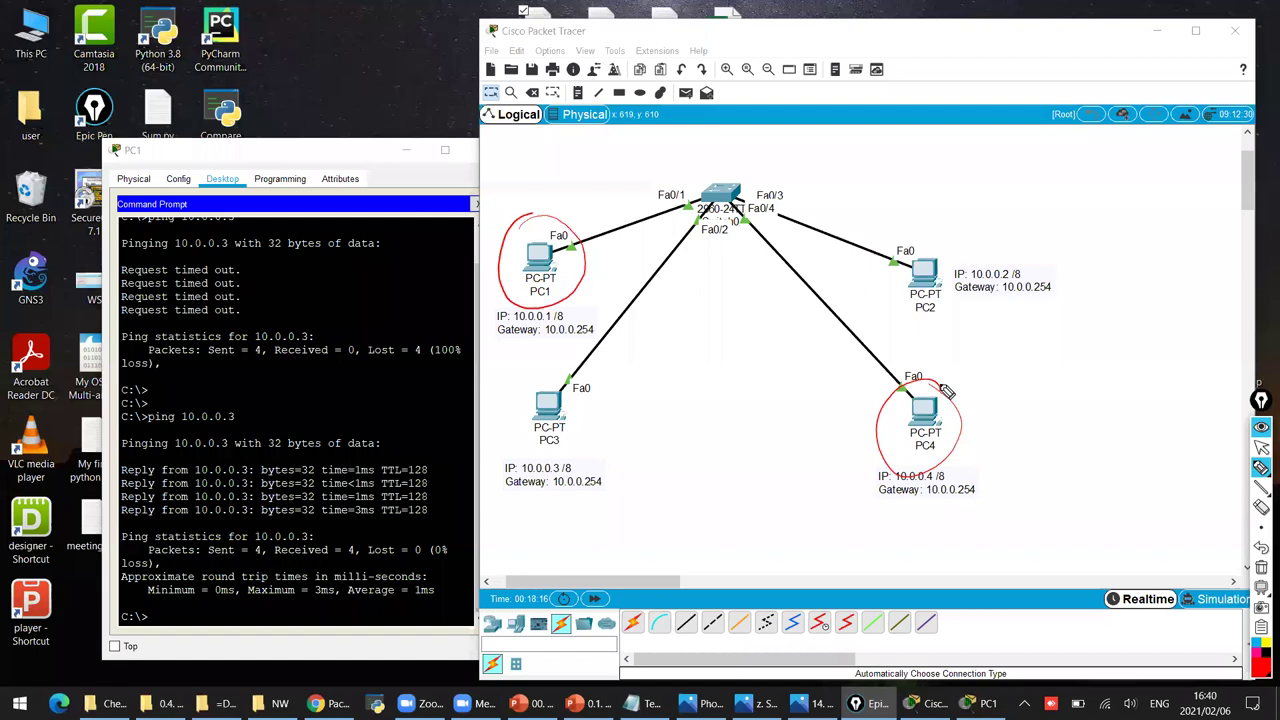
{"action": "mouse_move", "coordinate": [590, 158]}
{"action": "left_mouse_down"}
{"action": "mouse_move", "coordinate": [560, 212]}
{"action": "mouse_move", "coordinate": [575, 203]}
{"action": "left_mouse_up"}
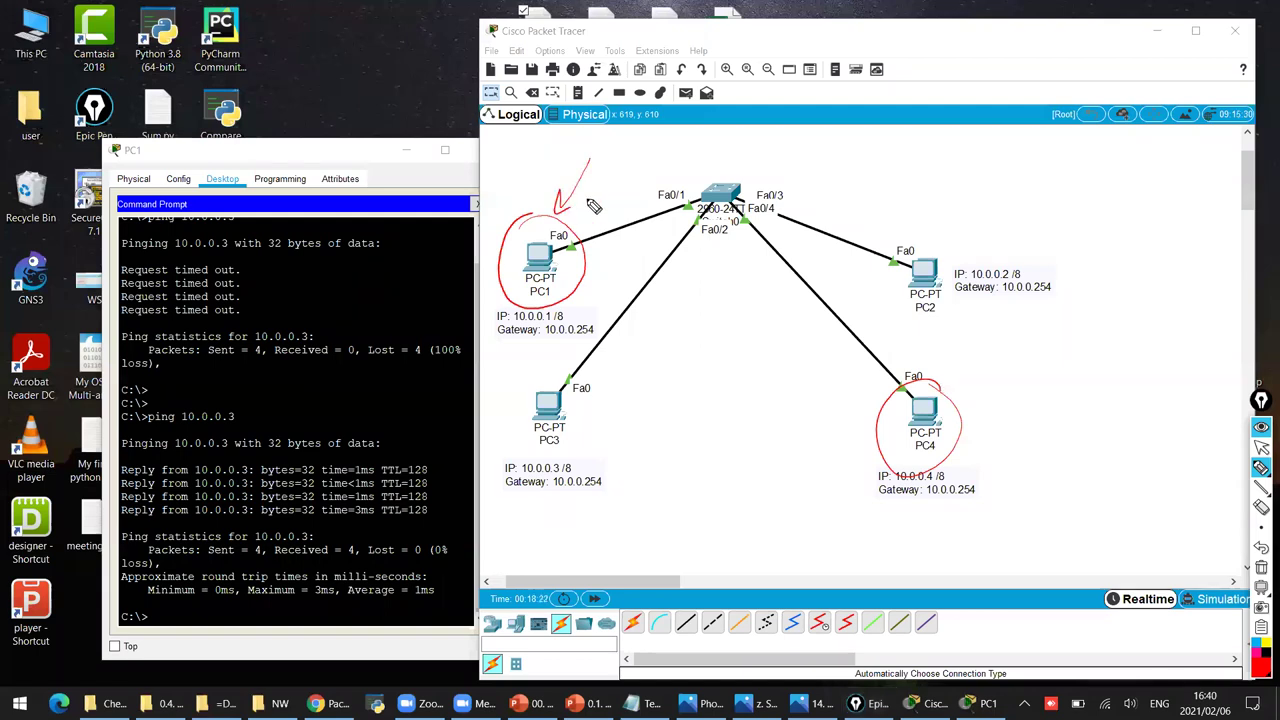
{"action": "left_click_drag", "start_coordinate": [1030, 355], "coordinate": [981, 393]}
{"action": "left_click_drag", "start_coordinate": [987, 377], "coordinate": [997, 390]}
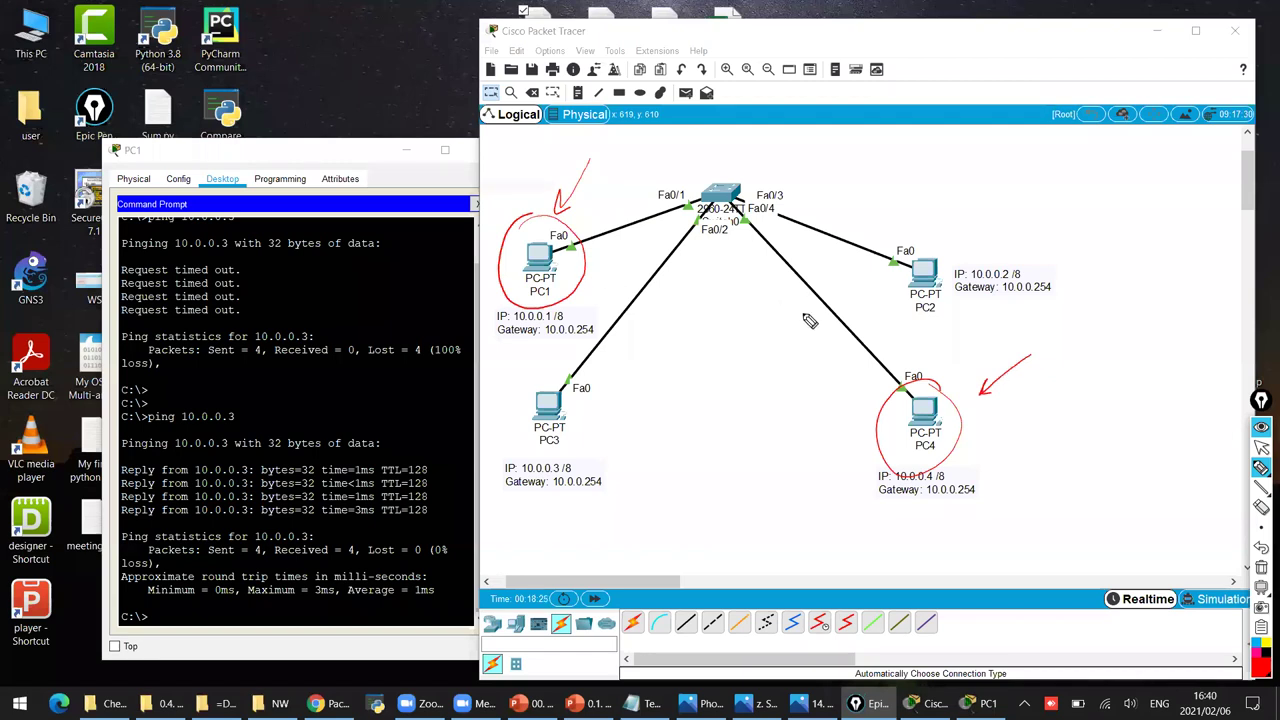
Draw an arrow from PC1 to PC4, write "Ping" beneath it, and draw a return arrow from PC4 to PC1.
{"action": "left_click_drag", "start_coordinate": [594, 265], "coordinate": [872, 372]}
{"action": "left_click_drag", "start_coordinate": [705, 324], "coordinate": [710, 368]}
{"action": "left_click_drag", "start_coordinate": [705, 322], "coordinate": [707, 342]}
{"action": "mouse_move", "coordinate": [727, 348]}
{"action": "left_mouse_down"}
{"action": "mouse_move", "coordinate": [728, 366]}
{"action": "mouse_move", "coordinate": [791, 380]}
{"action": "left_mouse_up"}
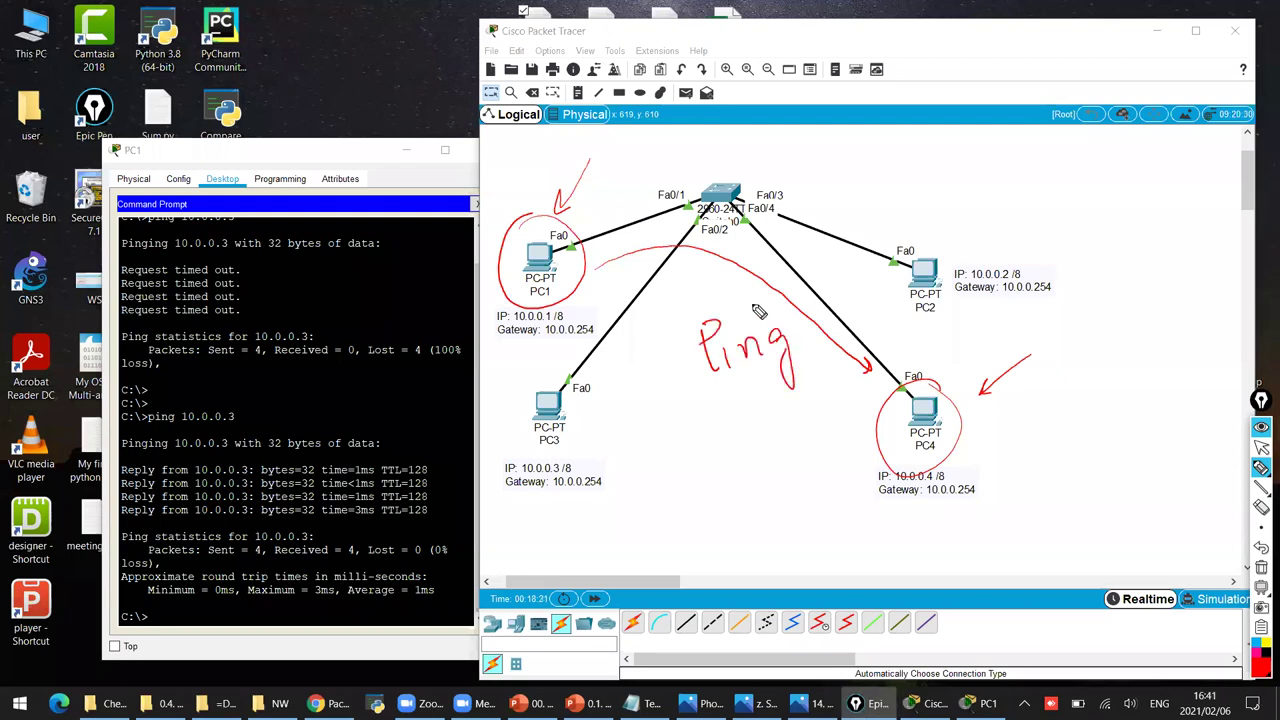
{"action": "left_click_drag", "start_coordinate": [742, 306], "coordinate": [748, 312]}
{"action": "left_click_drag", "start_coordinate": [599, 283], "coordinate": [620, 279]}
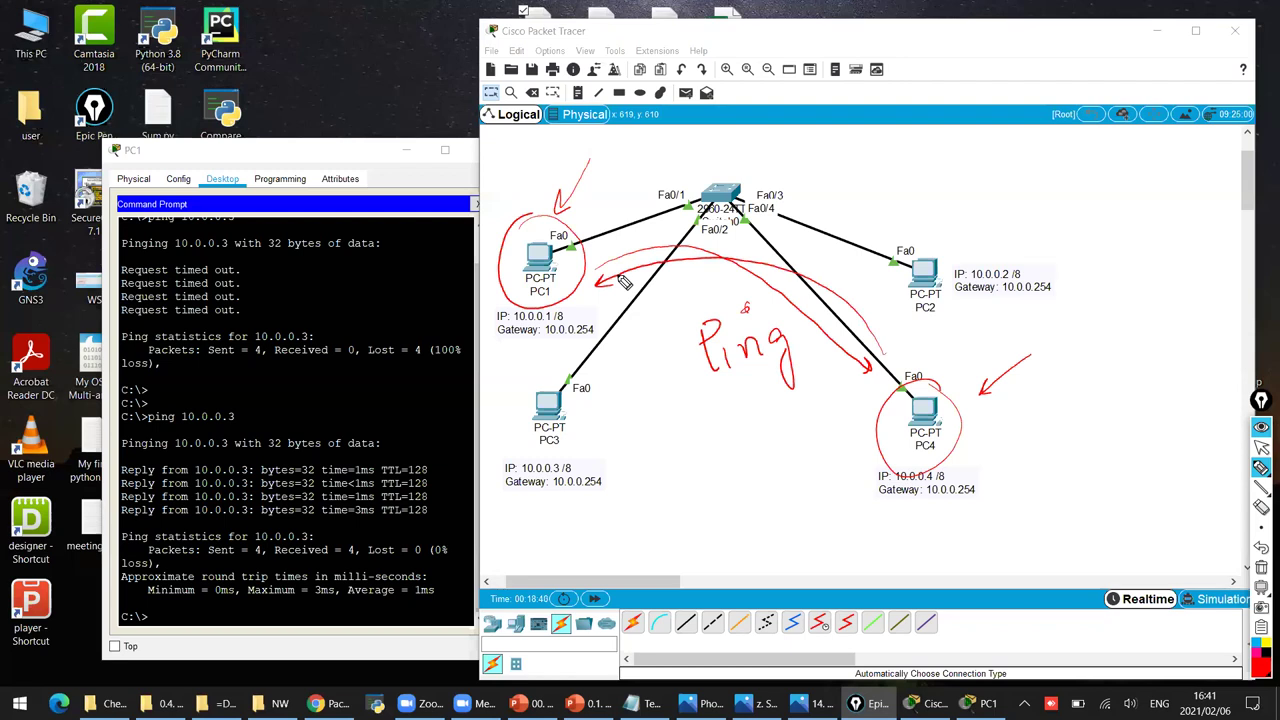
Clear the annotations, then switch to the browser and review the lab PDF's topology, task list and first build steps.
{"action": "left_click", "coordinate": [1261, 567]}
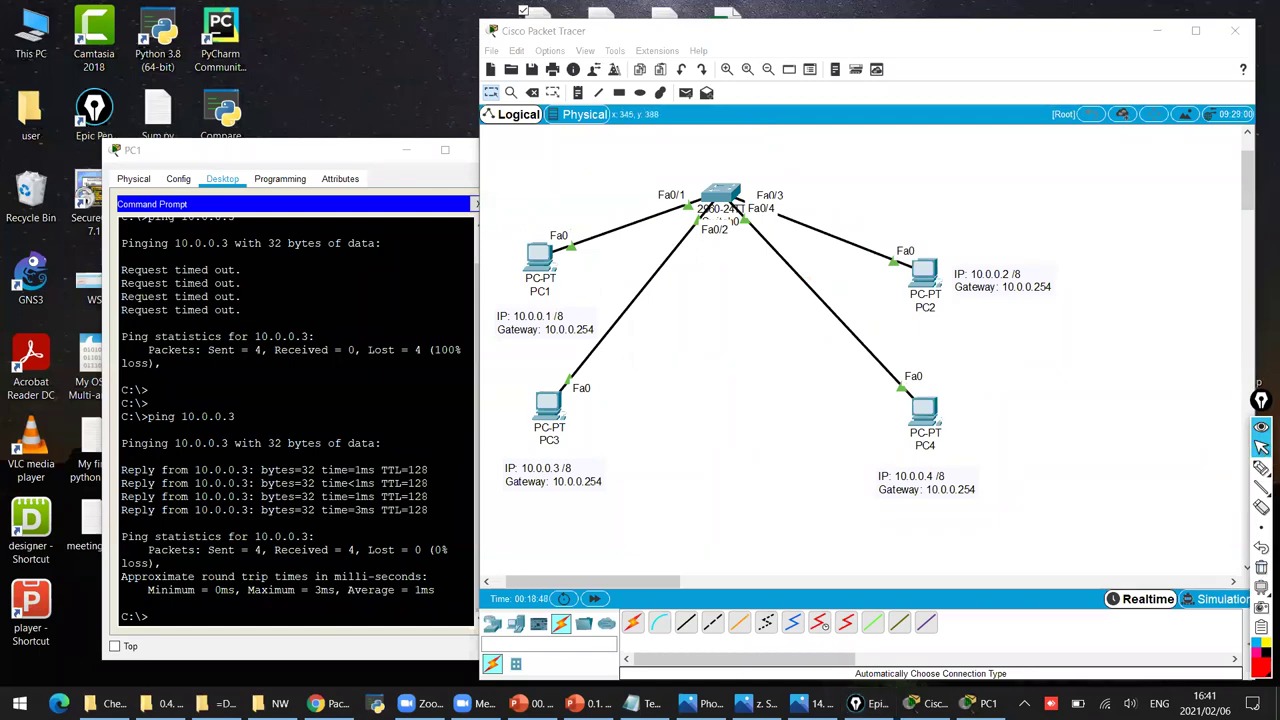
{"action": "left_click", "coordinate": [346, 224]}
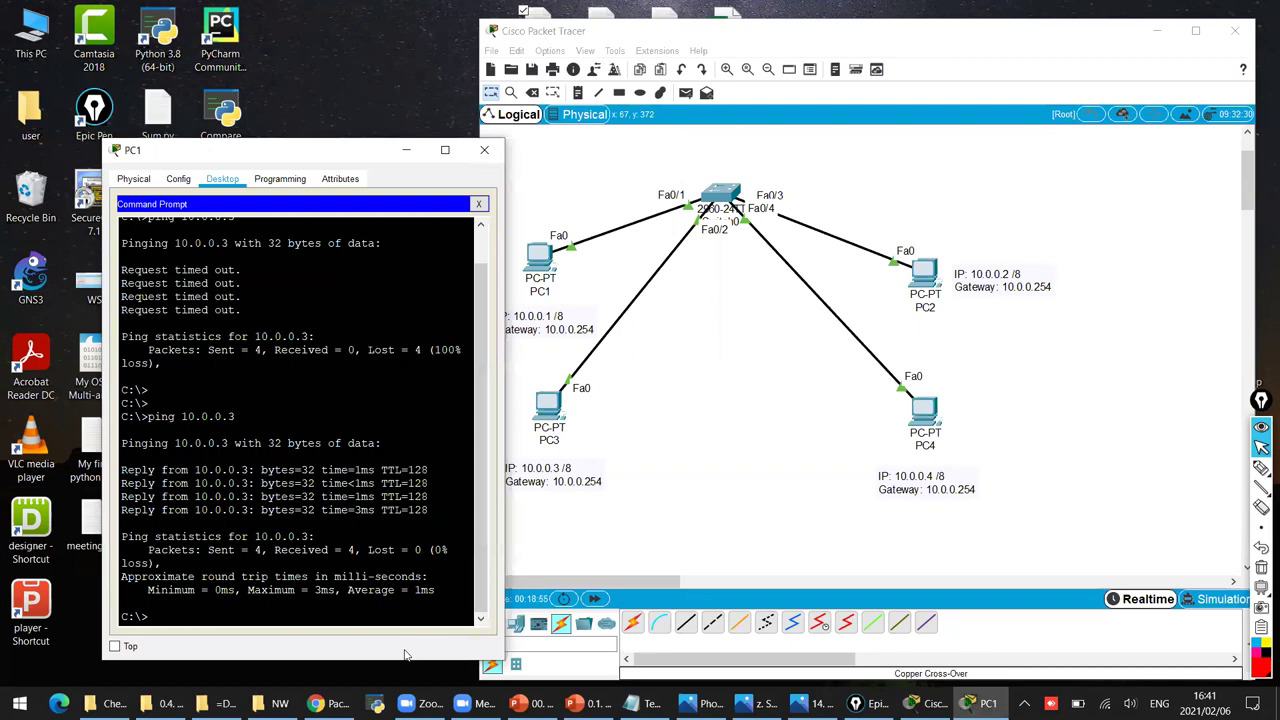
{"action": "left_click", "coordinate": [316, 703]}
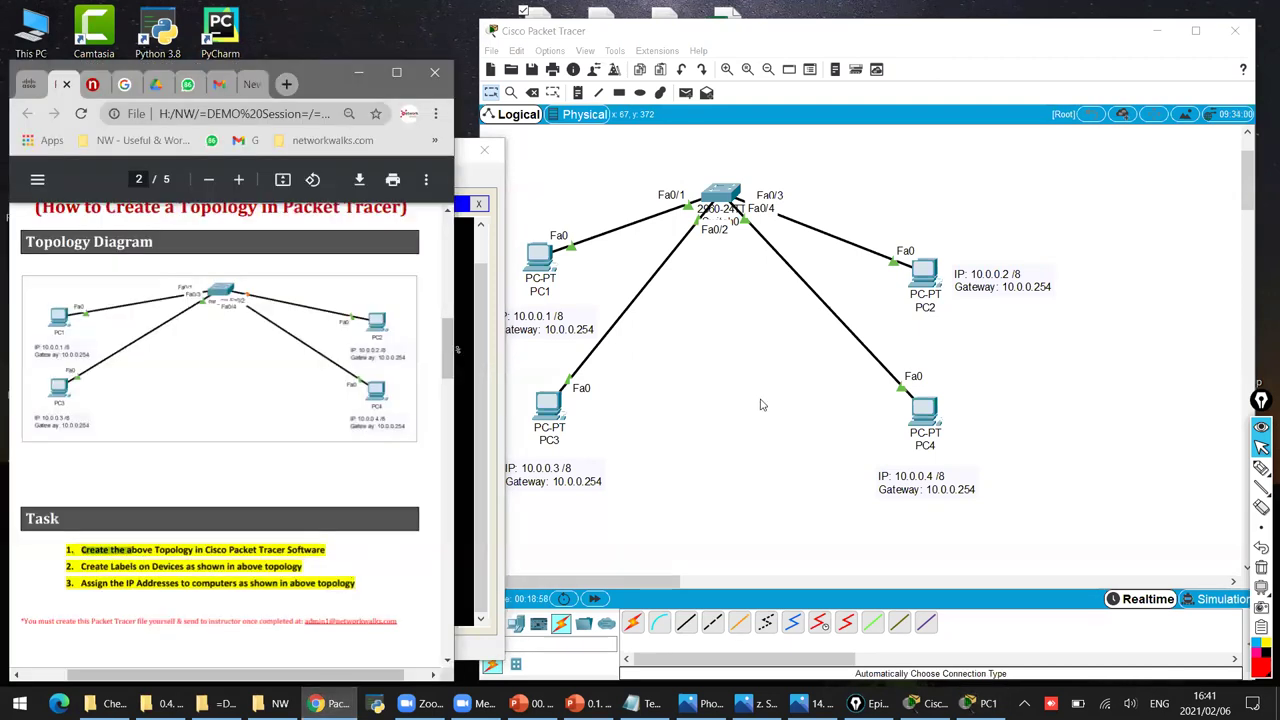
{"action": "scroll", "coordinate": [365, 581], "scroll_direction": "down", "scroll_amount": 5}
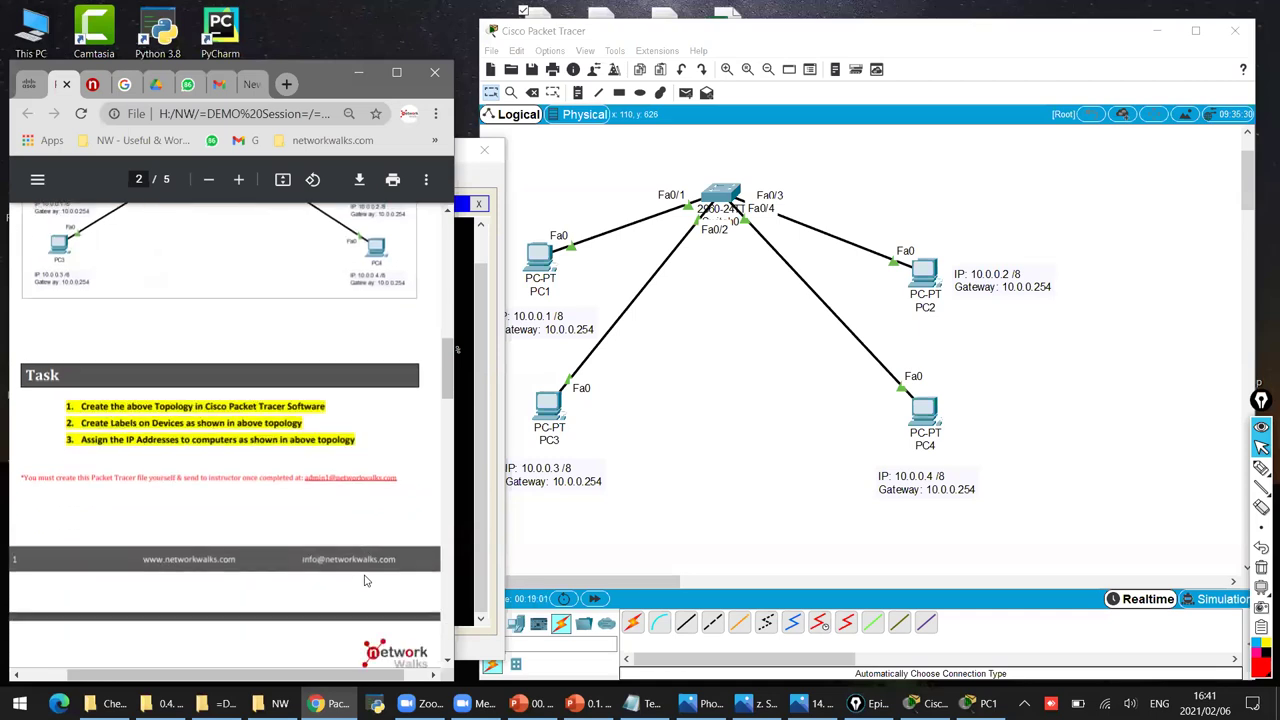
{"action": "scroll", "coordinate": [365, 581], "scroll_direction": "down", "scroll_amount": 6}
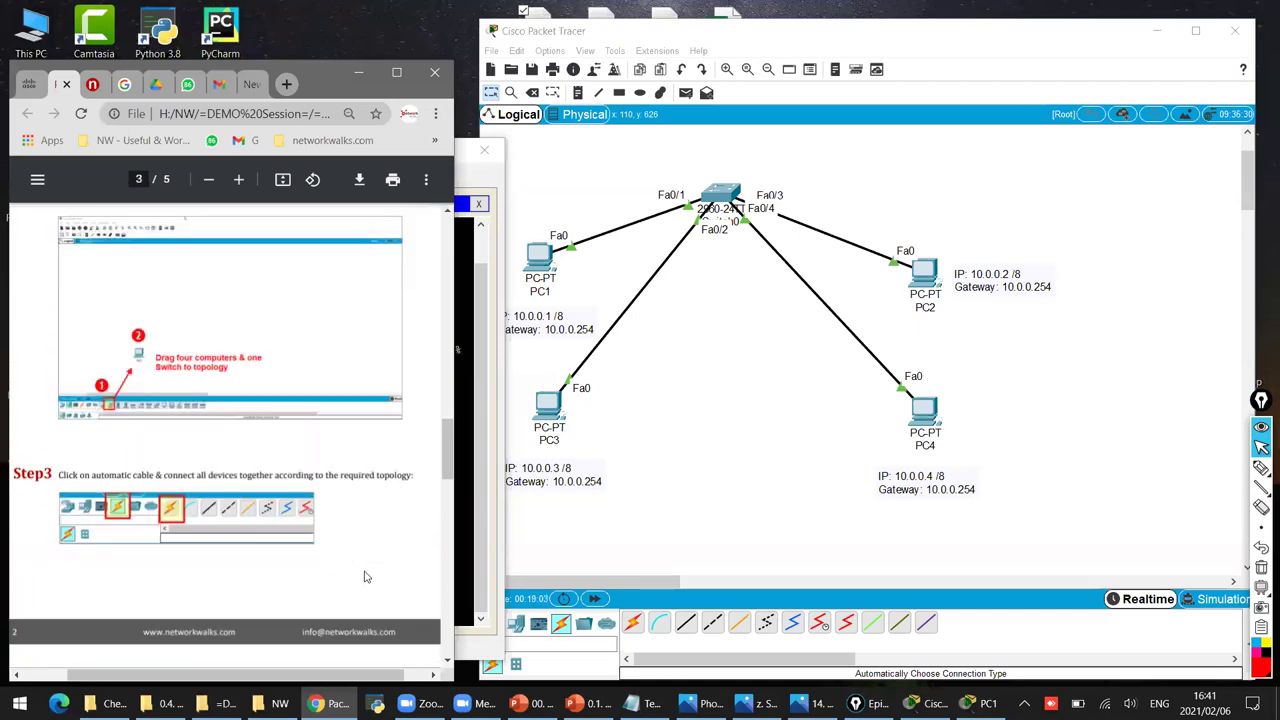
{"action": "scroll", "coordinate": [365, 578], "scroll_direction": "up", "scroll_amount": 6}
{"action": "scroll", "coordinate": [410, 449], "scroll_direction": "up", "scroll_amount": 6}
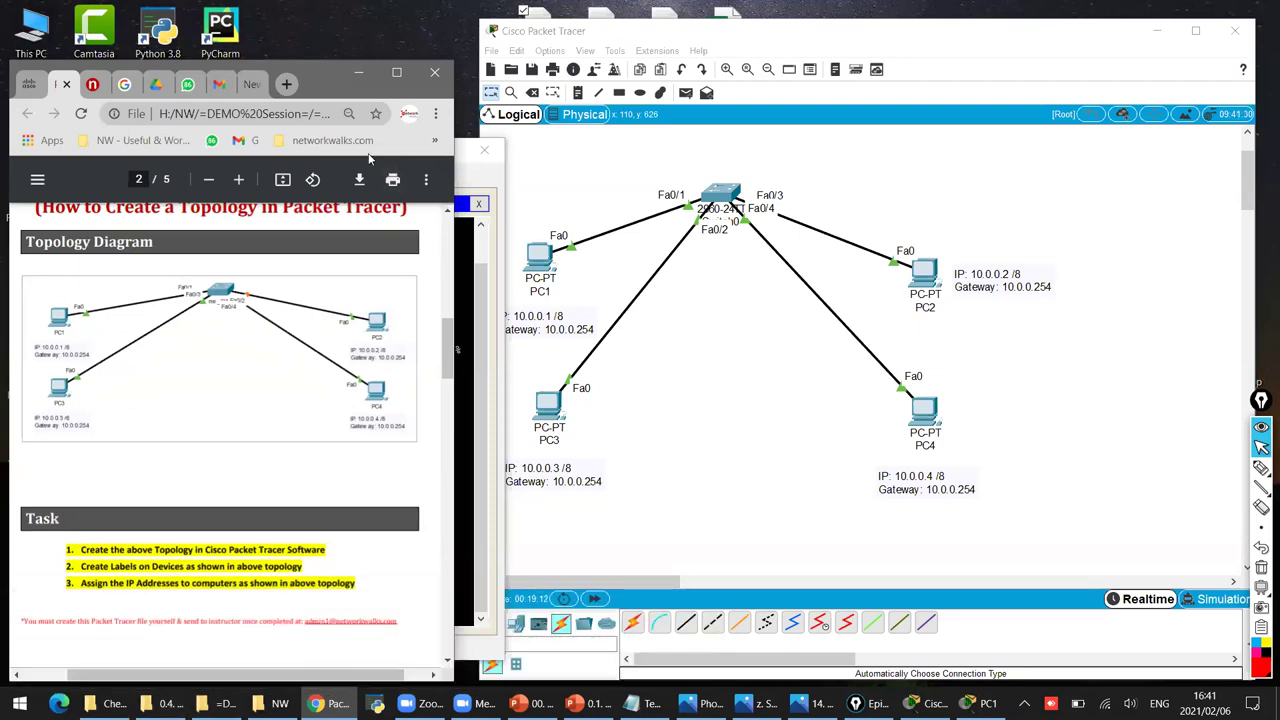
Glance at the networkwalks.com CCNA page, open youtube.com/watch?v=ZEsUiKeLef0 in the browser, and close that video.
{"action": "left_click", "coordinate": [92, 84]}
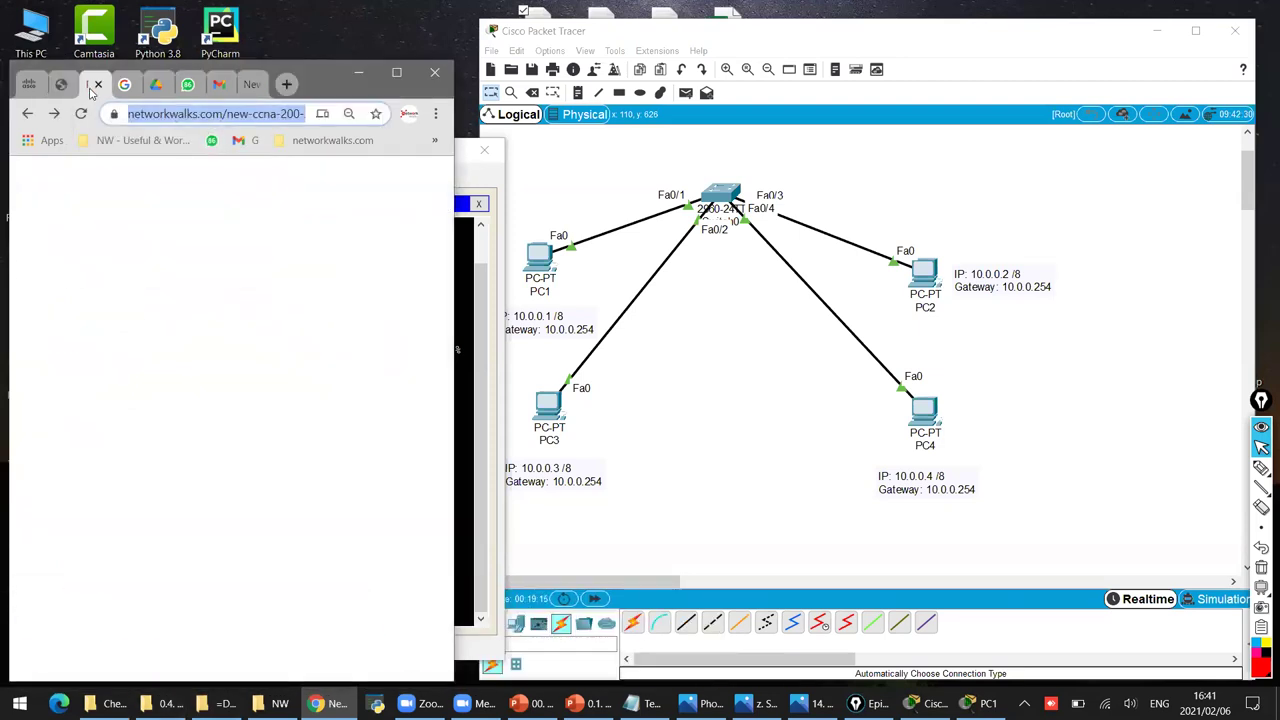
{"action": "left_click", "coordinate": [250, 84]}
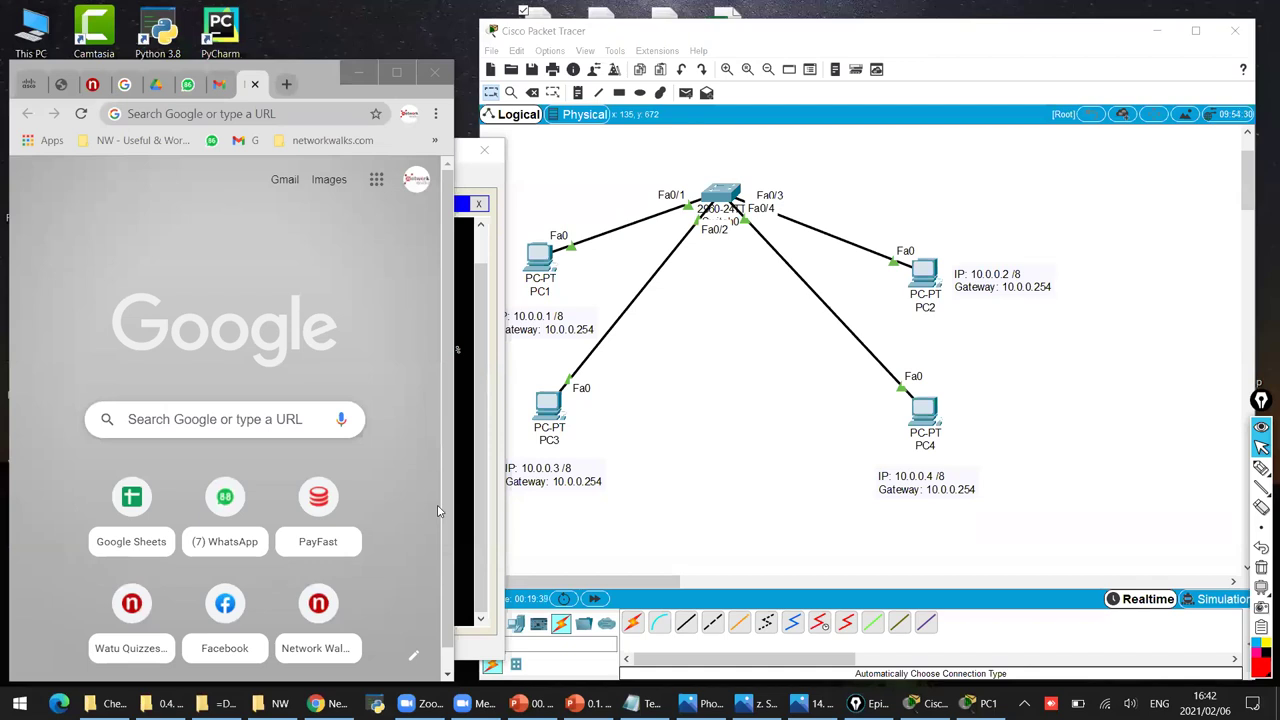
{"action": "type", "text": "youtube.com/watch?v=ZEsUiKeLef0"}
{"action": "key", "text": "Return"}
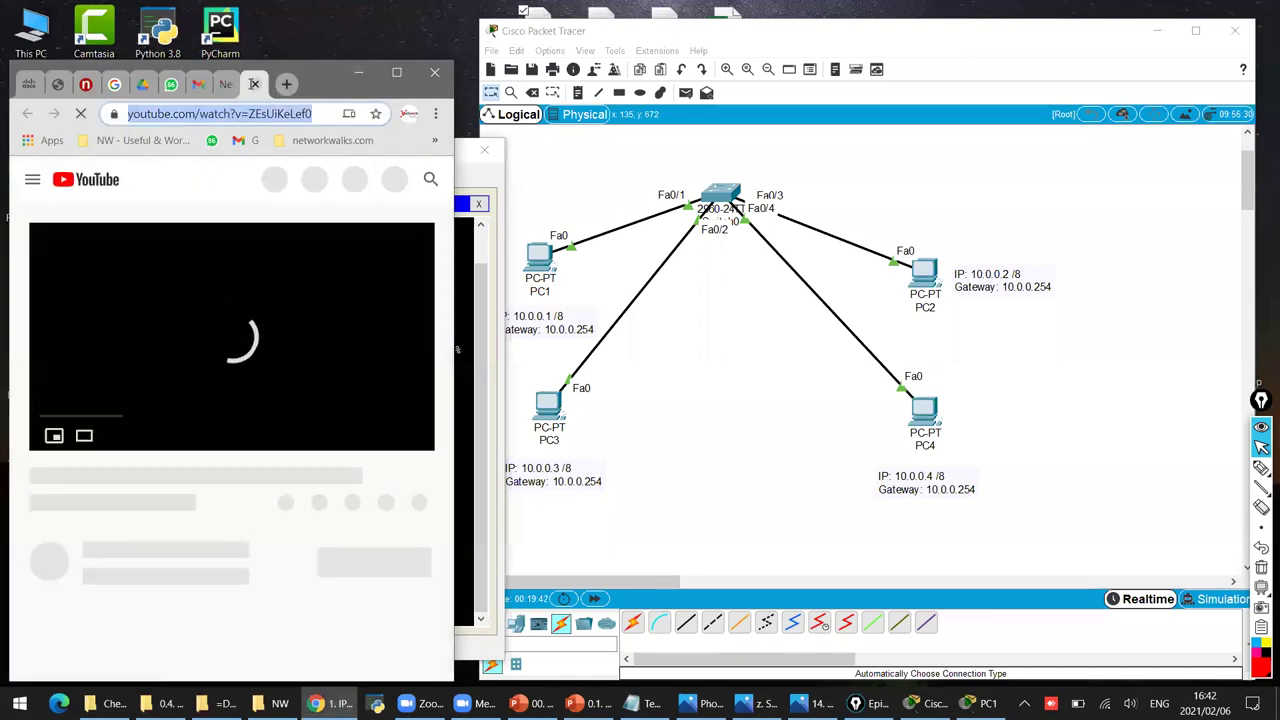
{"action": "key", "text": "ctrl+w"}
{"action": "key", "text": "alt+Tab"}
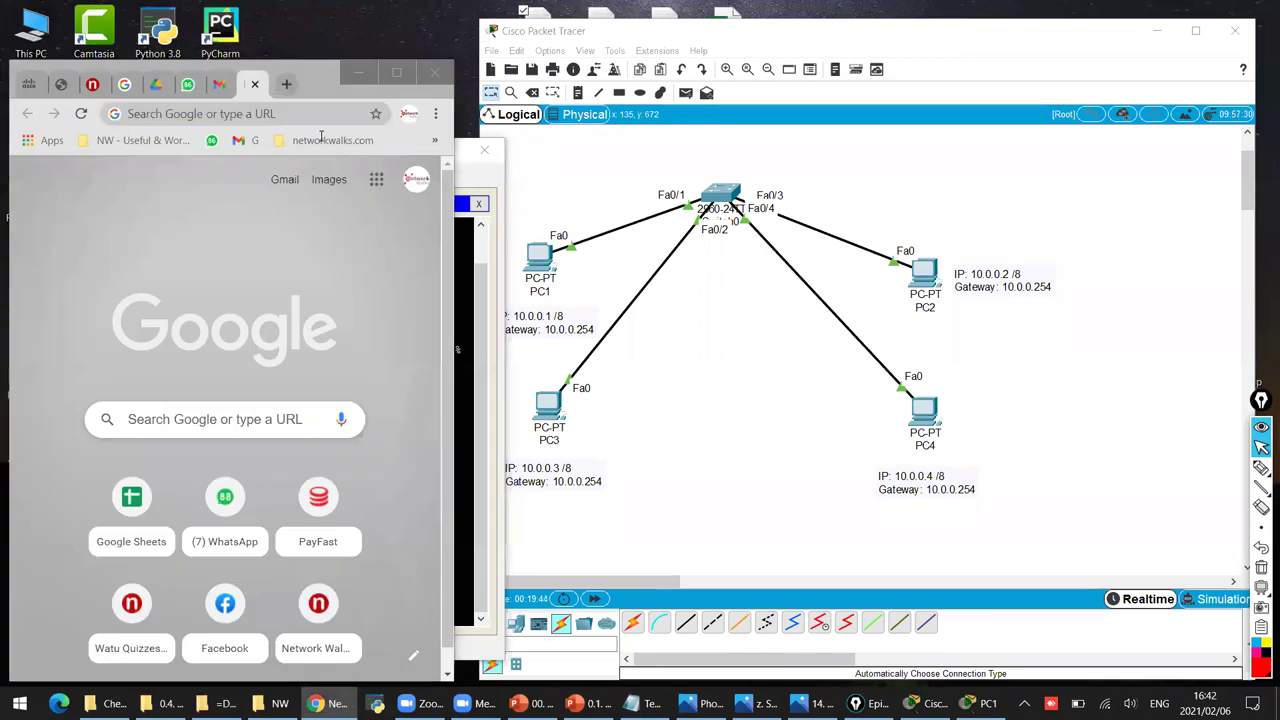
Open the "0.1. Packet Tracer Quiz (BG prep Session)" page, fill in the e-mail, and mark "GUI mode (Graphical)" for the first question.
{"action": "left_click", "coordinate": [321, 138]}
{"action": "left_click", "coordinate": [279, 111]}
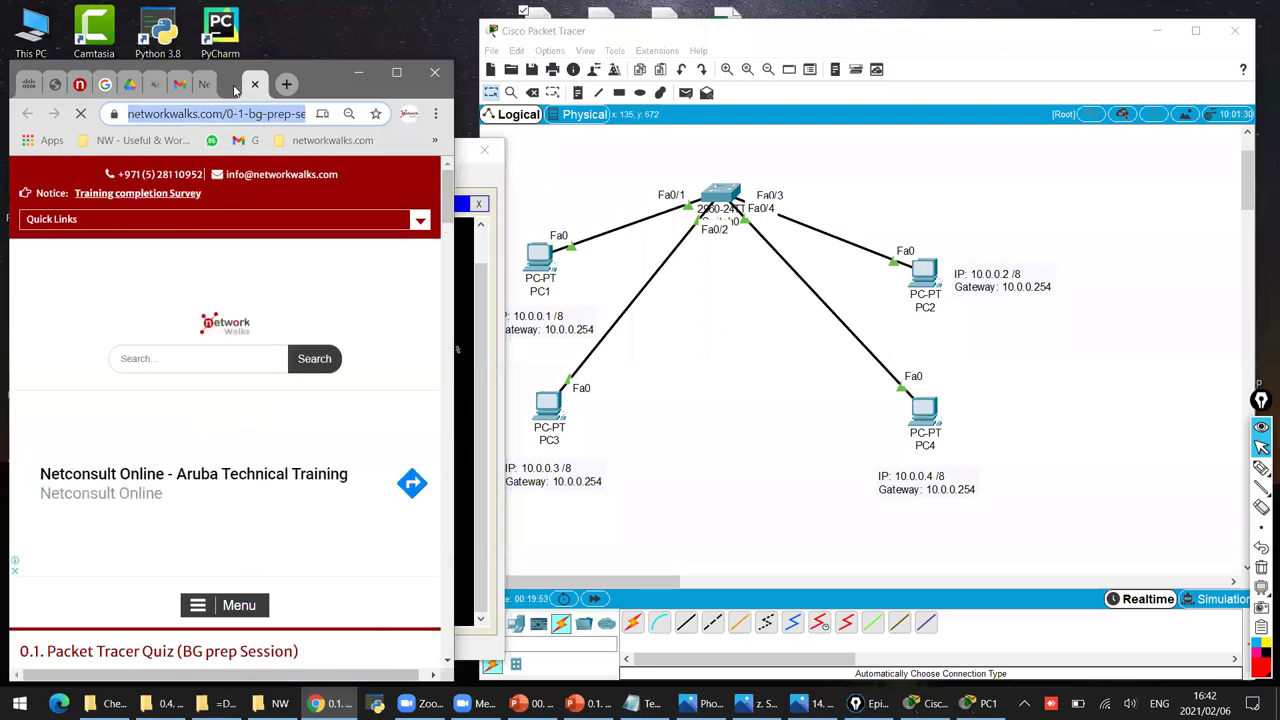
{"action": "scroll", "coordinate": [243, 520], "scroll_direction": "down", "scroll_amount": 3}
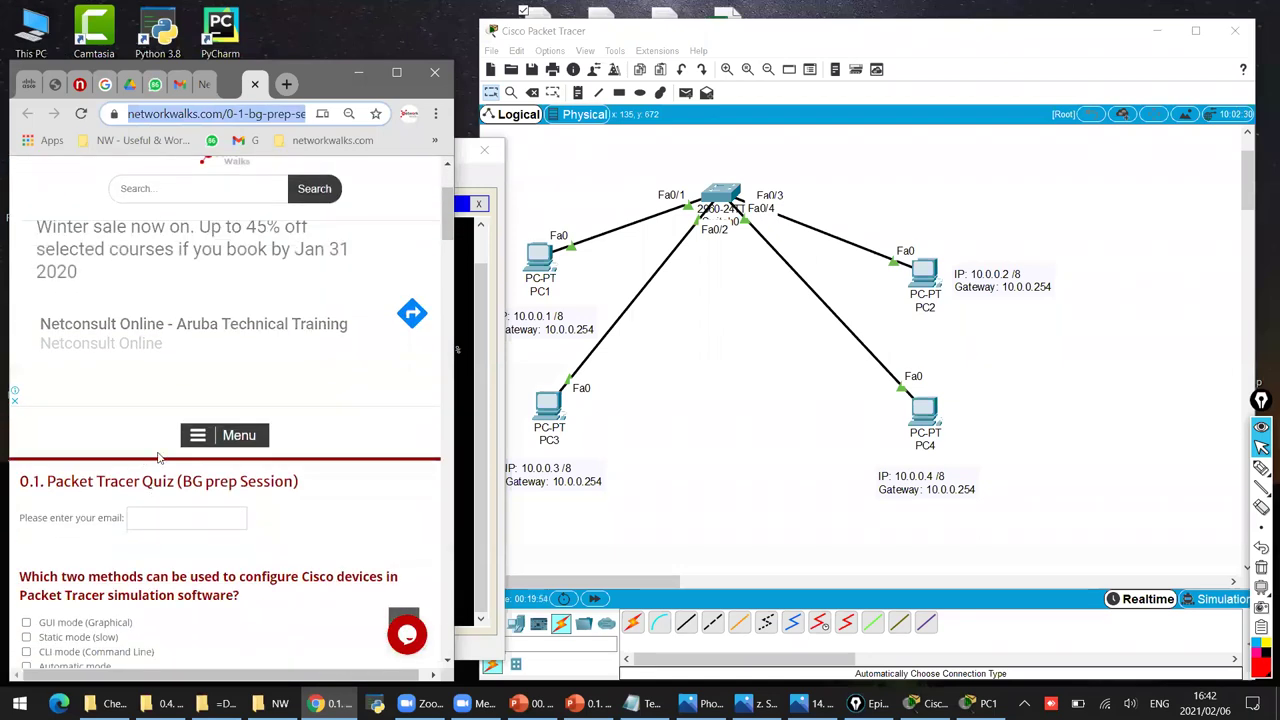
{"action": "left_click", "coordinate": [167, 437]}
{"action": "left_click", "coordinate": [166, 481]}
{"action": "left_click", "coordinate": [105, 543]}
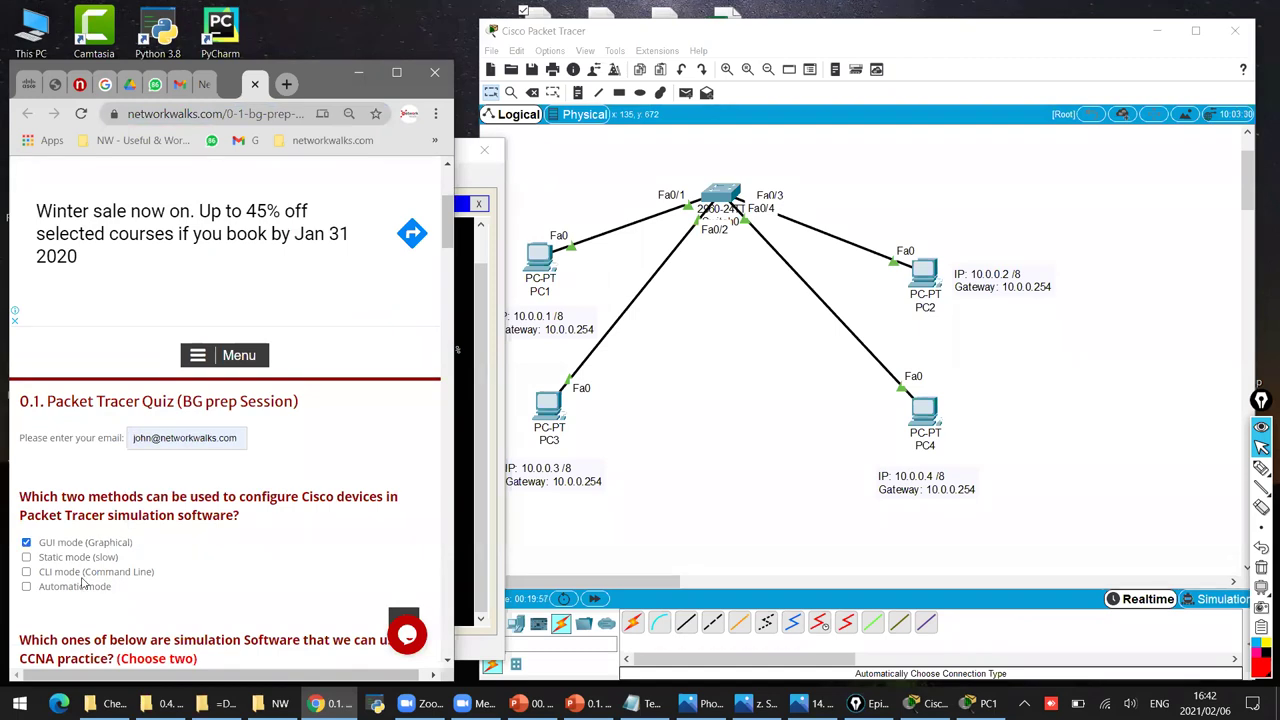
Mark Microsoft Powerpoint, FALSE, Manual Cables and Switching Devices as sample answers to the remaining quiz questions, leaving the quiz unsubmitted.
{"action": "scroll", "coordinate": [143, 579], "scroll_direction": "down", "scroll_amount": 1}
{"action": "scroll", "coordinate": [143, 579], "scroll_direction": "down", "scroll_amount": 5}
{"action": "left_click", "coordinate": [108, 294]}
{"action": "left_click", "coordinate": [27, 380]}
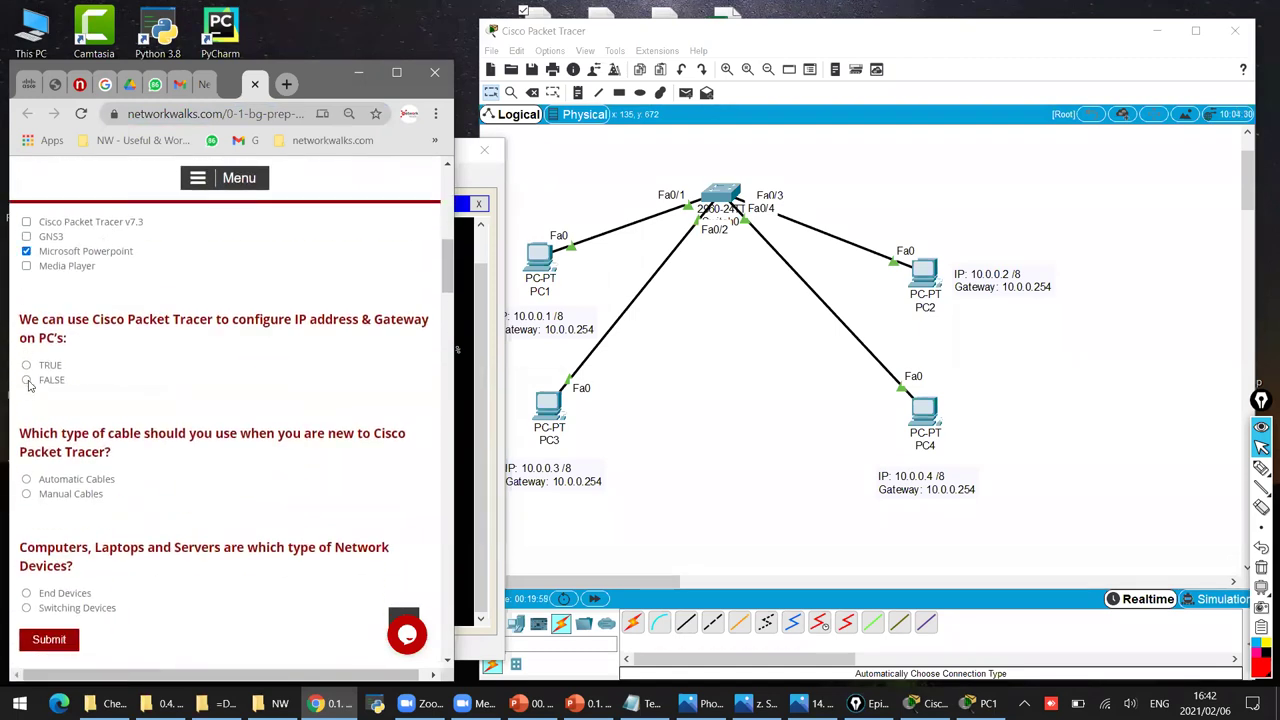
{"action": "left_click", "coordinate": [66, 503]}
{"action": "left_click", "coordinate": [68, 607]}
{"action": "scroll", "coordinate": [206, 597], "scroll_direction": "down", "scroll_amount": 1}
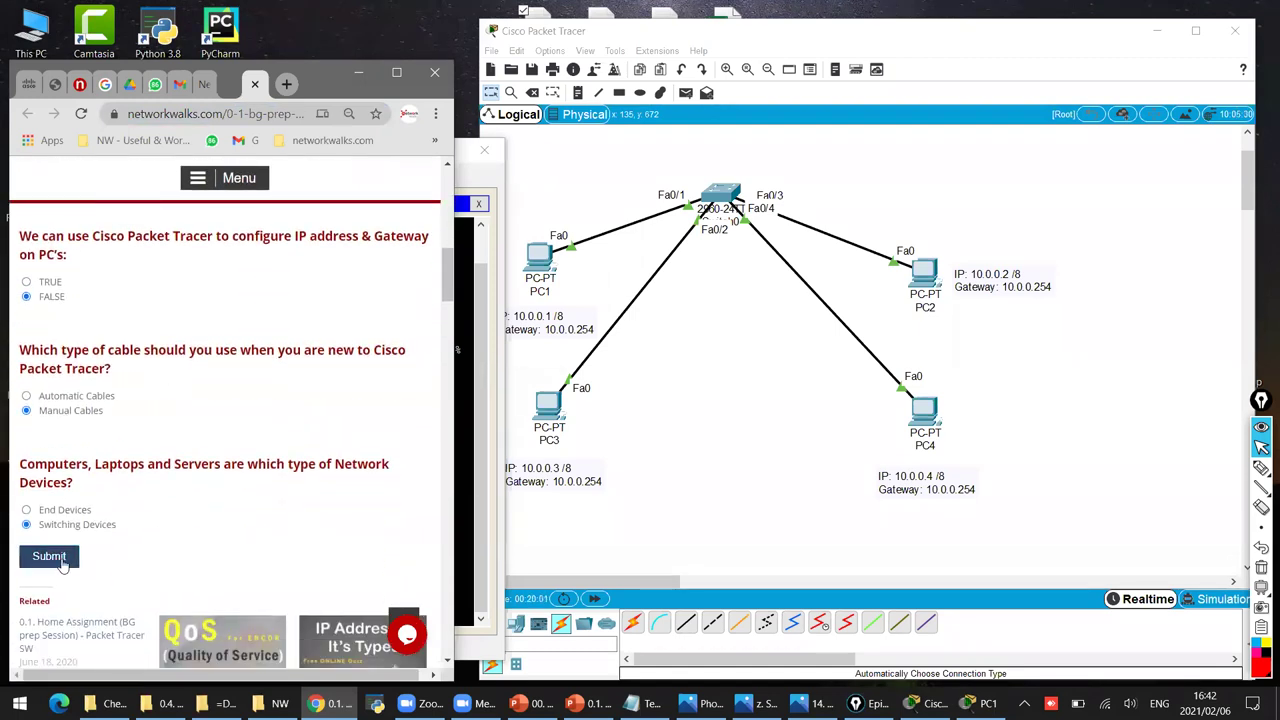
{"action": "right_click", "coordinate": [62, 565]}
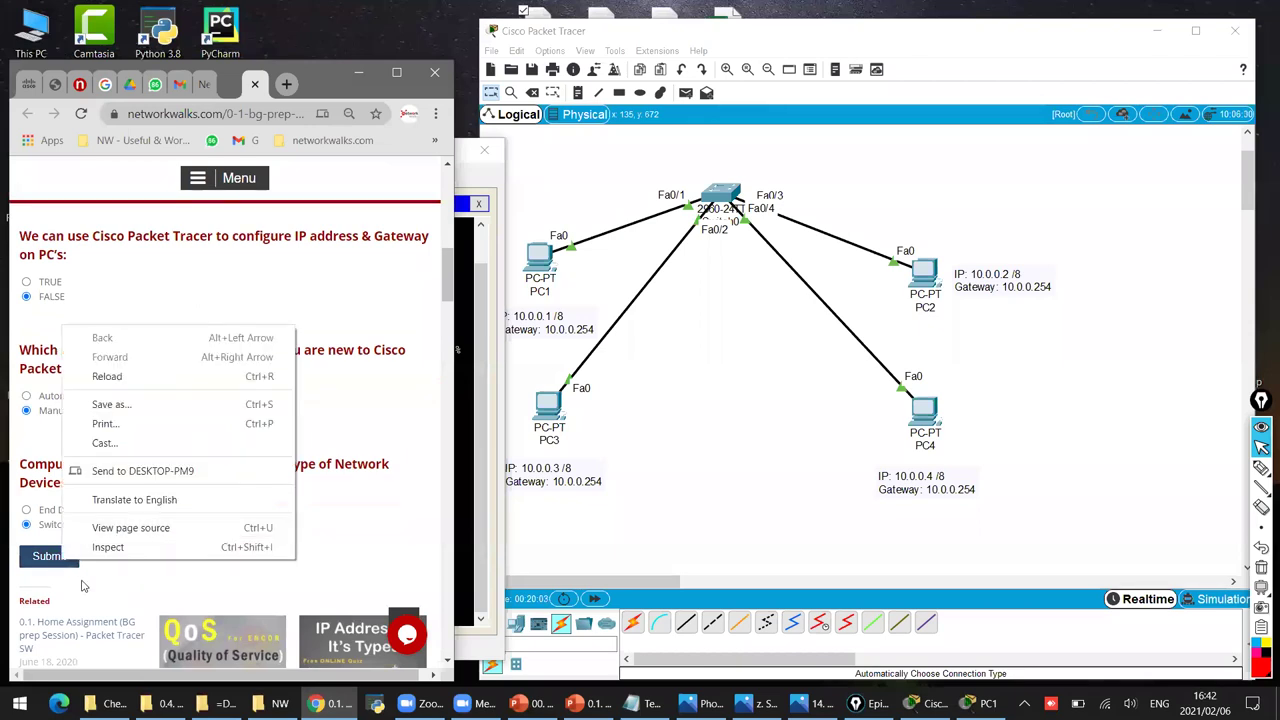
{"action": "left_click", "coordinate": [128, 587]}
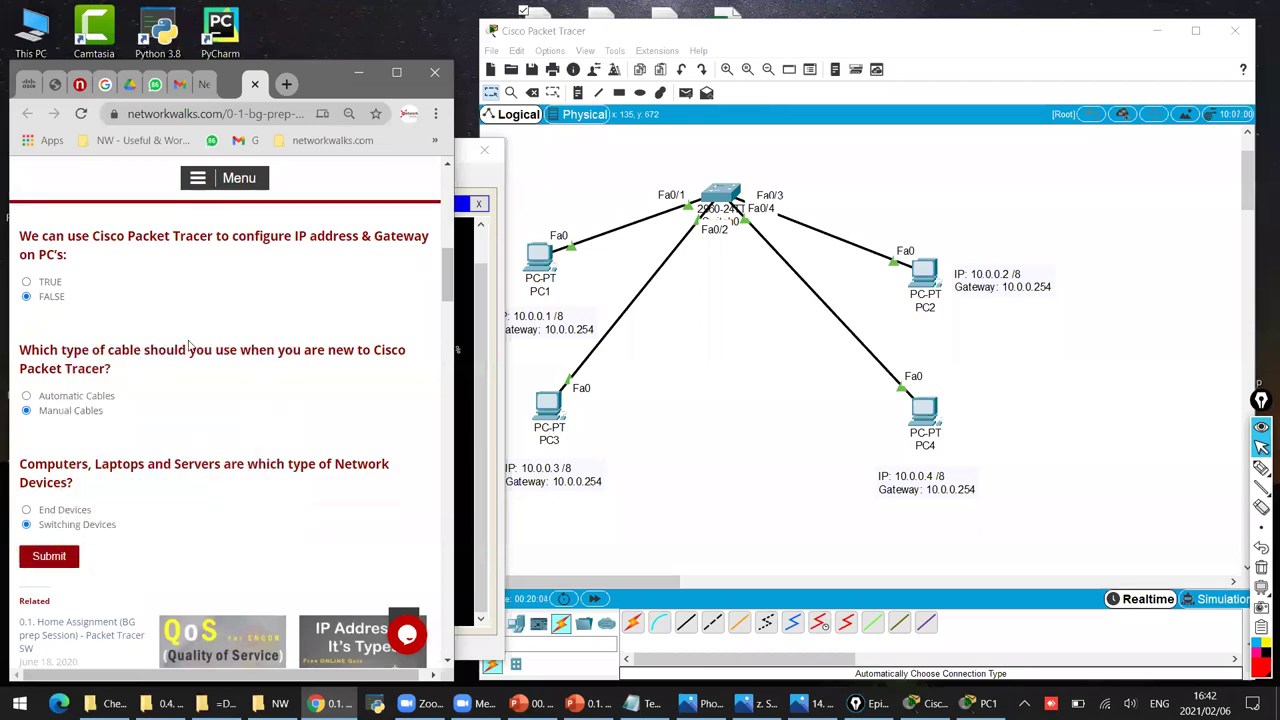
Close the quiz and home assignment pages and return to the Packet Tracer topology.
{"action": "left_click", "coordinate": [256, 87]}
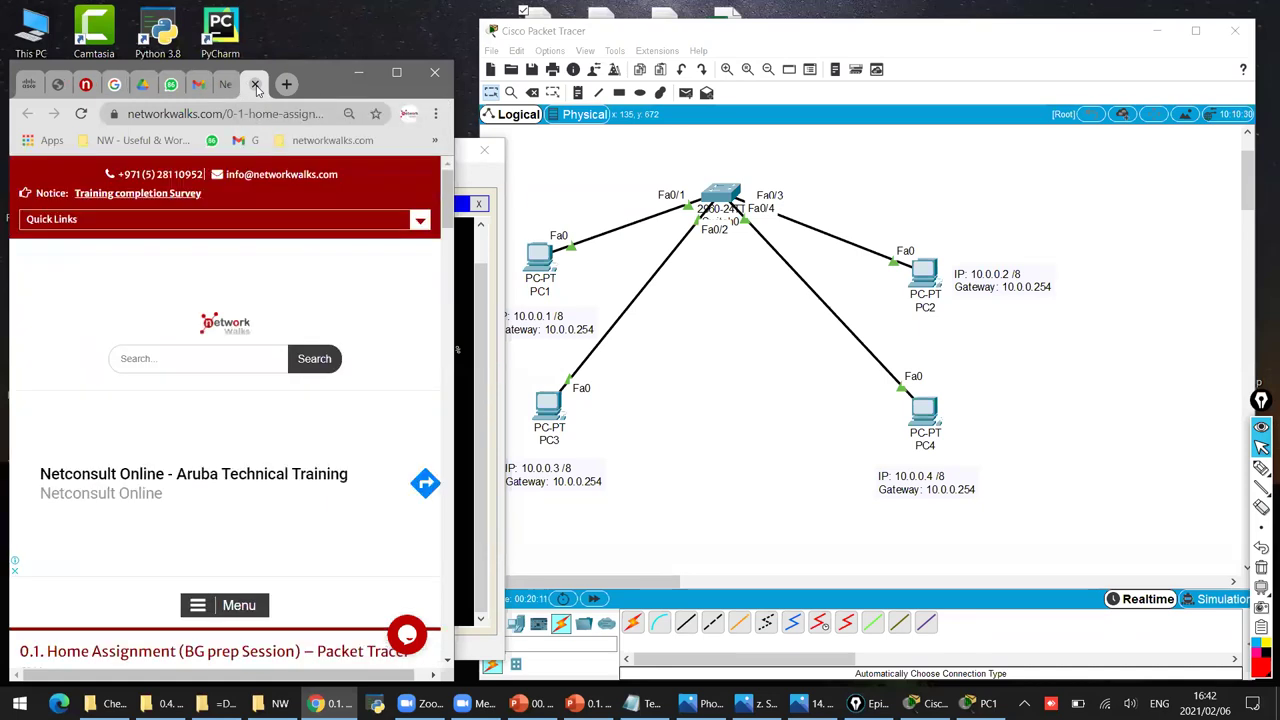
{"action": "left_click", "coordinate": [256, 87]}
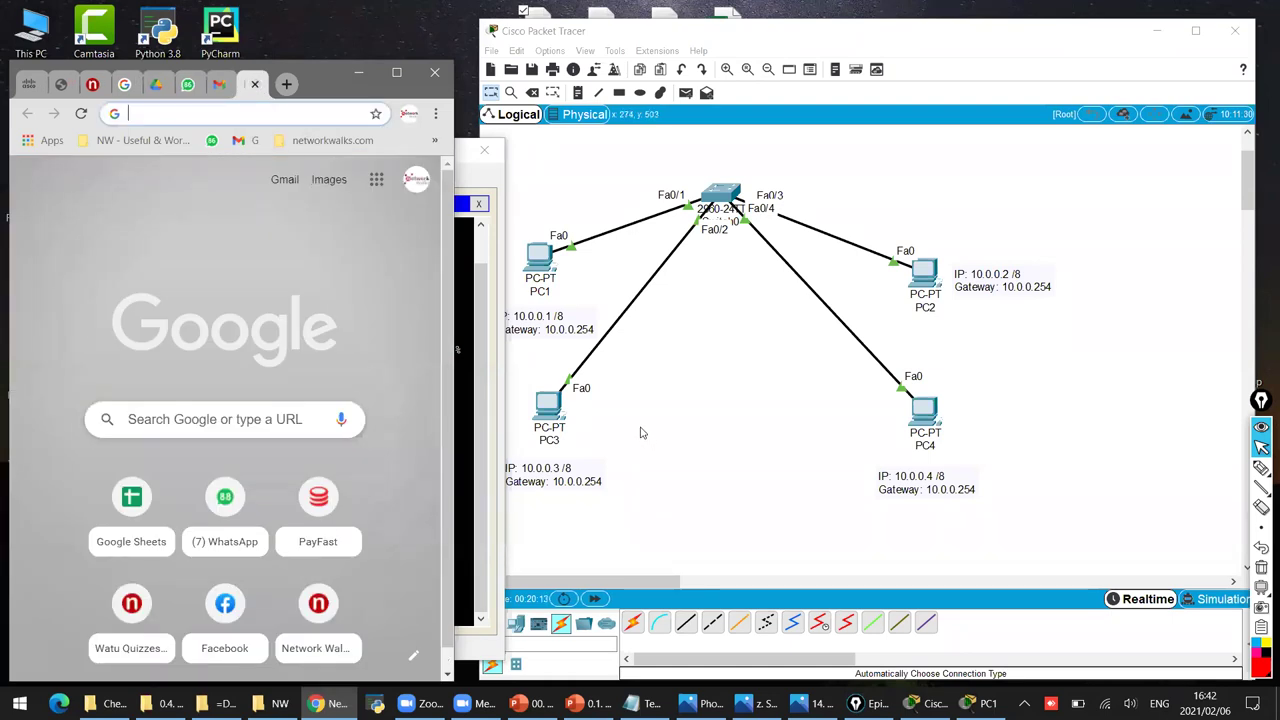
{"action": "left_click", "coordinate": [642, 432]}
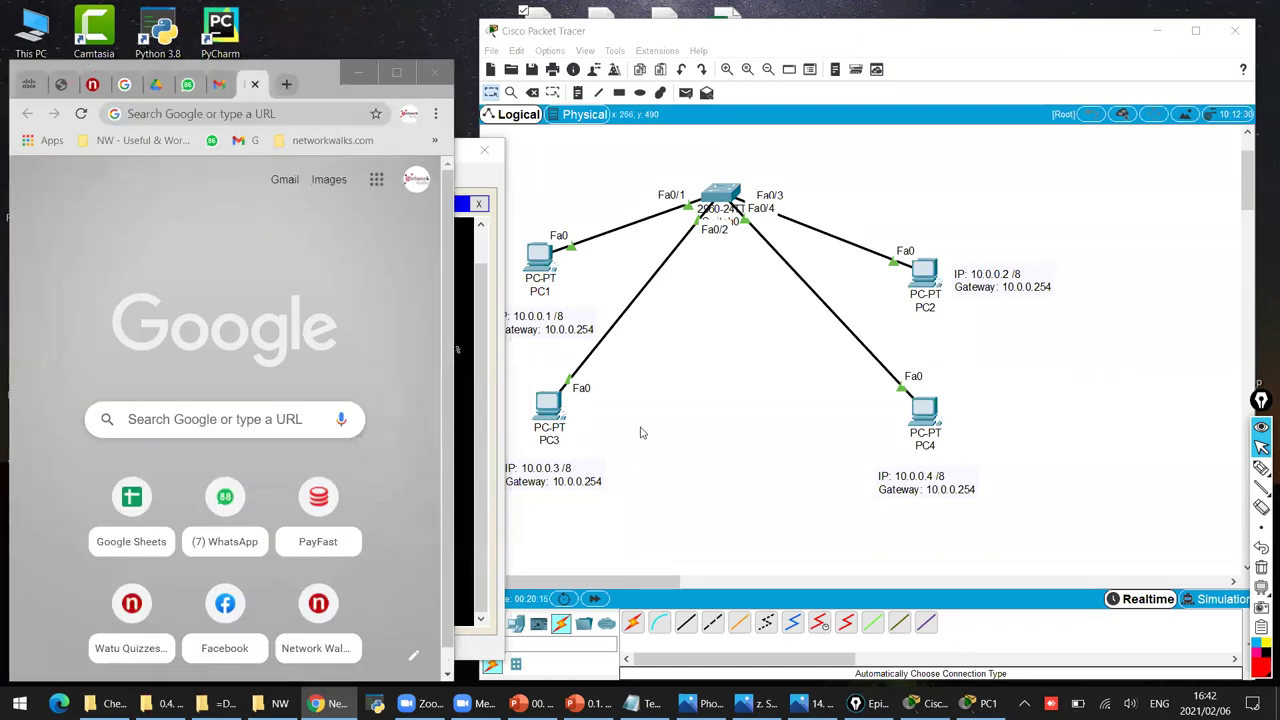